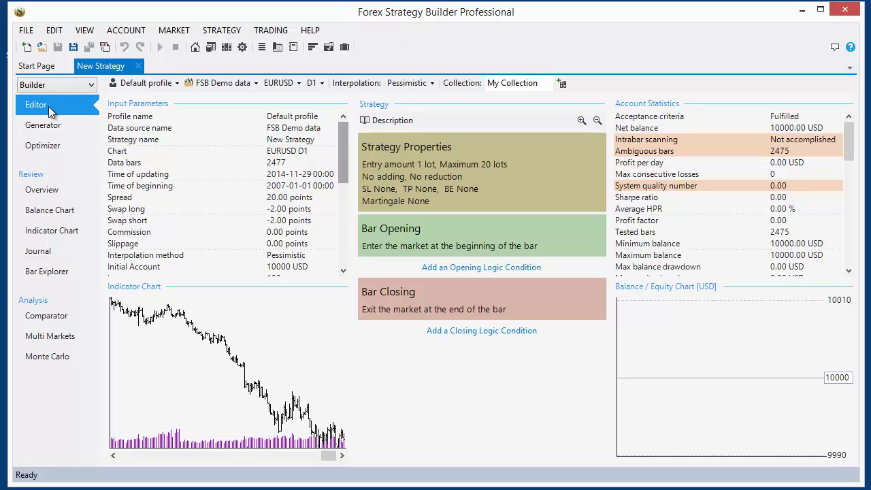
Step: Close the open strategy and create a new blank strategy
left_click(138, 65)
left_click(27, 47)
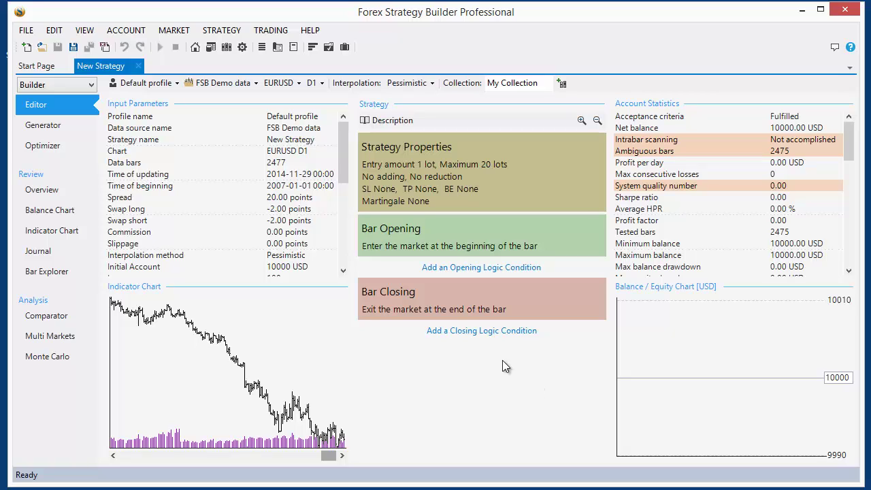
Step: Review the empty strategy description and the strategy properties, closing both without making changes
left_click(395, 120)
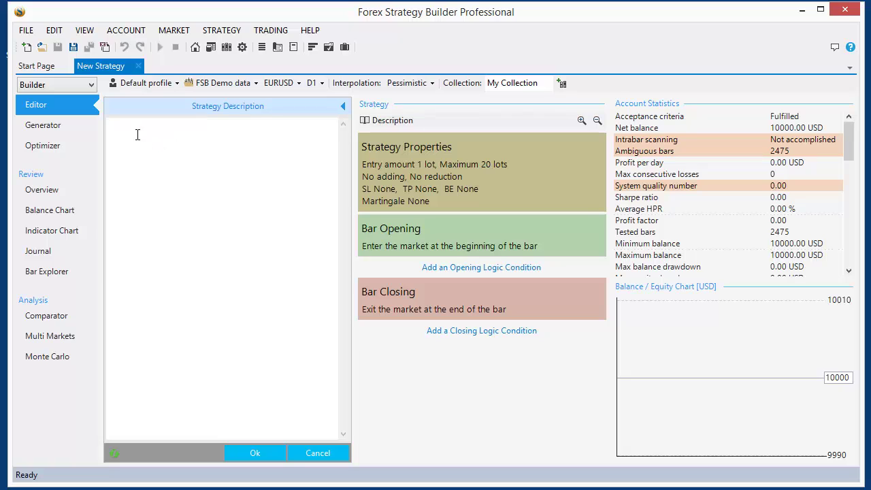
left_click(342, 106)
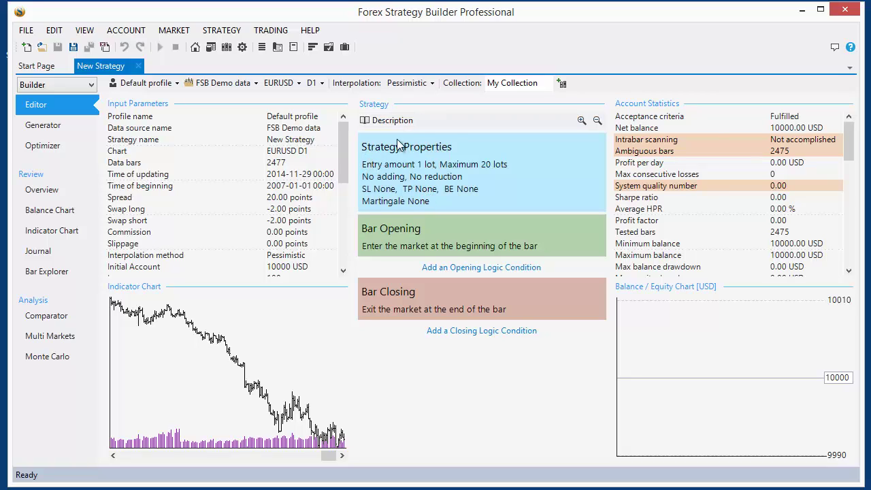
mouse_move(402, 143)
left_click(508, 184)
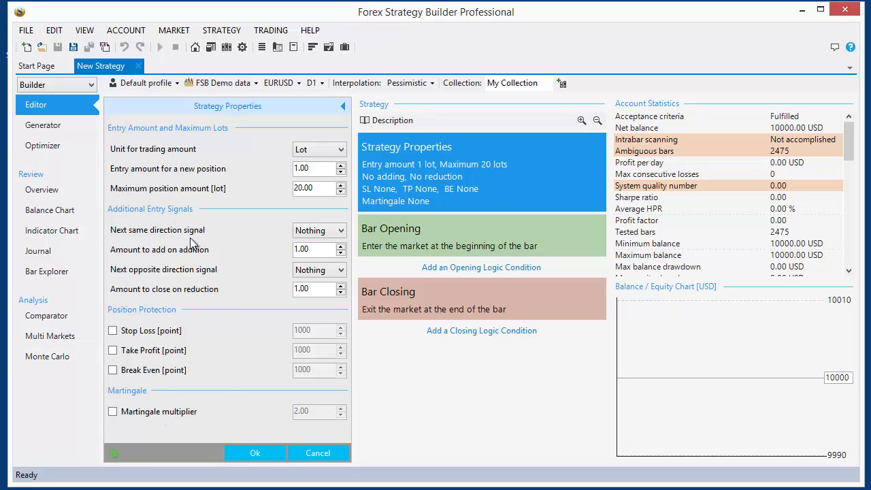
left_click(331, 454)
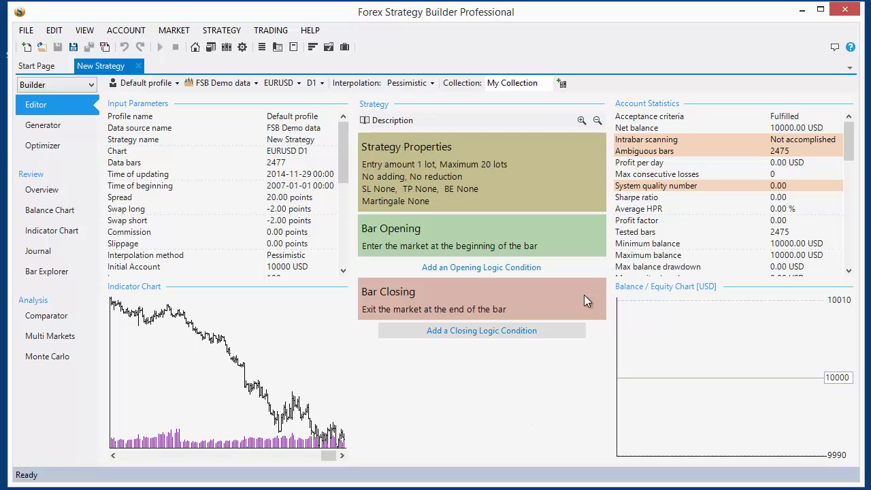
mouse_move(562, 228)
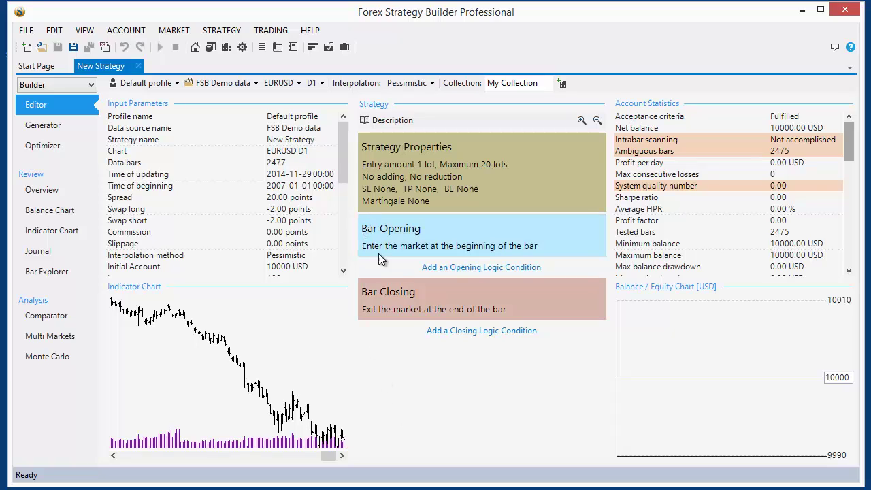
left_click(449, 272)
left_click(342, 105)
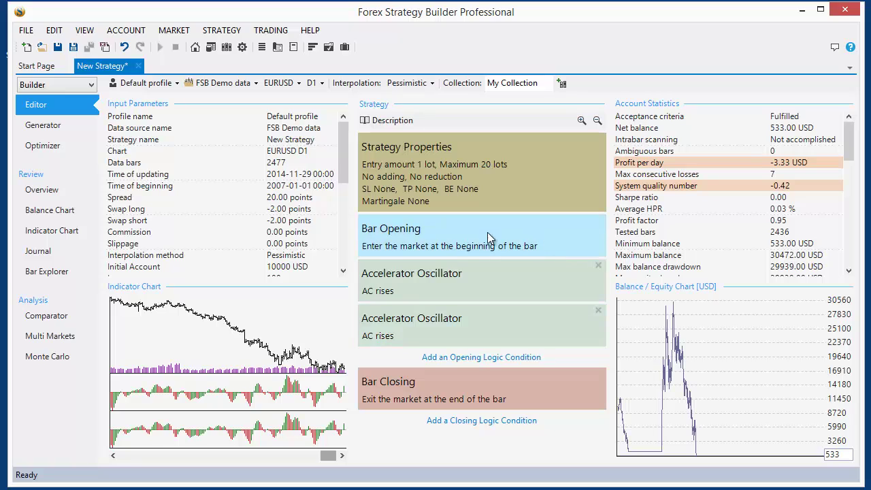
left_click(598, 267)
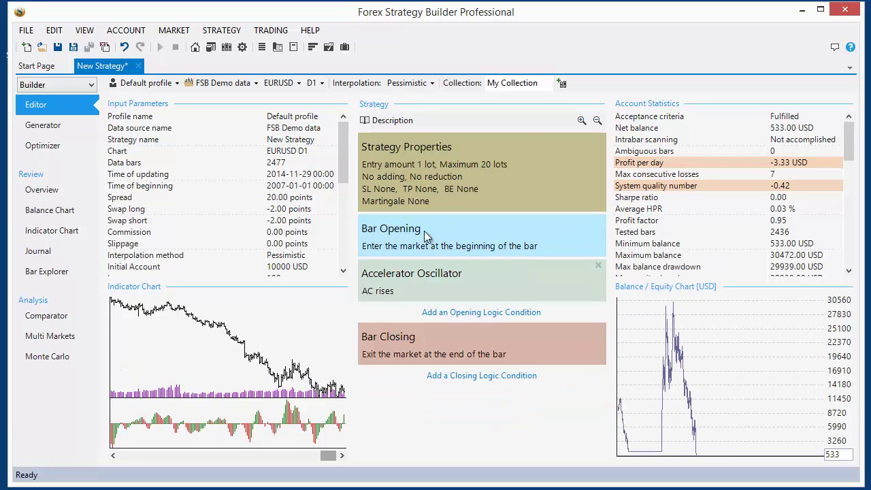
left_click(599, 264)
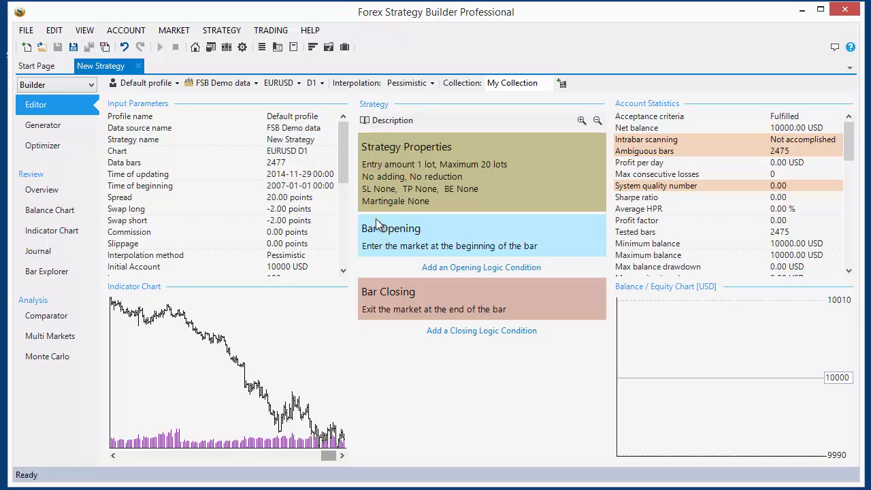
Step: Review the Bar Opening settings for the position's opening point and close them without making changes
mouse_move(367, 216)
mouse_move(426, 222)
left_click(481, 235)
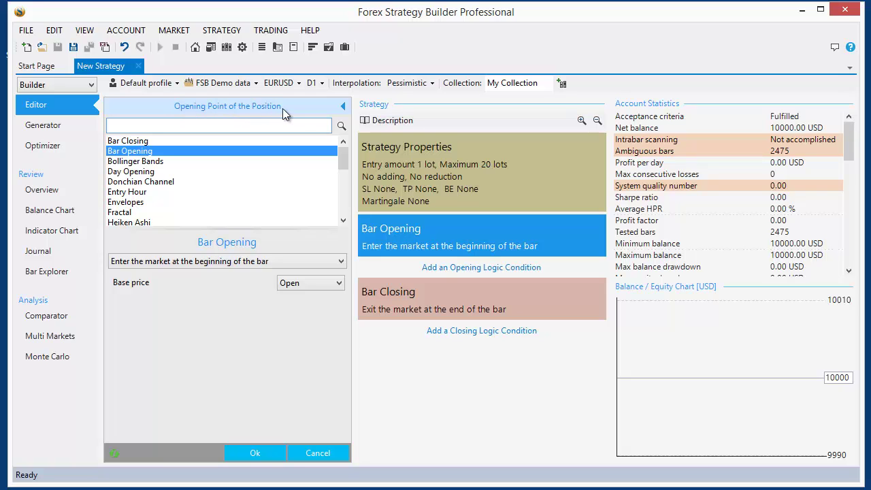
left_click(345, 108)
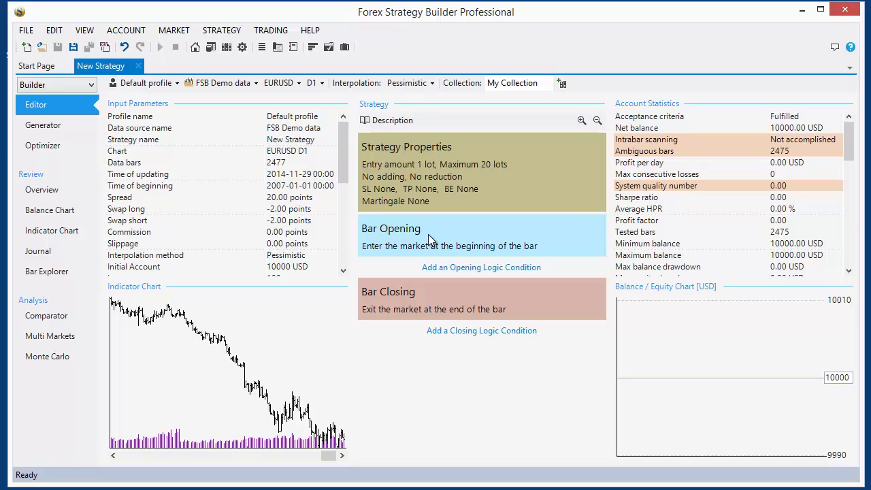
mouse_move(409, 239)
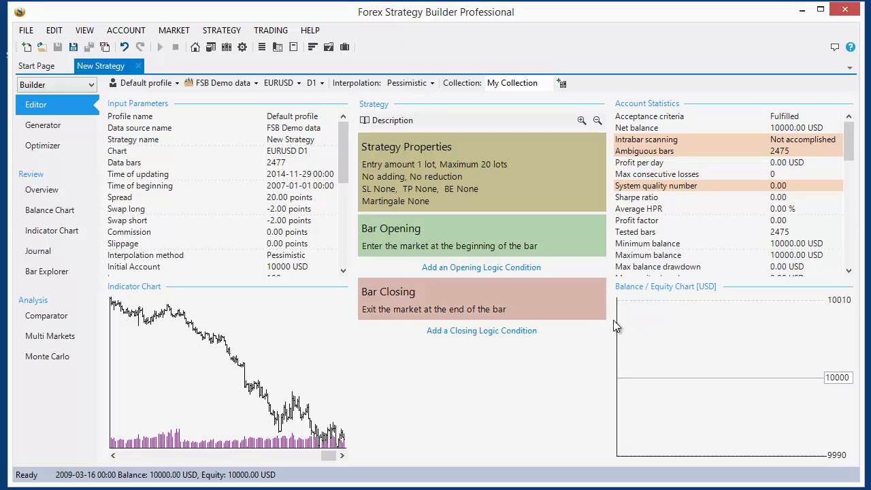
mouse_move(413, 299)
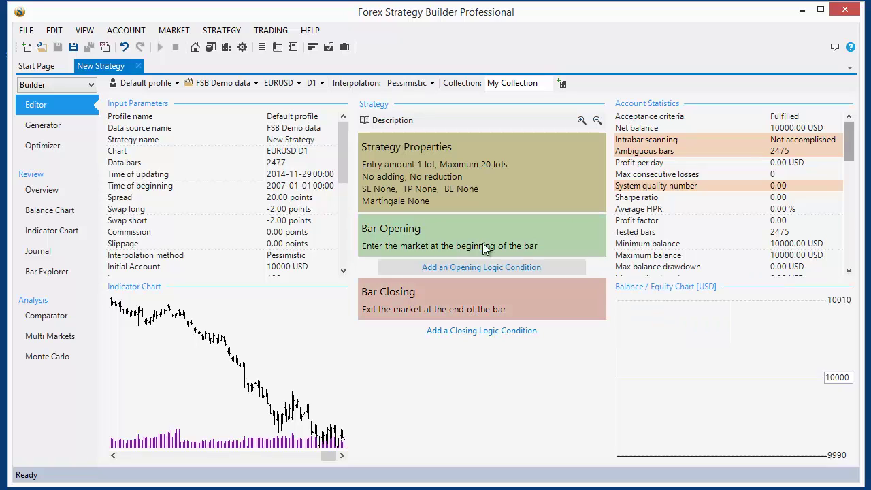
left_click(381, 235)
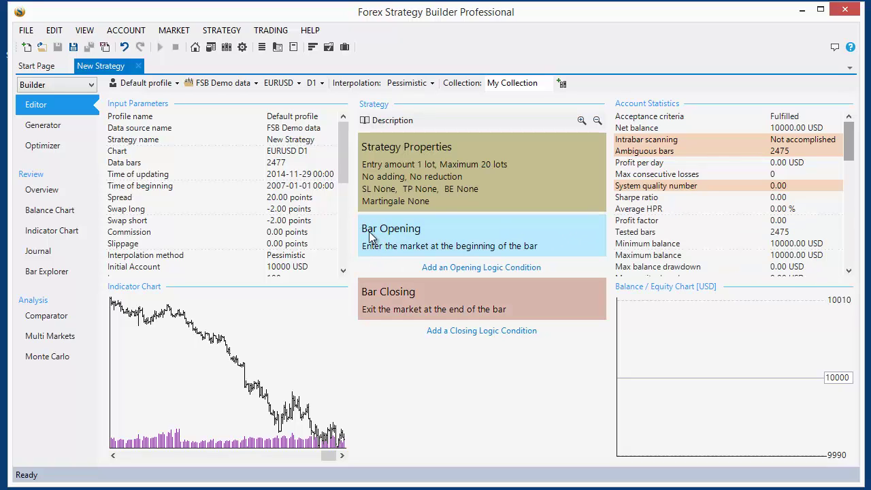
left_click(462, 308)
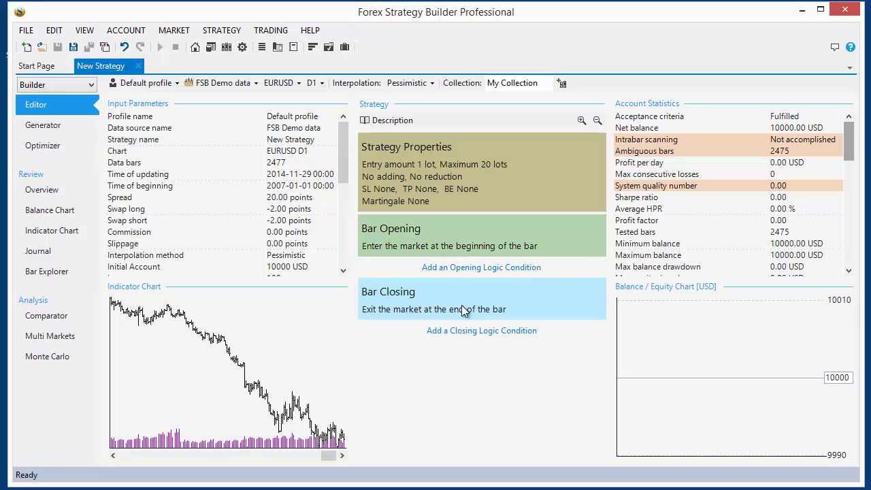
Step: Add an opening logic condition using the Alligator indicator with the rule "The Lips rises"
left_click(490, 267)
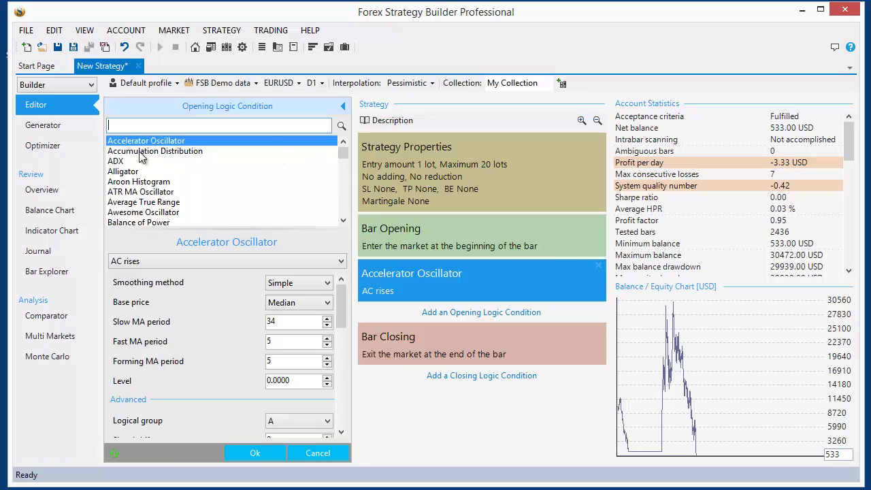
left_click(112, 171)
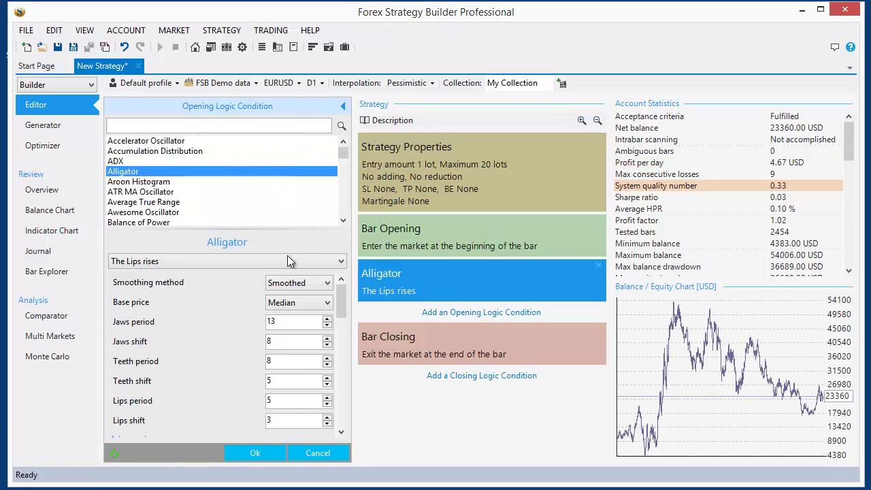
left_click(265, 455)
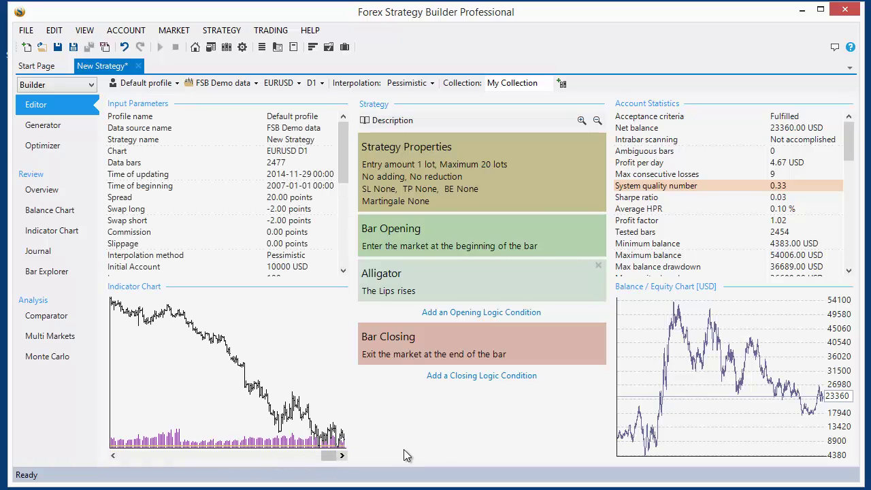
Step: Add a second opening logic condition using the ATR MA Oscillator with the rule "ATR MA Oscillator rises"
left_click(449, 313)
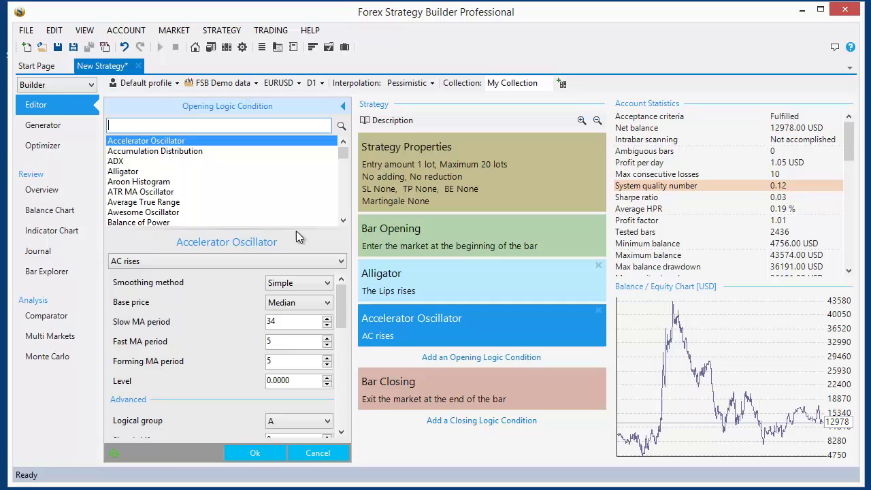
left_click(136, 191)
left_click(255, 452)
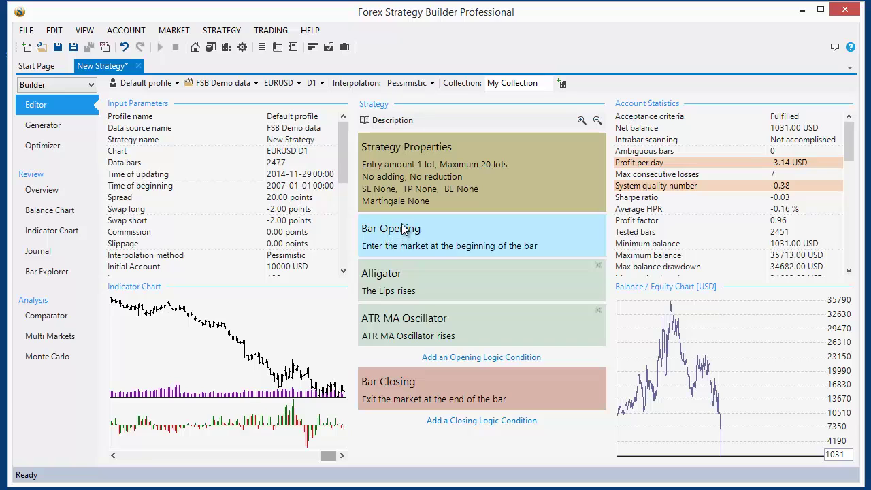
Step: Examine the strategy's opening point, its Alligator and ATR MA Oscillator conditions, and its closing point
mouse_move(374, 234)
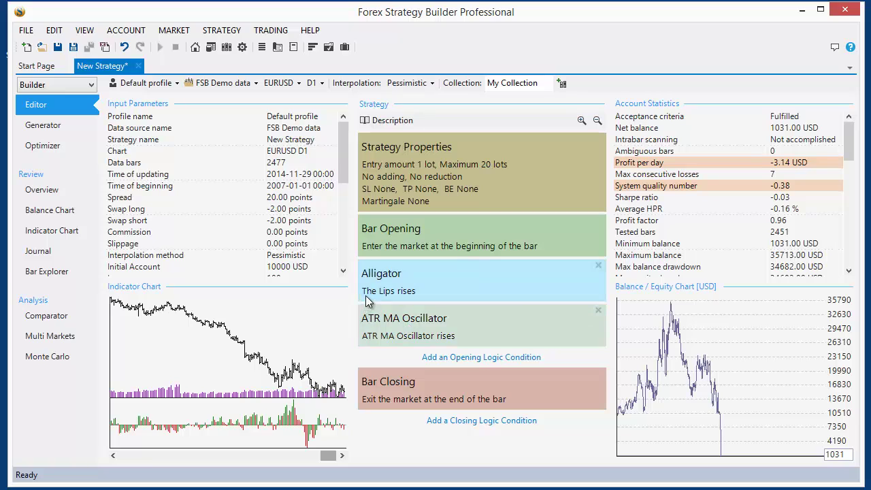
mouse_move(398, 285)
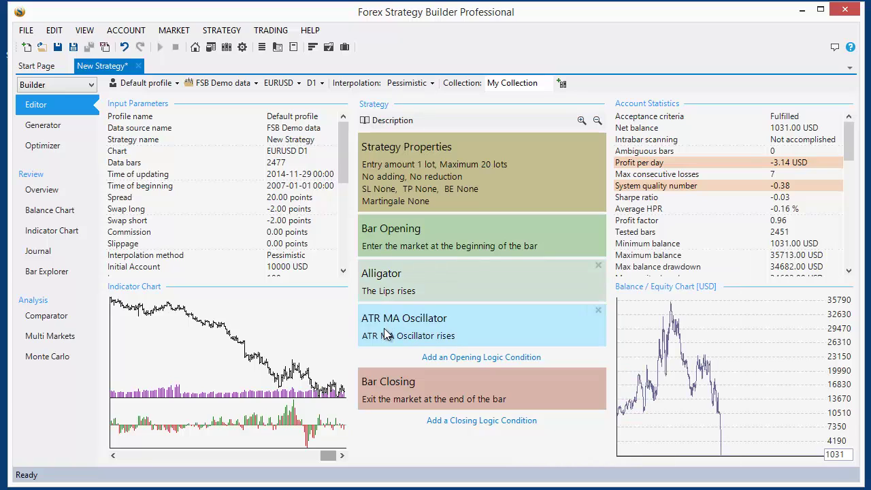
mouse_move(452, 328)
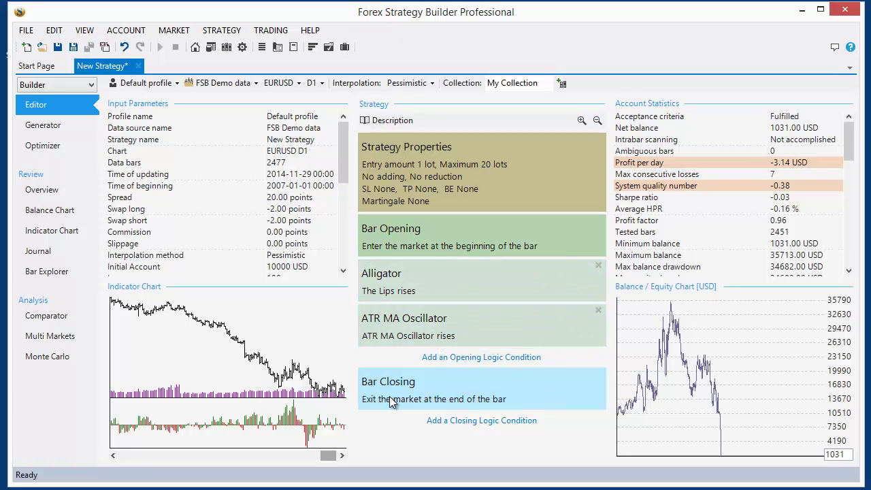
mouse_move(391, 402)
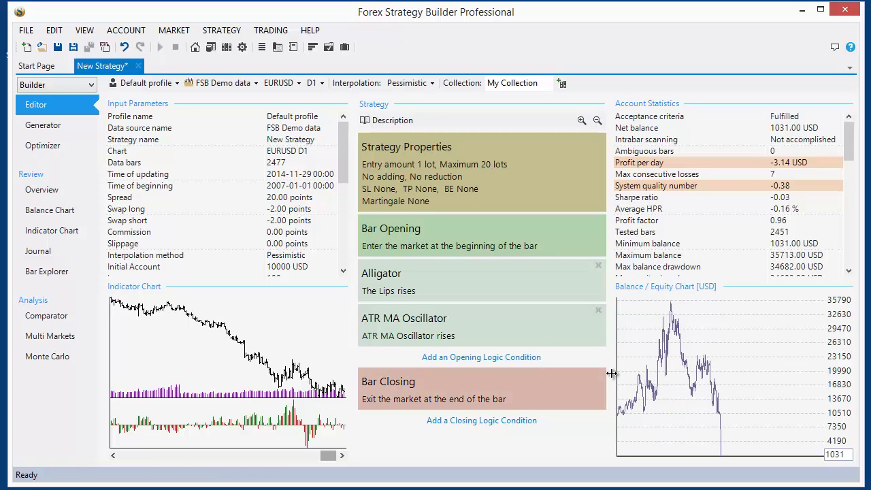
left_click(576, 222)
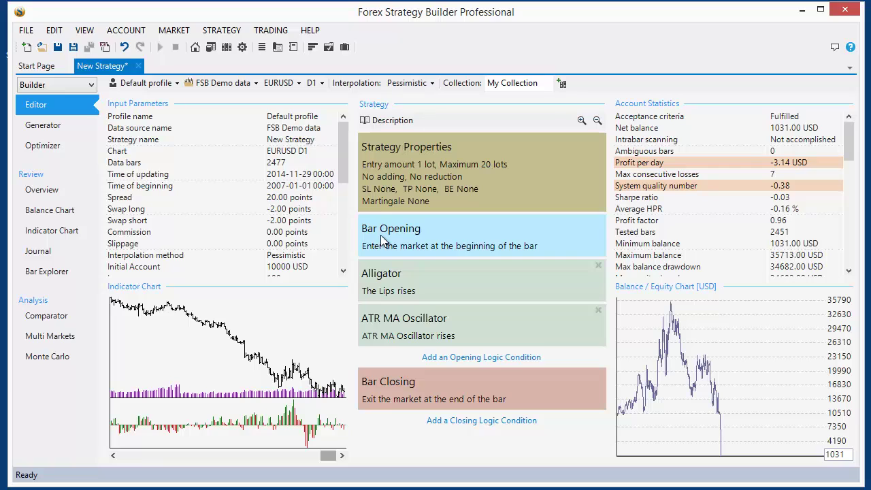
mouse_move(381, 235)
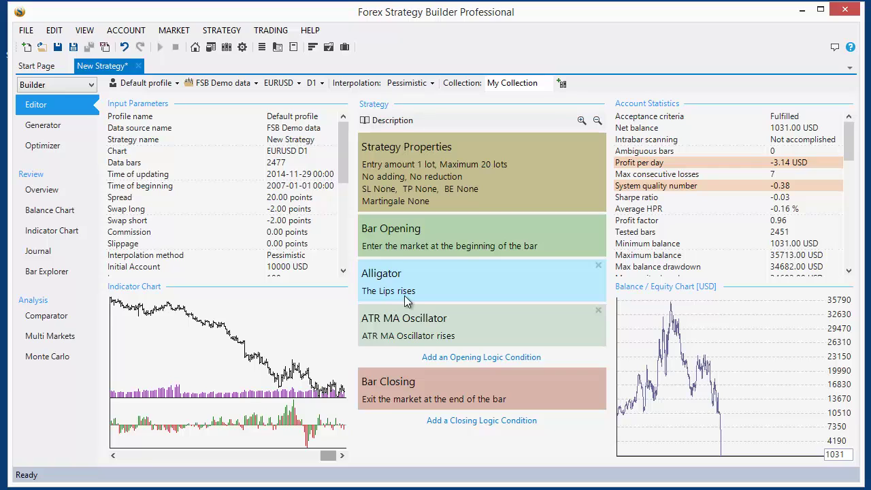
mouse_move(401, 303)
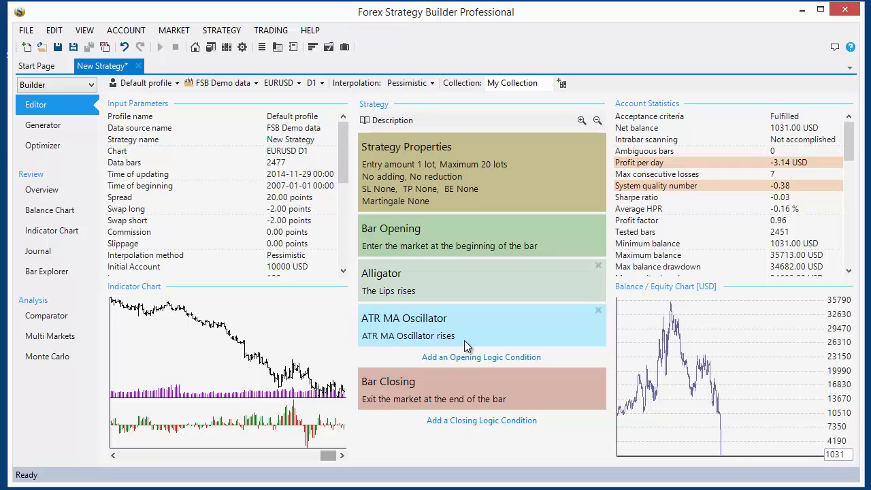
mouse_move(464, 344)
mouse_move(414, 339)
mouse_move(526, 316)
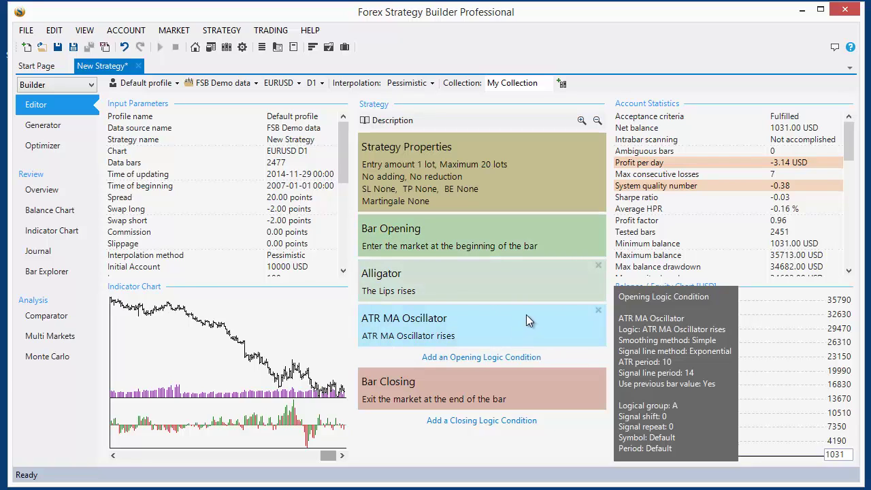
Step: Examine the Alligator and ATR MA Oscillator signals on the indicator chart around February 2009, and return to the strategy editor
left_click(64, 233)
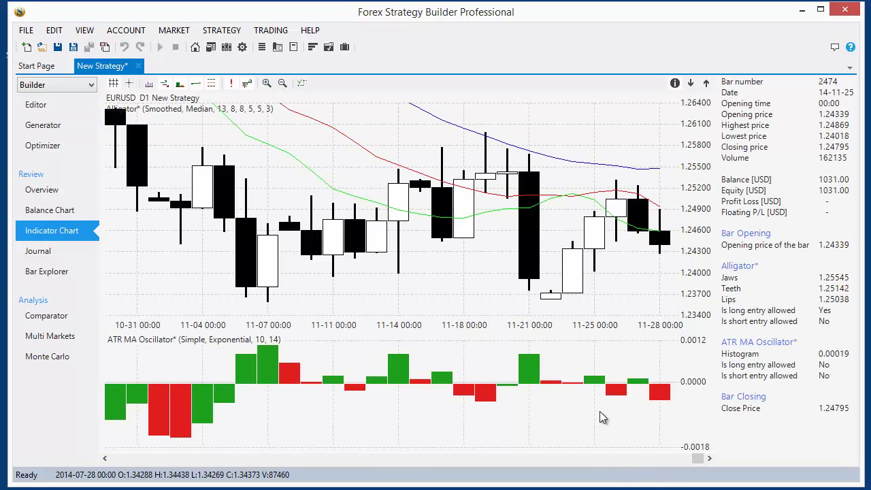
scroll(594, 409, "up", 5)
scroll(578, 403, "up", 5)
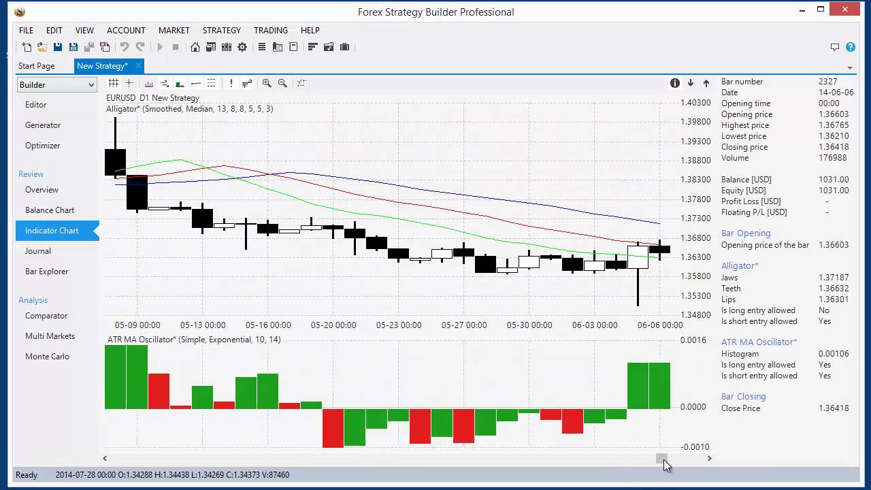
left_click_drag(661, 459, 266, 457)
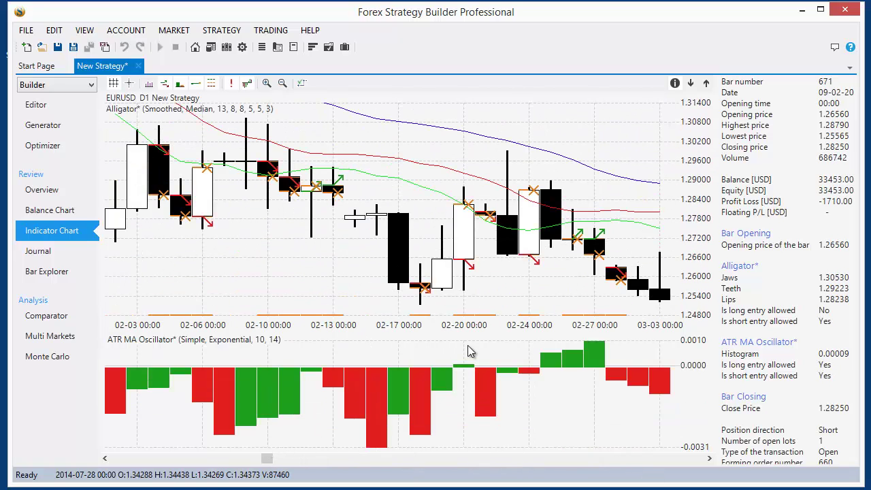
scroll(468, 351, "down", 2)
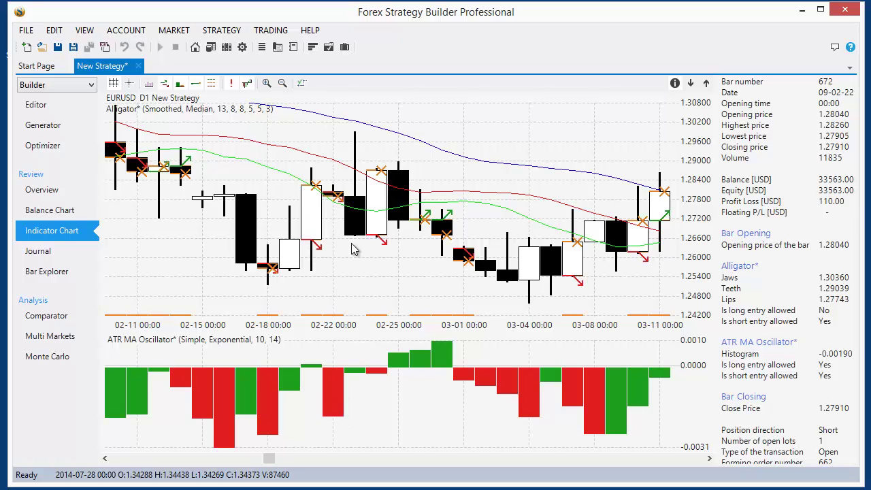
scroll(353, 252, "up", 3)
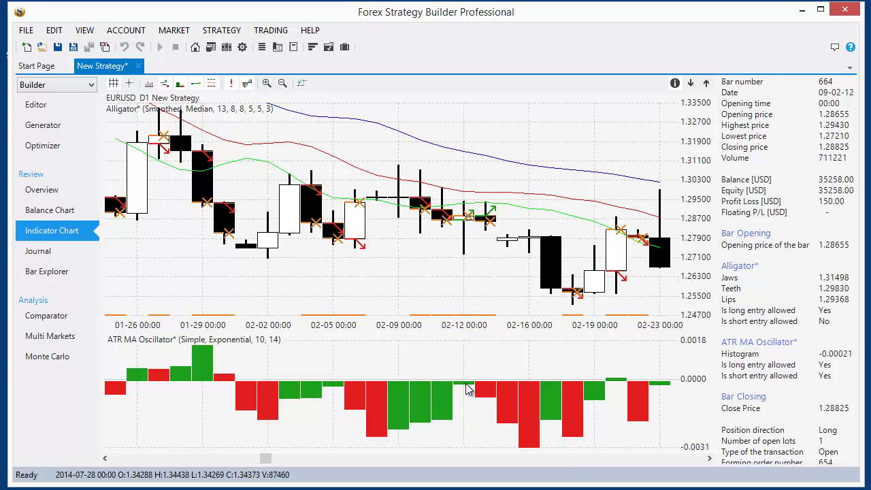
left_click(34, 106)
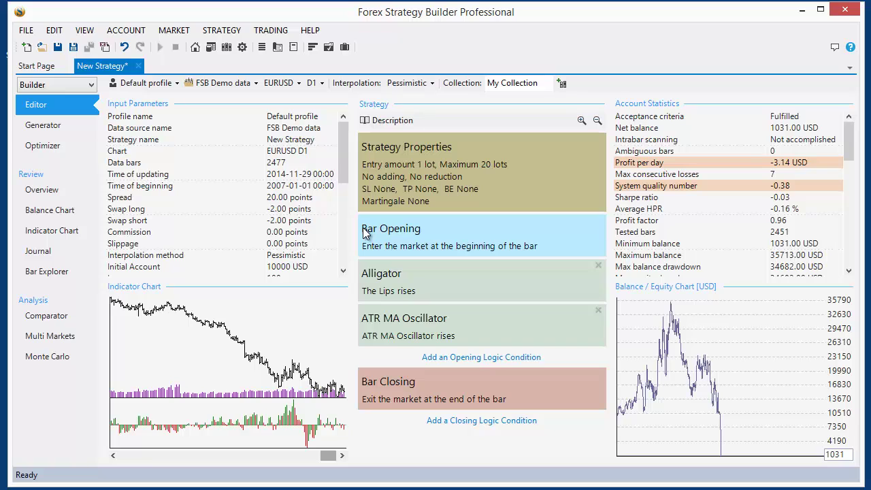
mouse_move(370, 234)
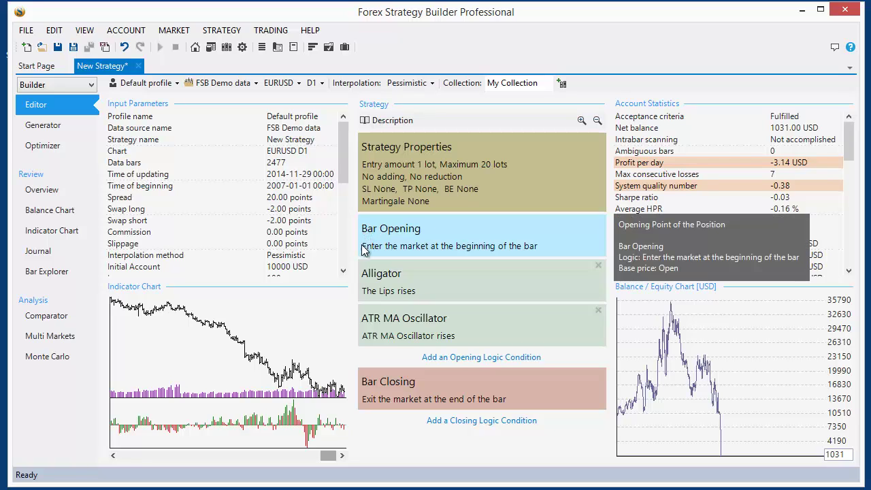
Step: Add a closing logic condition using the MACD indicator with the rule "MACD line crosses the zero line downward"
left_click(364, 387)
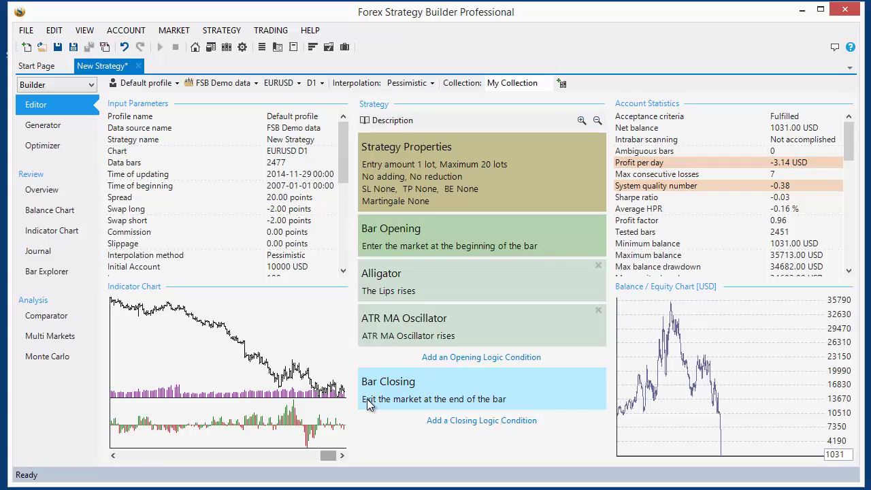
mouse_move(373, 400)
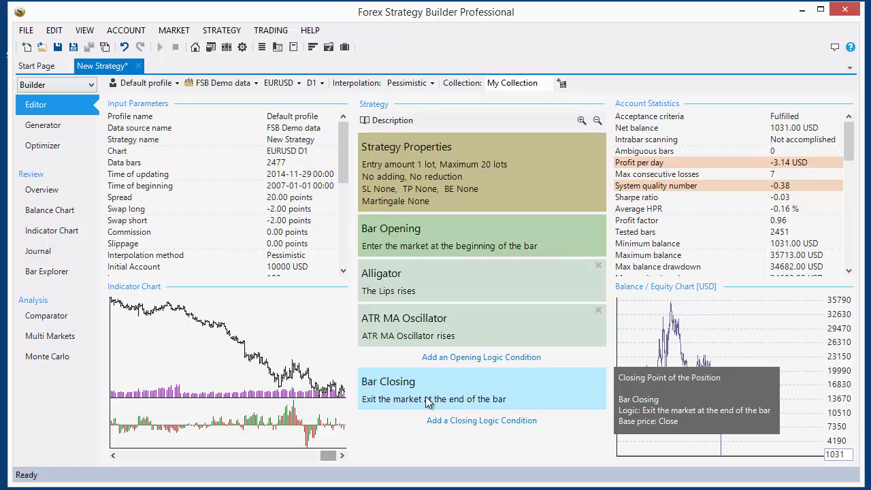
left_click(456, 423)
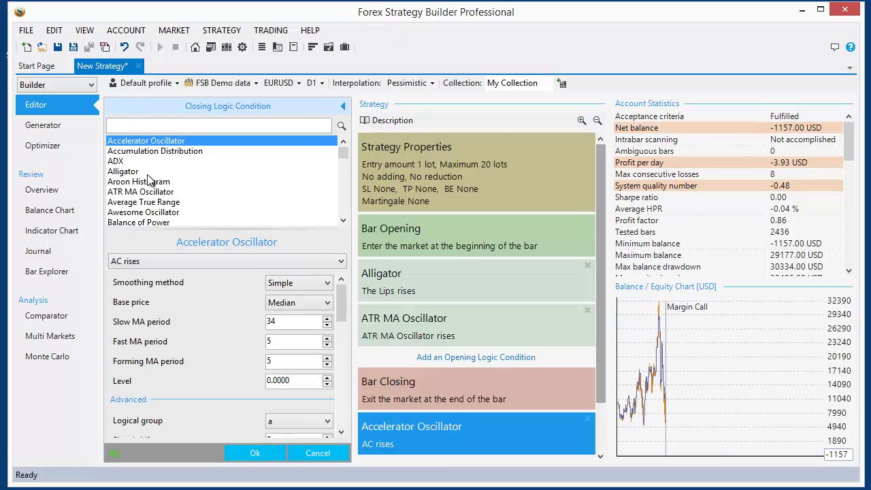
mouse_move(343, 151)
left_mouse_down()
mouse_move(343, 171)
mouse_move(344, 149)
left_mouse_up()
left_click(117, 162)
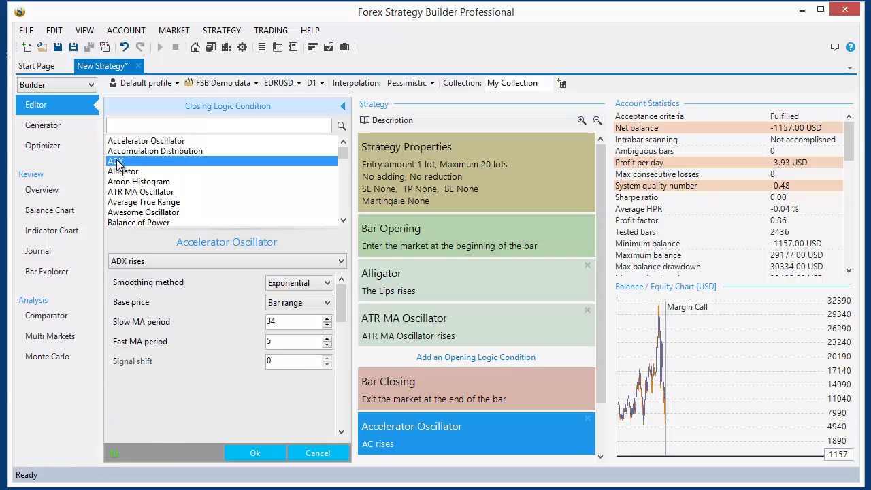
scroll(171, 189, "down", 3)
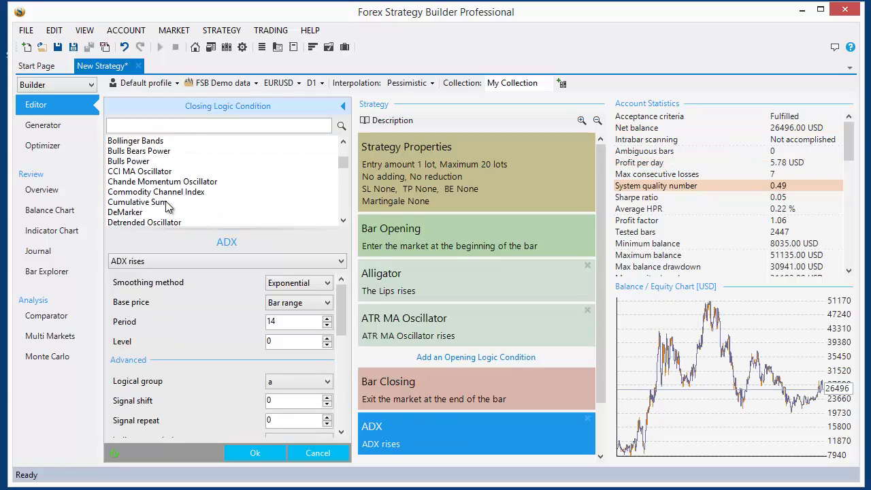
scroll(169, 205, "down", 3)
scroll(166, 204, "down", 6)
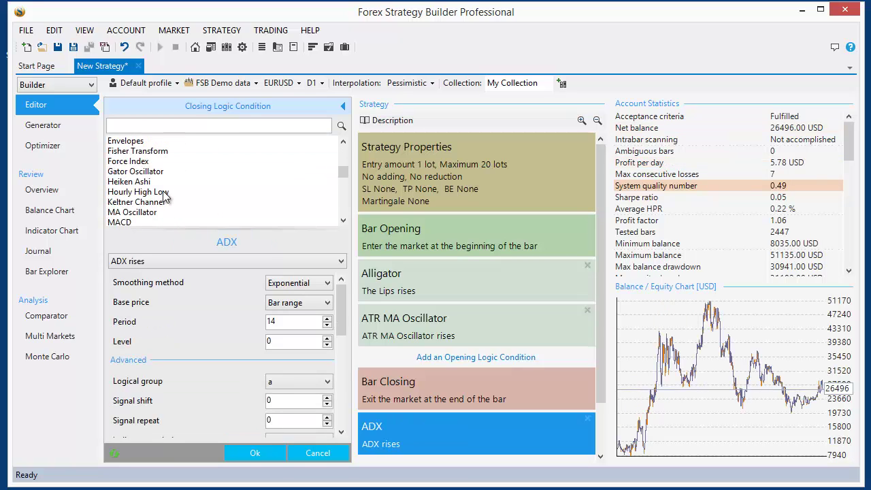
left_click(124, 192)
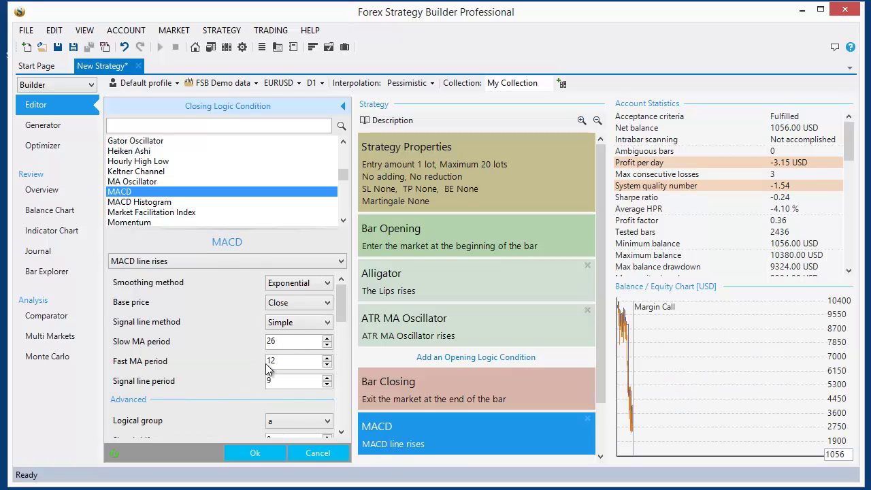
left_click(167, 261)
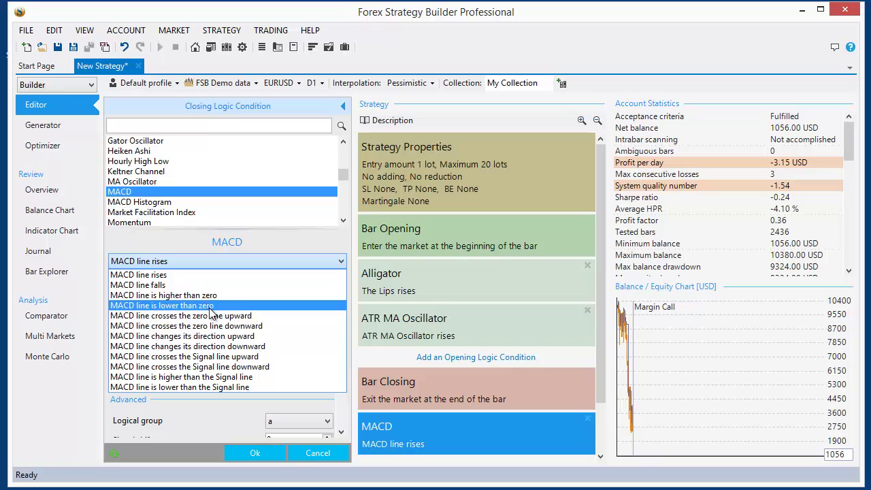
left_click(268, 326)
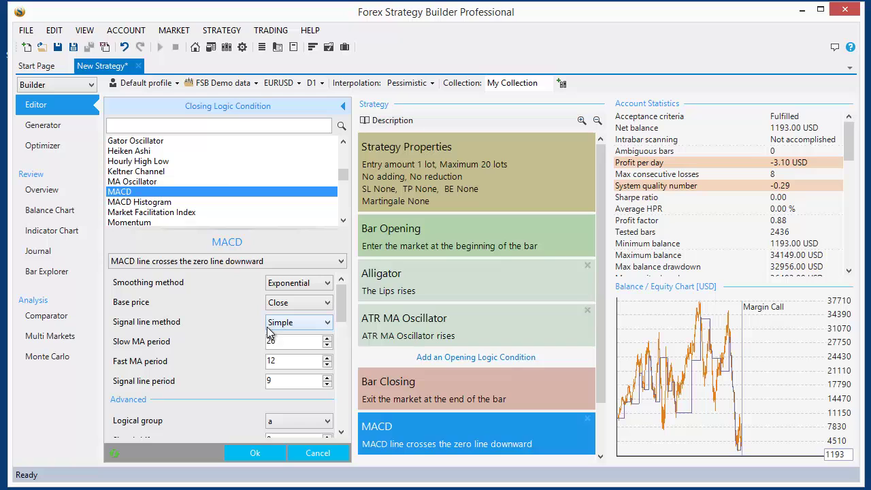
left_click(254, 454)
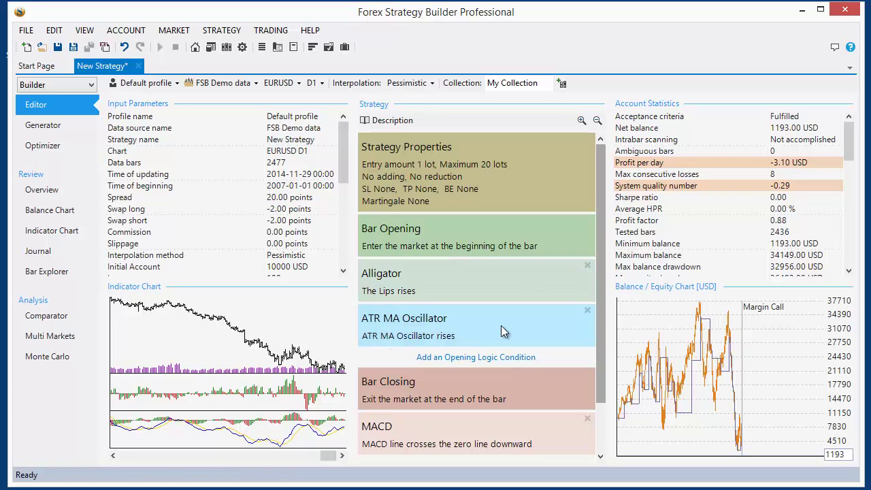
Step: Examine the strategy's opening conditions, its Bar Closing point and the MACD closing condition together
left_click_drag(601, 284, 601, 385)
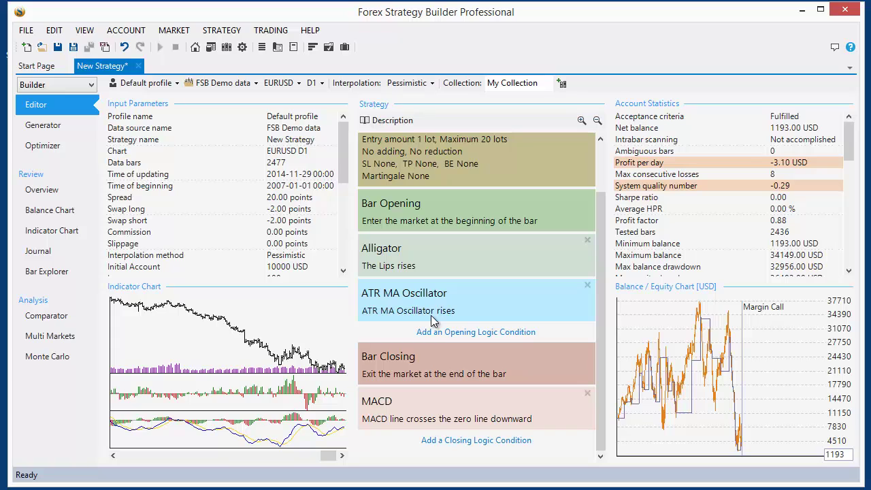
mouse_move(431, 321)
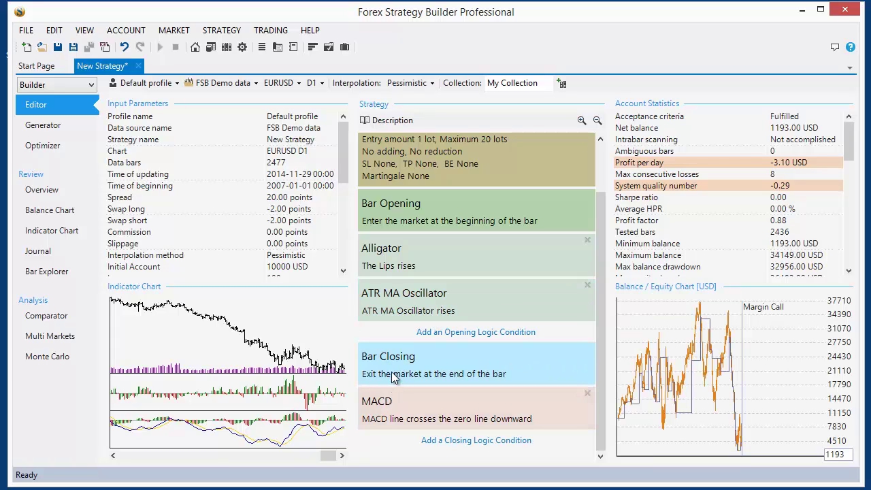
mouse_move(412, 366)
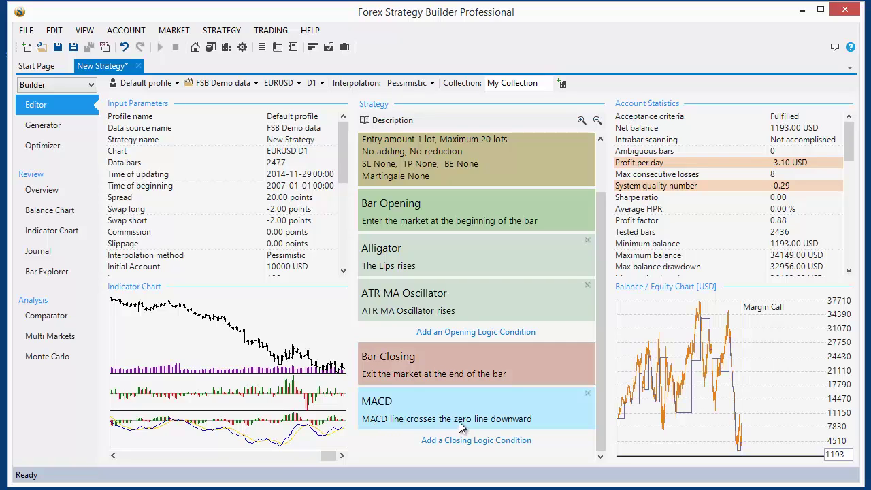
mouse_move(539, 422)
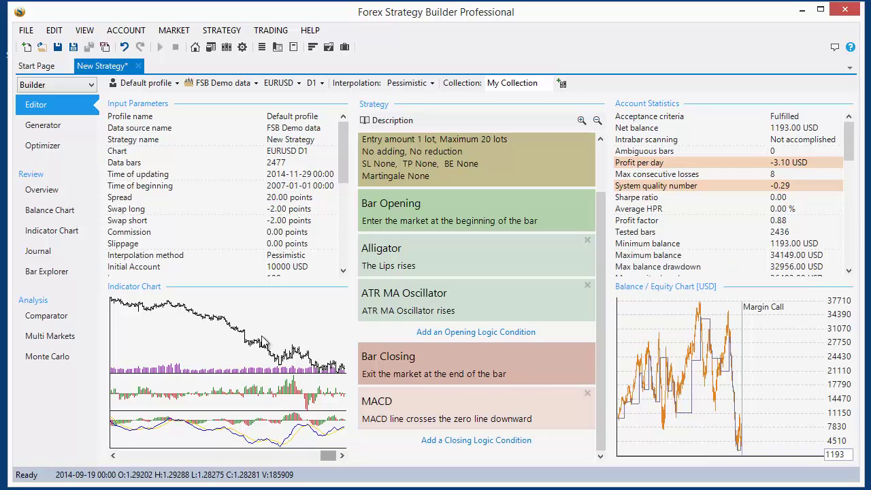
Step: Open the indicator chart and follow the position entered in early May 2009 forward to mid-August 2009
left_click(239, 333)
scroll(397, 250, "up", 10)
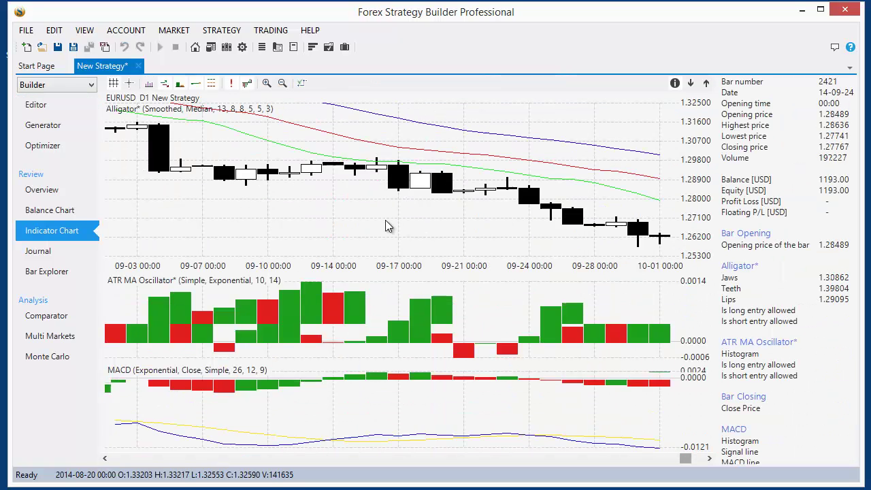
left_click_drag(671, 458, 279, 432)
scroll(466, 337, "down", 4)
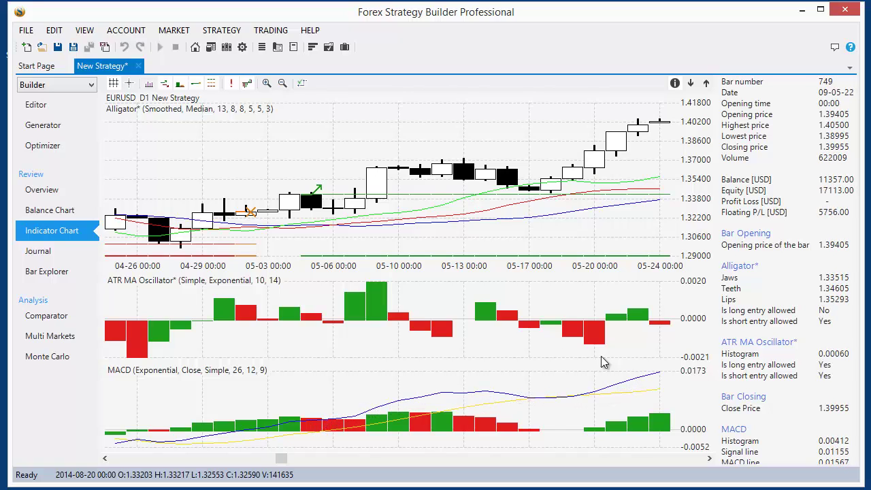
left_click(710, 458)
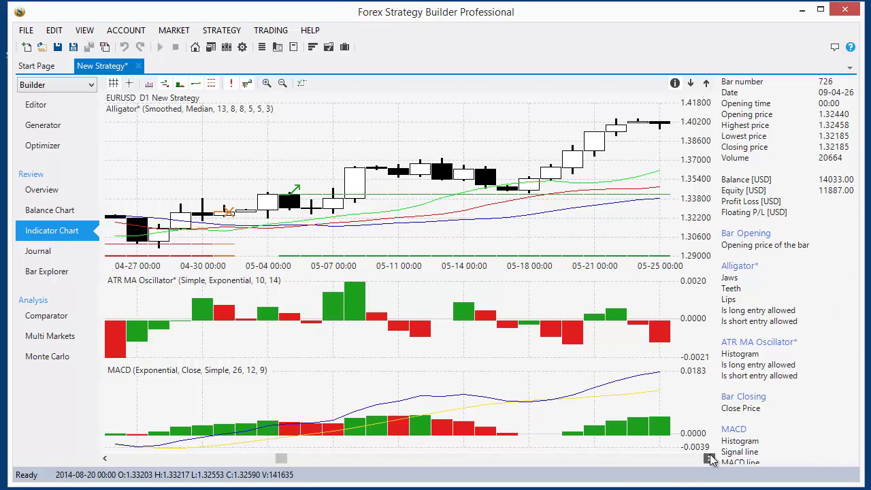
left_click_drag(710, 458, 710, 458)
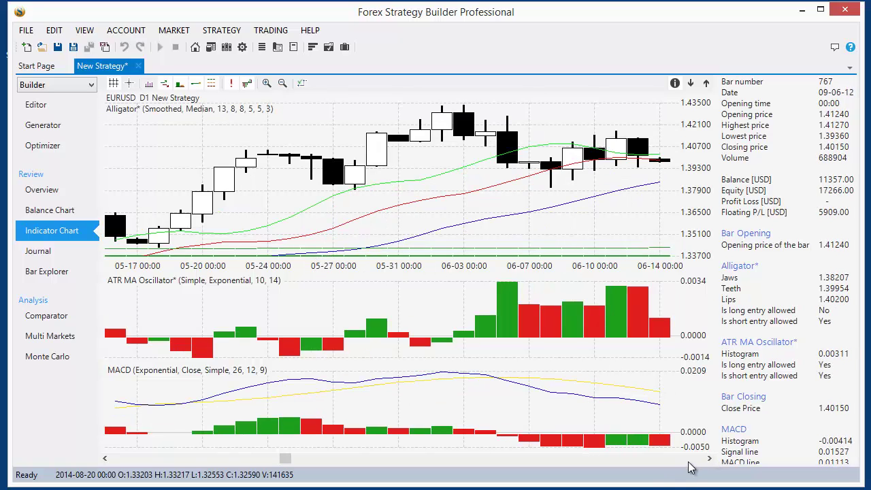
left_click_drag(710, 458, 709, 461)
Step: Go back on the indicator chart to mid-April 2009 and compare the position exits with the MACD line and its zero level
scroll(668, 429, "up", 3)
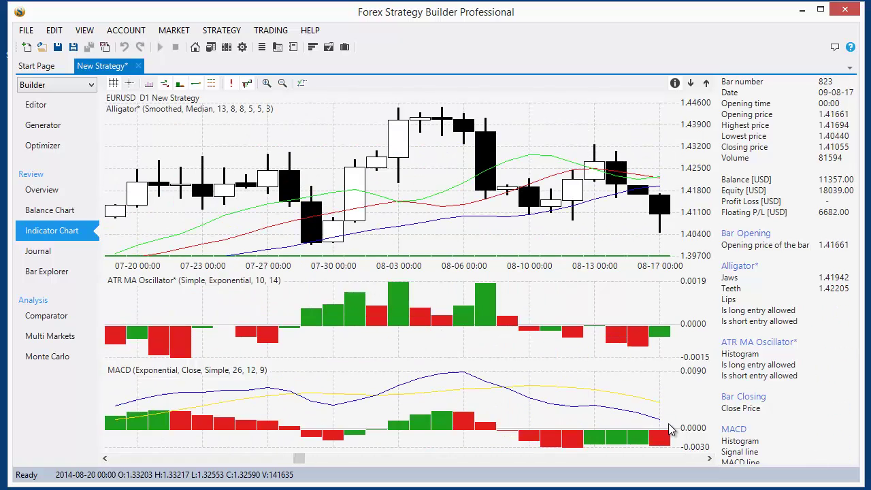
scroll(669, 425, "up", 4)
scroll(670, 428, "up", 2)
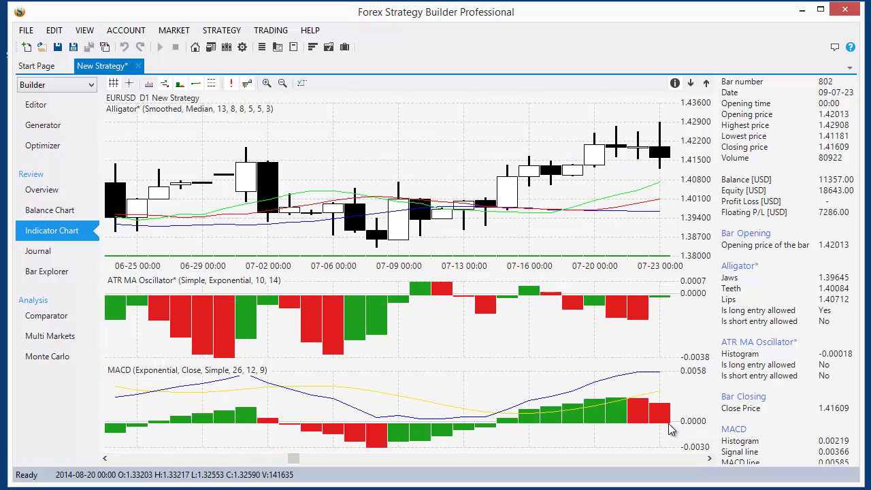
scroll(669, 424, "up", 6)
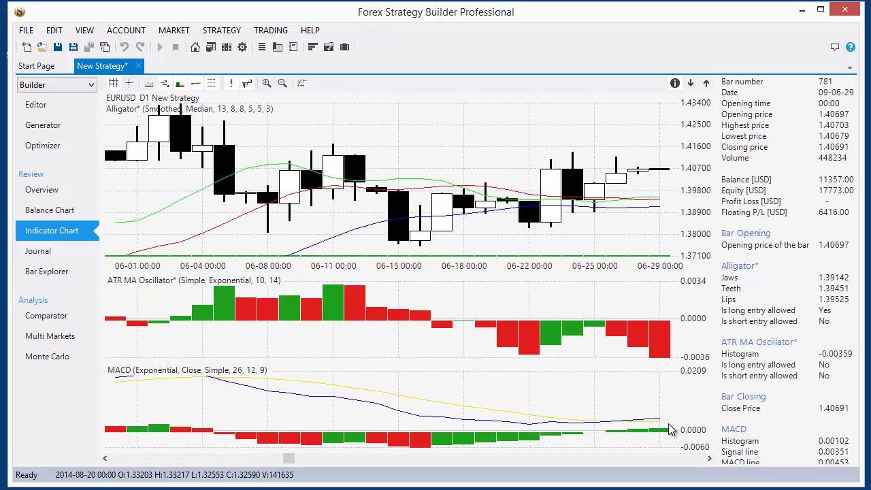
scroll(669, 424, "up", 5)
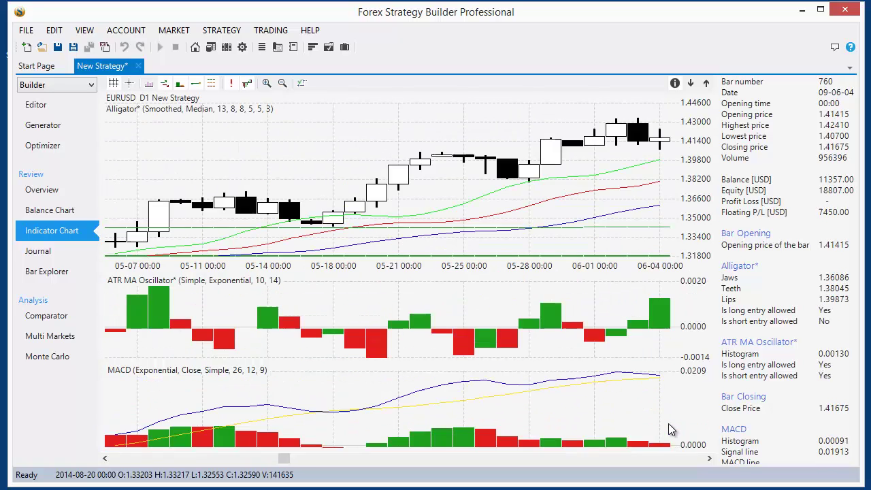
scroll(671, 429, "up", 1)
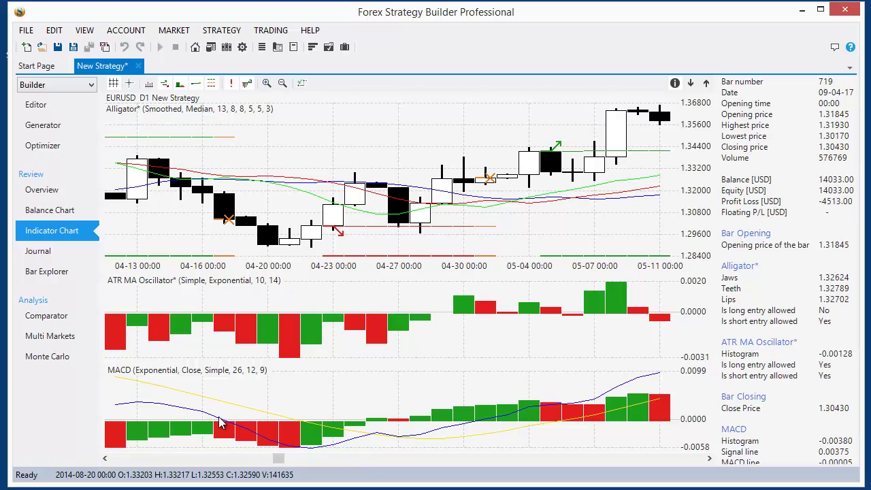
Step: In the strategy editor, add a second closing logic condition using RSI with the rule "RSI crosses the Level line downward" and level 50
left_click(48, 104)
scroll(598, 285, "down", 1)
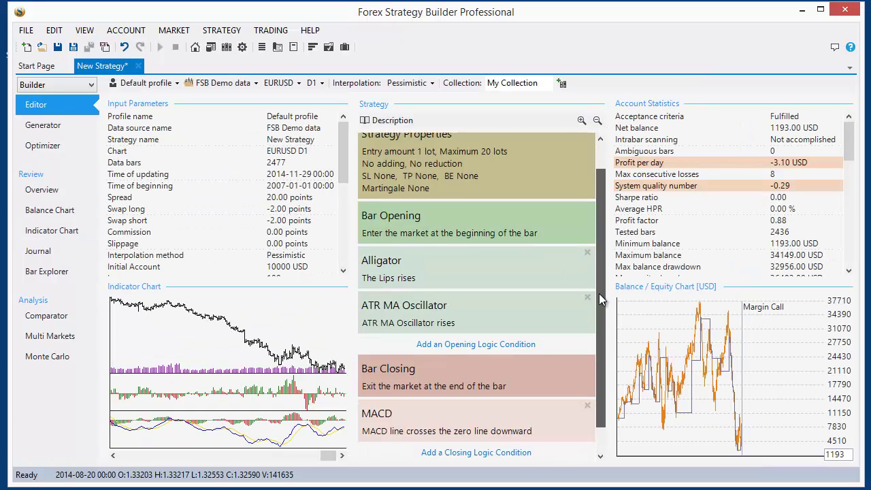
left_click(486, 441)
left_click(166, 121)
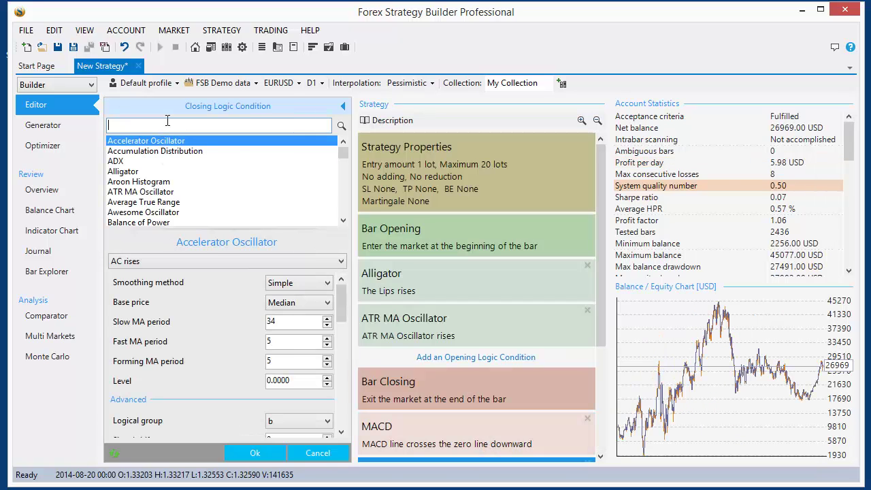
type("rsi")
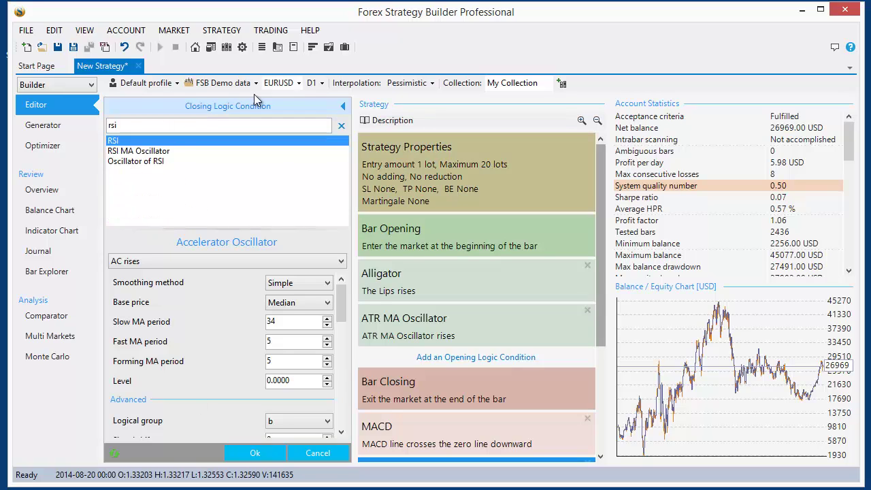
left_click(116, 141)
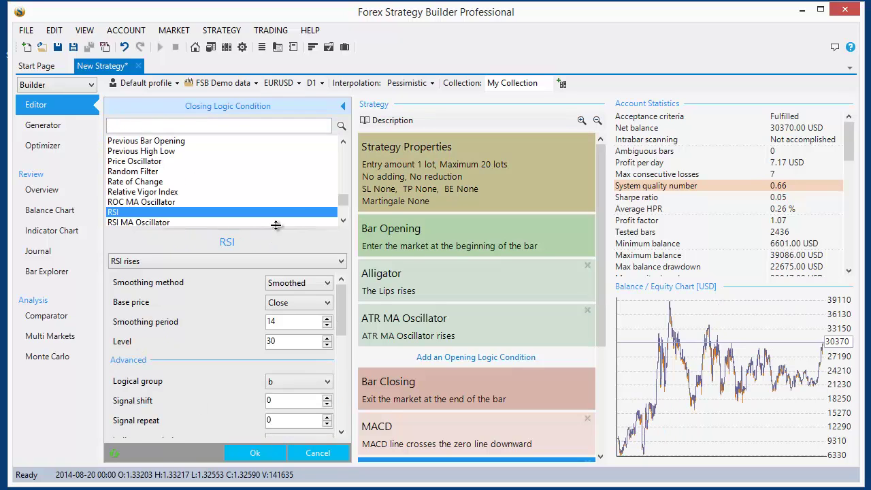
left_click(278, 261)
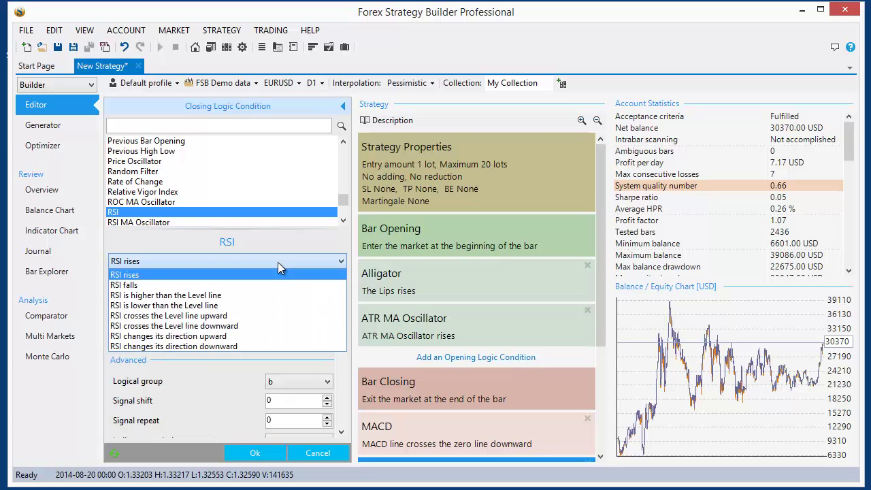
left_click(263, 325)
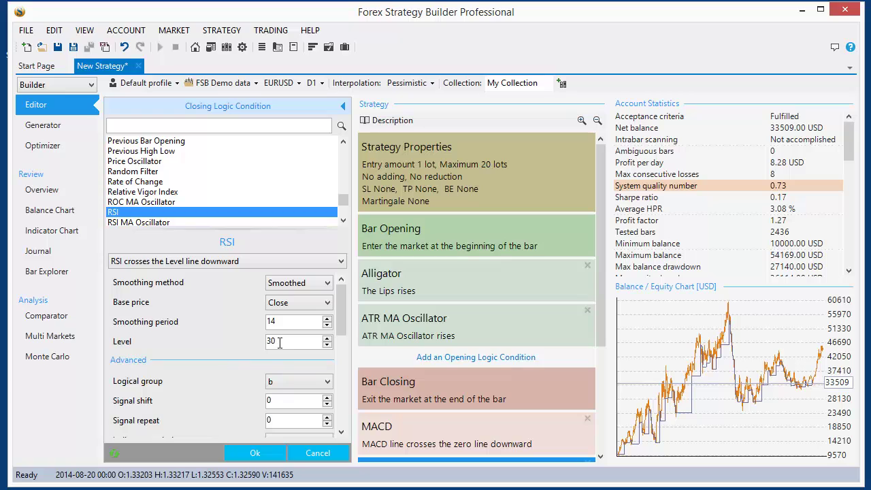
left_click_drag(288, 341, 269, 341)
type("50")
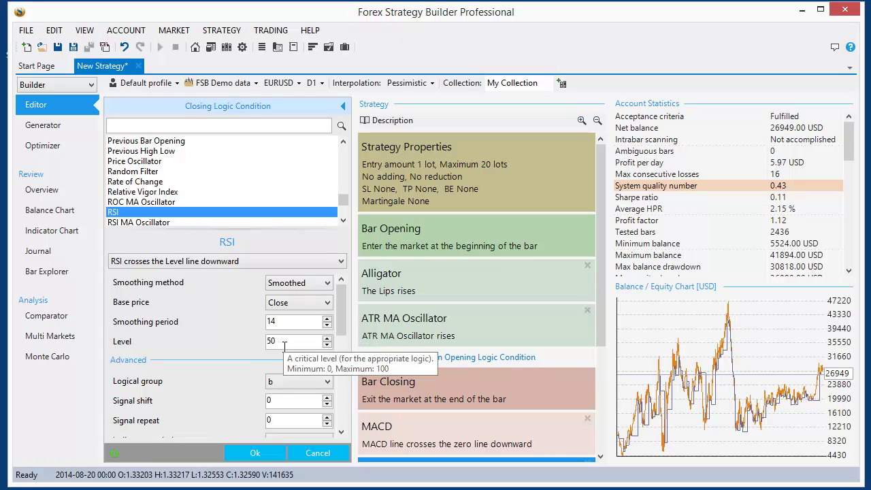
left_click(253, 453)
Step: Examine the opening conditions alongside the Bar Closing point and its MACD and RSI closing conditions
scroll(599, 313, "down", 2)
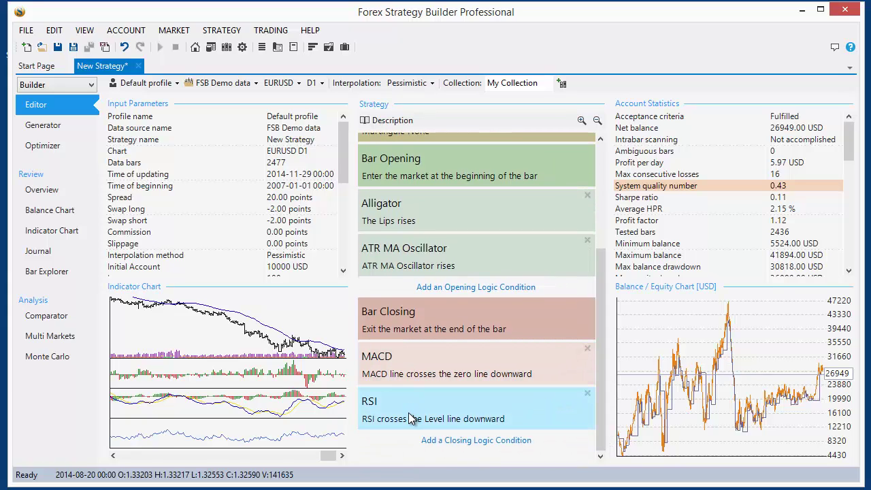
mouse_move(410, 418)
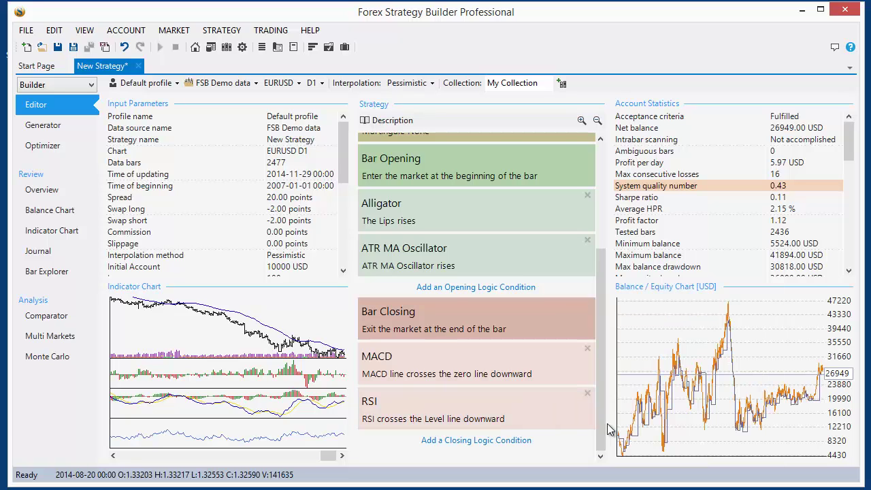
left_click_drag(603, 435, 585, 367)
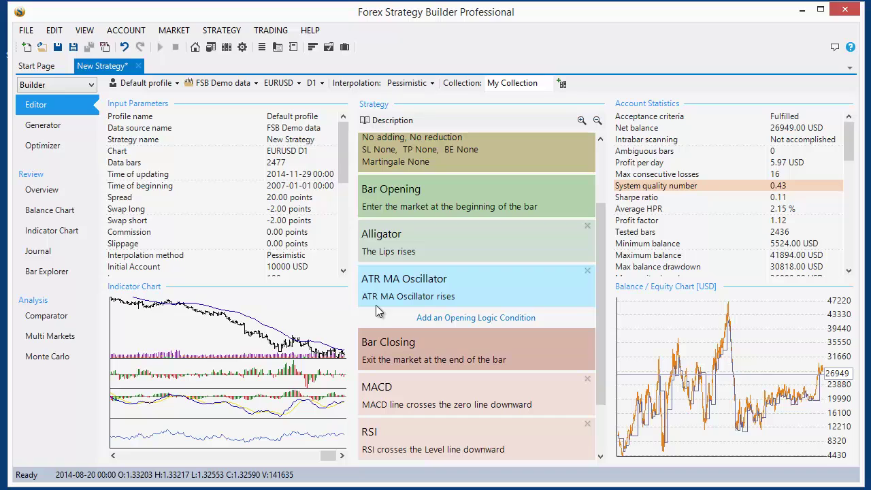
scroll(601, 308, "down", 1)
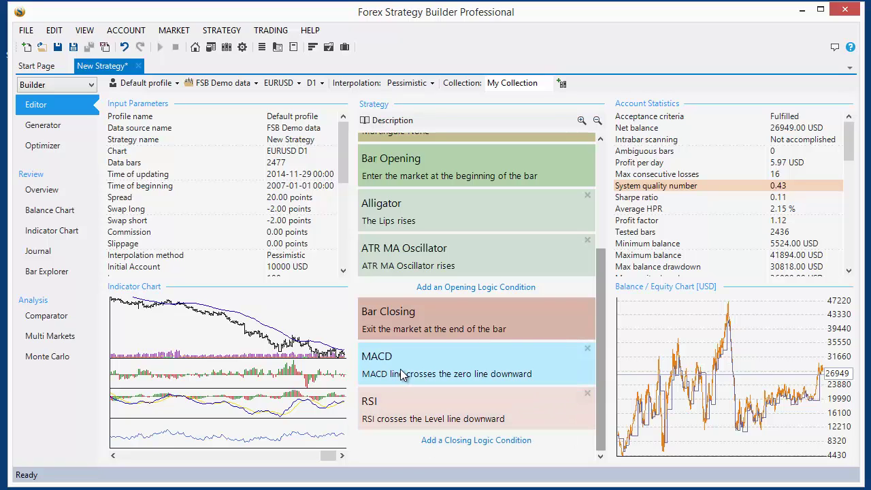
mouse_move(473, 368)
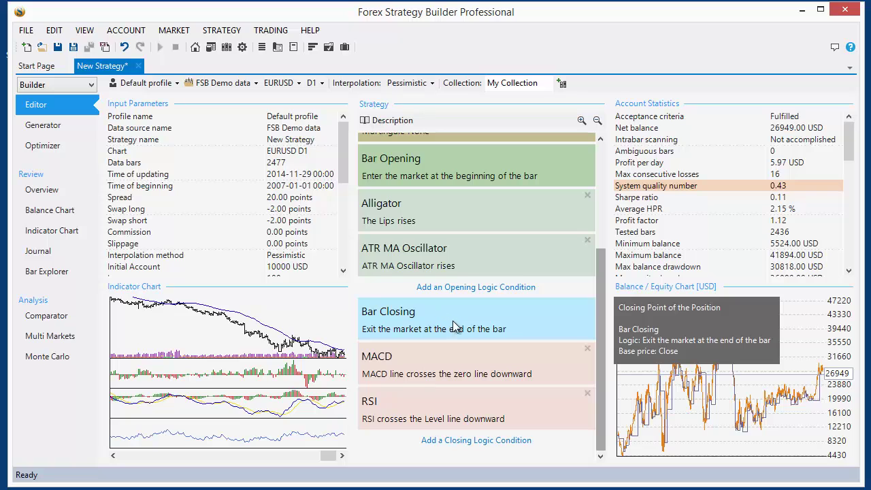
Step: Compare the Alligator and ATR MA Oscillator opening conditions with the rules and parameters of the MACD and RSI closing conditions
scroll(599, 392, "up", 2)
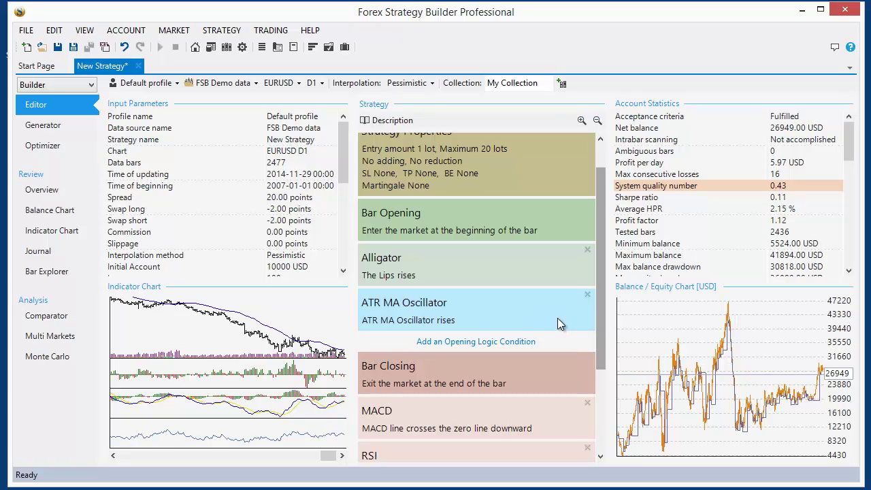
mouse_move(537, 321)
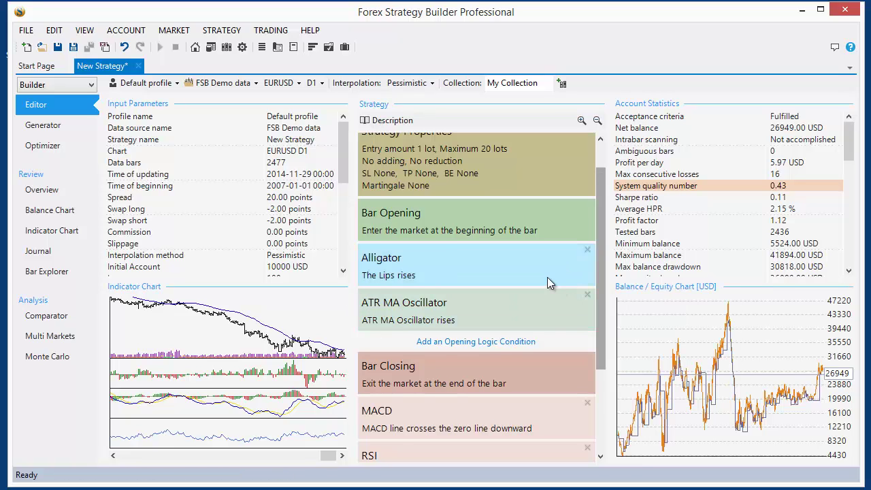
mouse_move(550, 283)
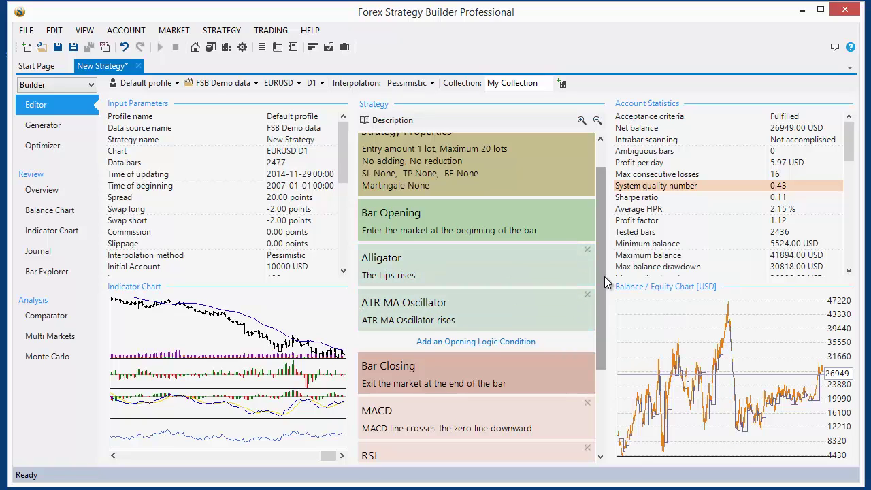
left_click_drag(604, 295, 598, 393)
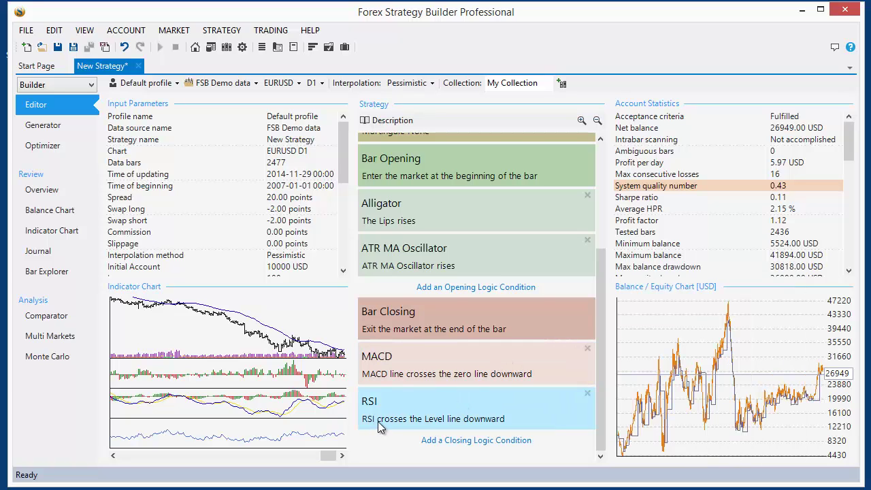
mouse_move(418, 421)
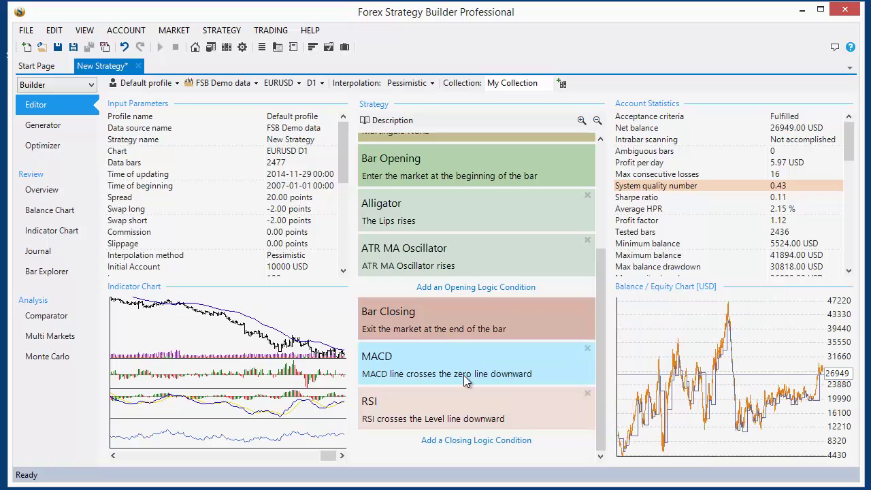
left_click(371, 356)
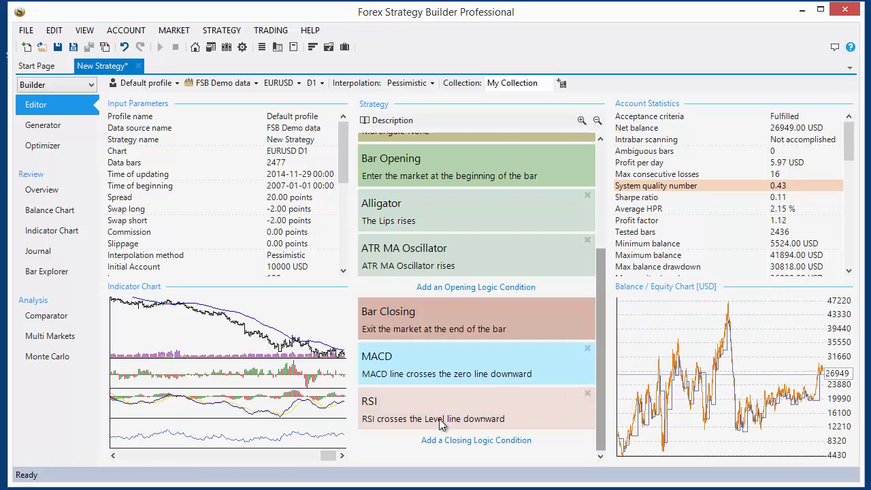
left_click(548, 205)
mouse_move(413, 354)
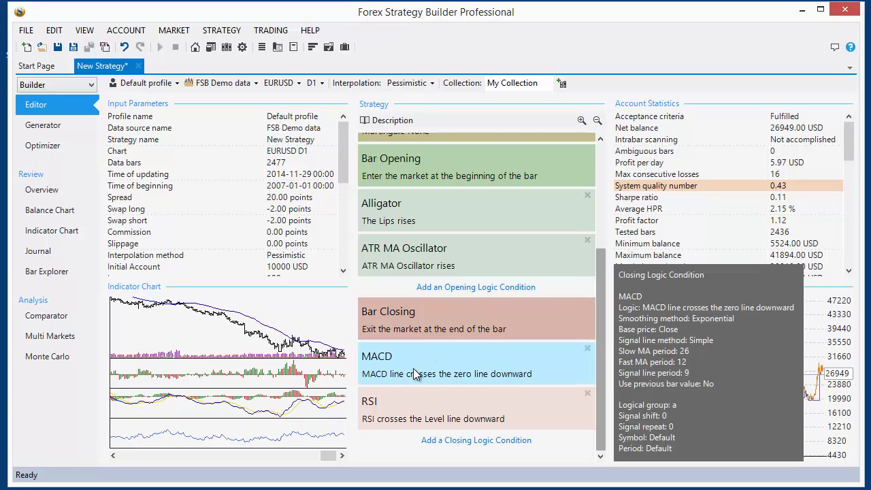
Step: Open the indicator chart and go back through 2014 to late January, comparing the position exits with the MACD zero line and RSI level 50
left_click(215, 360)
scroll(459, 309, "up", 10)
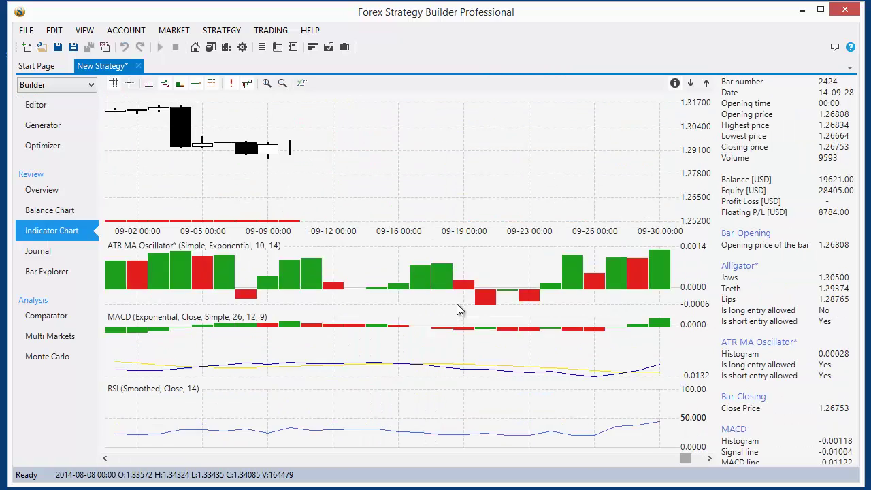
scroll(458, 313, "down", 1)
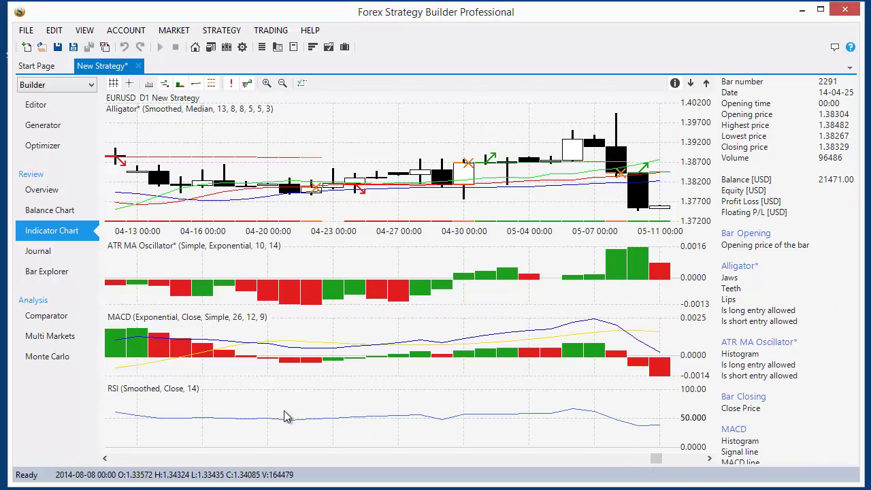
scroll(264, 289, "up", 6)
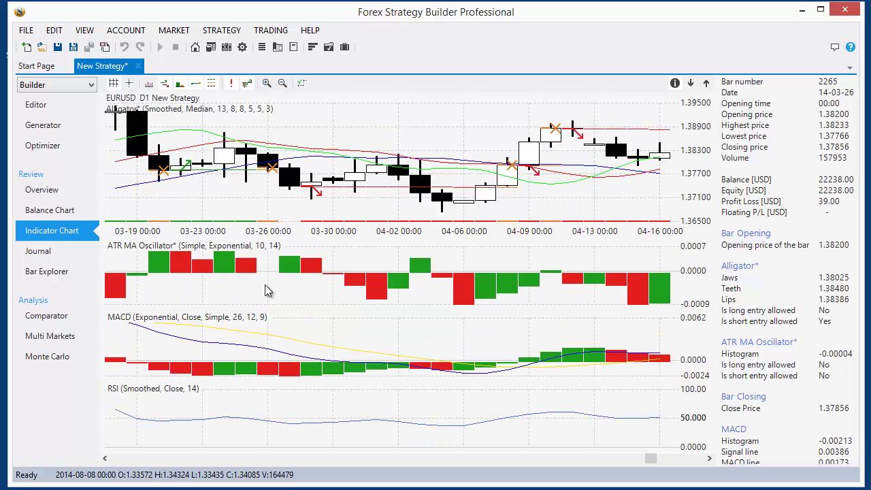
scroll(265, 286, "down", 2)
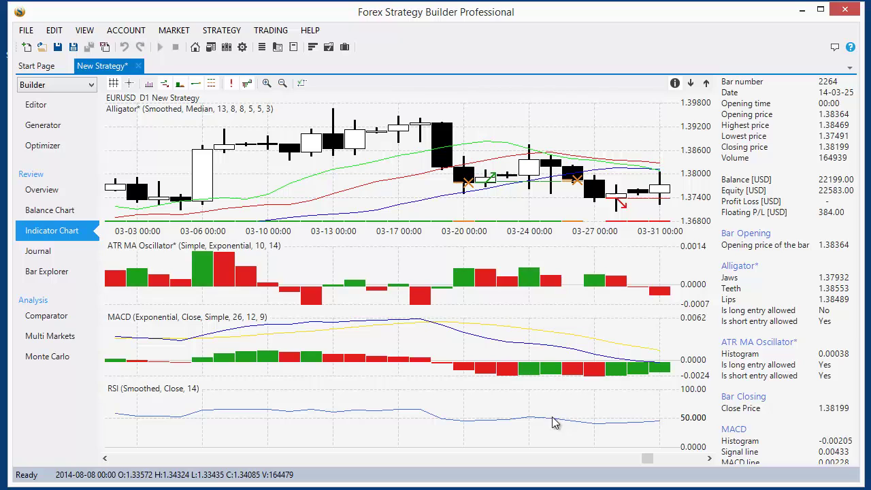
scroll(495, 358, "up", 5)
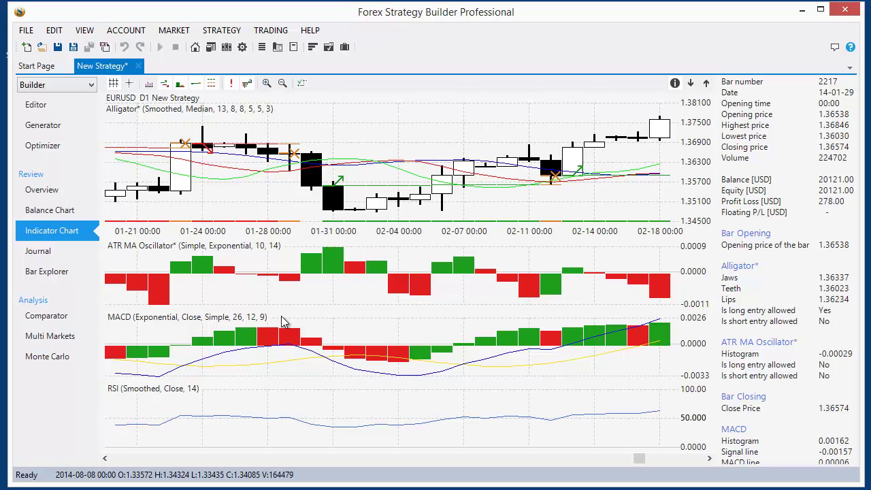
Step: Return to the strategy editor and review the slots from Strategy Properties down to the closing conditions
left_click(39, 109)
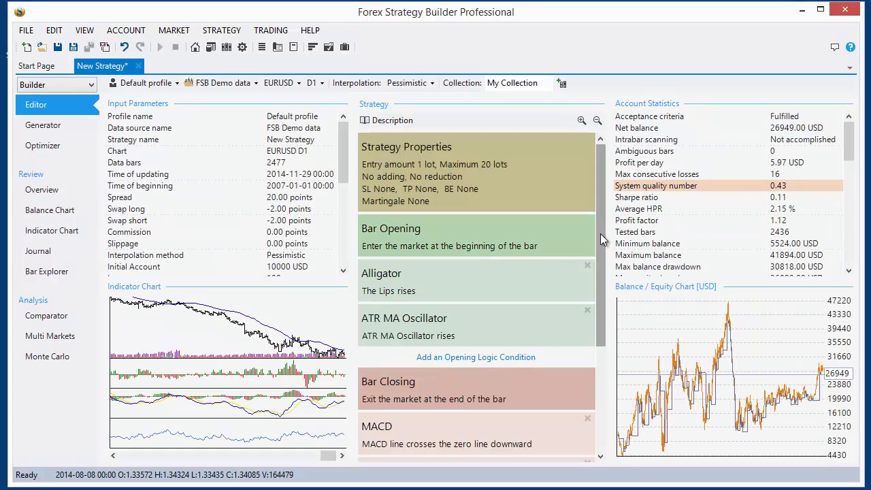
mouse_move(601, 235)
left_mouse_down()
mouse_move(620, 378)
mouse_move(609, 247)
left_mouse_up()
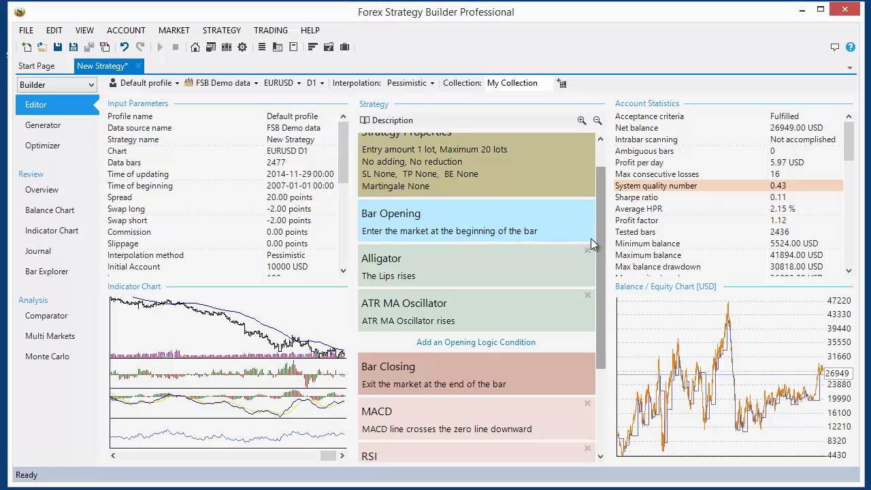
mouse_move(603, 238)
left_mouse_down()
mouse_move(598, 347)
mouse_move(588, 230)
left_mouse_up()
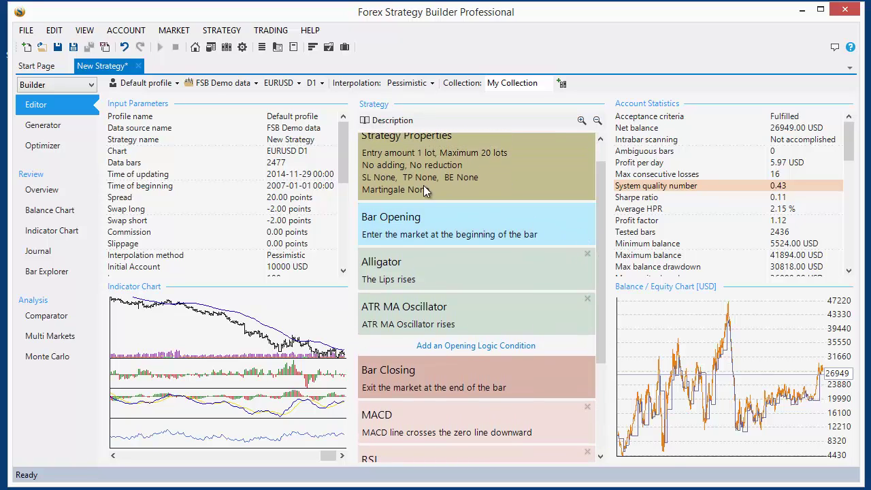
Step: Open the strategy overview and read the Opening (Entry Signal) and Closing (Exit Signal) rules in its Logic section
left_click(53, 192)
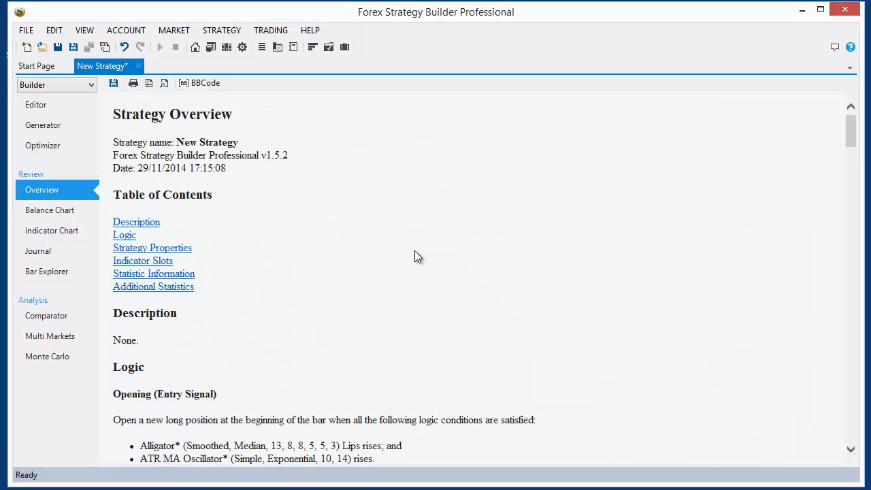
scroll(422, 254, "down", 7)
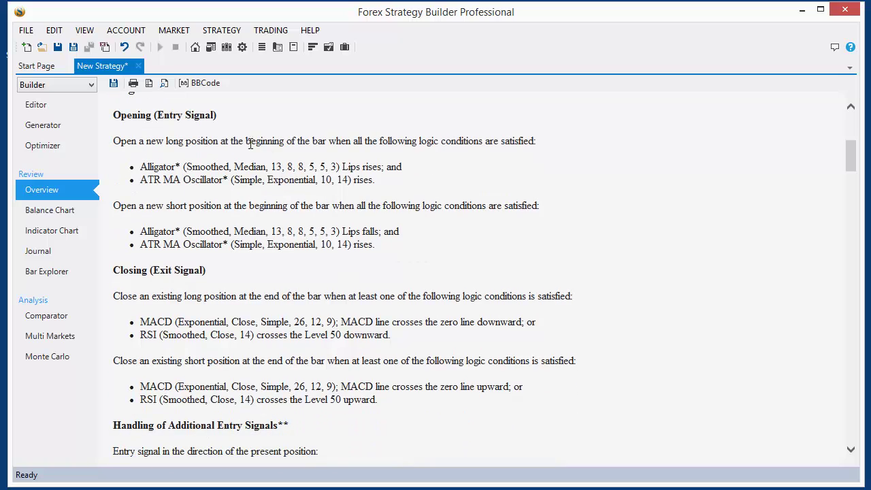
left_click_drag(113, 114, 385, 400)
left_click(406, 409)
scroll(405, 408, "up", 1)
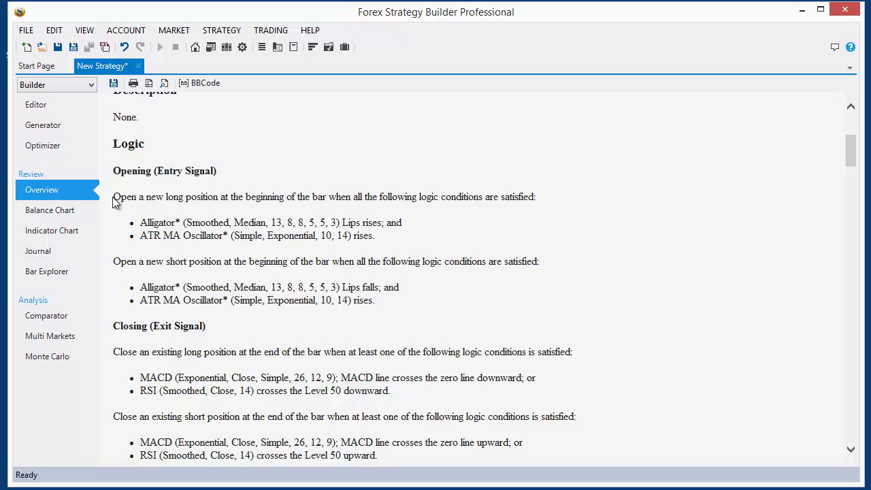
left_click_drag(115, 197, 386, 239)
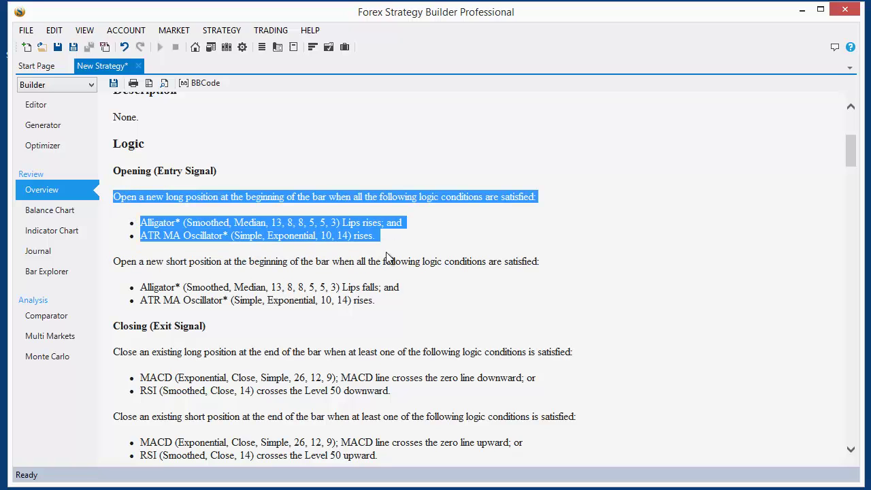
left_click(393, 302)
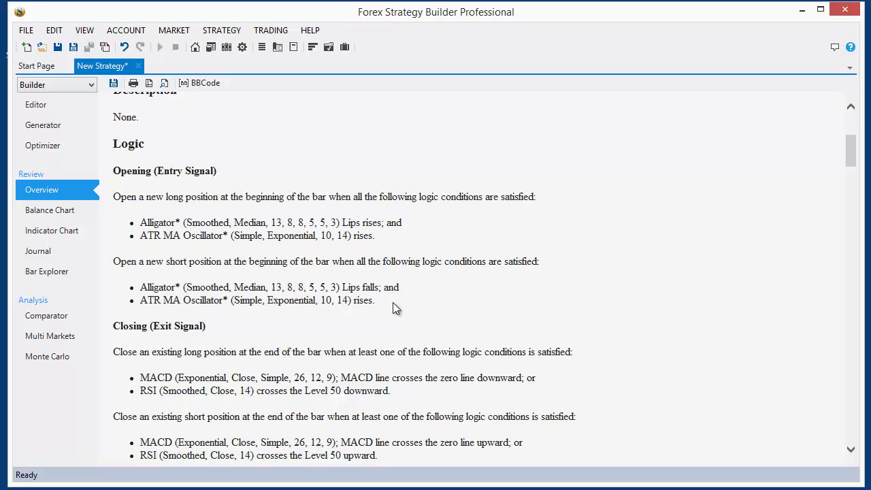
scroll(341, 300, "down", 1)
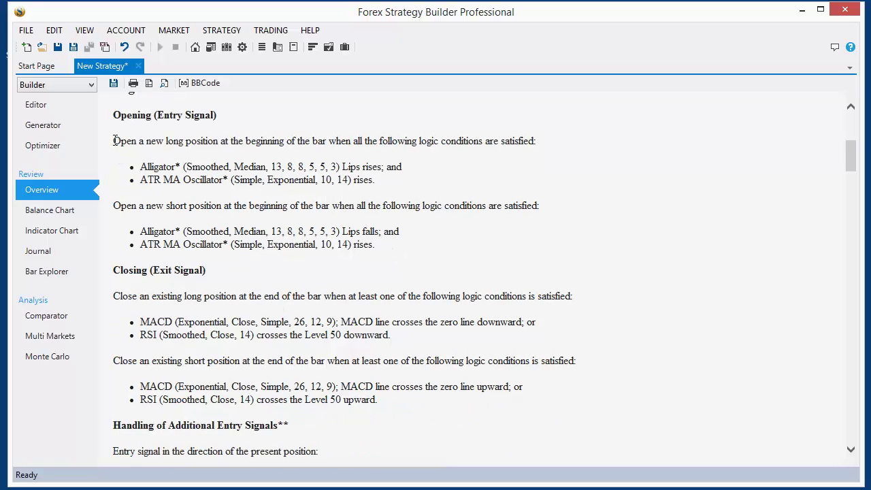
Step: Examine the long entry rule, highlighting "at the beginning of the bar", the all-conditions wording and its two listed conditions
left_click_drag(114, 141, 286, 142)
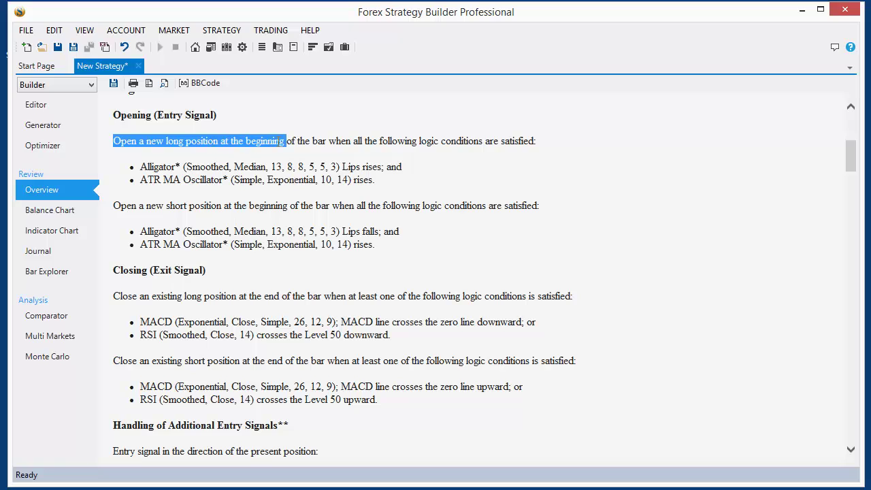
left_click(240, 142)
left_click_drag(222, 142, 329, 142)
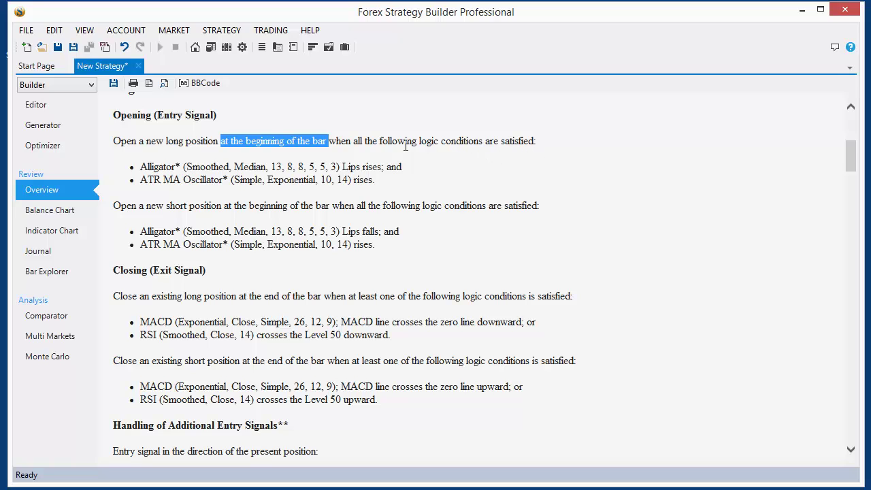
left_click_drag(352, 141, 484, 141)
left_click_drag(142, 167, 387, 188)
left_click(386, 188)
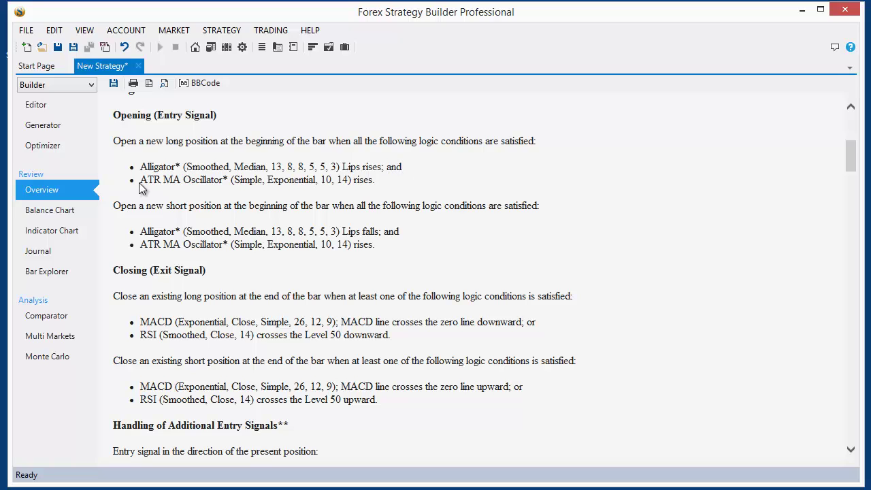
Step: Examine how the Alligator and ATR MA Oscillator conditions of the long entry are joined by "and"
left_click_drag(141, 179, 221, 179)
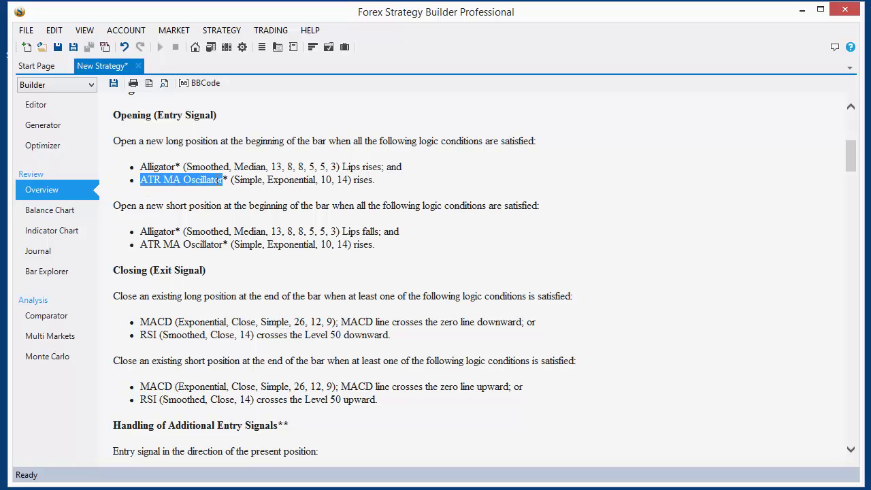
double_click(355, 179)
left_click(394, 190)
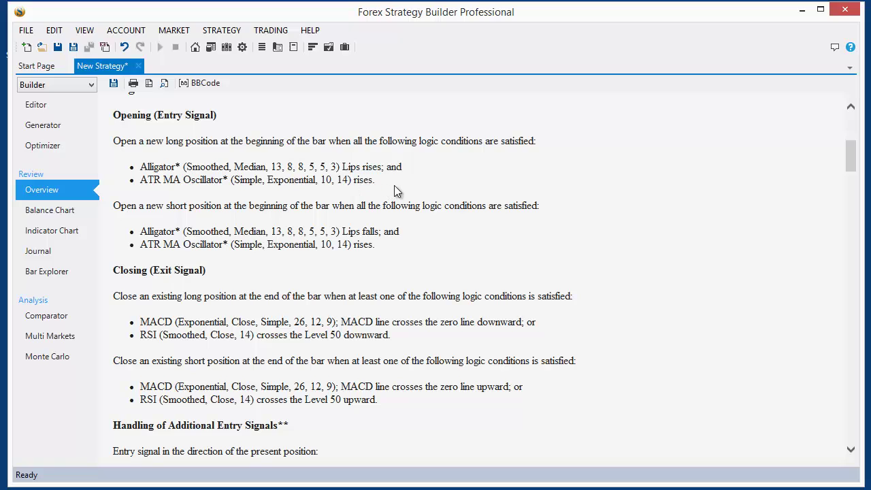
left_click_drag(387, 166, 404, 167)
left_click(144, 166)
left_click_drag(148, 167, 387, 185)
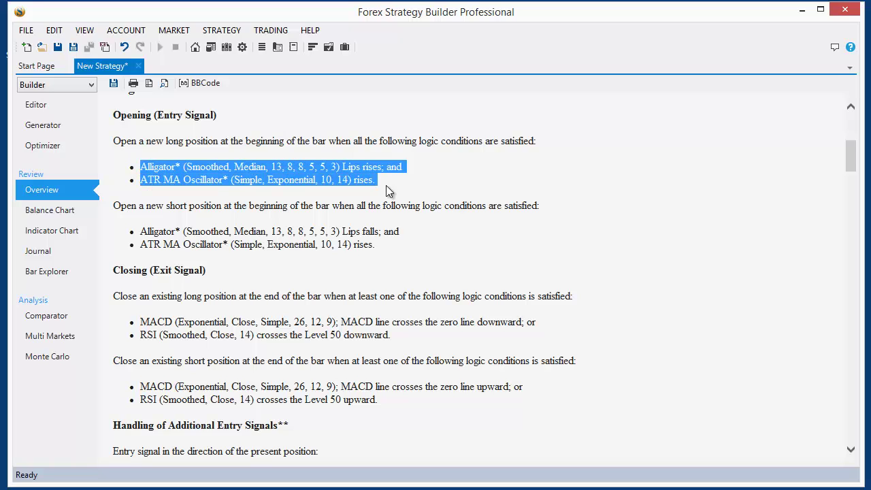
left_click(385, 184)
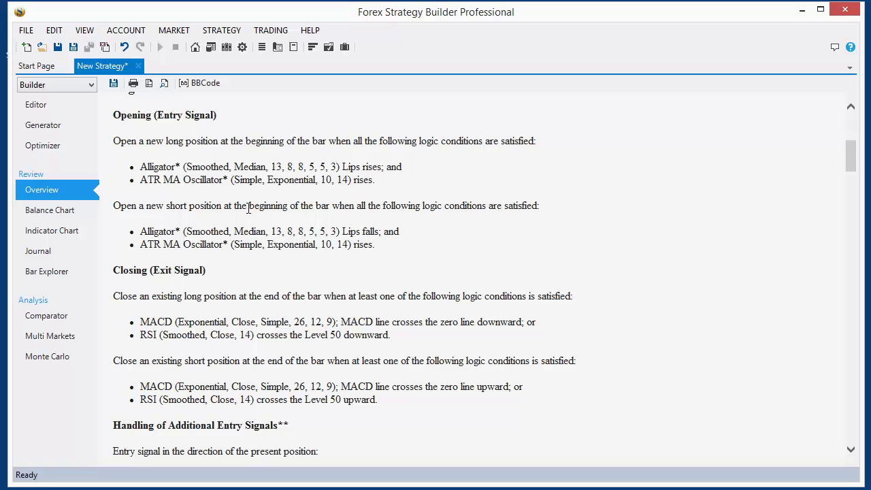
Step: Check the Bar Opening slot in the editor, then return to the overview and read the short entry rule
left_click(58, 109)
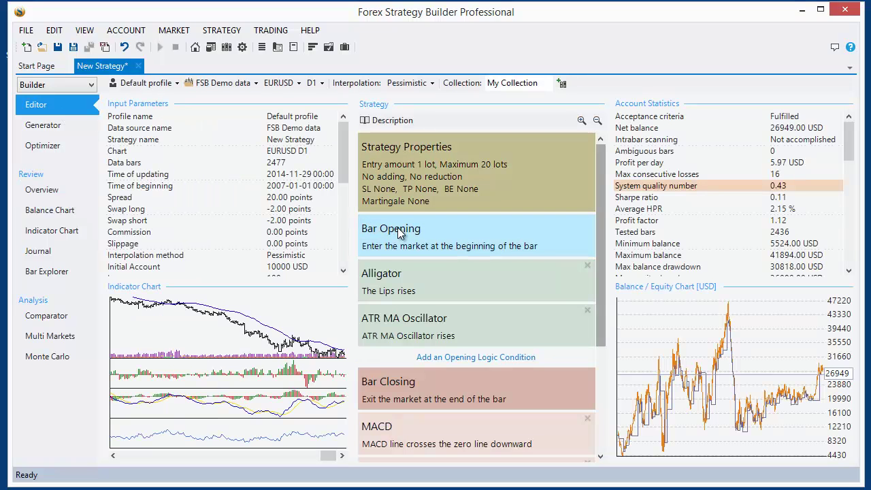
left_click(53, 192)
scroll(343, 321, "down", 5)
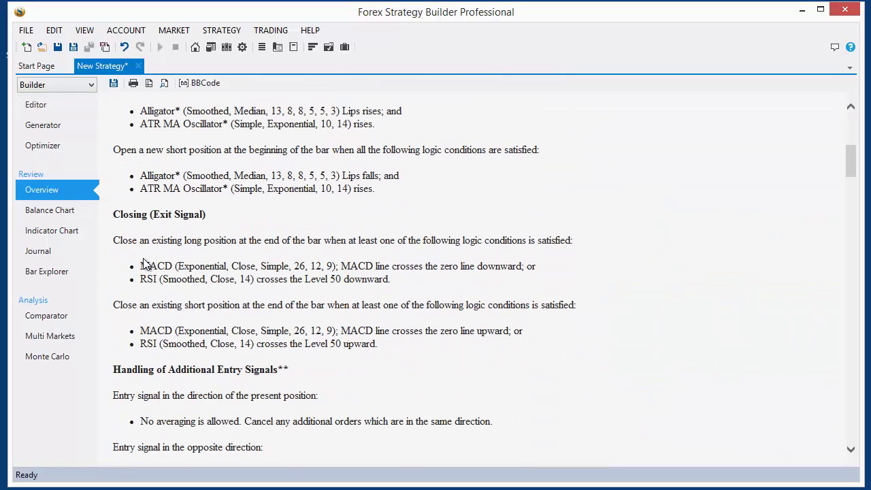
scroll(145, 224, "up", 1)
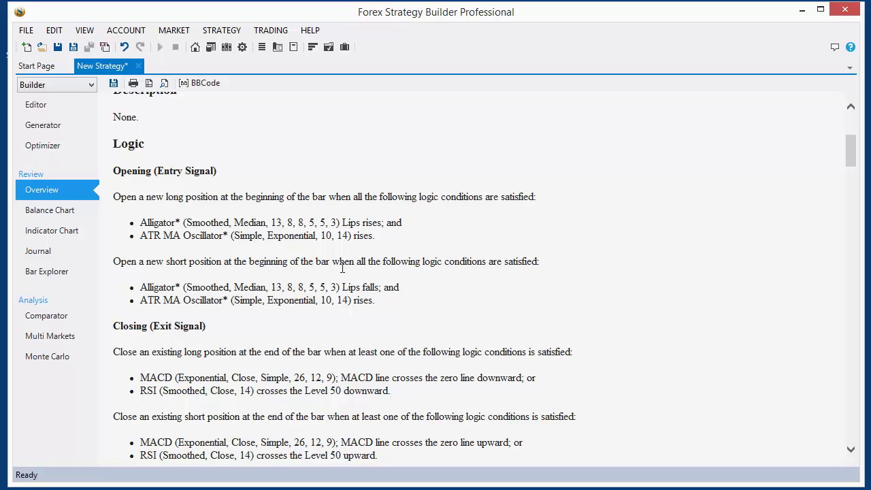
left_click_drag(332, 265, 536, 267)
left_click(253, 307)
Step: Compare the ATR MA Oscillator condition in the long entry rule with the one in the short entry rule
left_click_drag(150, 235, 385, 245)
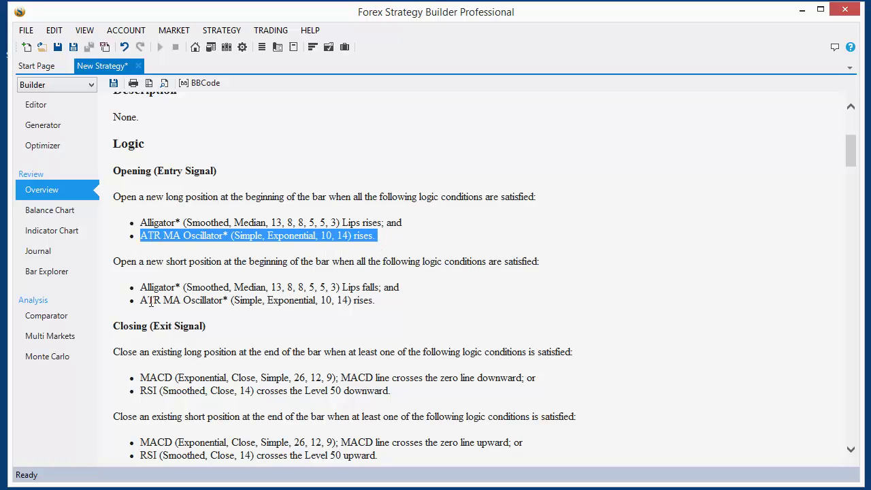
left_click_drag(142, 301, 385, 308)
left_click(420, 329)
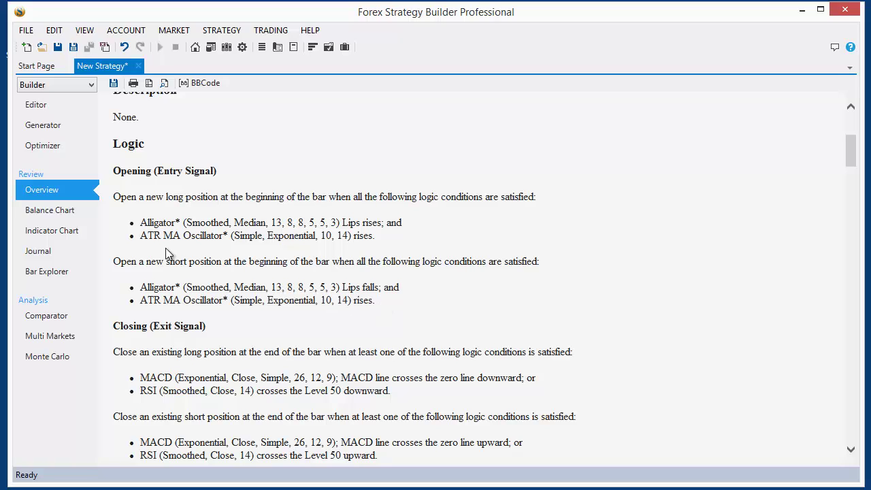
left_click_drag(145, 234, 232, 235)
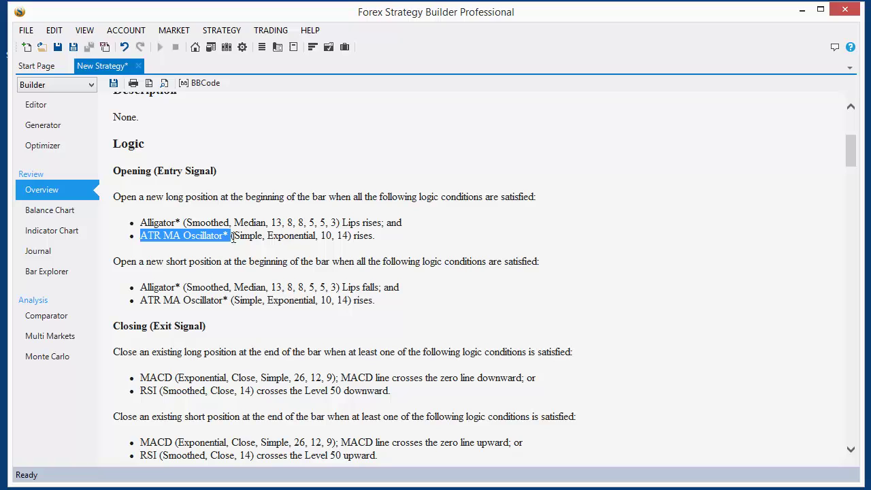
left_click(189, 247)
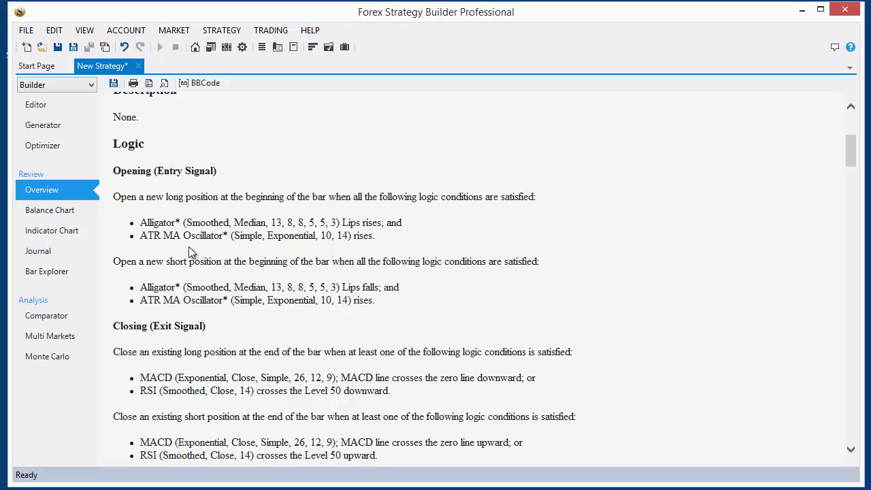
Step: Highlight the full ATR MA Oscillator line under the long entry and under the short entry to check that both use "rises"
left_click_drag(142, 236, 378, 243)
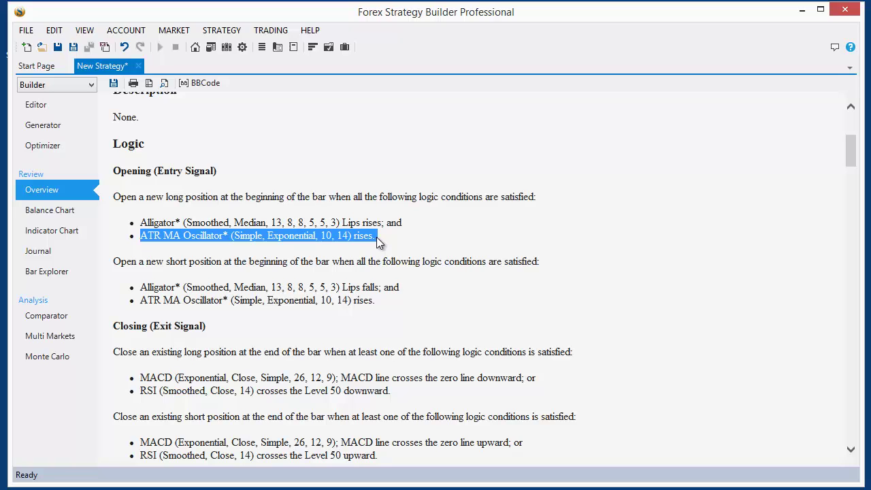
left_click(374, 304)
left_click_drag(293, 304, 161, 307)
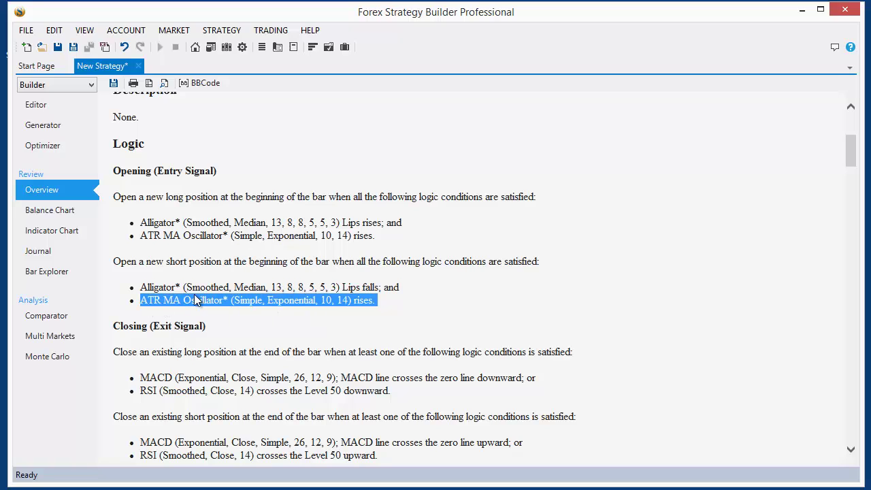
left_click(346, 248)
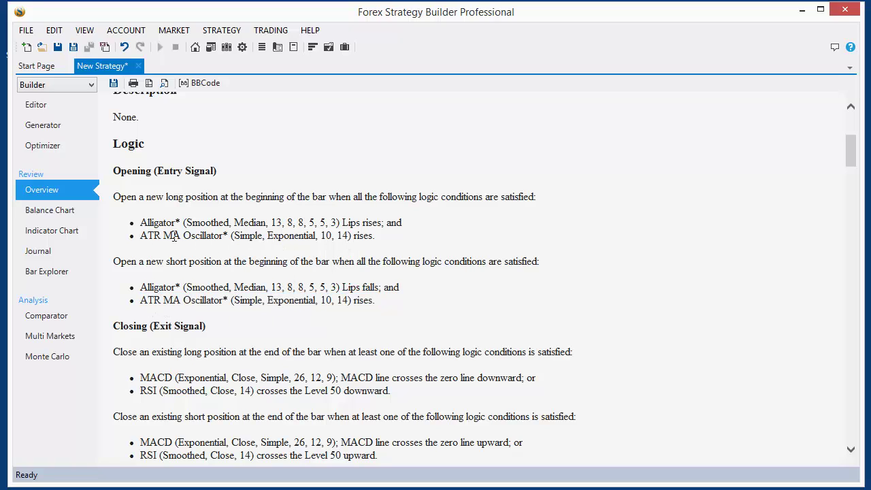
left_click_drag(352, 237, 379, 243)
left_click_drag(142, 301, 381, 301)
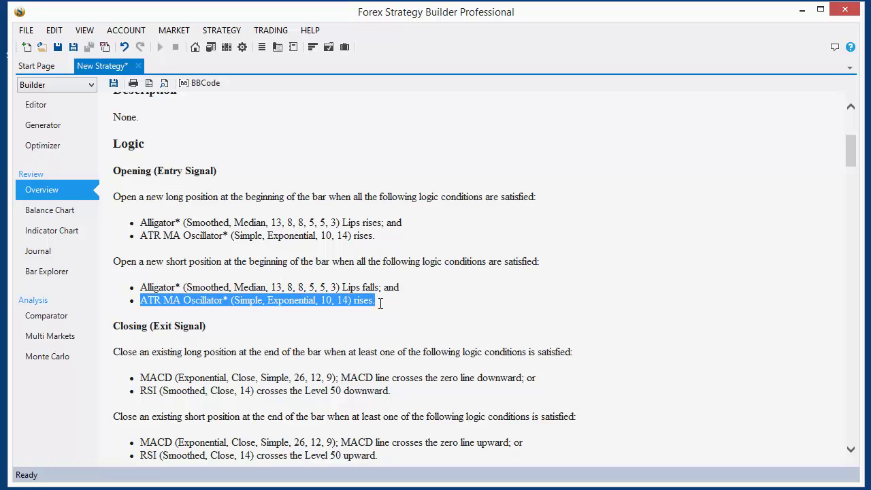
Step: Re-read the ATR MA Oscillator name in the short entry rule of the overview
left_click(303, 304)
left_click_drag(142, 301, 186, 301)
left_click(234, 302)
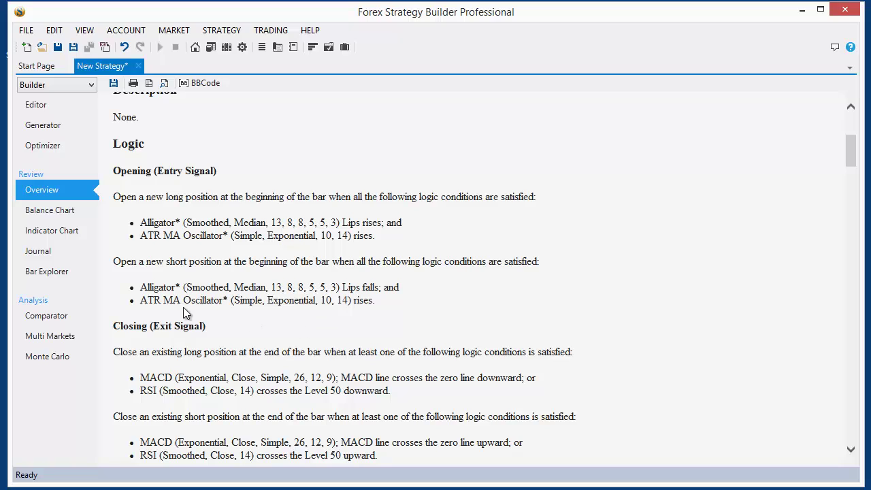
left_click_drag(142, 302, 220, 304)
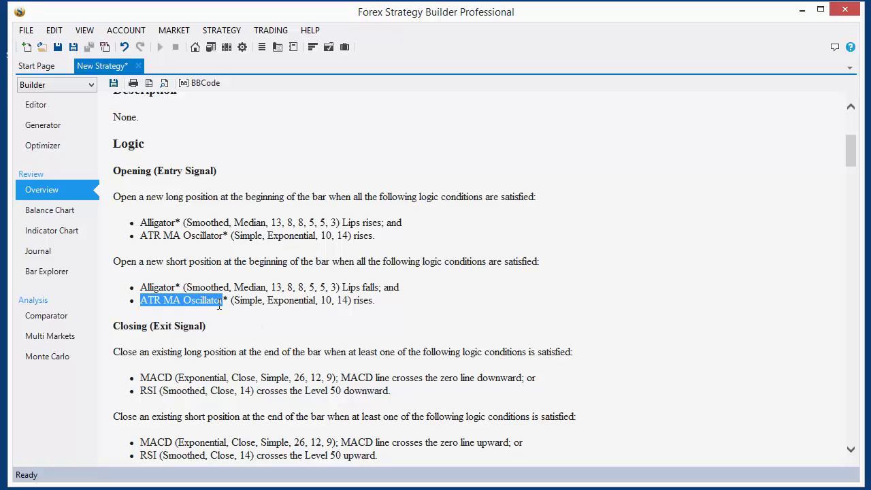
left_click(225, 308)
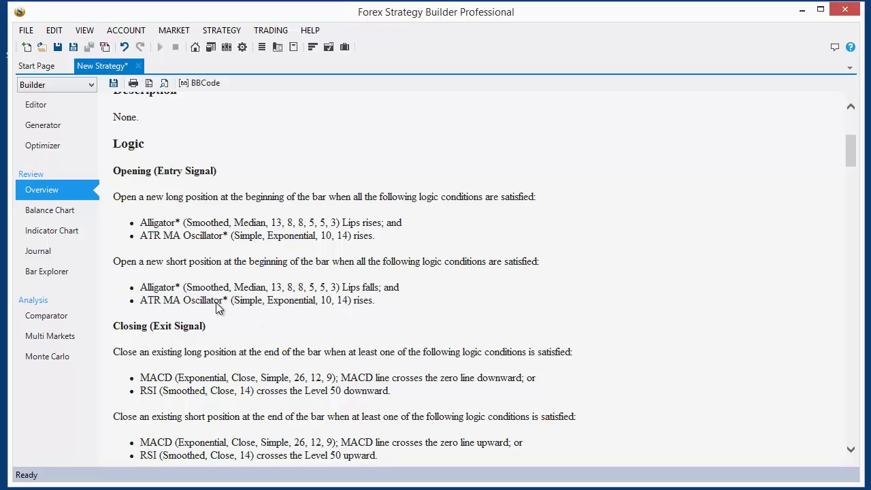
Step: In the editor, replace the ATR MA Oscillator opening condition with Bollinger Bands using "The bar opens below Upper Band"
left_click(57, 111)
left_click(466, 335)
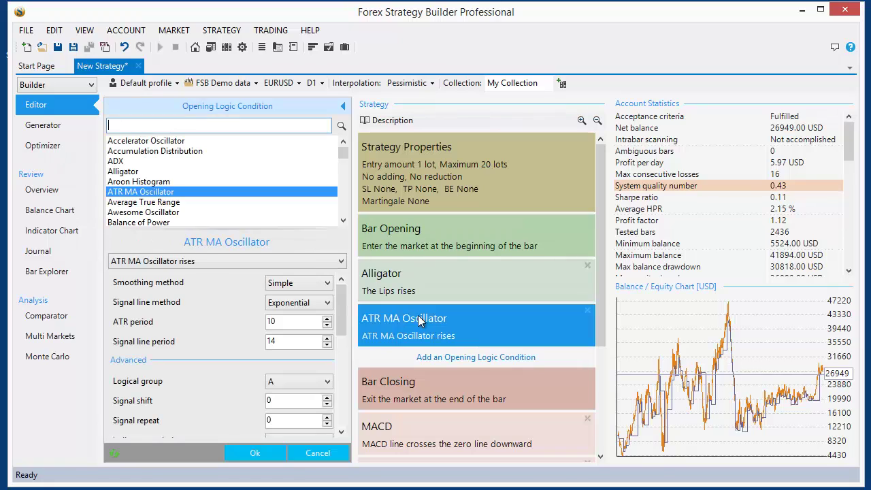
left_click(344, 222)
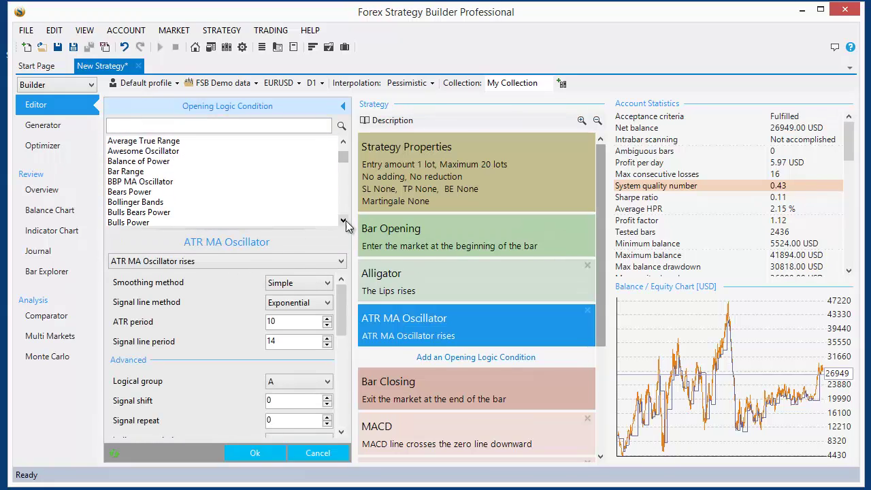
left_click(344, 220)
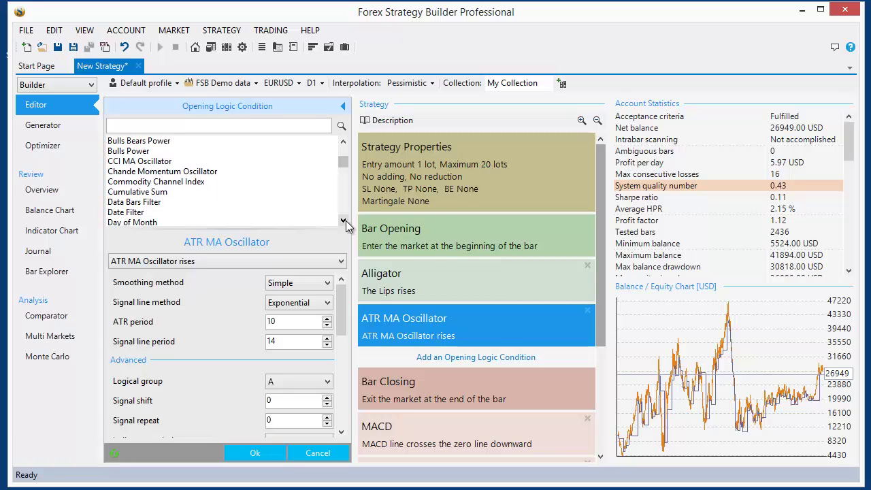
left_click(343, 221)
left_click(345, 223)
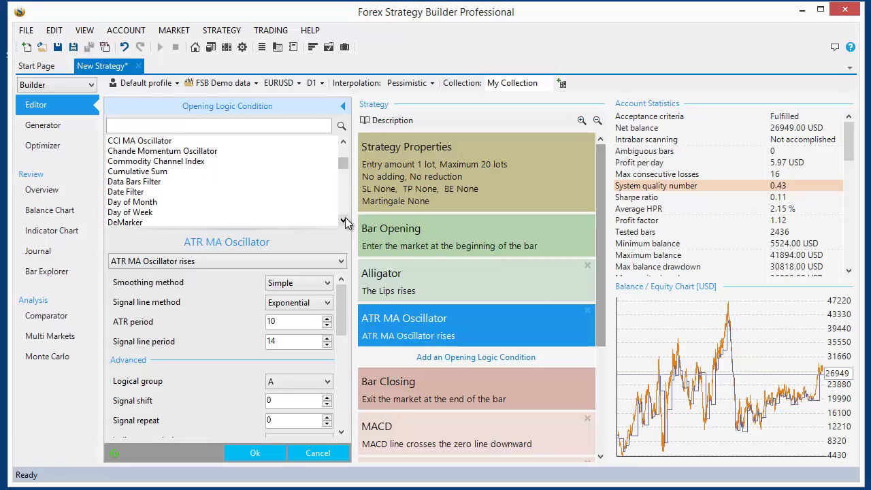
left_click(345, 161)
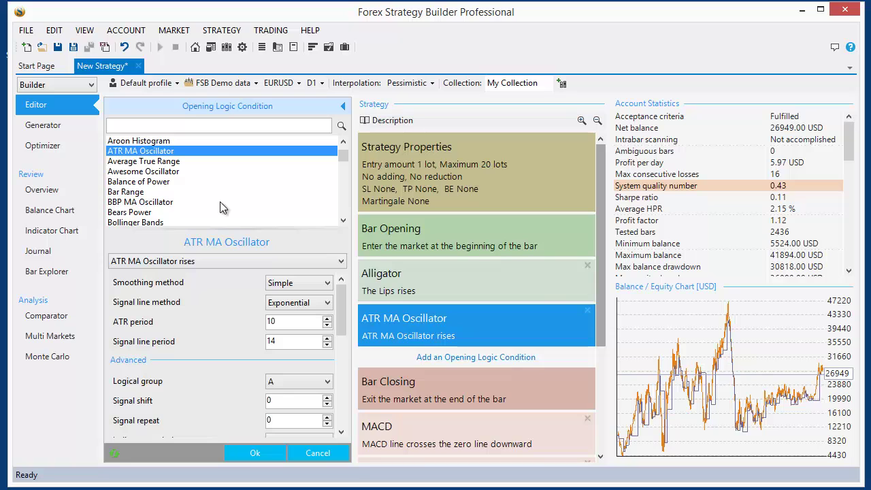
scroll(136, 217, "down", 1)
left_click(136, 214)
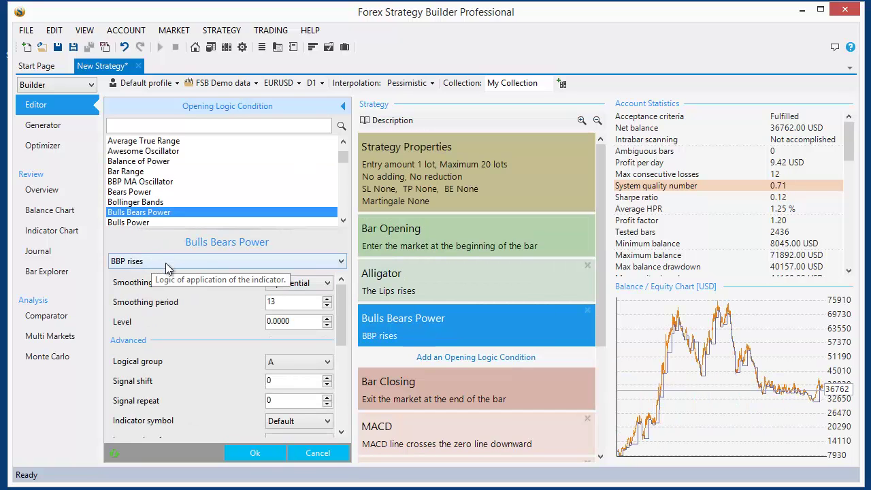
key("Up")
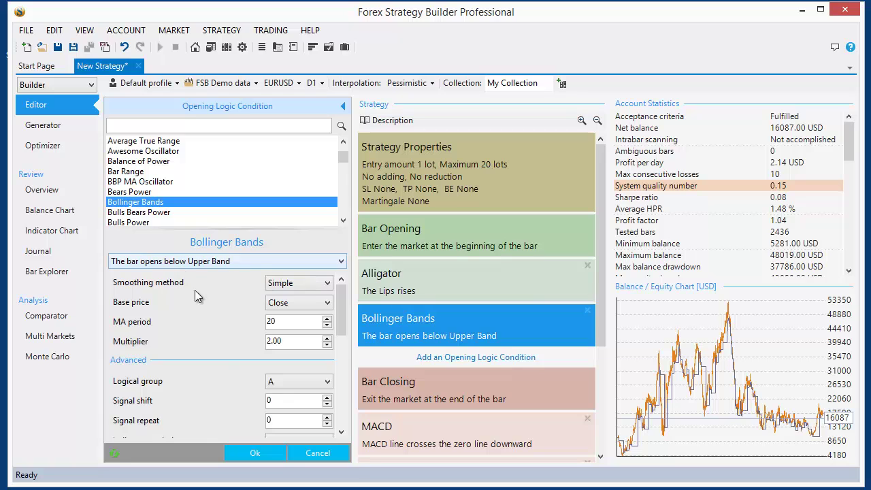
left_click(258, 454)
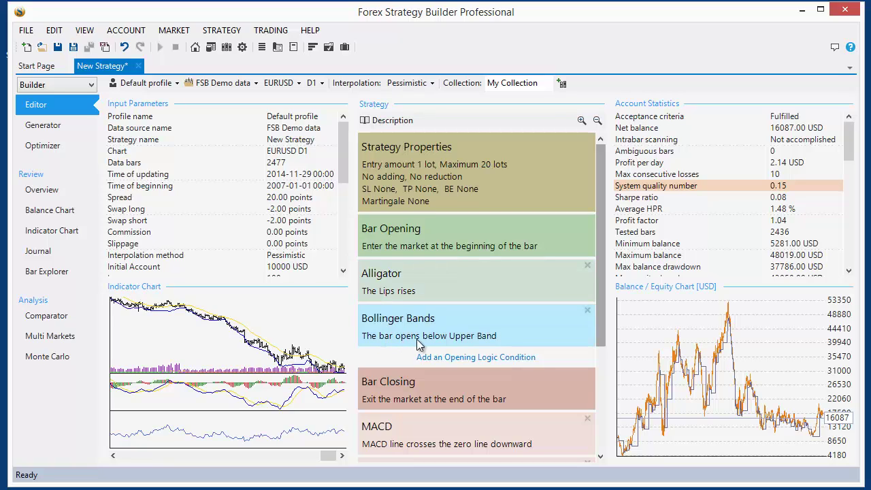
Step: Return to the strategy overview and examine the Bollinger Bands condition in the long entry rule
mouse_move(498, 340)
mouse_move(457, 343)
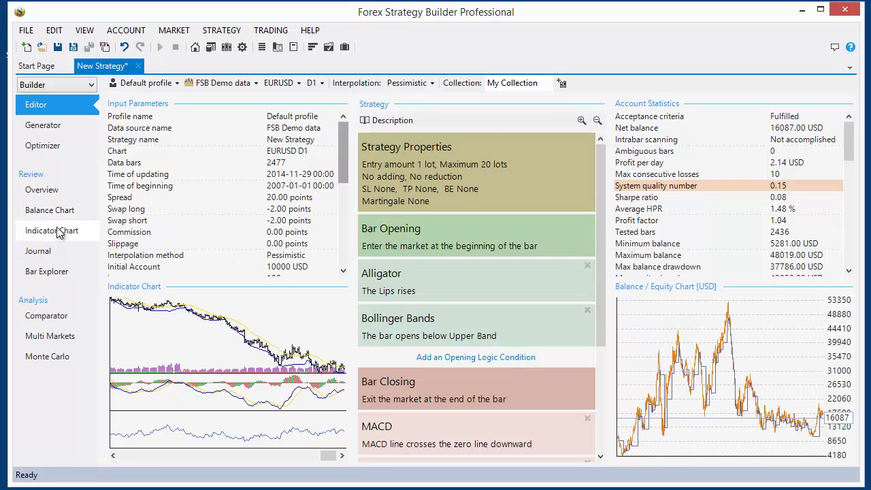
left_click(54, 195)
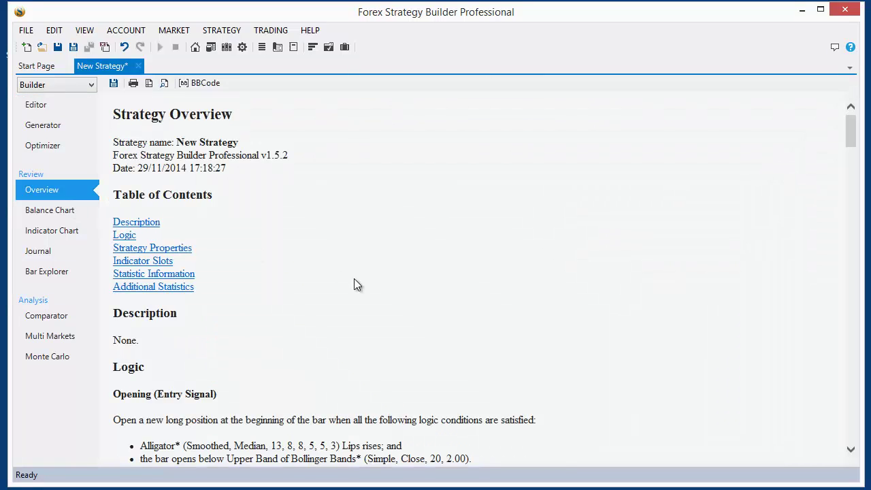
scroll(355, 293, "down", 4)
scroll(347, 306, "up", 2)
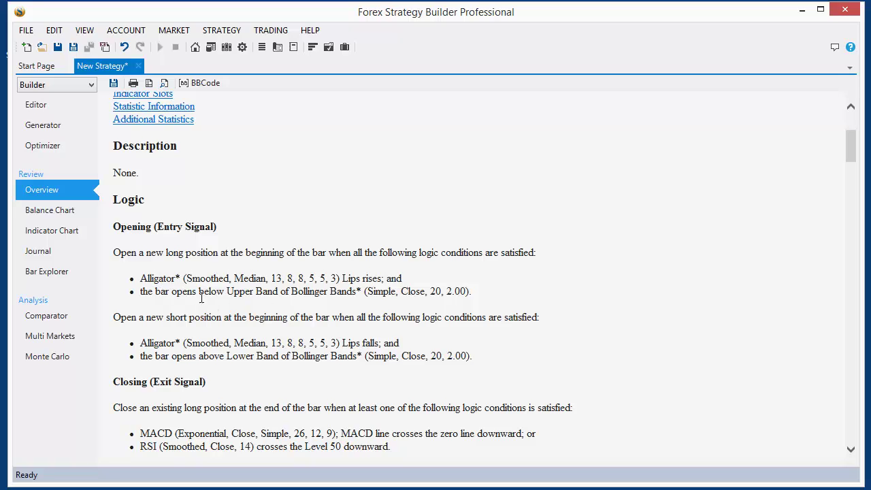
left_click_drag(227, 291, 350, 292)
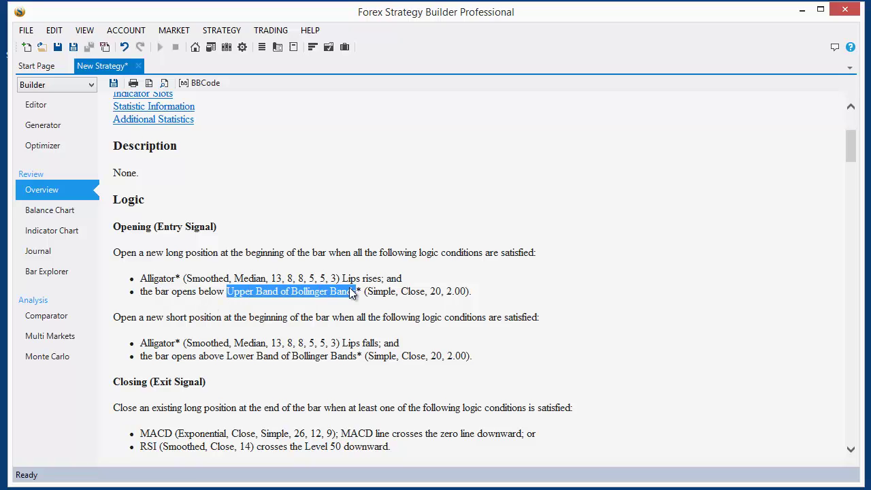
left_click(249, 365)
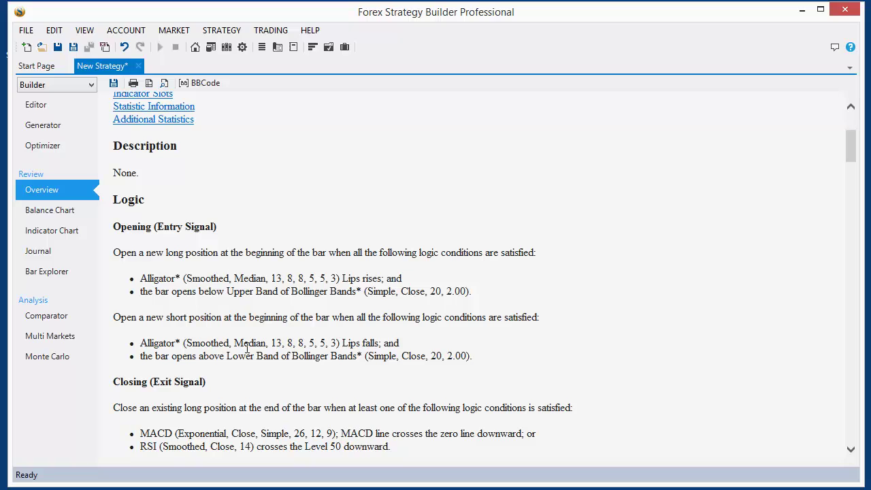
Step: Compare "below Upper Band" in the long entry with "Lips falls" and "above Lower Band" in the short entry
left_click_drag(340, 344, 381, 345)
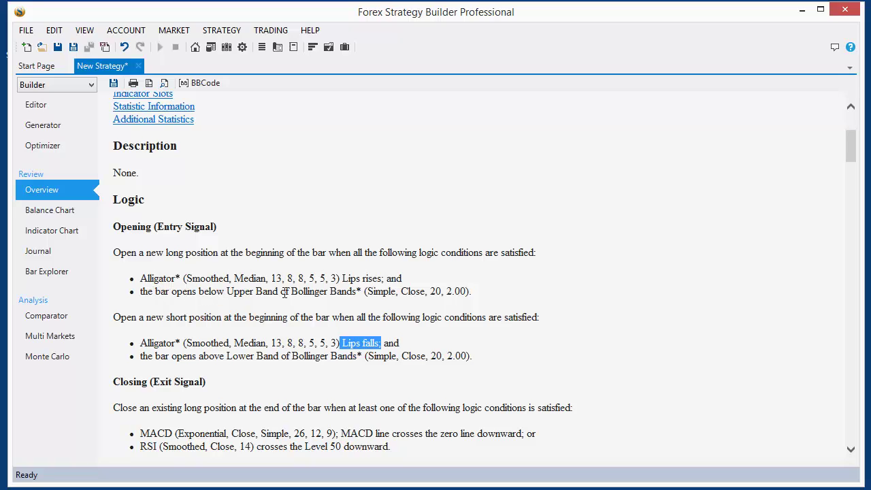
left_click_drag(290, 293, 202, 292)
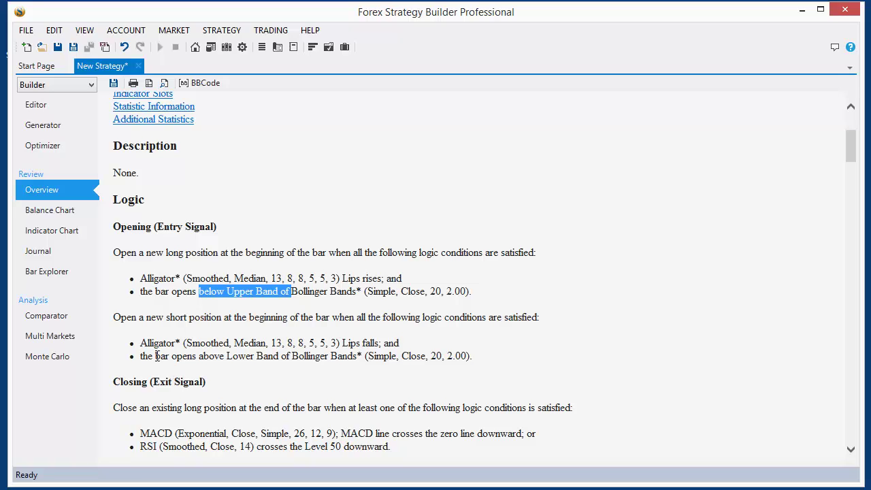
left_click_drag(281, 358, 199, 358)
left_click_drag(199, 291, 281, 303)
left_click(472, 293)
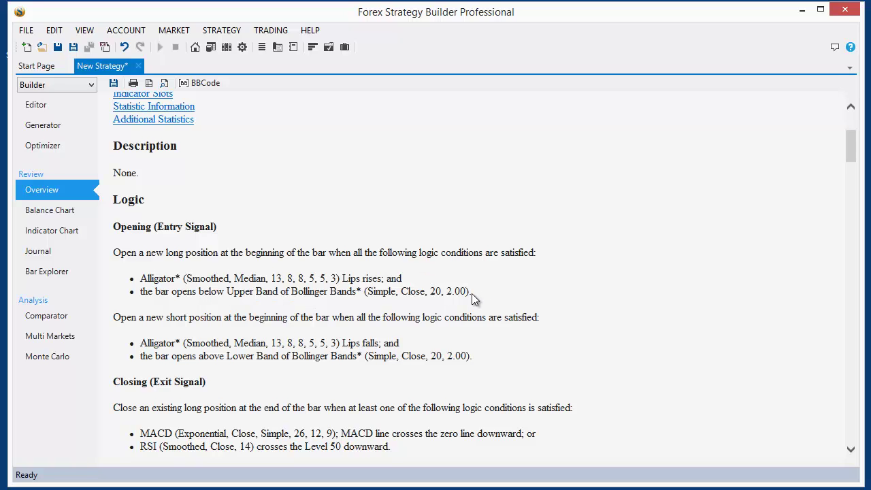
Step: Review the complete long and short entry rules, highlighting each block separately and both together
left_click_drag(470, 294, 114, 254)
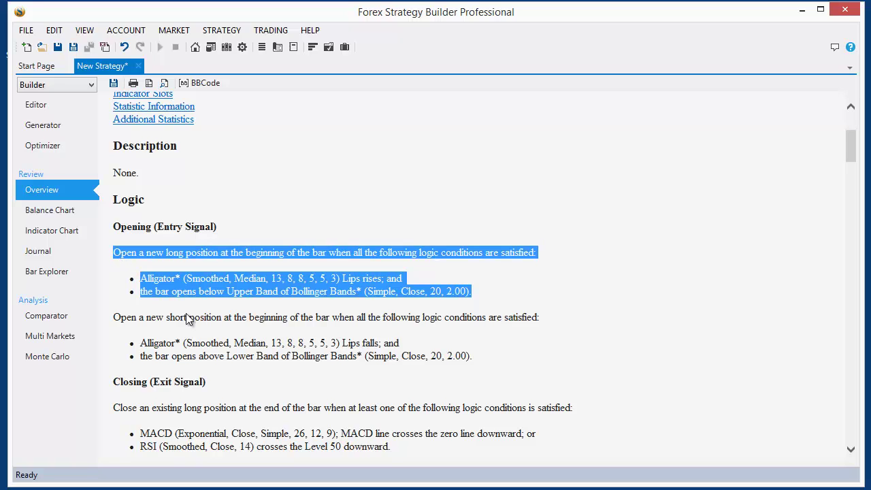
left_click_drag(113, 317, 476, 361)
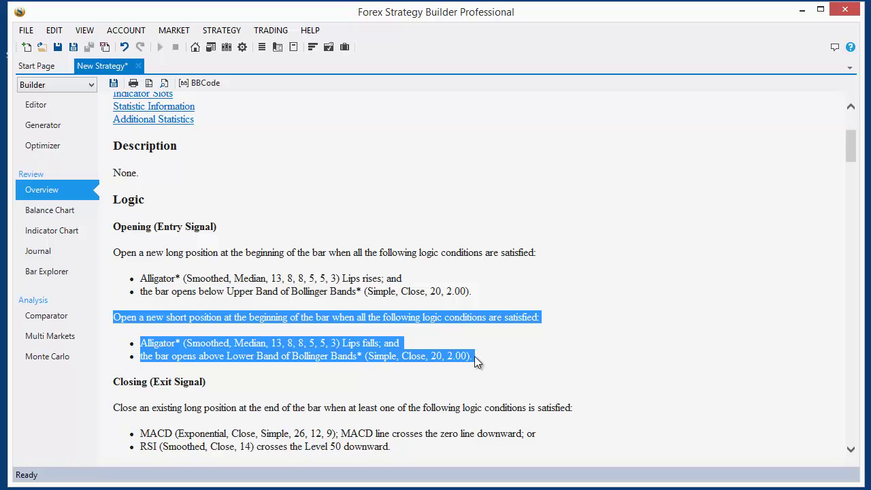
scroll(474, 358, "down", 2)
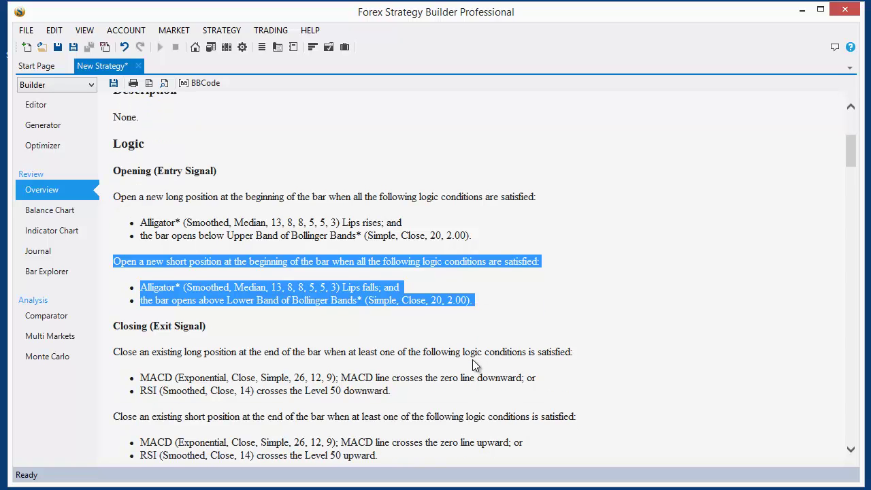
left_click(476, 314)
left_click_drag(473, 300, 117, 199)
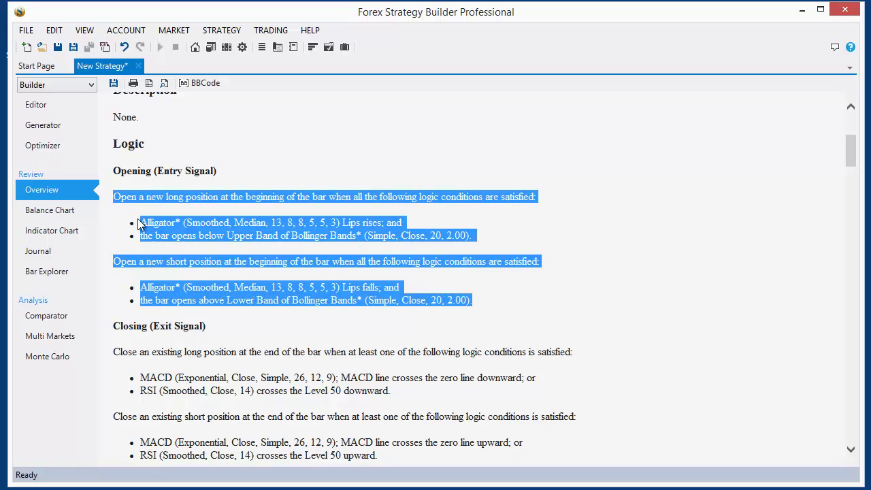
left_click(325, 303)
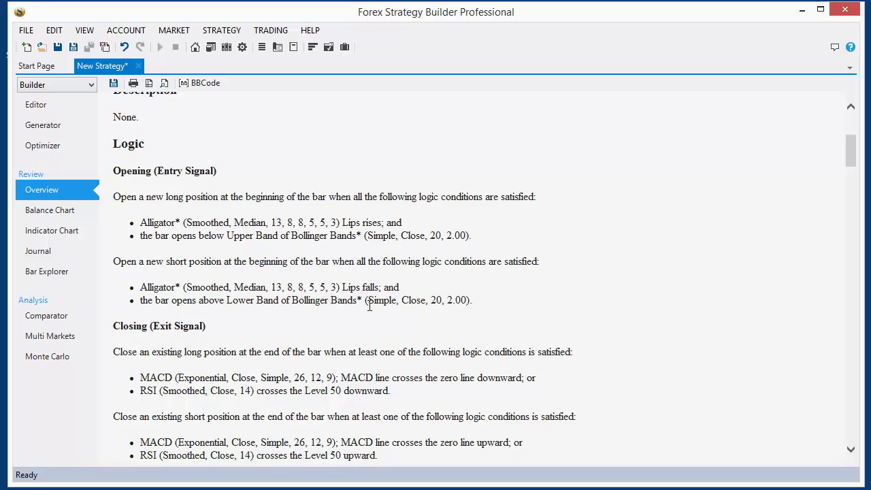
left_click_drag(474, 307, 102, 259)
left_click(194, 292)
Step: Read the Closing (Exit Signal) section with its long and short exit rules in the overview
left_click_drag(115, 327, 208, 334)
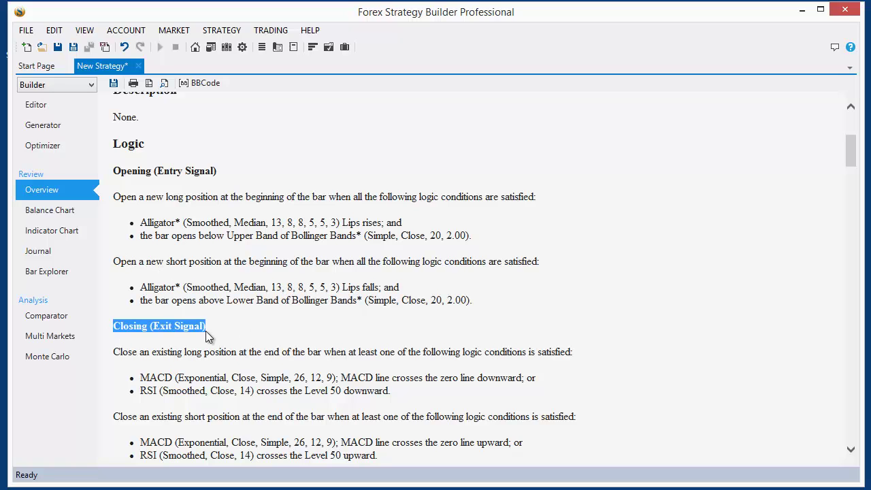
scroll(304, 306, "down", 2)
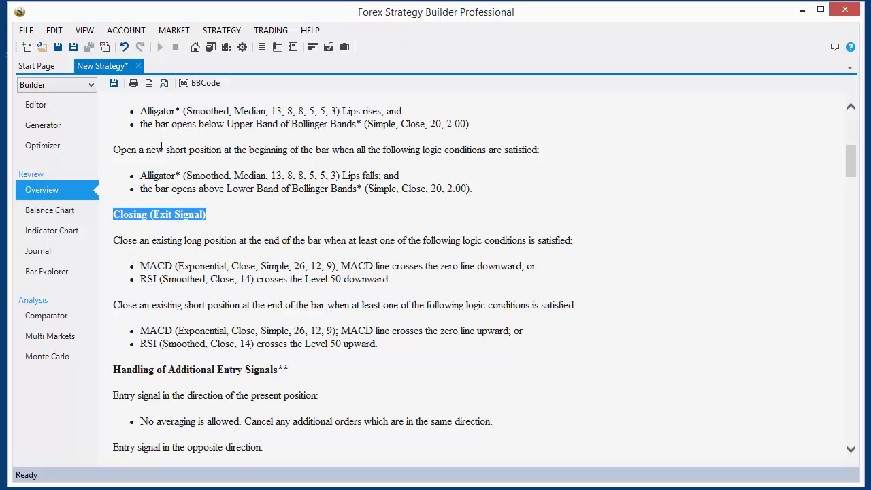
left_click(115, 238)
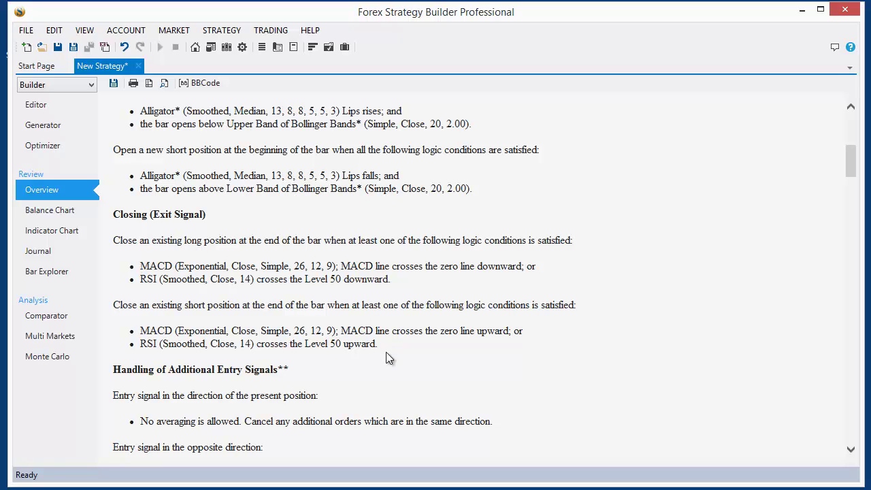
Step: Check the details of the Bar Closing and MACD closing slots in the editor
left_click(48, 107)
left_click_drag(601, 286, 603, 361)
left_click(422, 329)
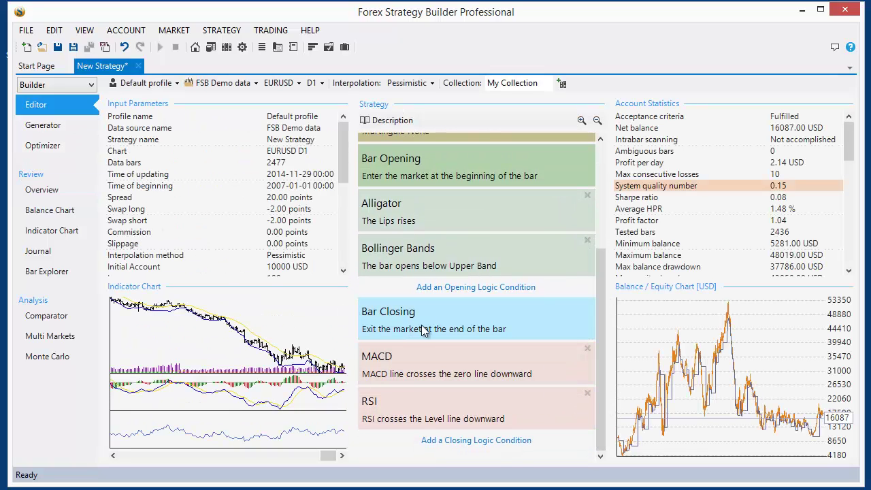
mouse_move(422, 329)
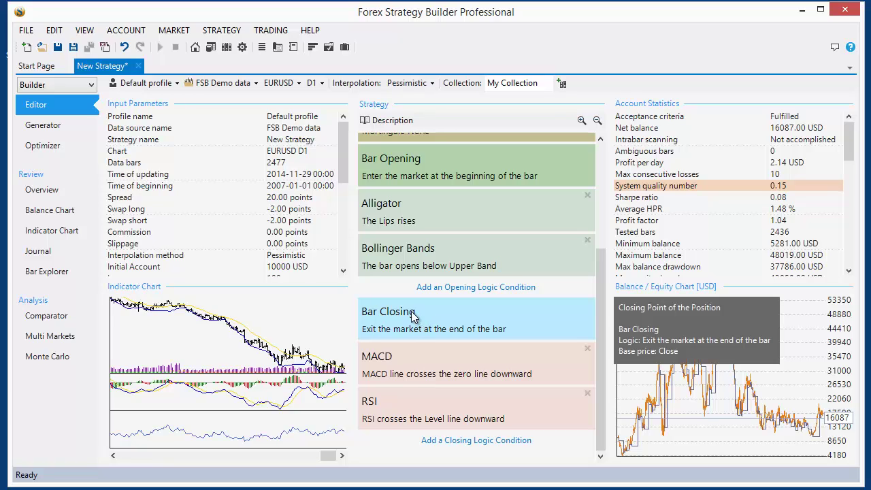
left_click(407, 361)
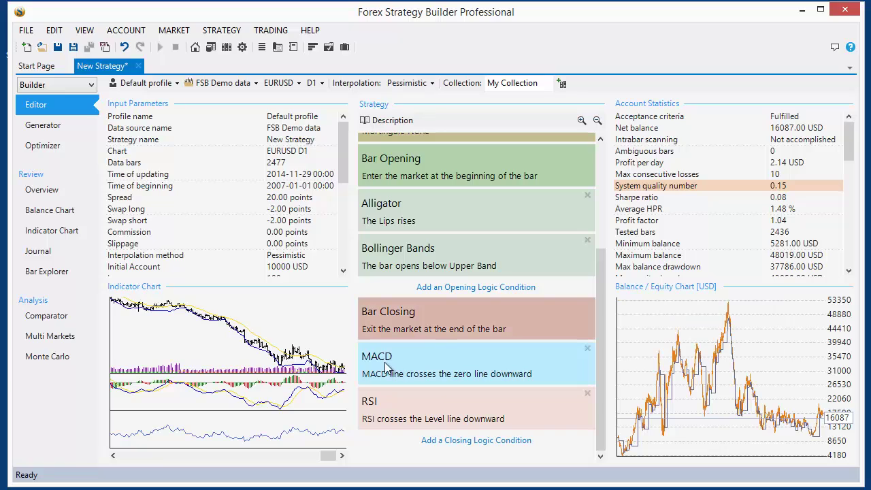
mouse_move(391, 364)
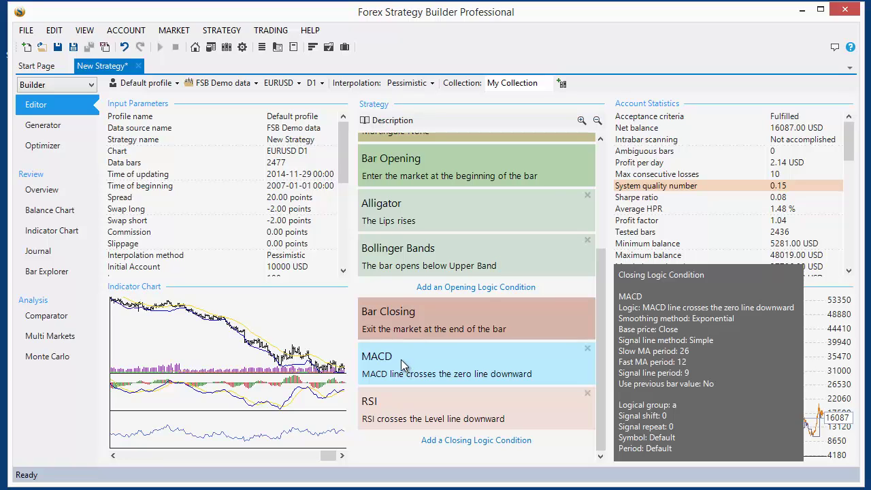
Step: Check the RSI closing slot and highlight "at least one of the following" in the overview's long exit rule
left_click(436, 326)
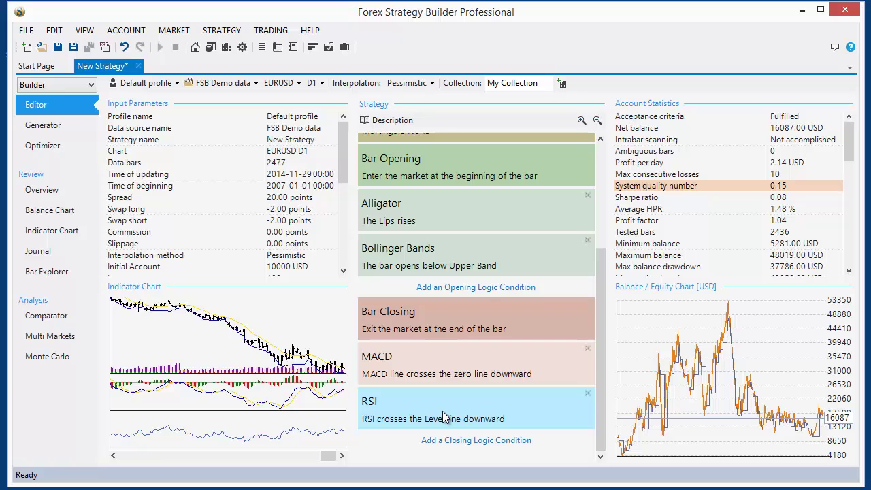
mouse_move(460, 417)
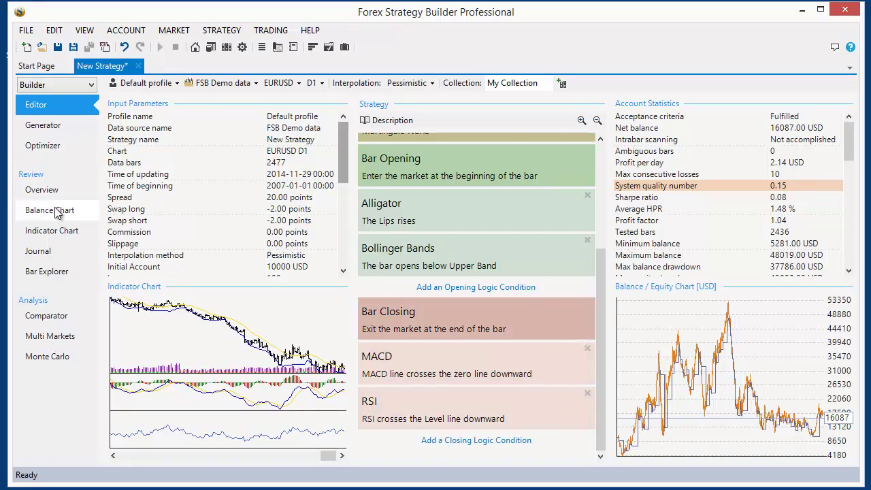
left_click(42, 189)
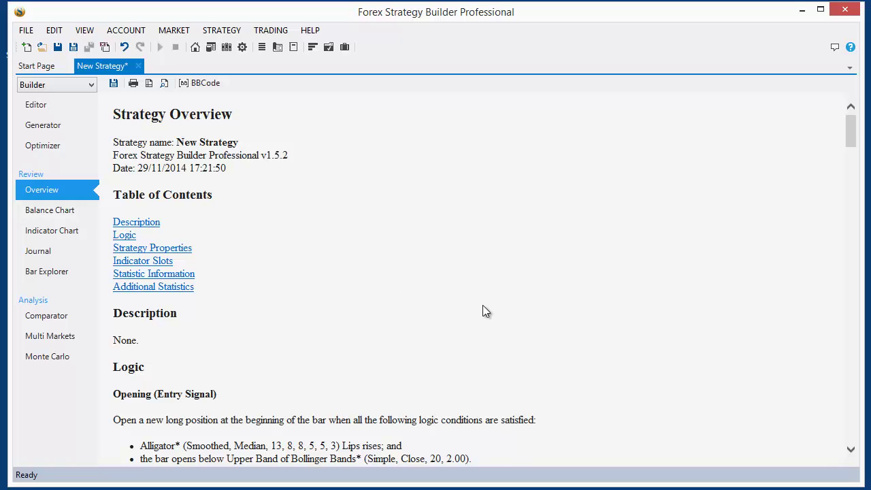
scroll(480, 305, "down", 4)
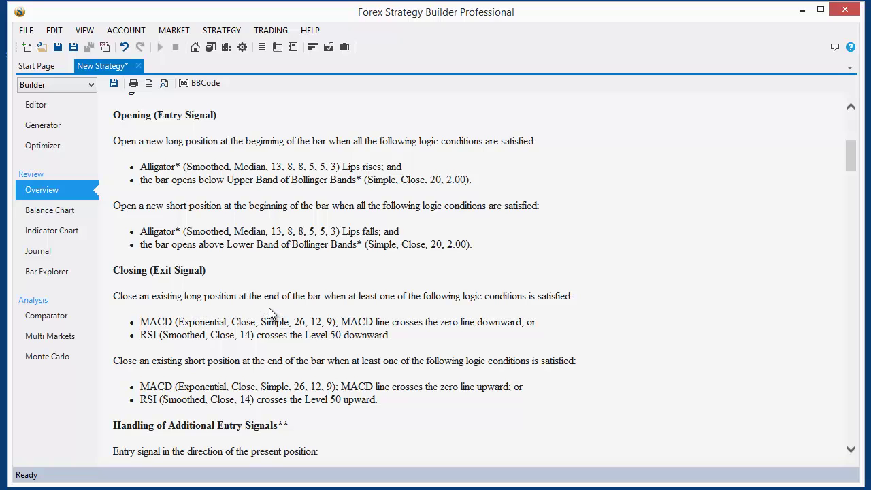
left_click_drag(262, 297, 573, 306)
left_click(400, 320)
left_click_drag(352, 297, 462, 297)
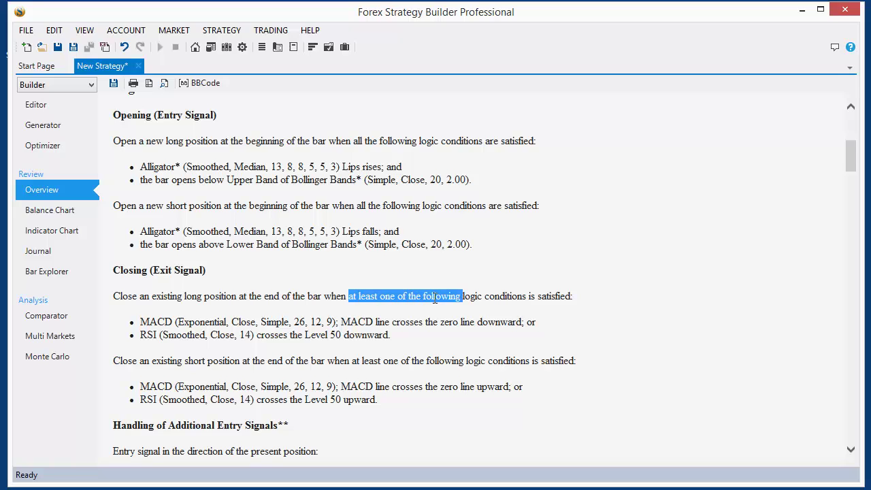
left_click(475, 295)
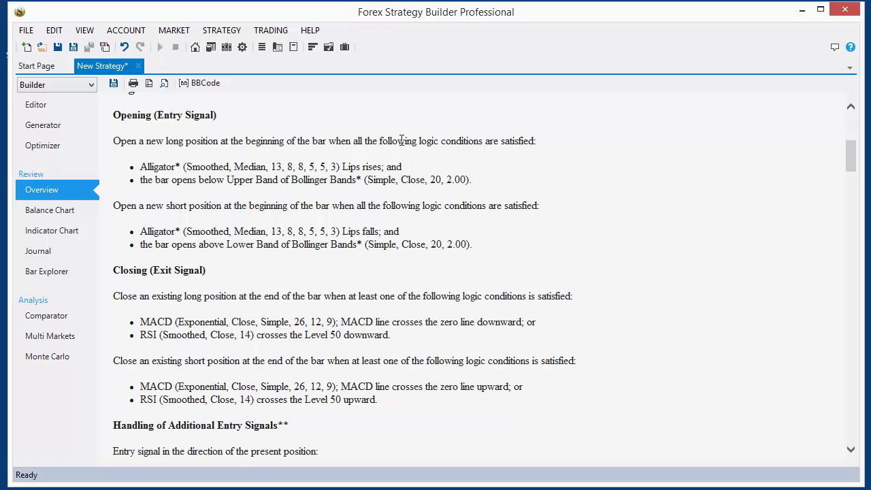
Step: Compare "all the following logic conditions" and "and" in the long entry with "at least one" and "or" in the long exit
left_click_drag(358, 141, 458, 142)
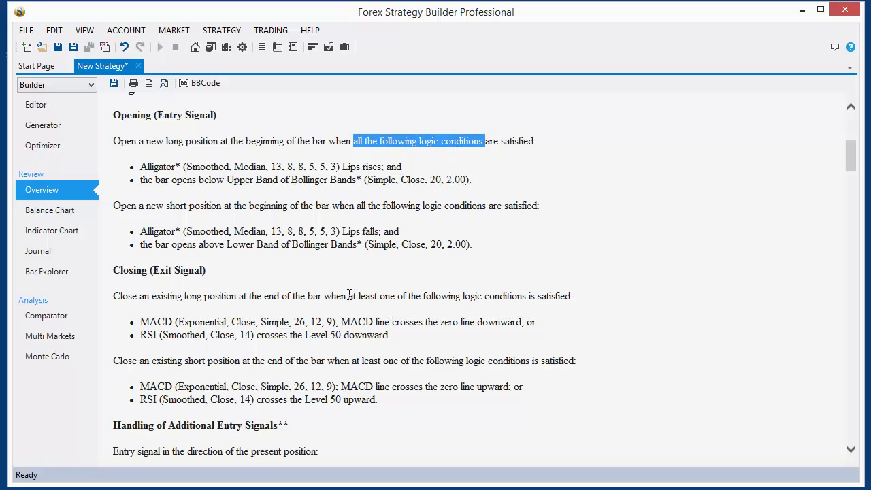
left_click_drag(349, 296, 397, 297)
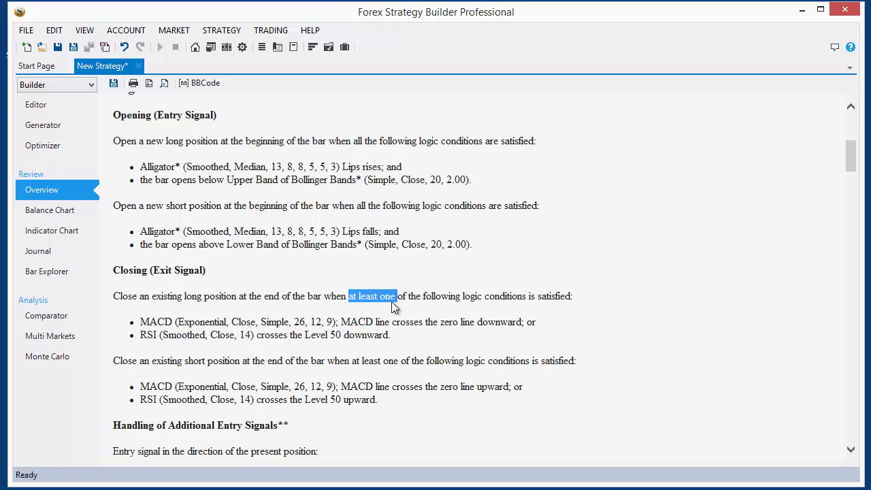
left_click(563, 302)
left_click_drag(526, 322, 537, 322)
left_click_drag(389, 166, 405, 169)
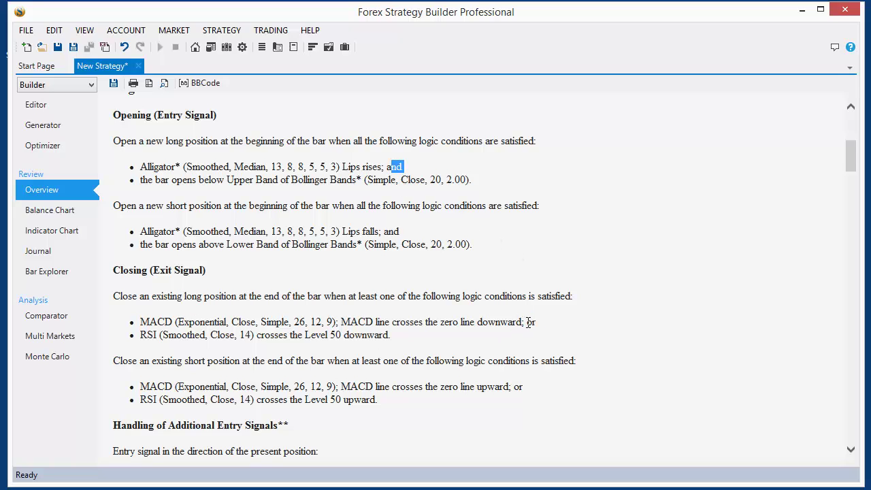
left_click_drag(527, 323, 540, 330)
Step: Compare the long exit's RSI "downward" crossing with the short exit's "upward" crossing in the overview
left_click_drag(256, 335, 383, 346)
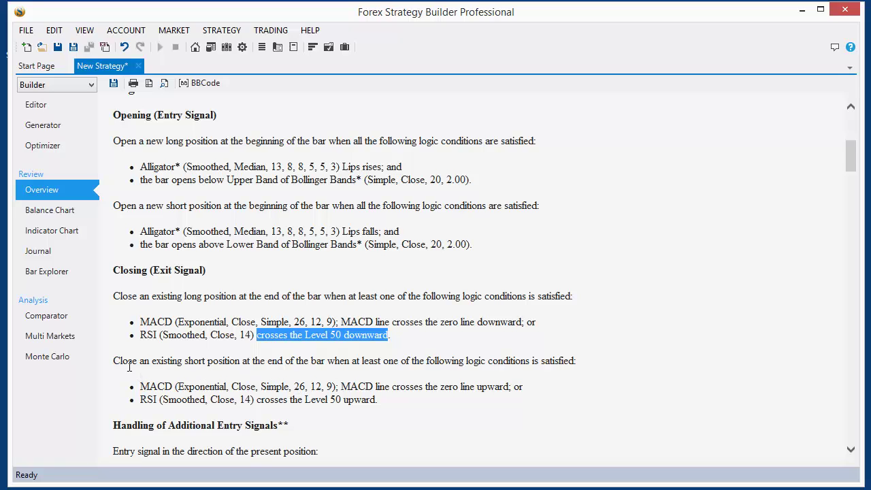
left_click_drag(114, 361, 241, 365)
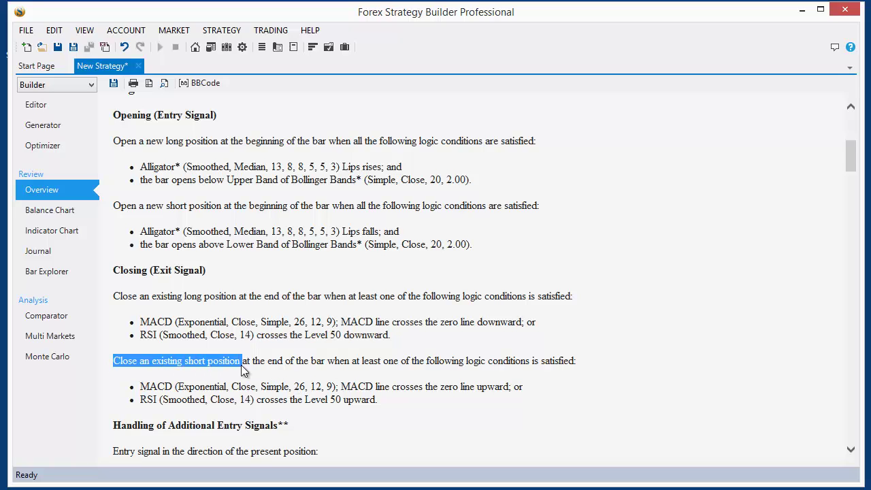
left_click(336, 380)
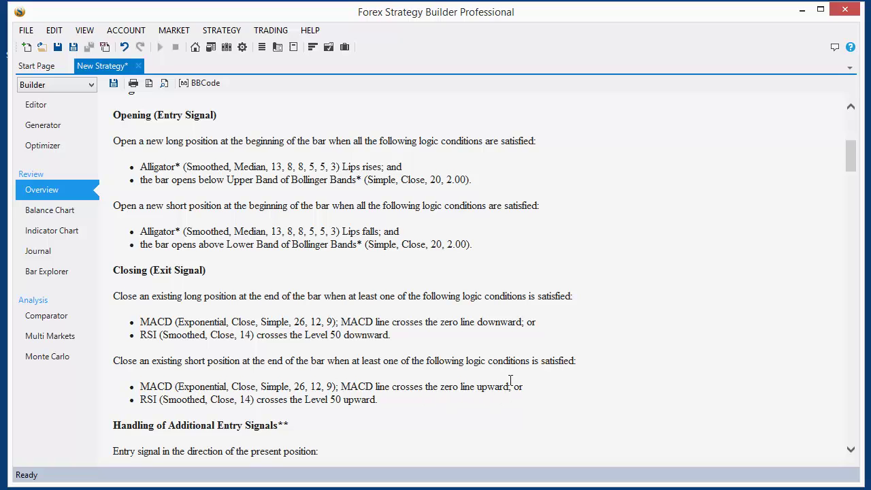
left_click_drag(511, 386, 525, 387)
left_click_drag(343, 400, 392, 402)
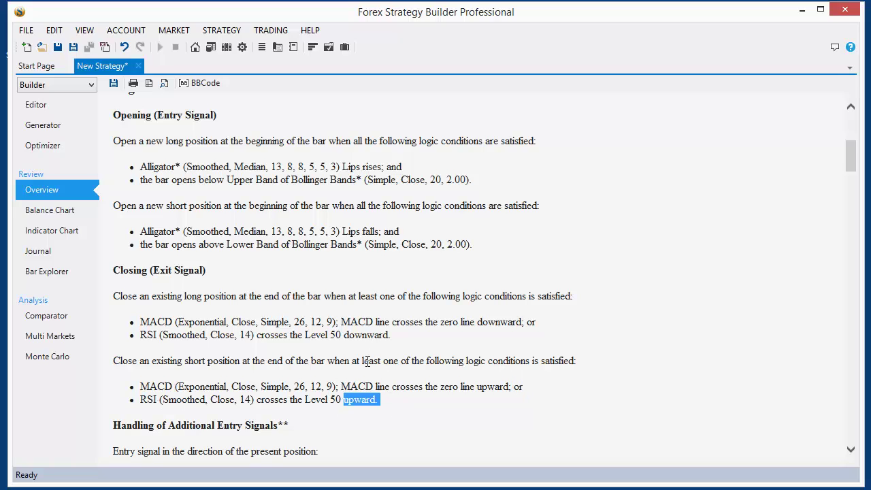
left_click(359, 337)
double_click(358, 338)
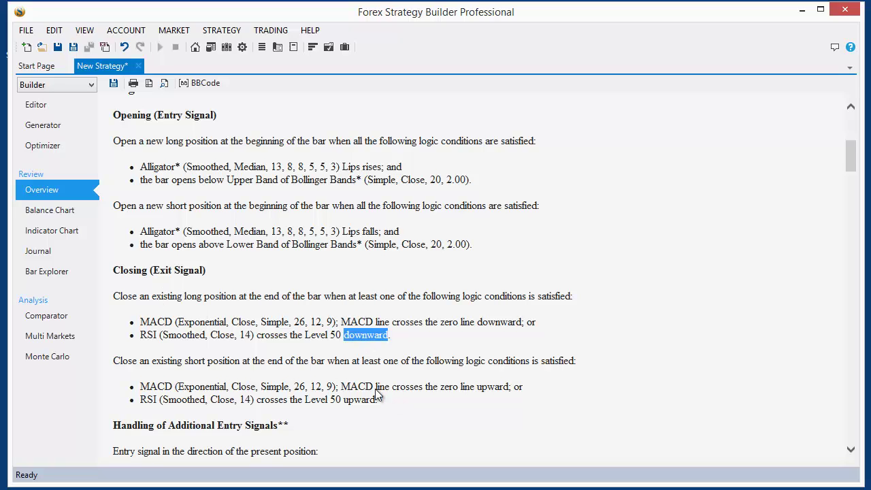
Step: Check the Alligator opening condition's details among the strategy slots in the editor
left_click(57, 108)
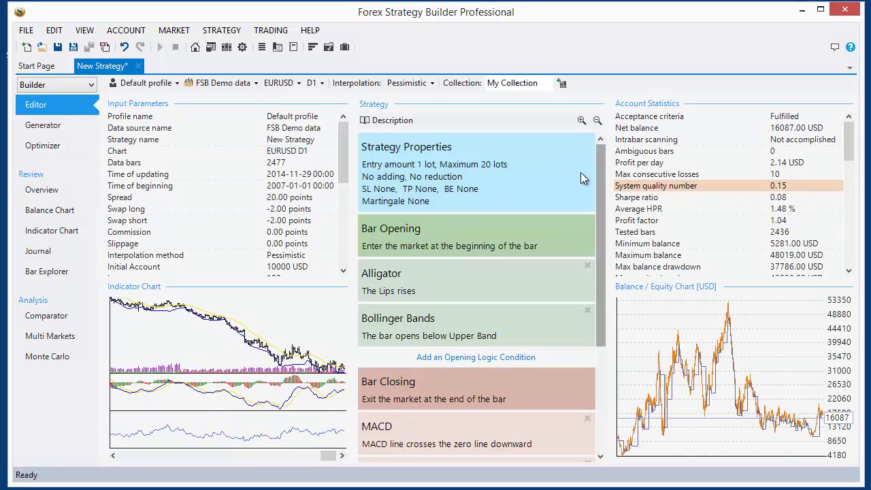
mouse_move(598, 178)
left_mouse_down()
mouse_move(596, 260)
mouse_move(583, 180)
left_mouse_up()
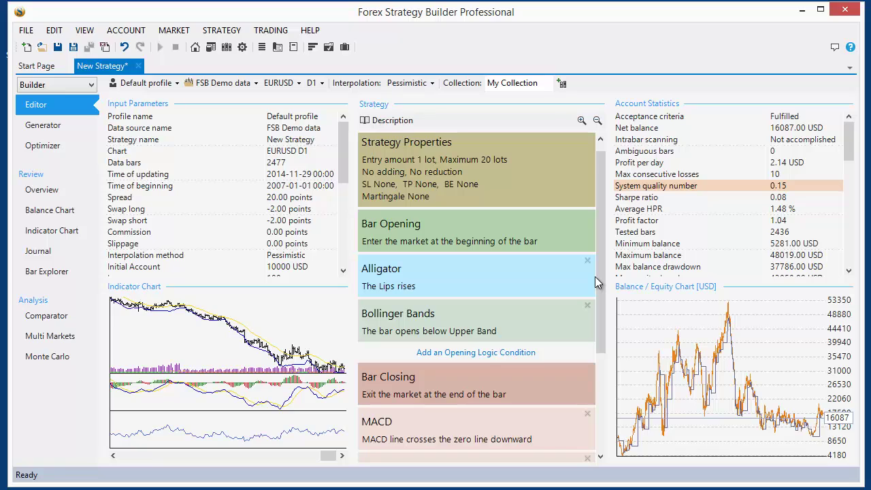
mouse_move(594, 277)
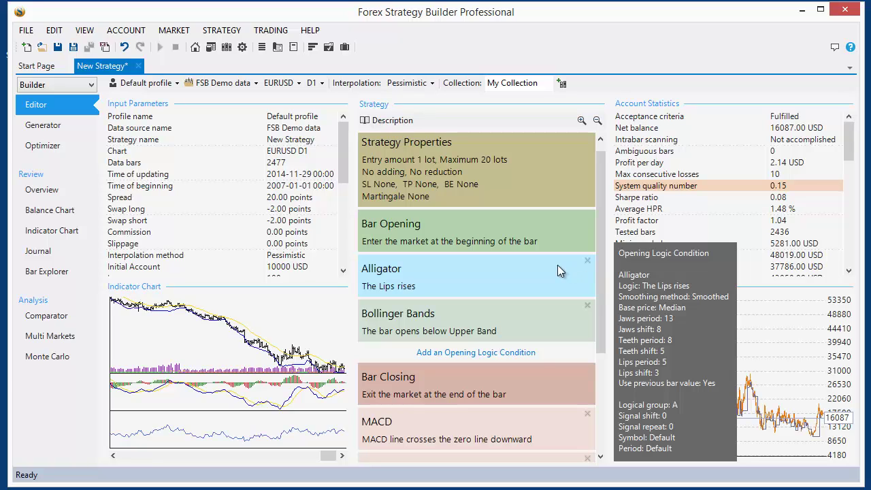
Step: Review the overview's Logic section, highlighting the entry and exit rules as one block
left_click(43, 193)
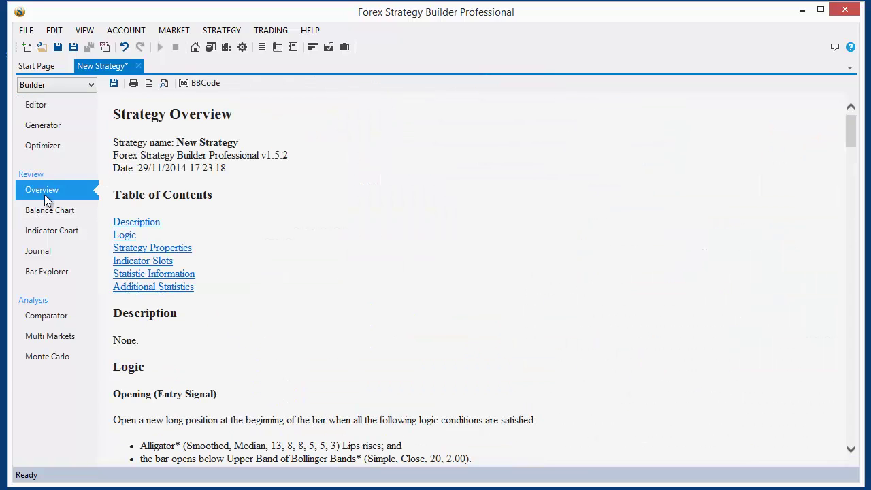
left_click(131, 238)
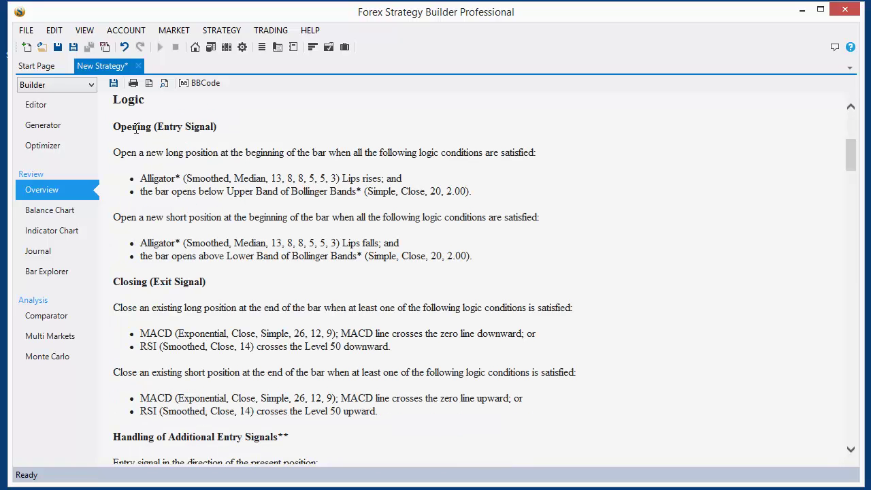
left_click_drag(113, 97, 353, 427)
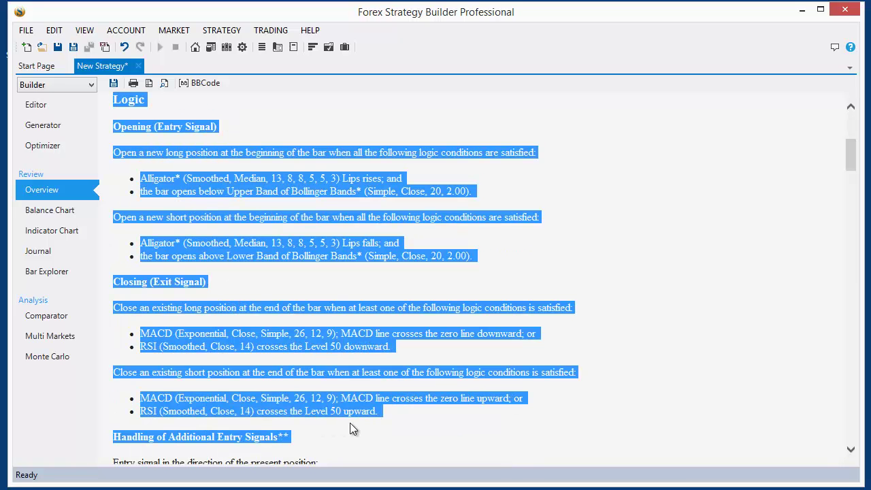
left_click(349, 422)
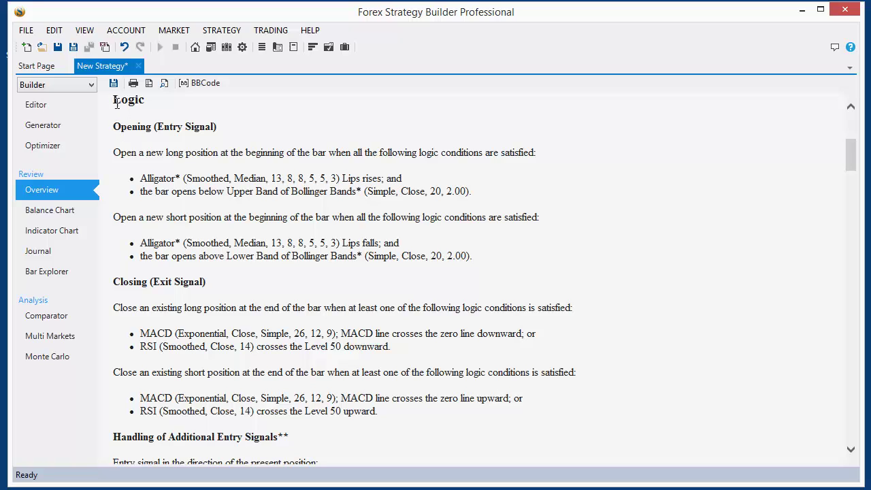
mouse_move(113, 100)
left_mouse_down()
mouse_move(409, 428)
mouse_move(404, 414)
mouse_move(318, 377)
mouse_move(212, 266)
mouse_move(116, 134)
mouse_move(115, 99)
left_mouse_up()
left_click(404, 413)
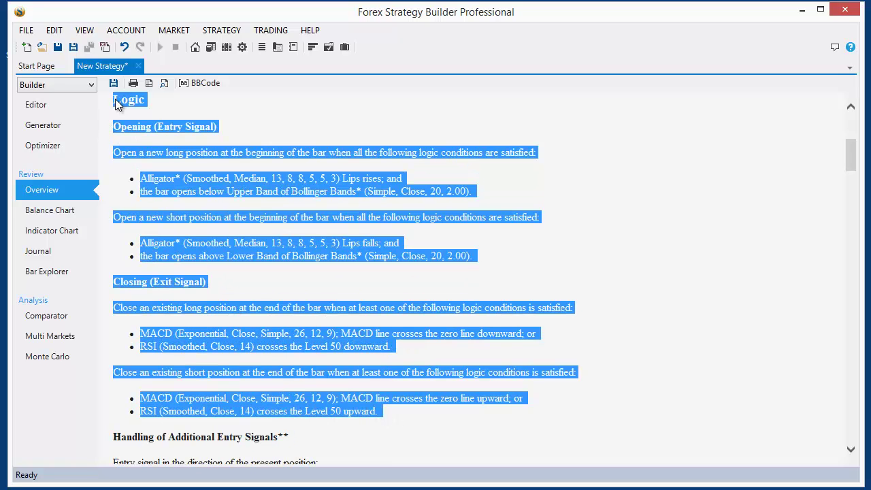
left_click(321, 317)
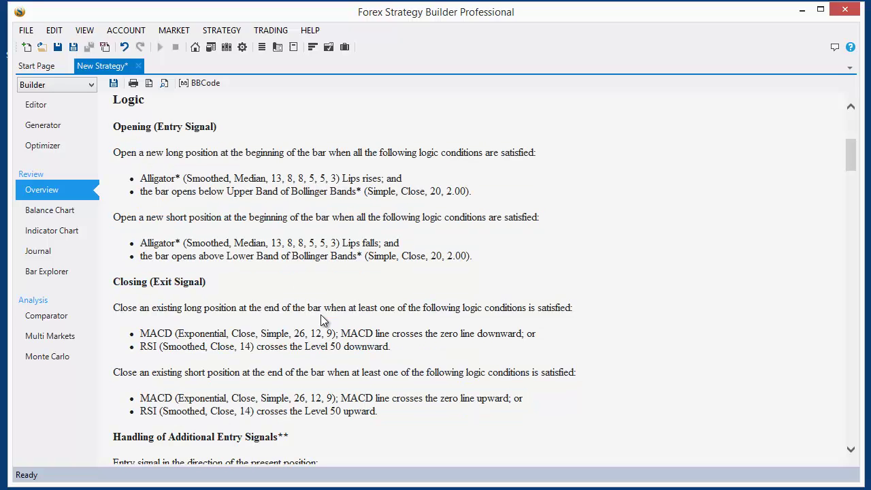
scroll(320, 314, "up", 3)
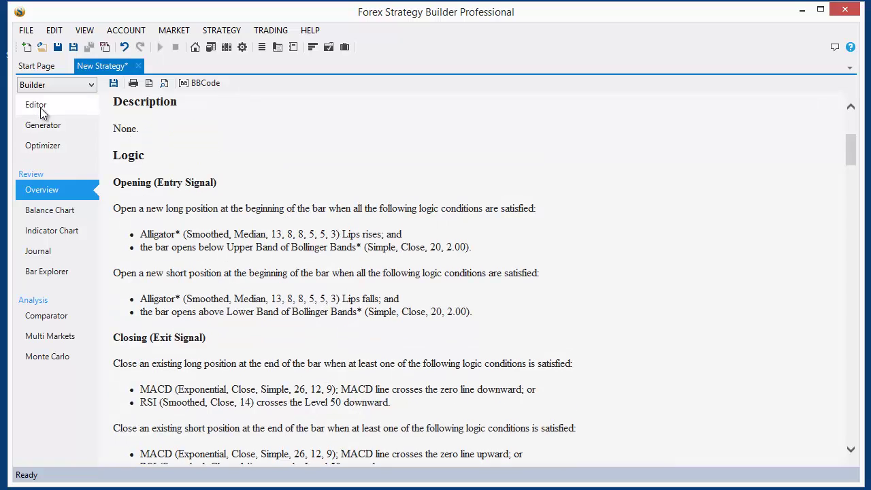
Step: Remove the Bollinger Bands opening condition and the MACD closing condition from the strategy in the editor
left_click(39, 106)
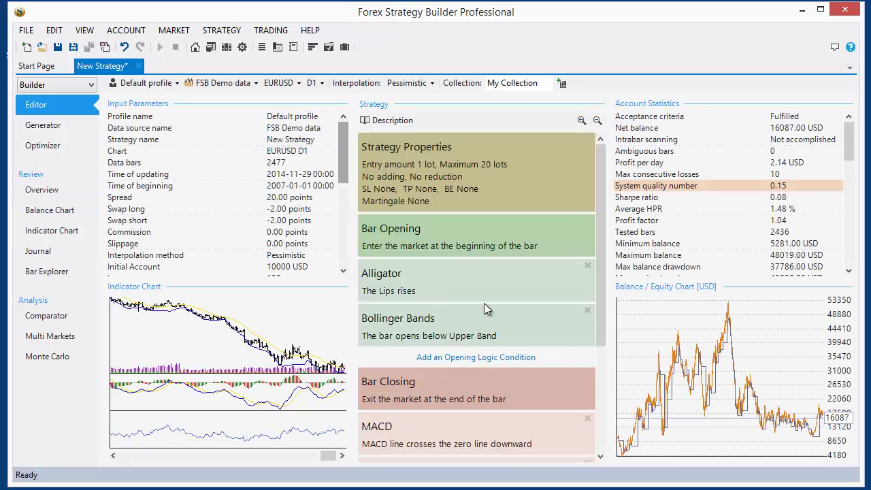
left_click(587, 311)
left_click(586, 373)
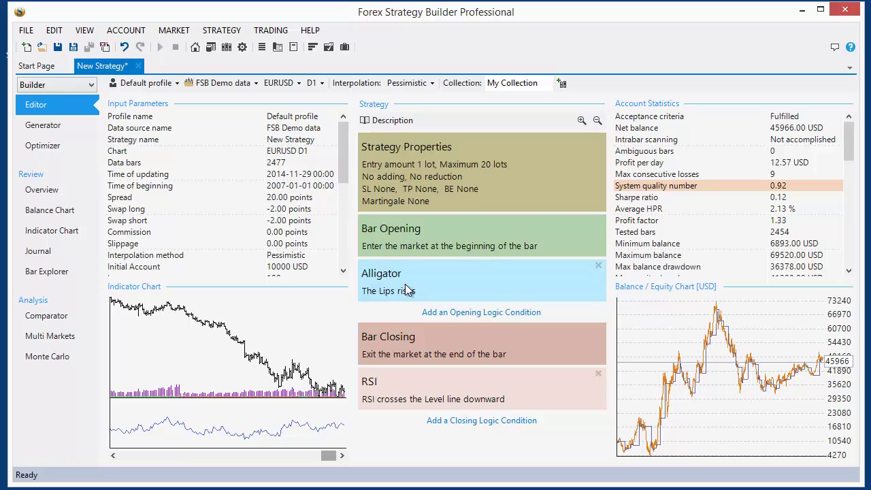
Step: Add an Accelerator Oscillator opening condition using "AC rises" and remove the RSI closing condition
left_click(473, 311)
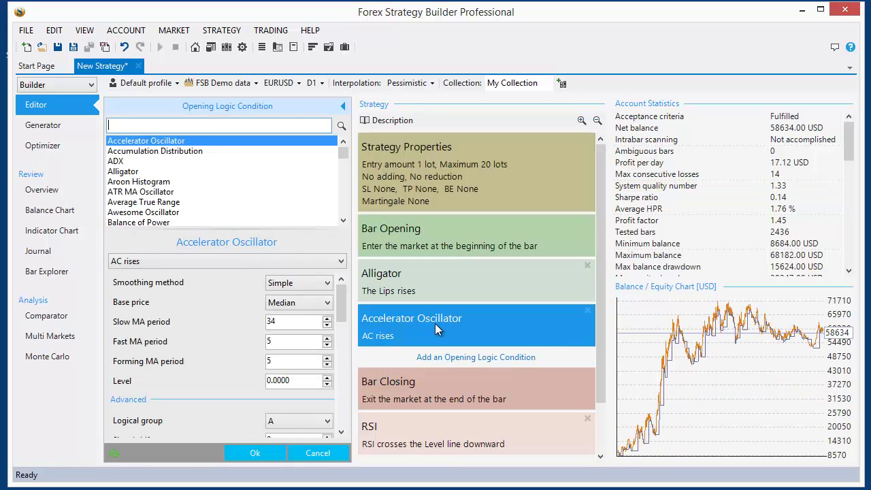
left_click(342, 106)
left_click_drag(602, 235, 601, 305)
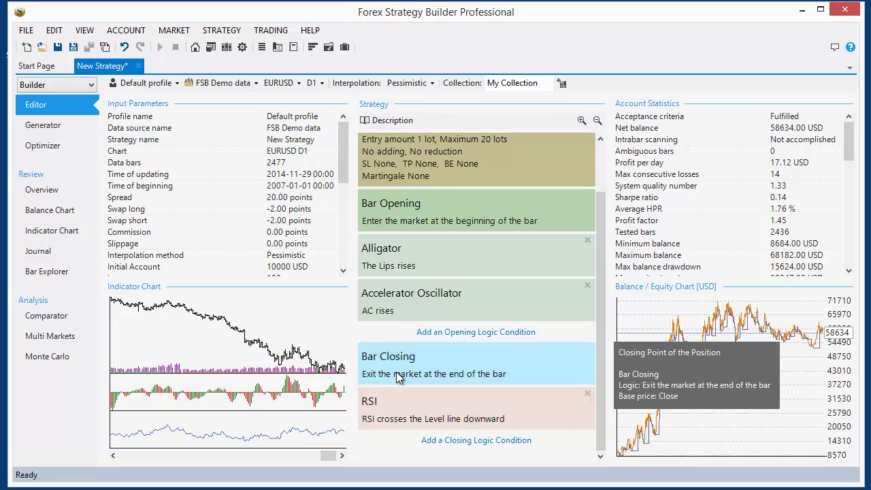
left_click(587, 393)
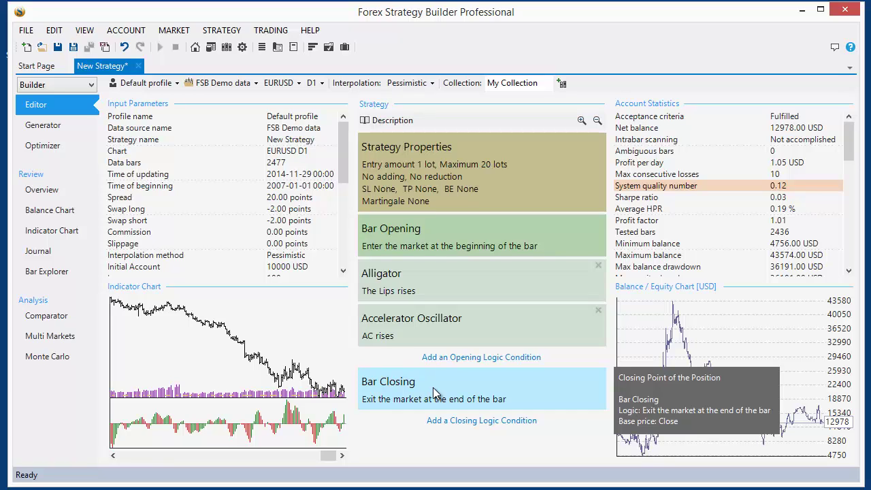
Step: Try an Accelerator Oscillator closing condition using "AC rises" and remove it again
left_click(464, 421)
scroll(598, 401, "down", 1)
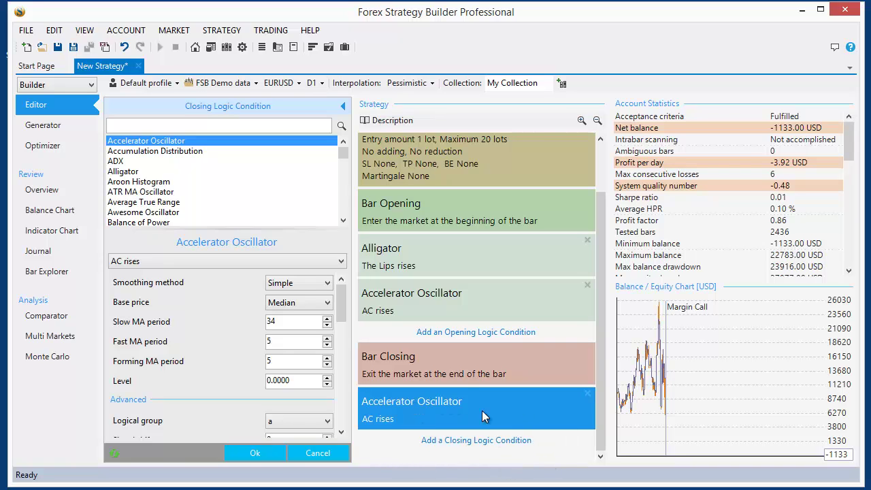
left_click(343, 105)
left_click(587, 395)
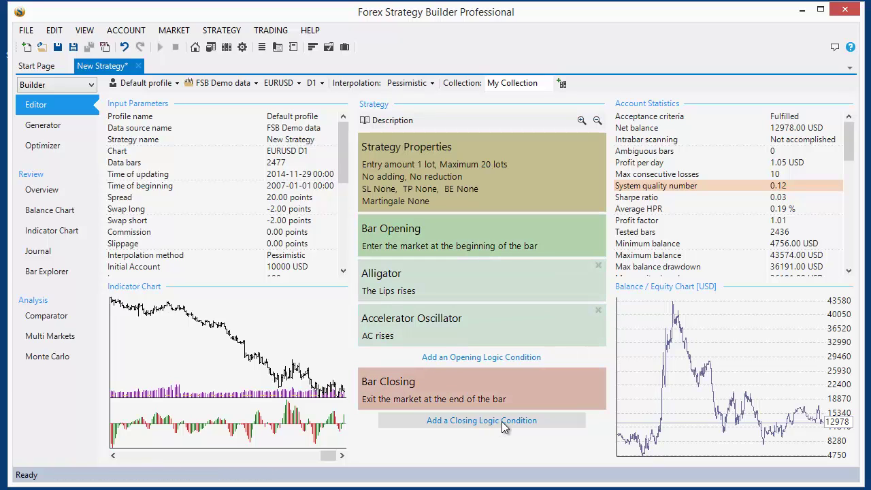
Step: Remove the Alligator and Accelerator Oscillator opening conditions from the strategy
left_click(599, 265)
left_click(598, 266)
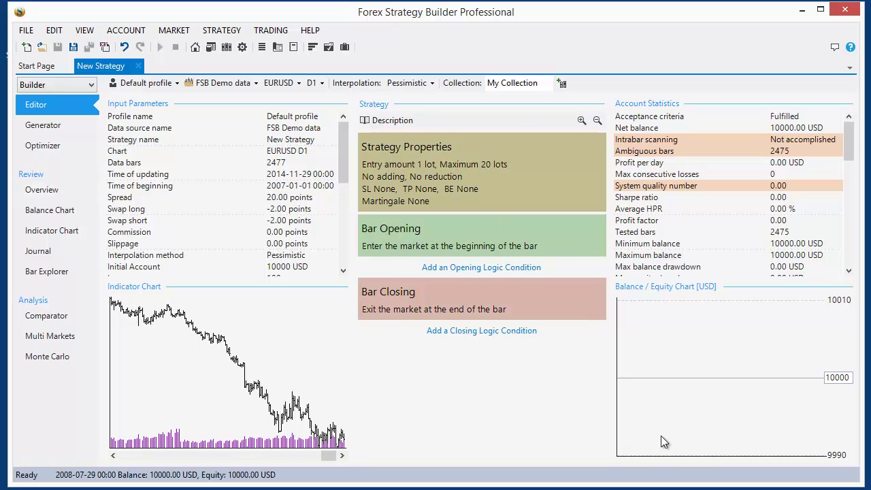
Step: Add Accelerator Oscillator with "AC rises" as both an opening and a closing logic condition
left_click(460, 268)
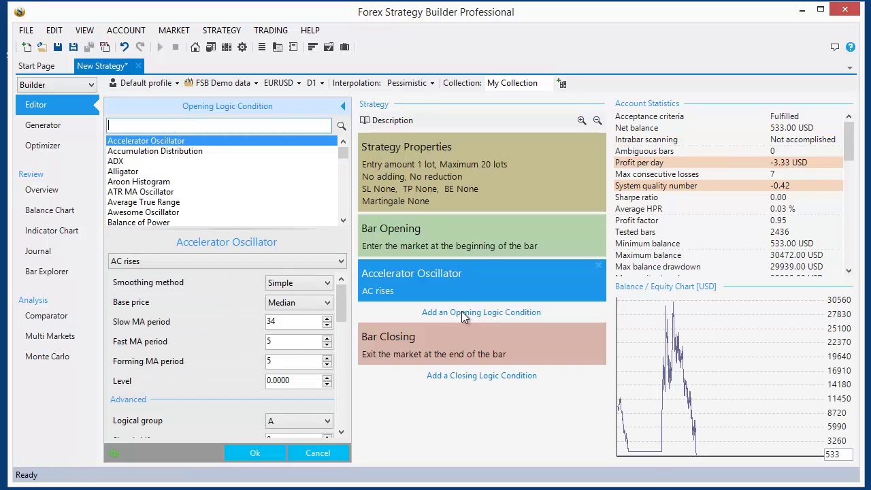
left_click(470, 378)
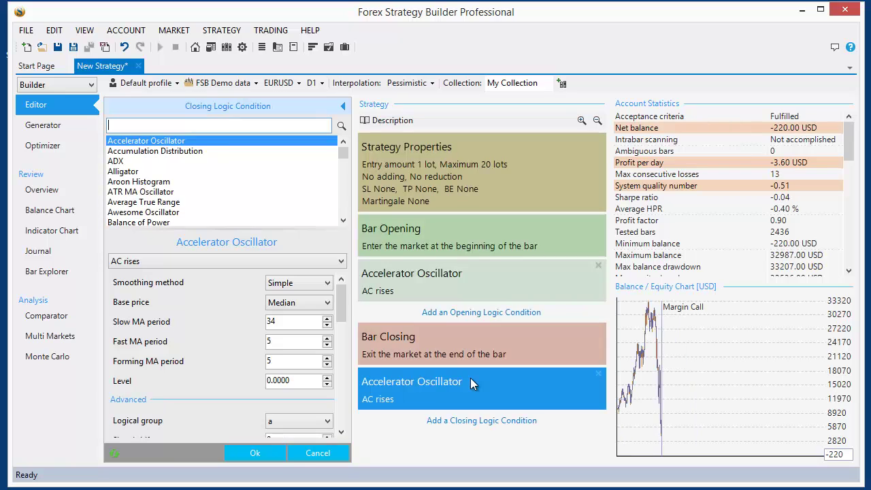
left_click(342, 106)
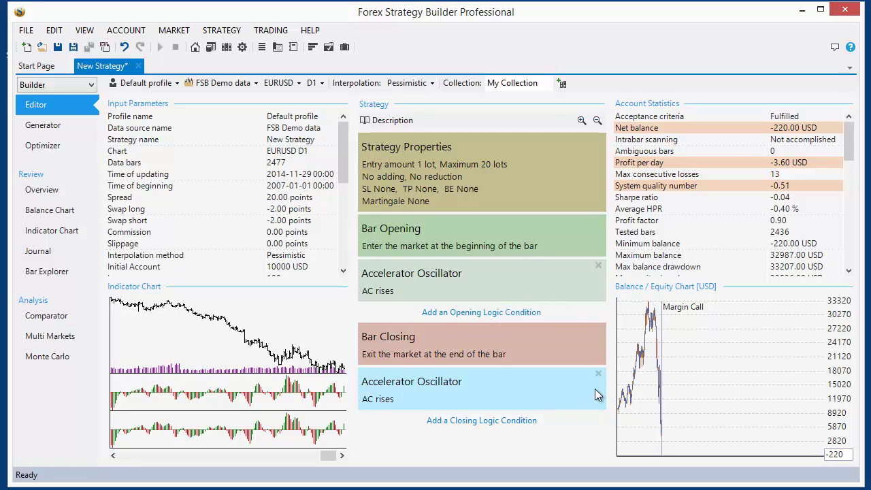
Step: Close the current strategy without saving it and create a new strategy
mouse_move(596, 395)
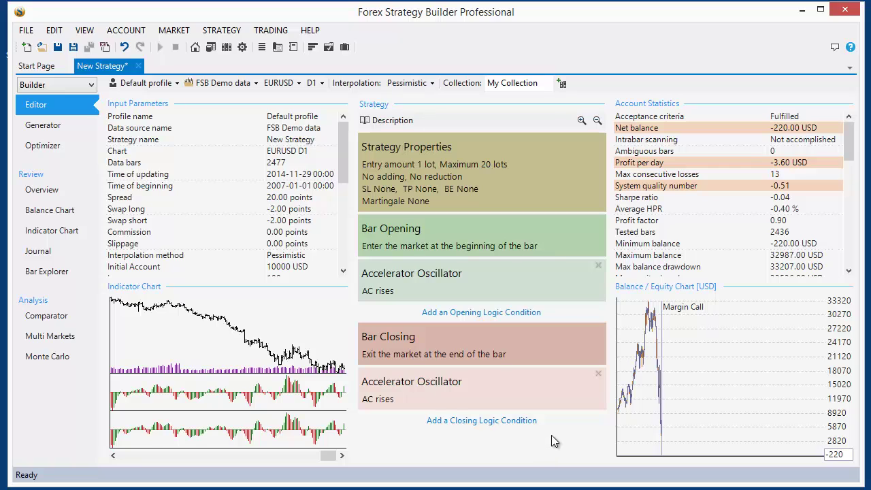
mouse_move(600, 371)
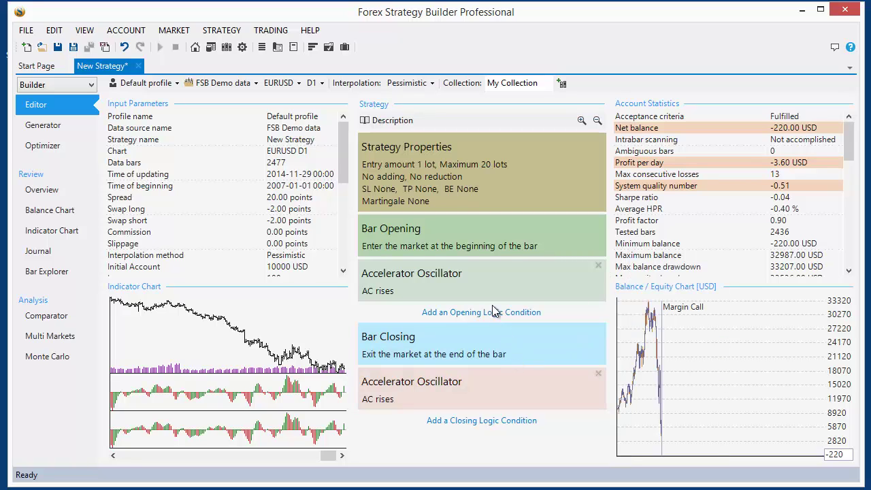
mouse_move(470, 189)
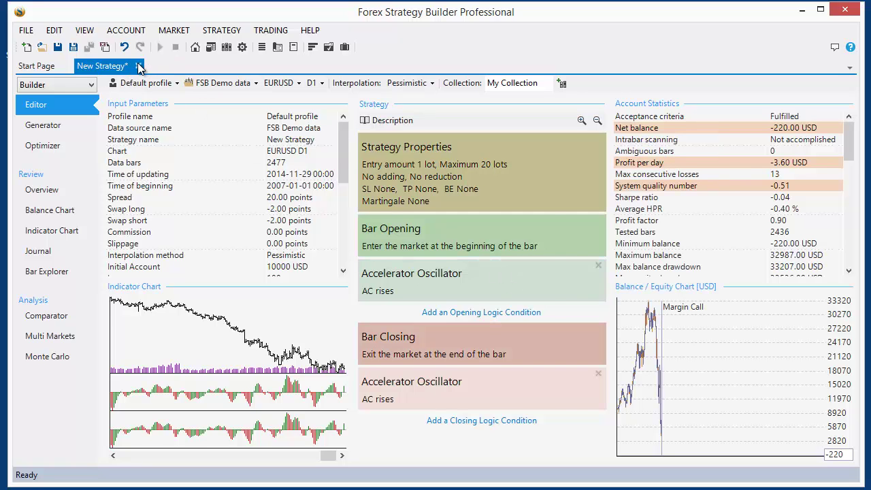
left_click(139, 66)
left_click(454, 301)
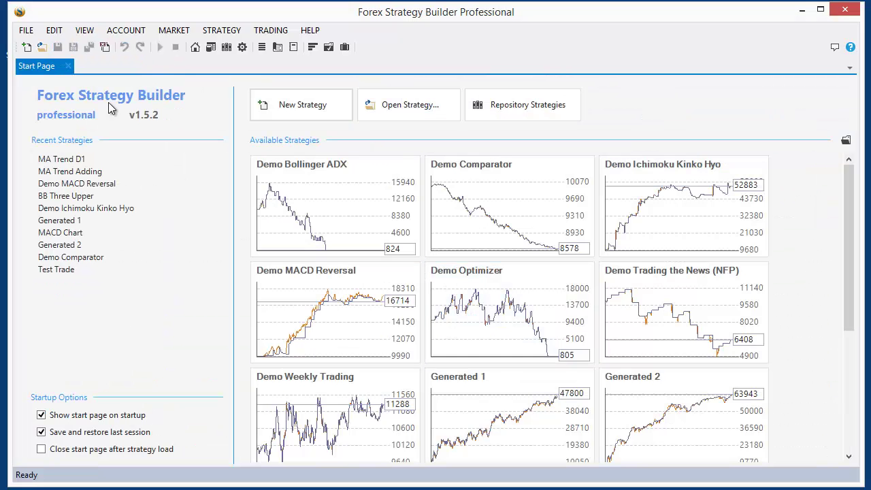
left_click(26, 47)
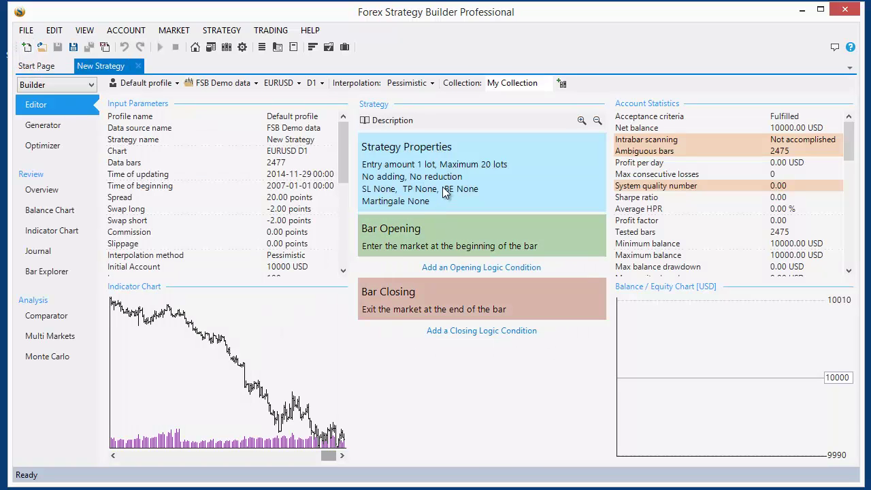
Step: Look over the strategy properties and set the opening point of the position to Fractal with "Enter long at Up Fractal"
mouse_move(381, 193)
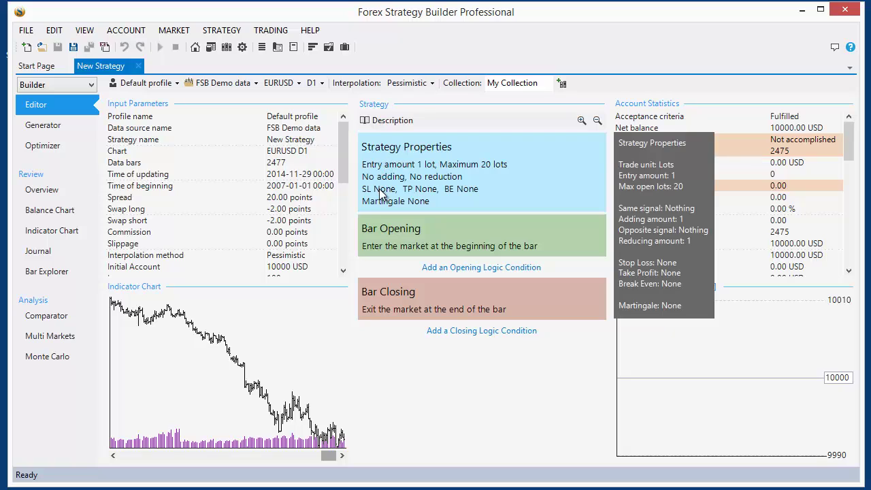
left_click(424, 182)
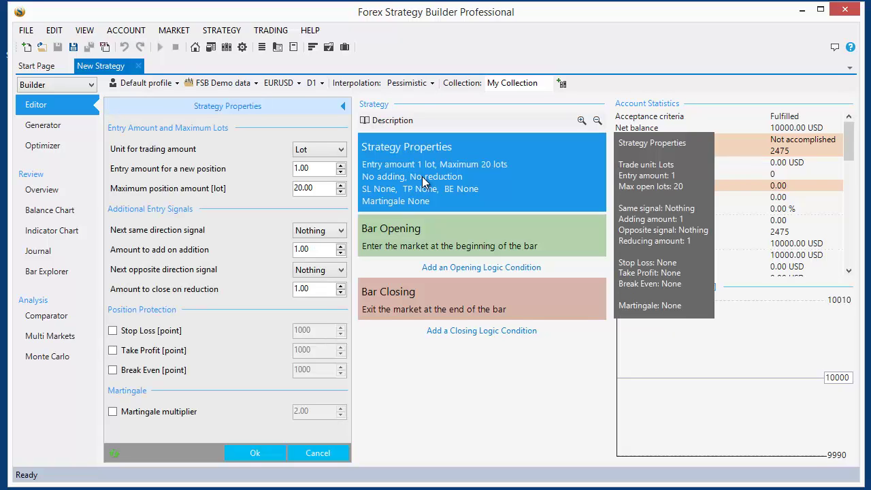
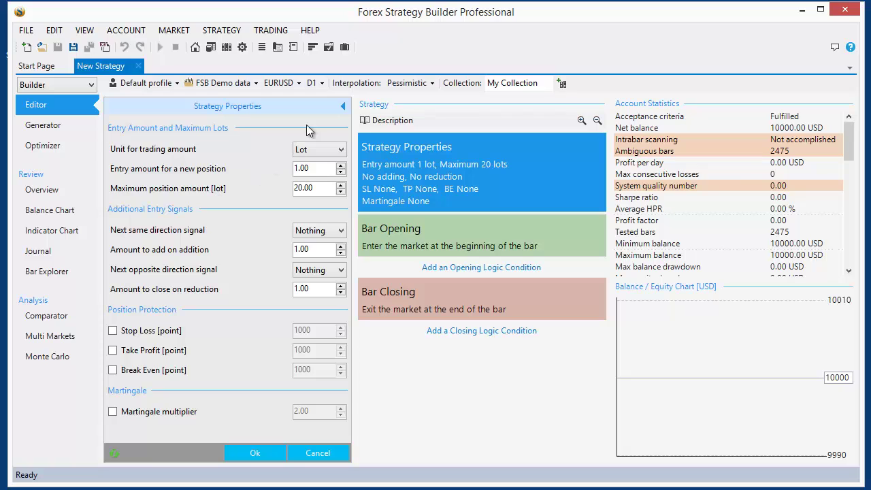
left_click(342, 104)
left_click(388, 243)
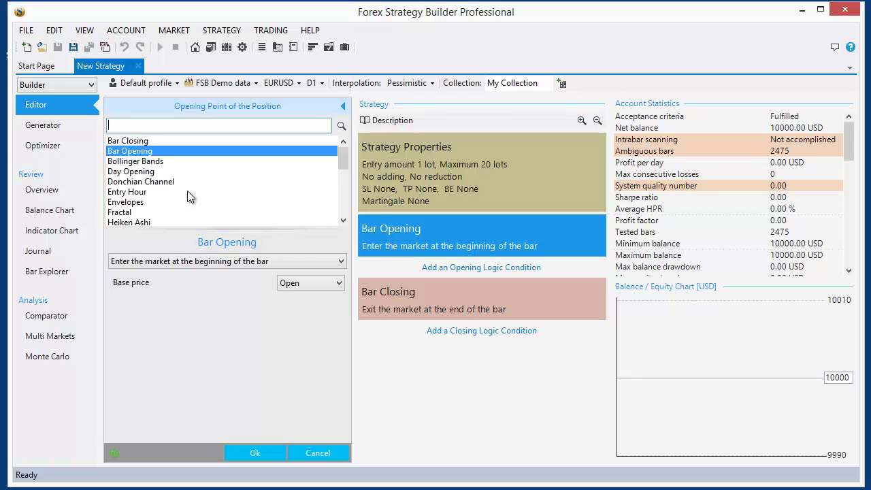
type("f")
left_click(141, 141)
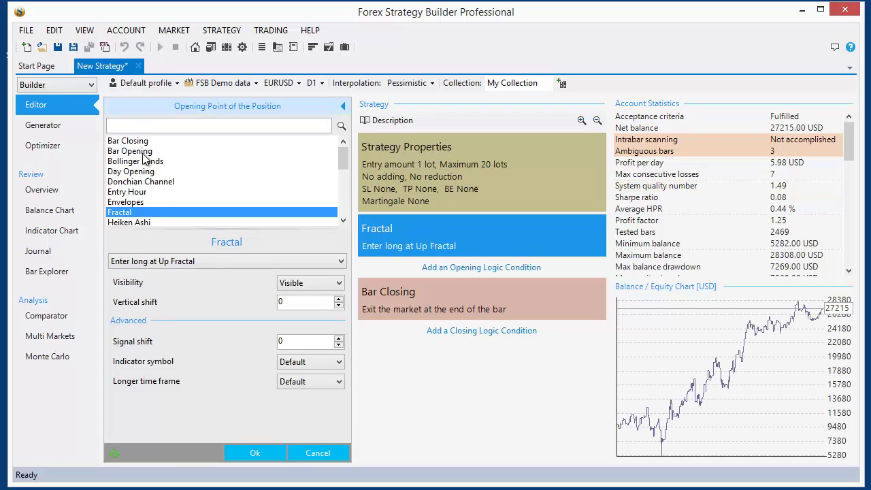
left_click(253, 452)
Step: Examine the trading unit and the entry amount for a new position in the strategy properties
left_click(491, 155)
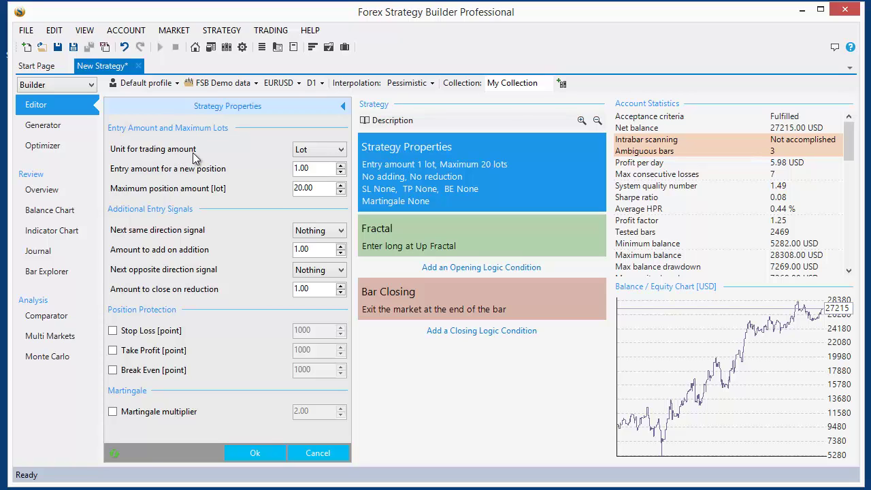
left_click(315, 170)
left_click(320, 168)
double_click(320, 168)
left_click(313, 169)
left_click_drag(306, 171, 294, 170)
left_click(295, 169)
Step: Check the EURUSD lot size in the Control Panel's symbol settings and return to the strategy
left_click(242, 47)
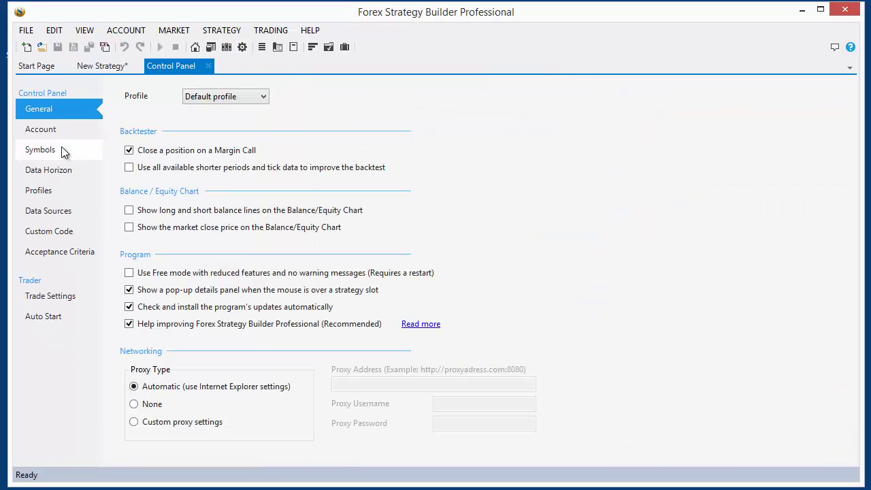
left_click(53, 153)
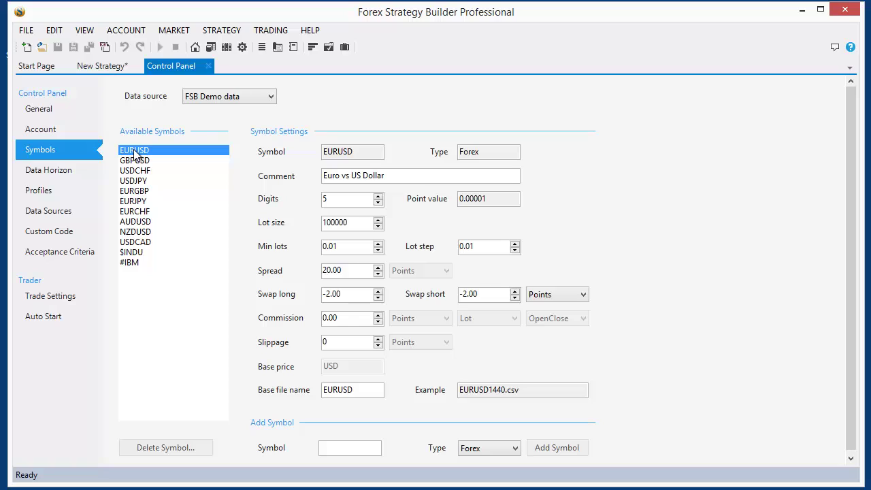
double_click(349, 223)
left_click(334, 223)
left_click_drag(337, 223, 347, 222)
left_click(355, 225)
mouse_move(335, 223)
left_mouse_down()
mouse_move(352, 223)
mouse_move(321, 228)
left_mouse_up()
left_click(358, 226)
left_click(208, 66)
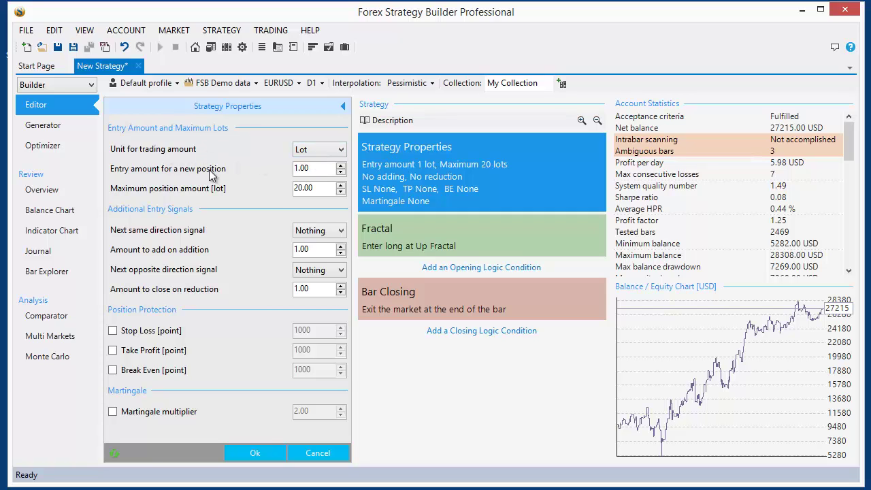
Step: Accept the strategy properties as they are and check the position amounts in the journal
double_click(299, 170)
left_click(254, 452)
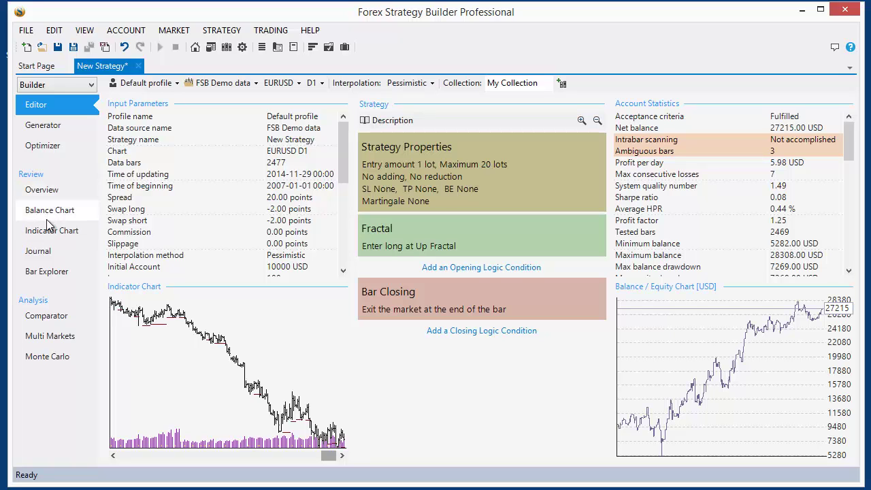
left_click(42, 256)
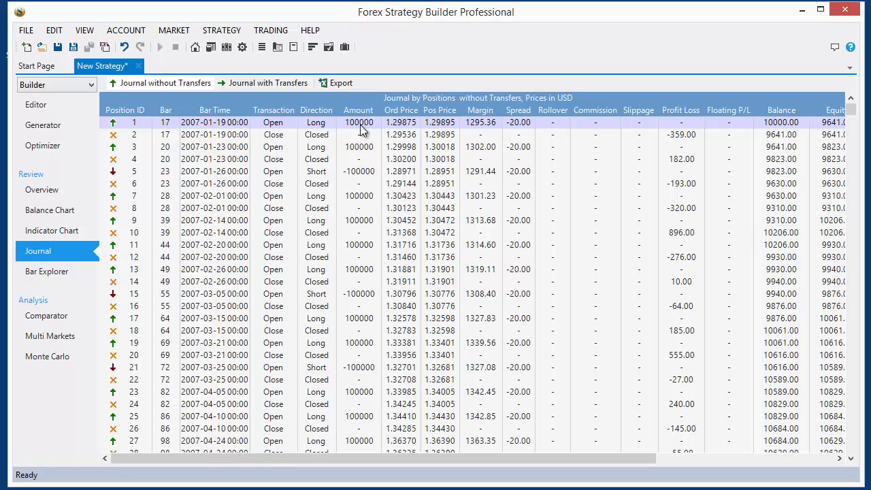
Step: Set the entry amount for a new position to 0.10 lots and check the position amounts in the journal
left_click(34, 107)
left_click(437, 201)
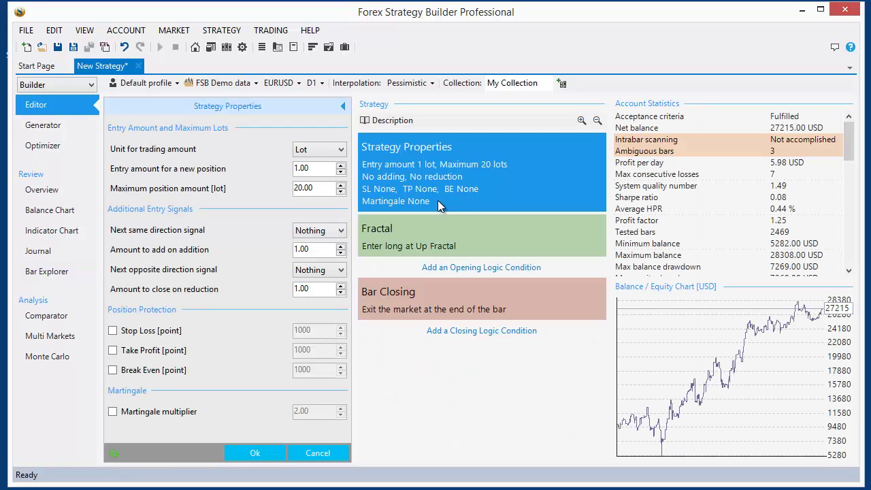
left_click_drag(327, 172, 203, 176)
type("0.")
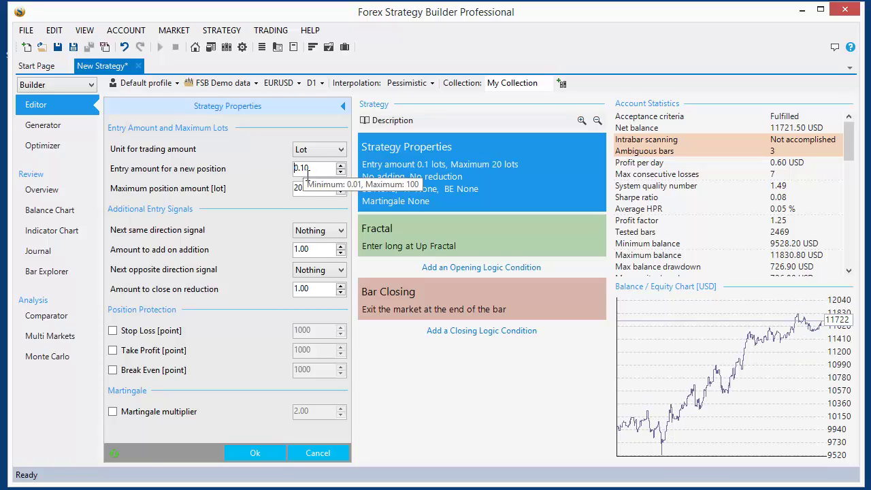
left_click(250, 453)
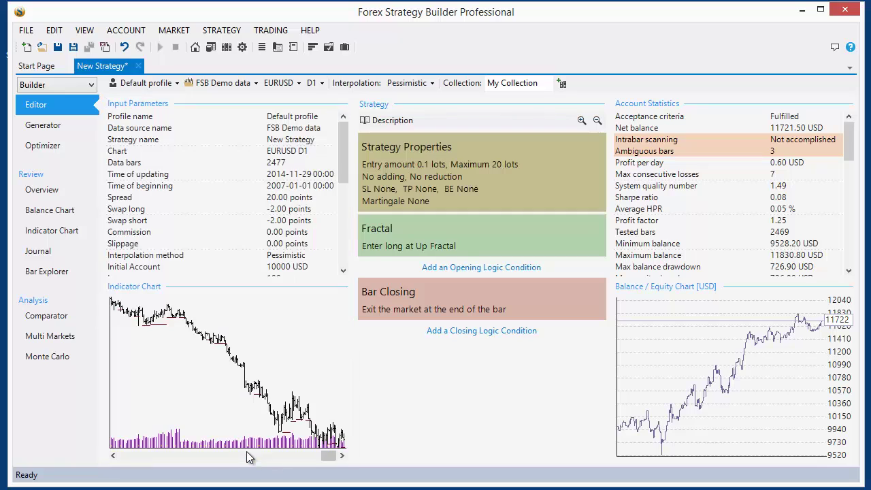
left_click(39, 251)
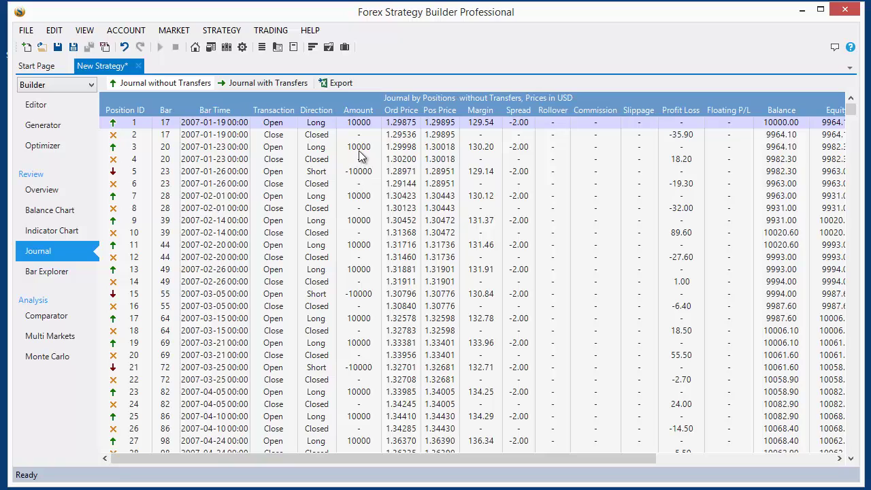
Step: Change the unit for the trading amount to Percent in the strategy properties
left_click(47, 107)
left_click(371, 170)
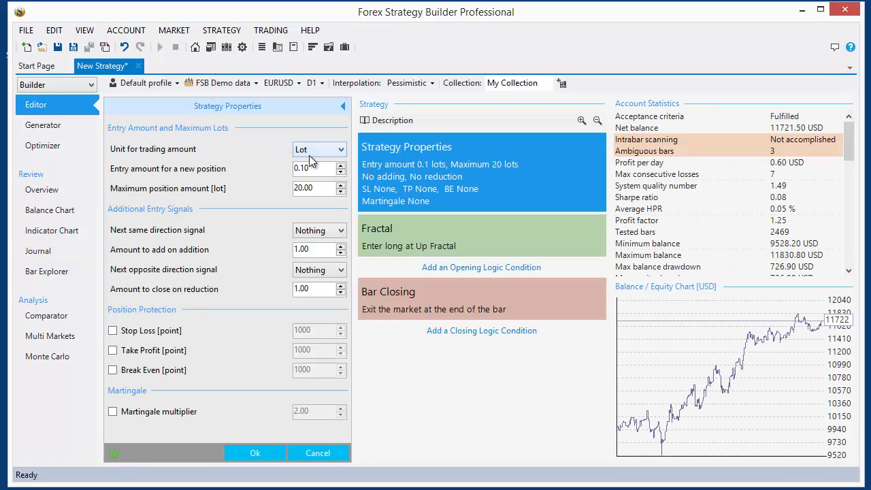
left_click(308, 150)
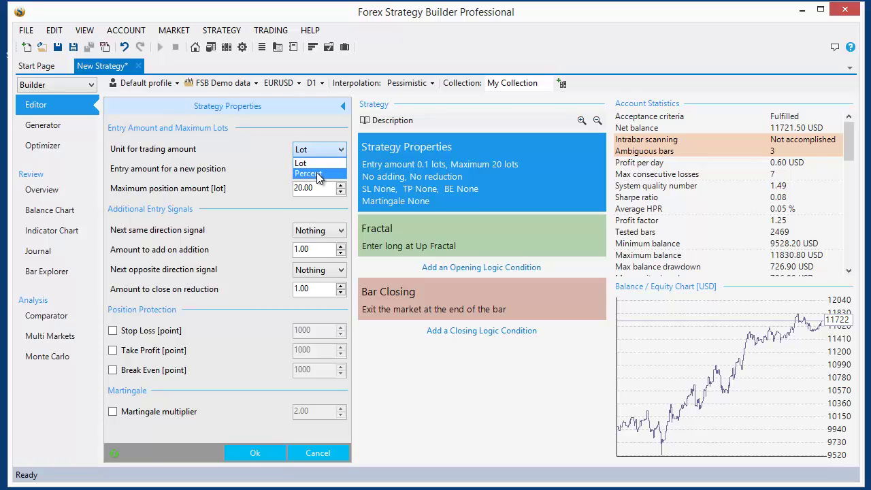
left_click(318, 172)
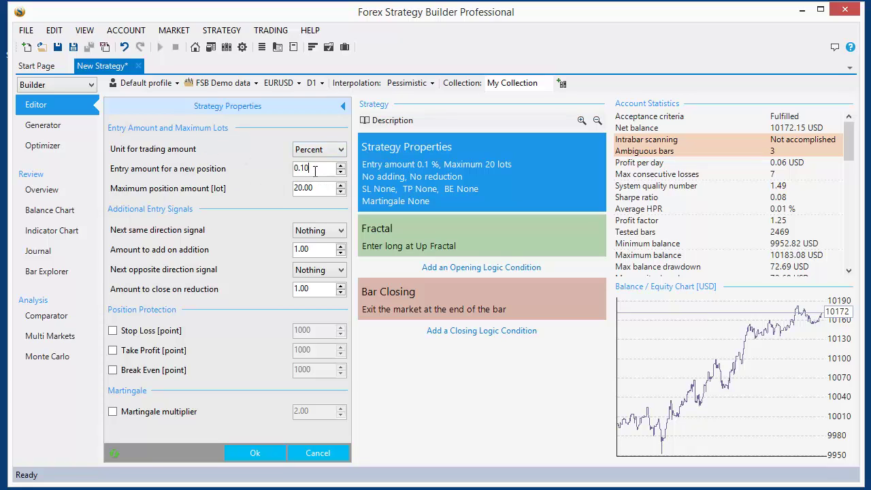
Step: Set the entry amount for a new position to 1.00 percent and accept the strategy properties
double_click(314, 171)
left_click(317, 169)
left_click(306, 168)
key("Delete")
type("1.")
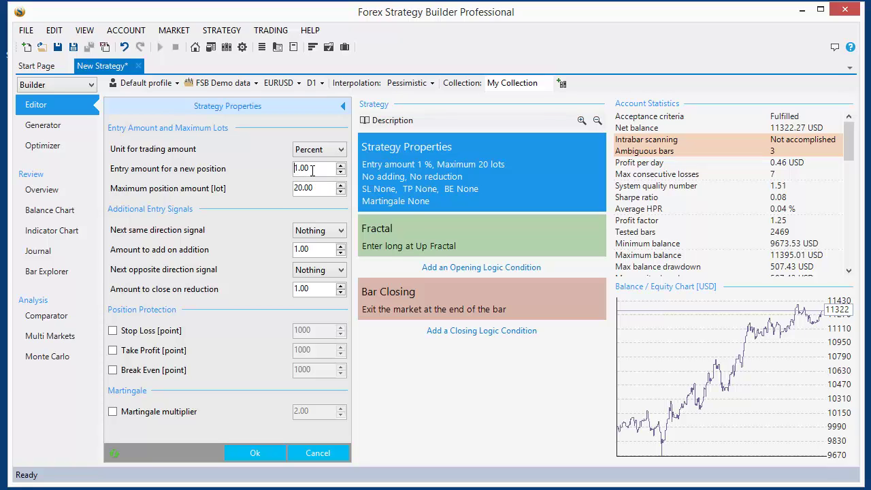
left_click(255, 454)
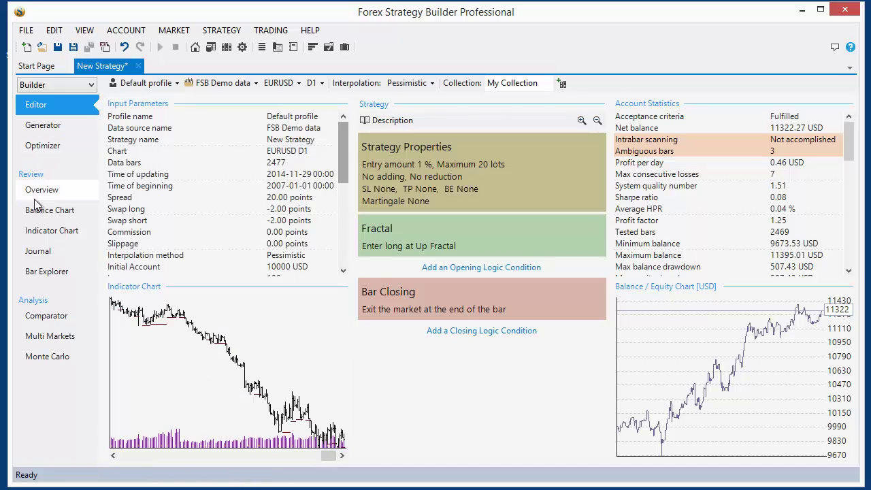
Step: Compare the amounts of the earliest and the latest positions in the journal
left_click(46, 252)
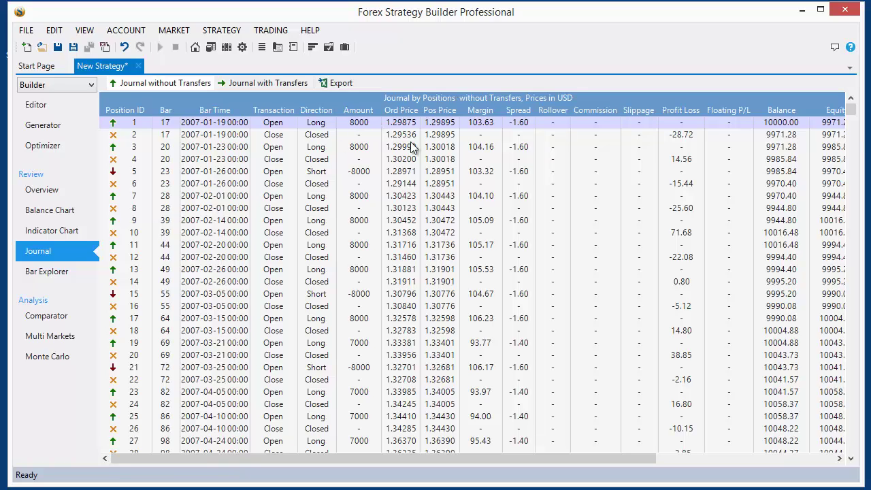
left_click(38, 107)
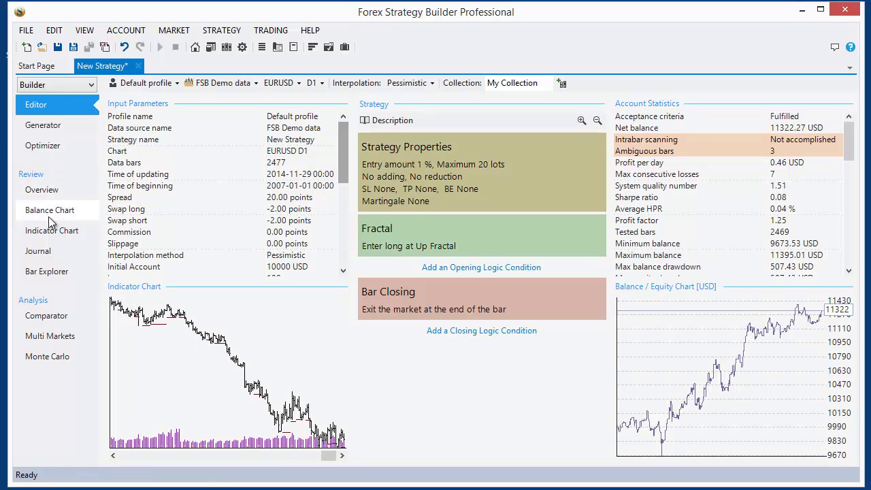
left_click(38, 251)
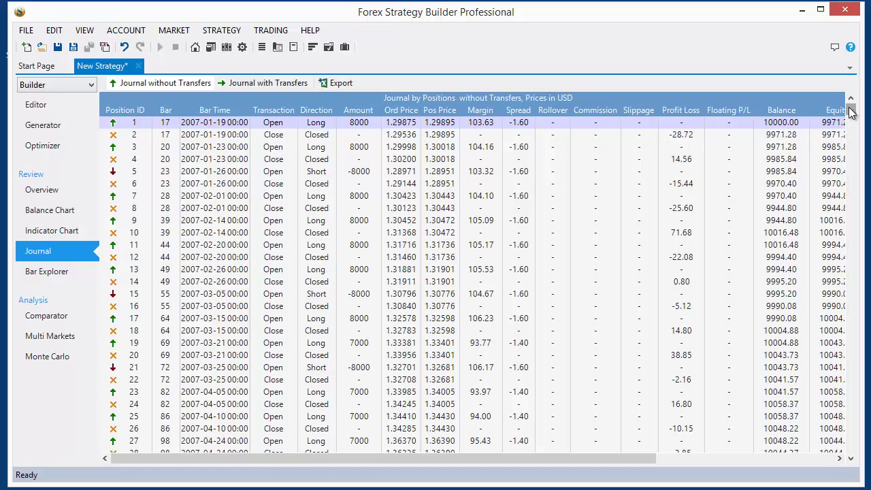
left_click_drag(851, 115, 859, 445)
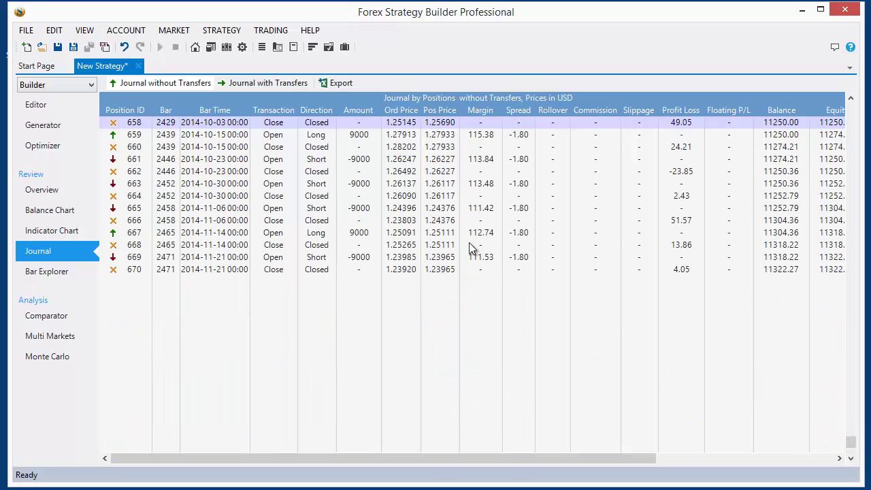
left_click(358, 161)
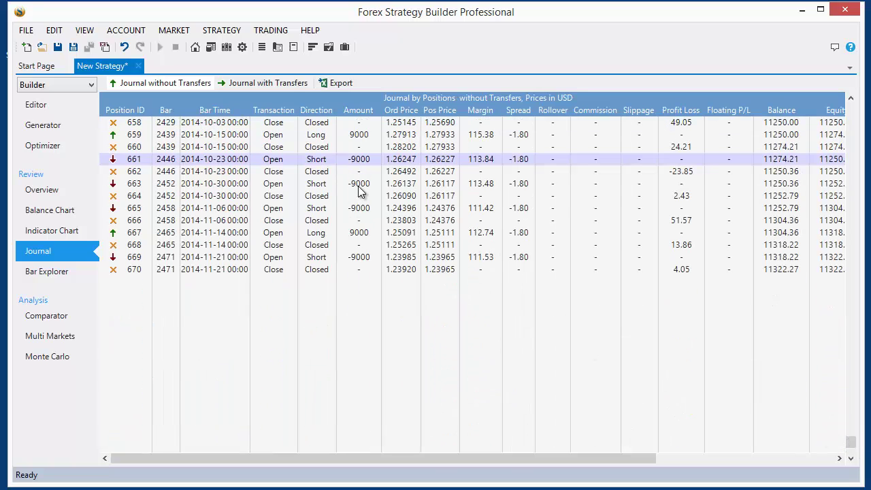
left_click(361, 186)
Step: Switch the unit for the trading amount back to Lot in the strategy properties
left_click(53, 104)
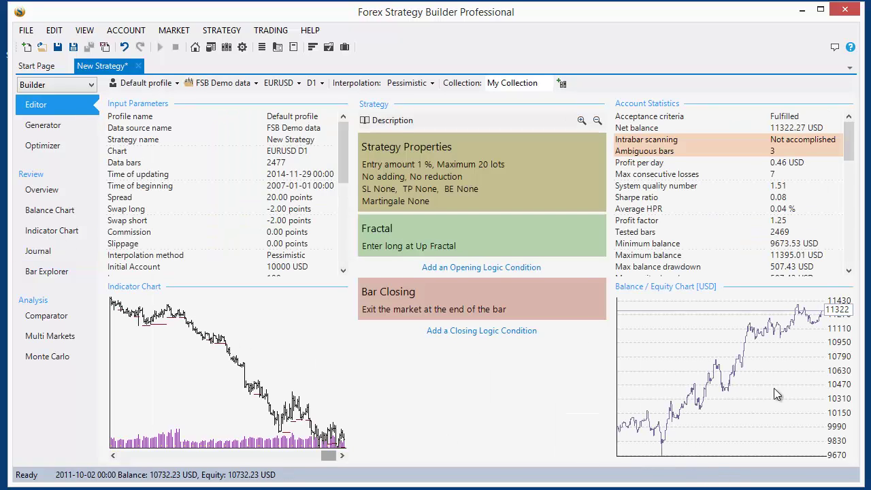
left_click(468, 178)
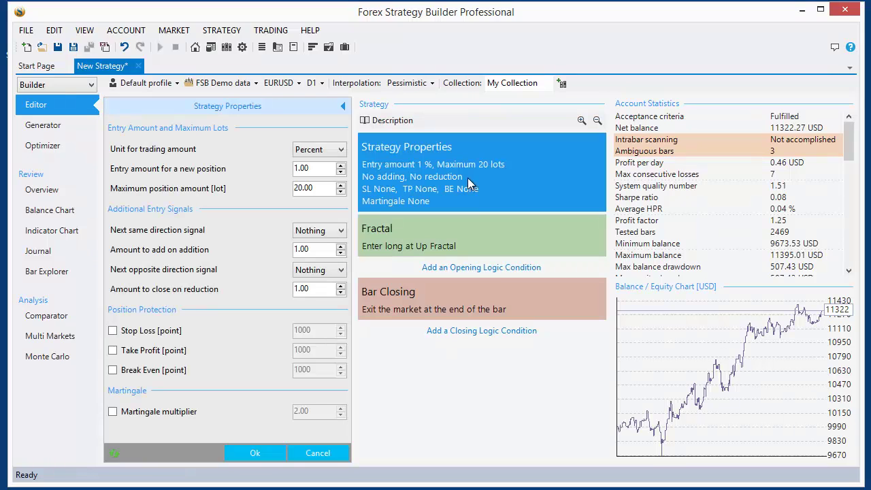
left_click(326, 155)
left_click(317, 163)
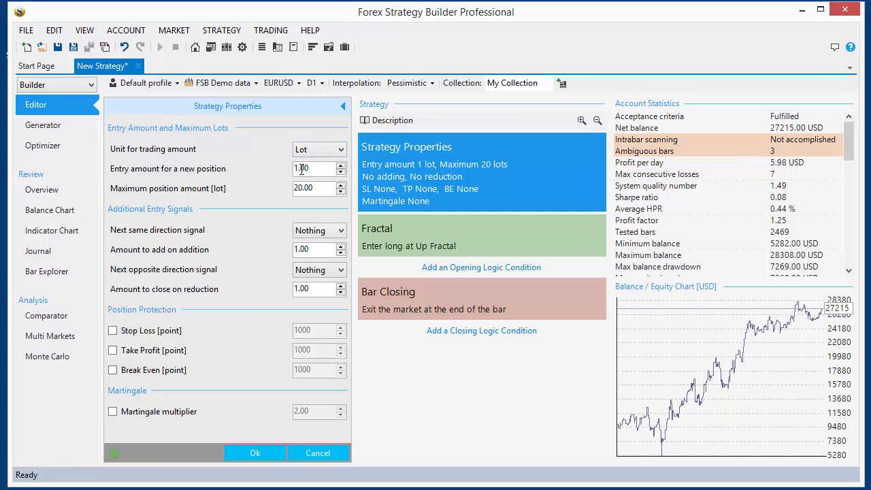
Step: Examine the entry, addition and reduction amounts together with the trading unit in the strategy properties
double_click(277, 170)
double_click(313, 249)
left_click(317, 291)
double_click(317, 291)
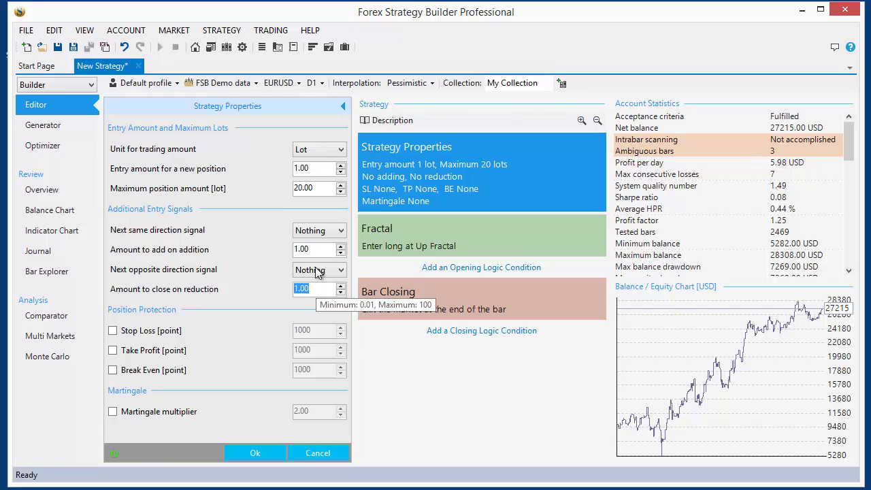
left_click(314, 151)
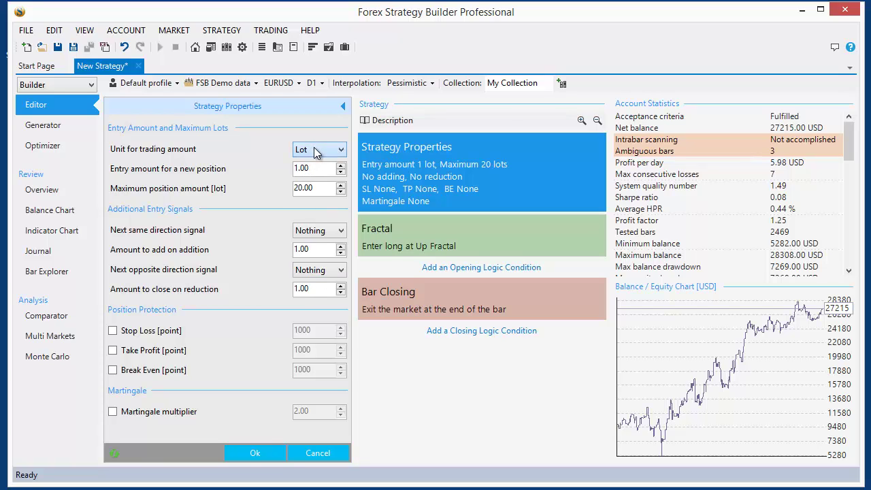
Step: Try Percent as the unit for the trading amount, and return it to Lot
left_click(314, 174)
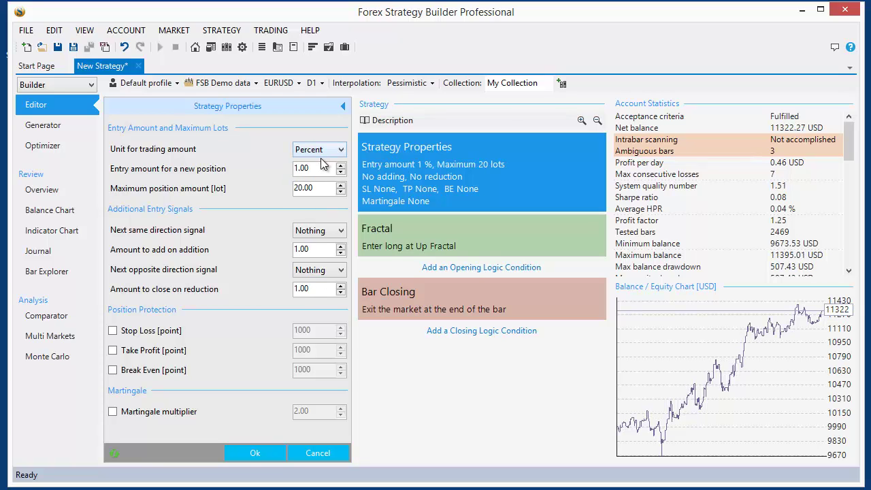
left_click_drag(317, 168, 284, 177)
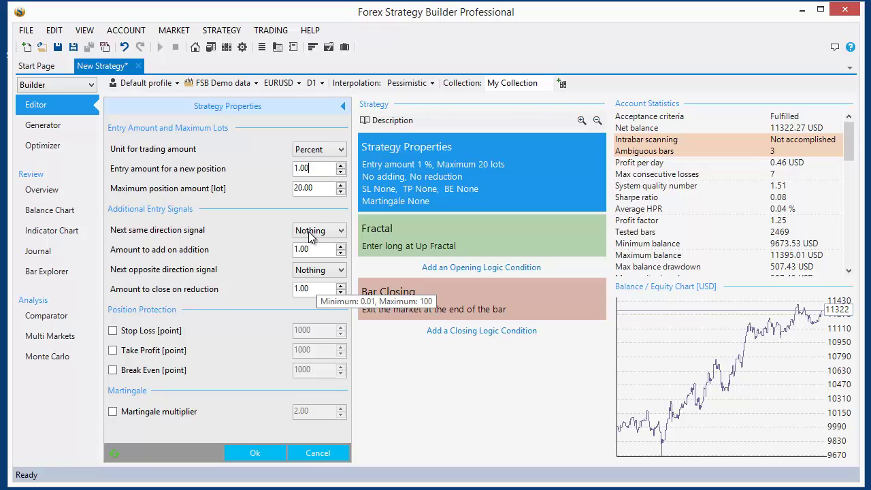
left_click(317, 149)
left_click(311, 163)
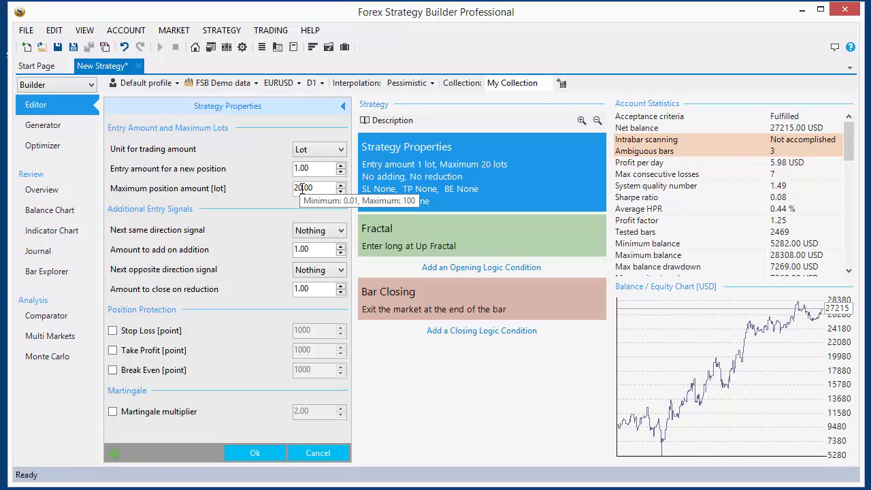
Step: Set the maximum position amount to 2 lots in the strategy properties
left_click_drag(304, 189, 290, 191)
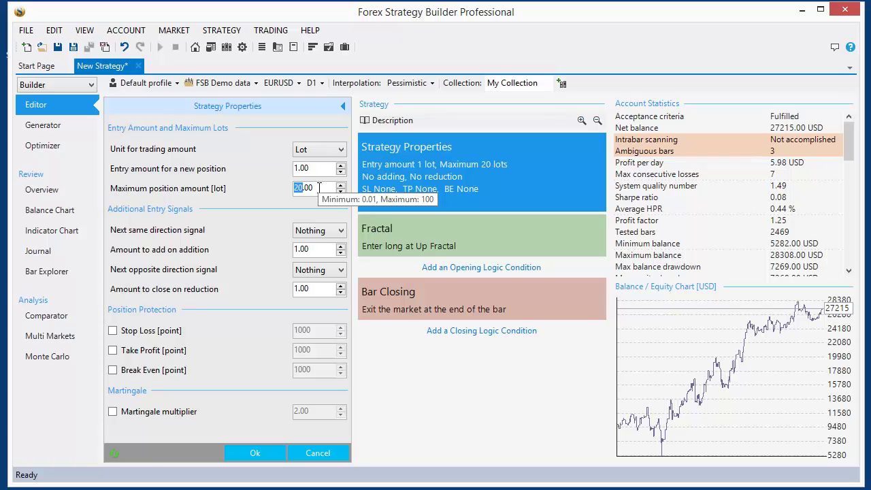
left_click_drag(318, 188, 230, 188)
type("2")
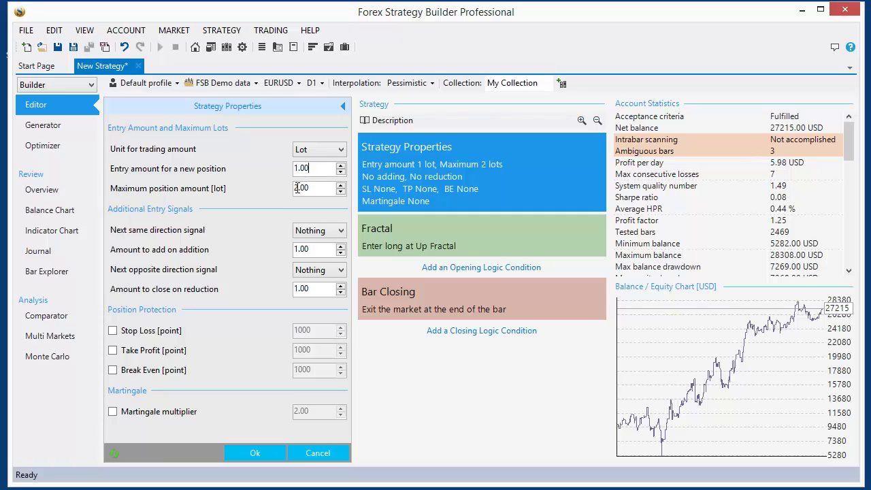
left_click_drag(294, 188, 303, 190)
left_click(303, 189)
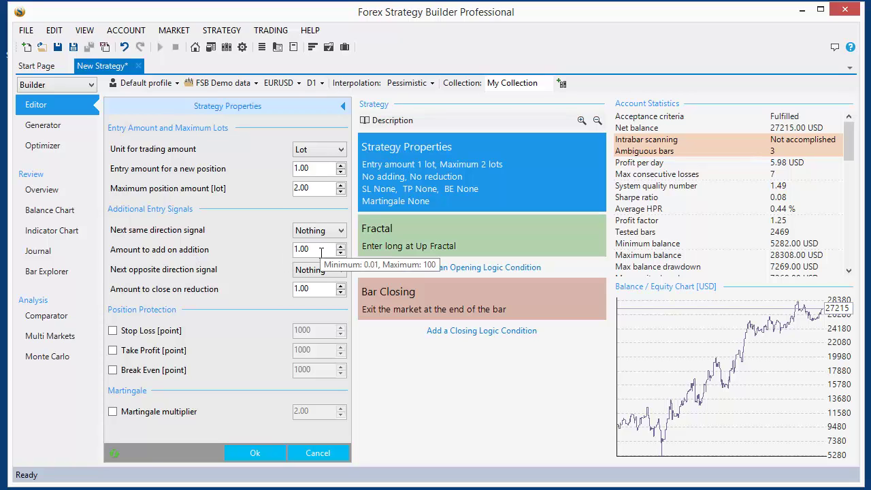
left_click(297, 191)
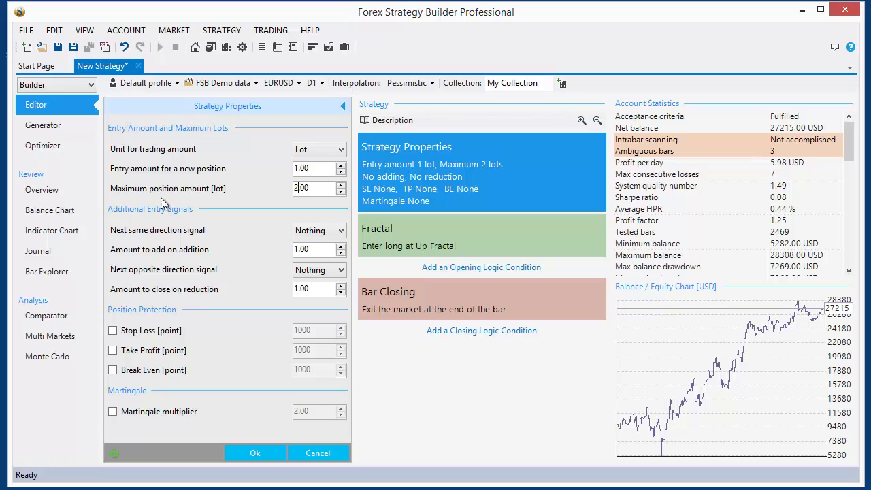
left_click_drag(307, 188, 281, 190)
left_click(315, 189)
Step: Review the options for the next same direction signal and set the entry amount for a new position to 0.10 lots
left_click(341, 232)
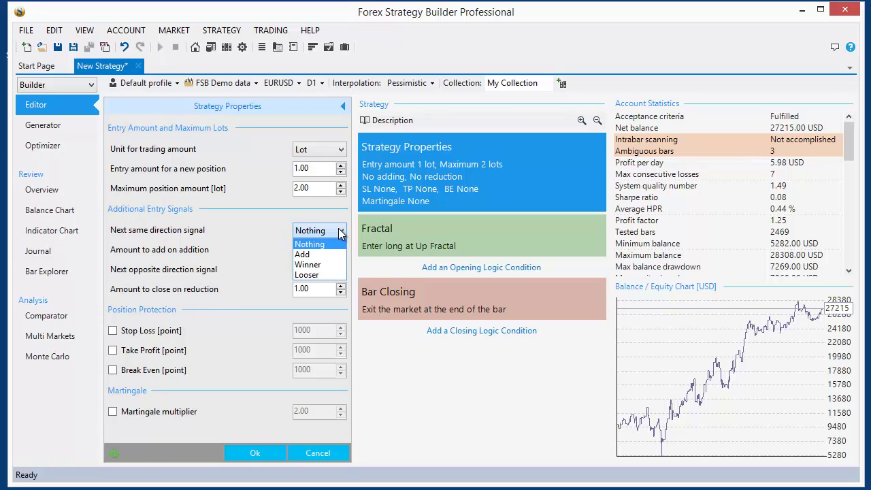
left_click(341, 232)
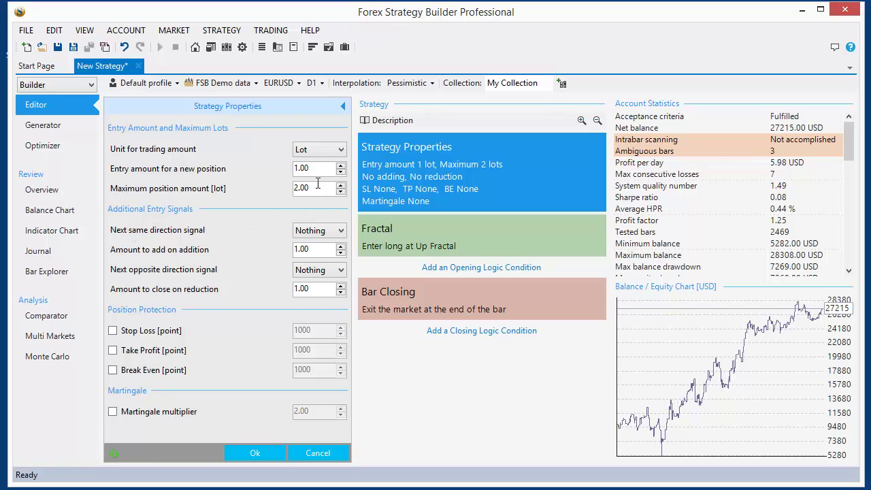
left_click_drag(317, 169, 268, 176)
type("0.10")
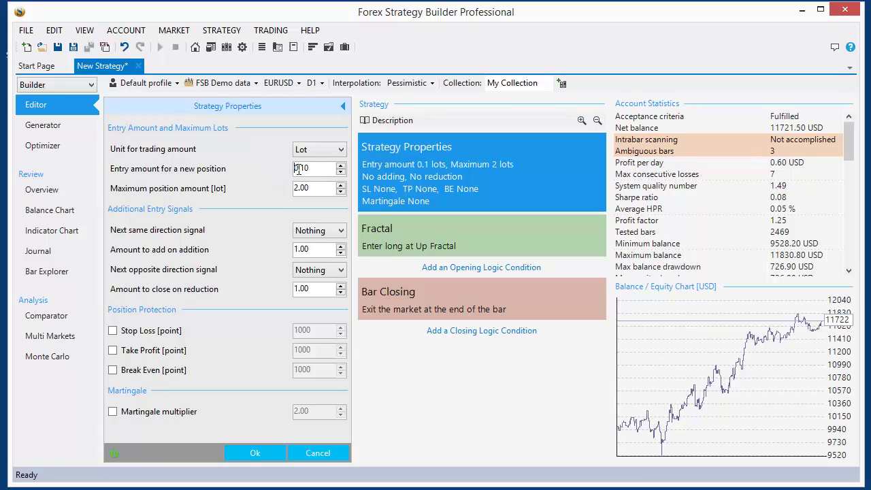
Step: Set the next same direction signal to Add with an addition amount of 0.02 lots and accept the strategy properties
left_click(324, 235)
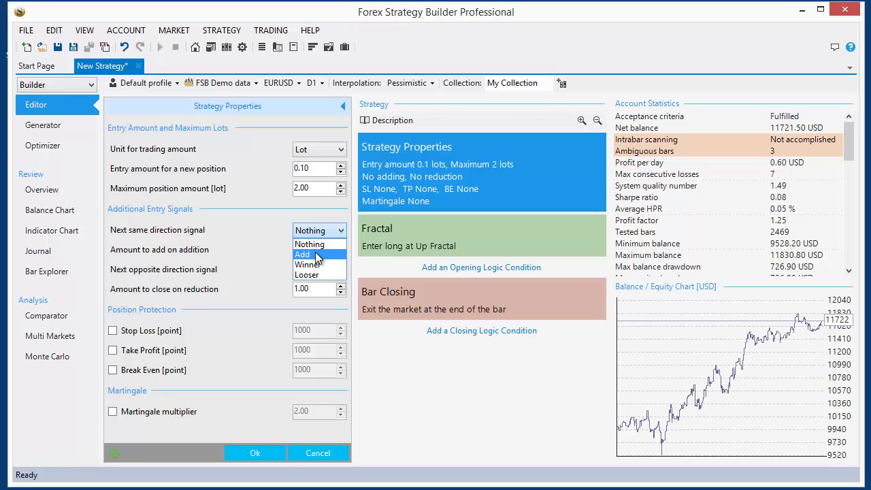
key("Escape")
key("Down")
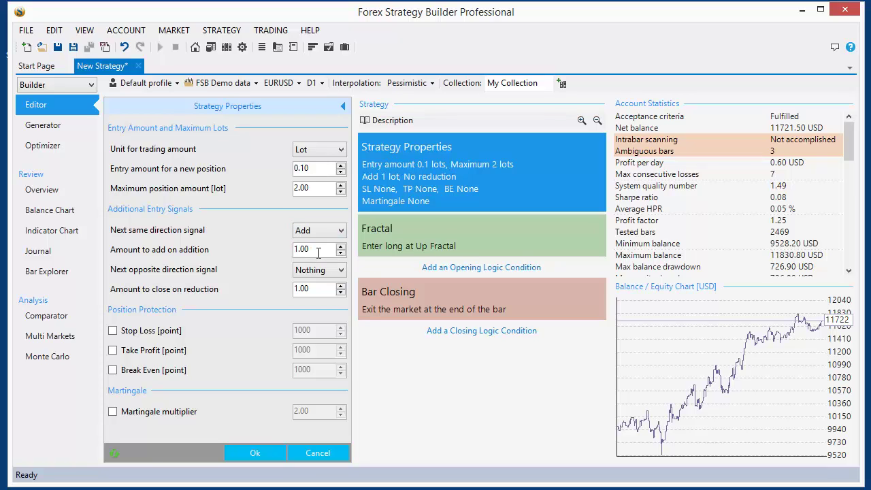
key("Tab")
type("0.02")
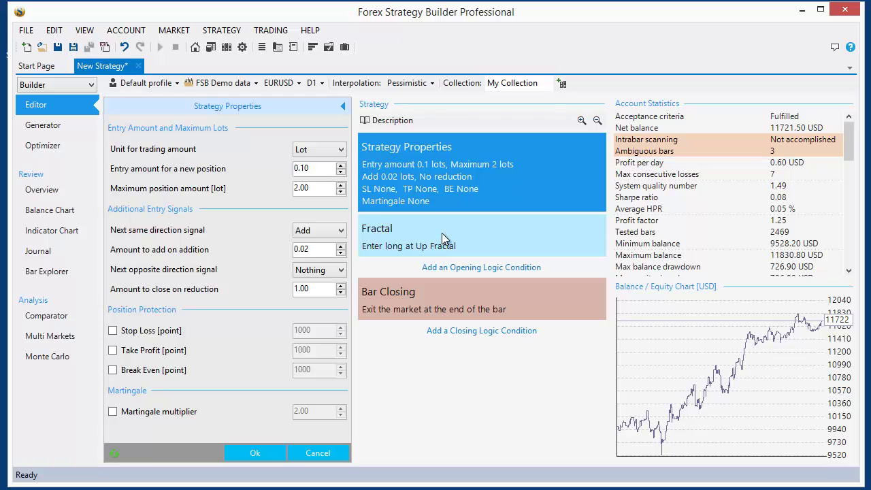
left_click(254, 453)
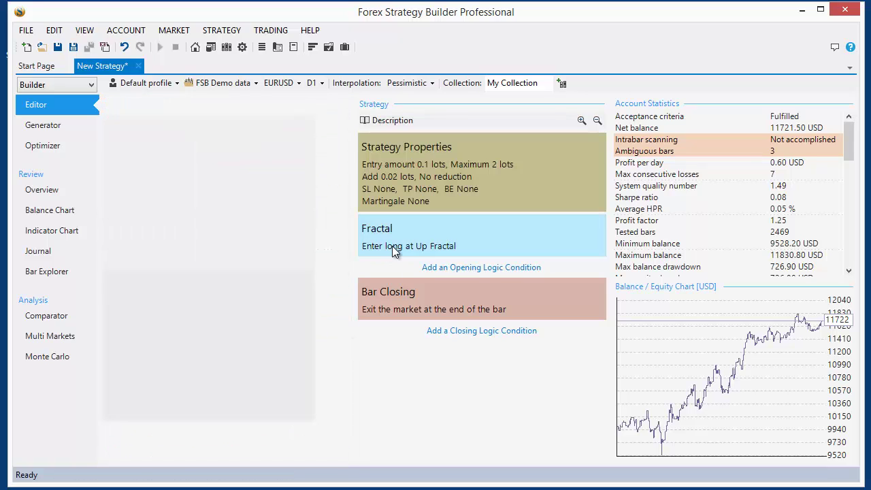
Step: Replace the Fractal opening point of the position with Moving Average
left_click(392, 245)
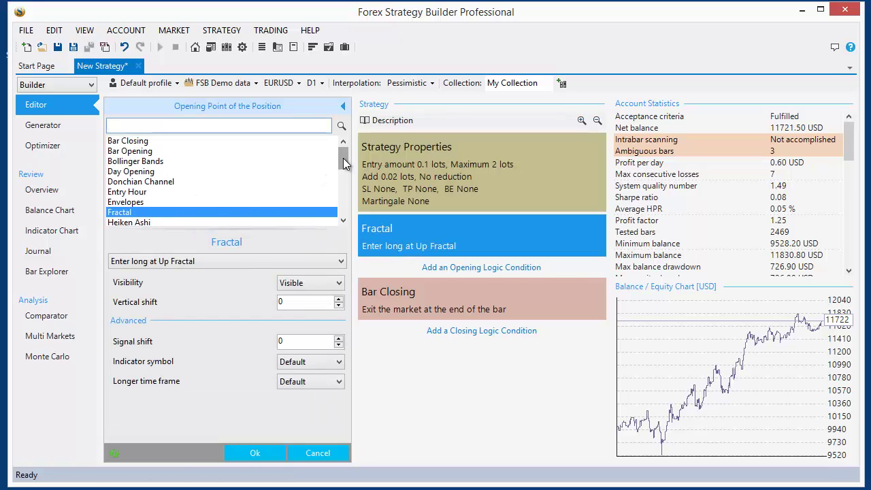
mouse_move(343, 164)
left_mouse_down()
mouse_move(349, 212)
mouse_move(351, 166)
left_mouse_up()
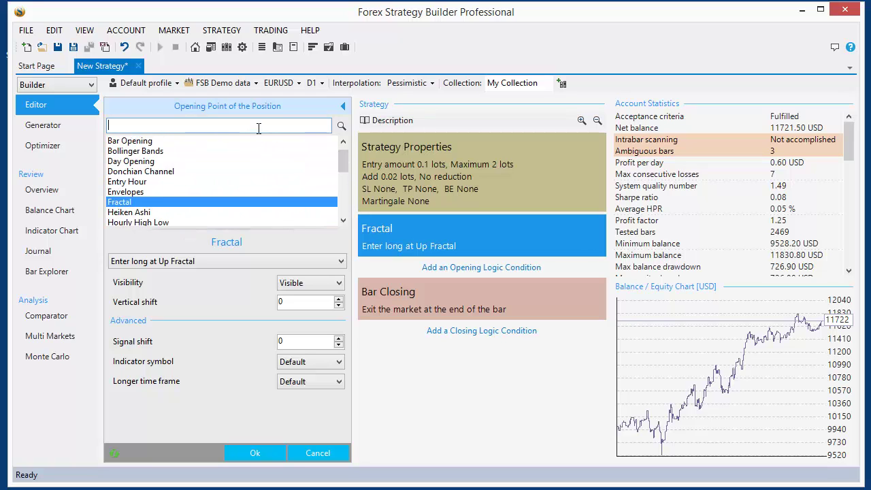
type("movi")
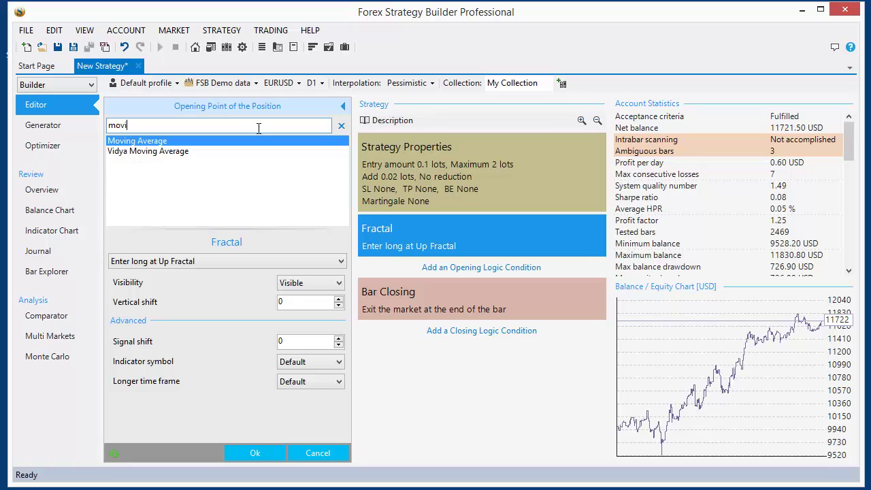
left_click(296, 141)
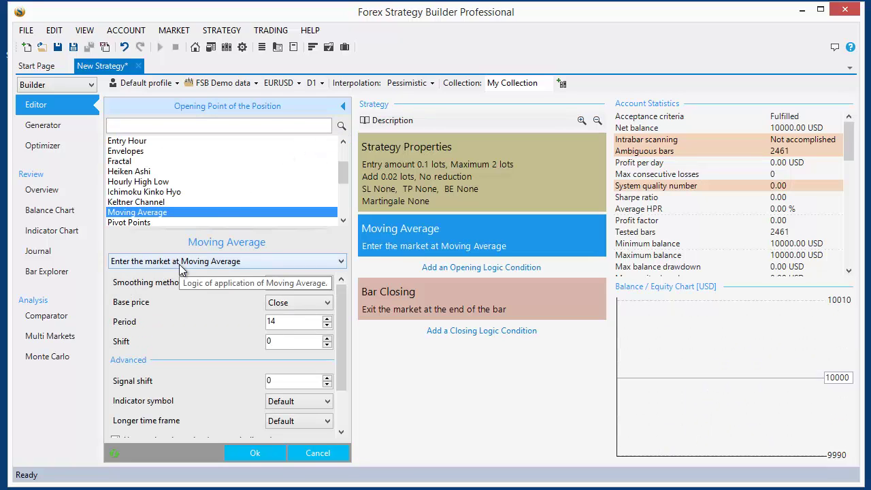
left_click(343, 106)
Step: Change the opening point of the position to Bar Opening and accept it
left_click(404, 239)
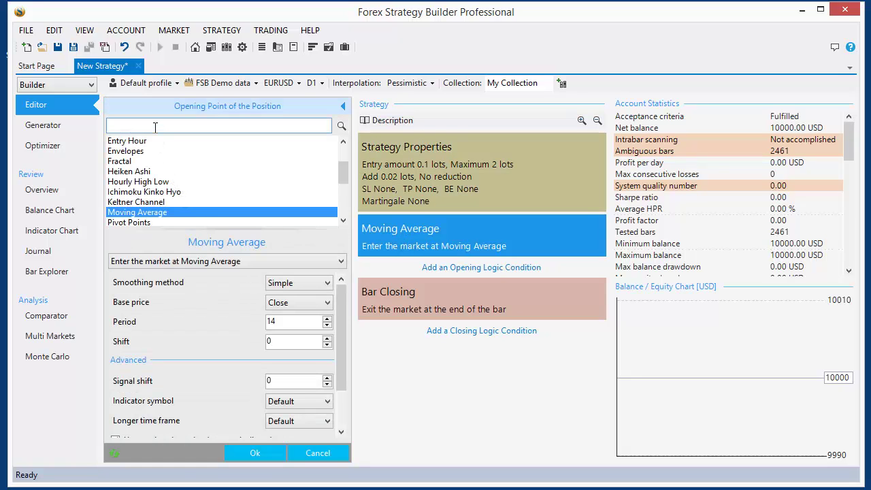
type("bar")
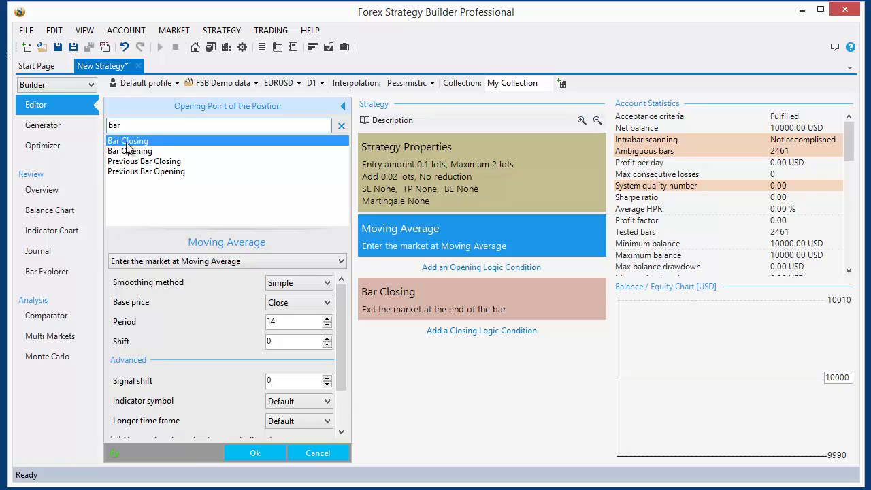
left_click(129, 151)
left_click(254, 452)
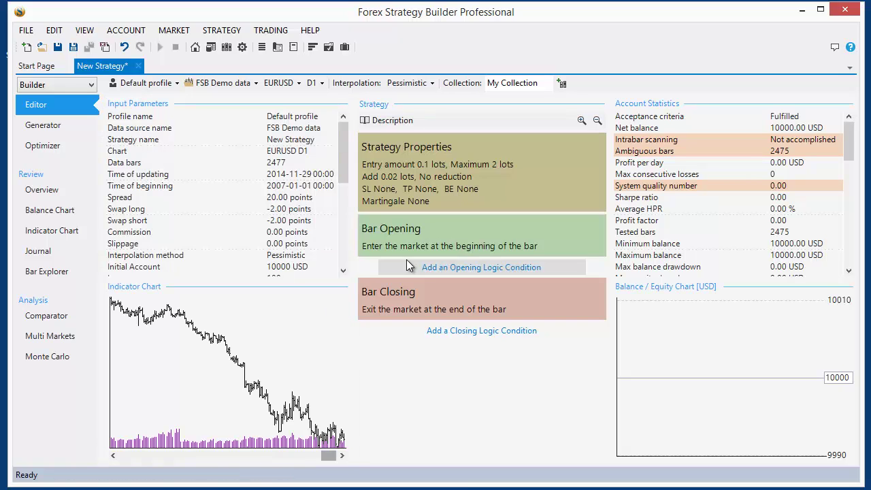
Step: Add an opening logic condition that uses the Moving Average indicator with the Moving Average rises logic
left_click(431, 270)
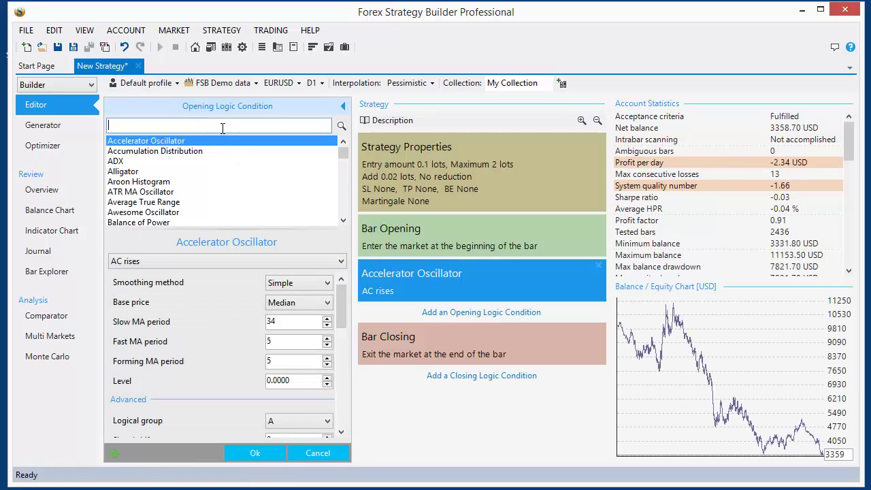
type("m")
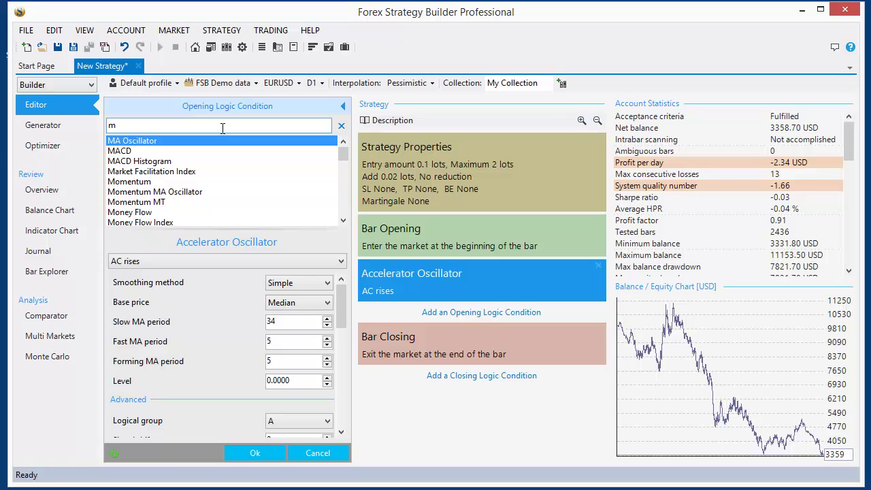
type("a")
key("BackSpace")
type("ov")
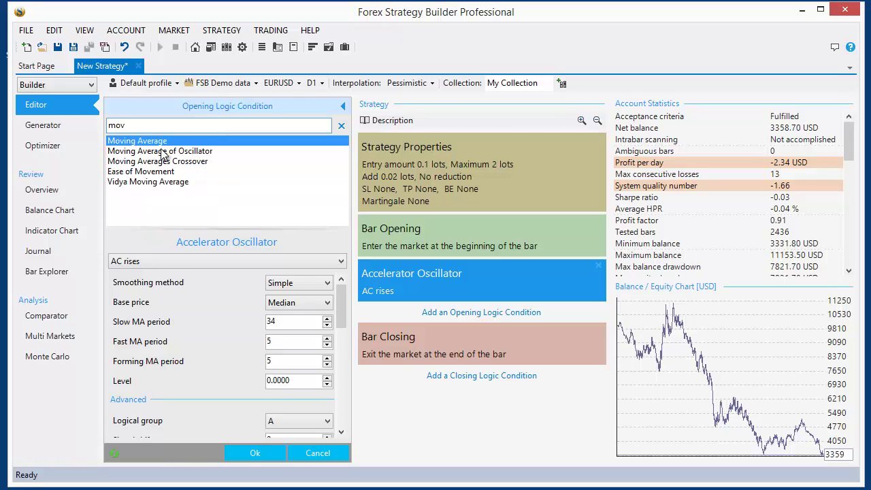
left_click(164, 141)
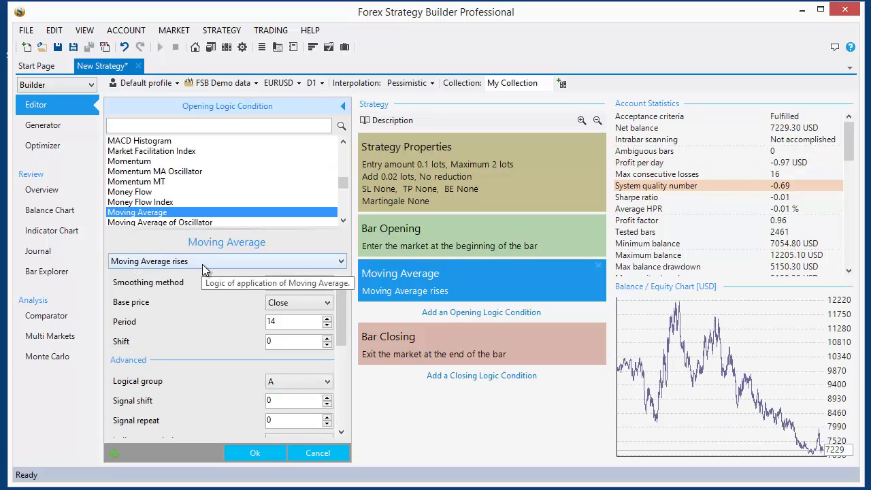
Step: Set the period of the opening condition's Moving Average to 25 and accept the condition
double_click(286, 322)
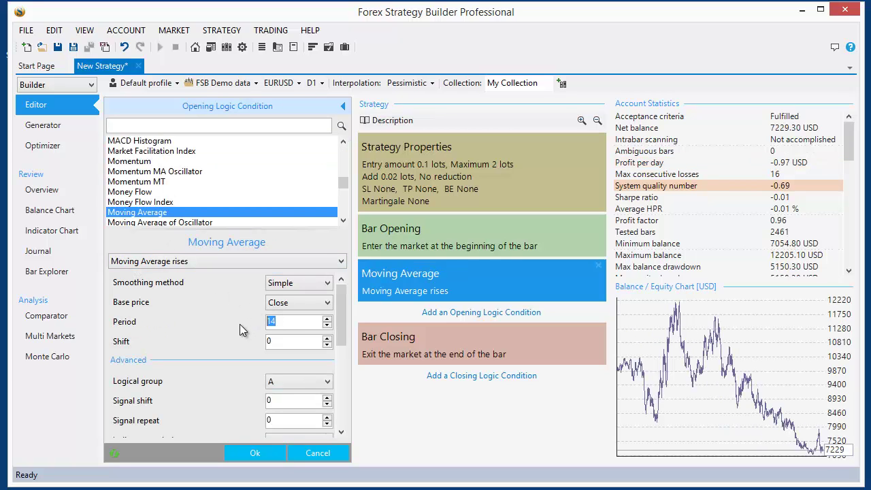
type("25")
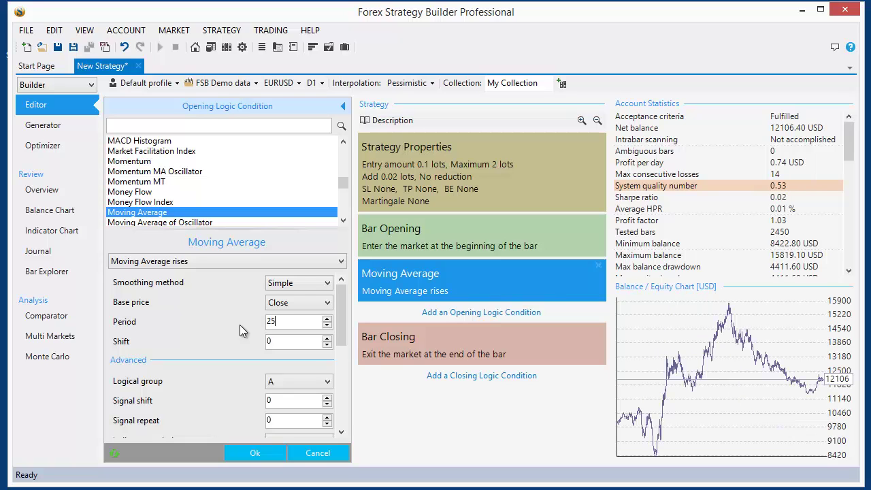
left_click(248, 460)
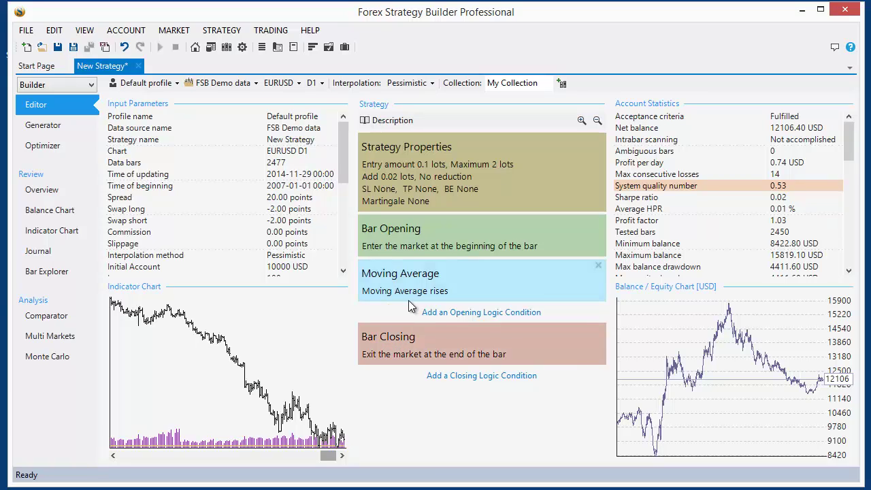
Step: Replace the Bar Closing closing point of the position with Moving Average
left_click(397, 337)
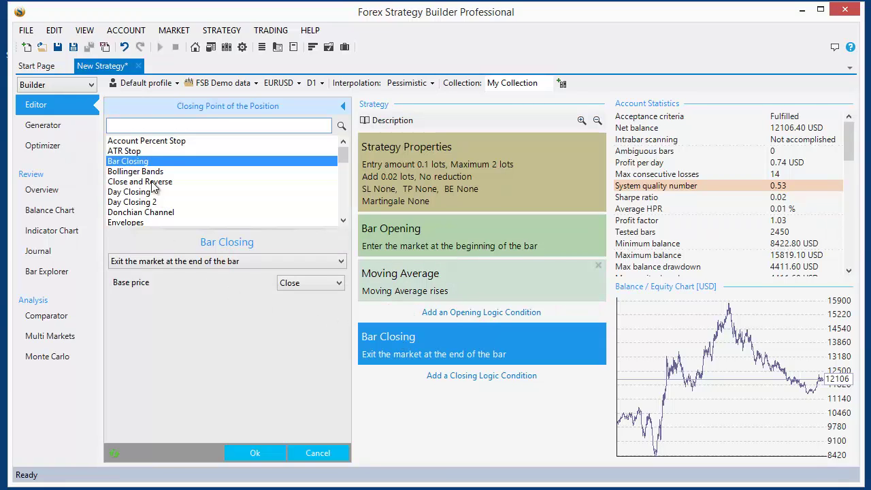
type("movi")
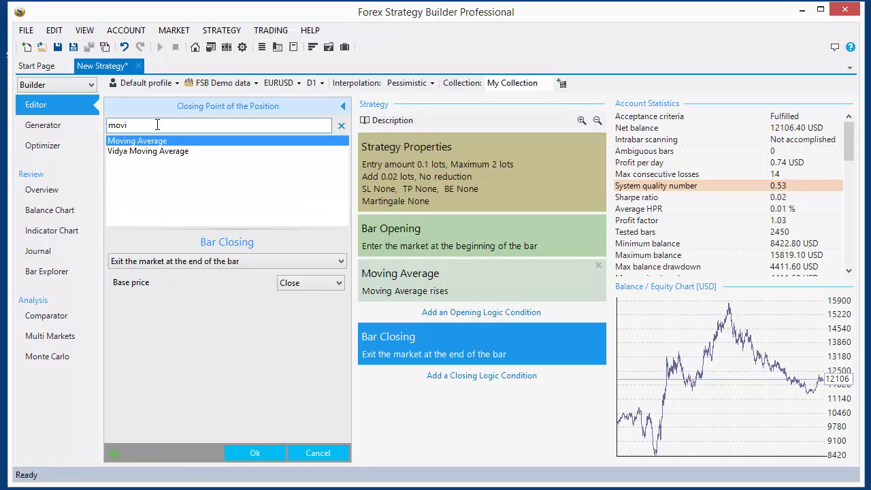
left_click(126, 142)
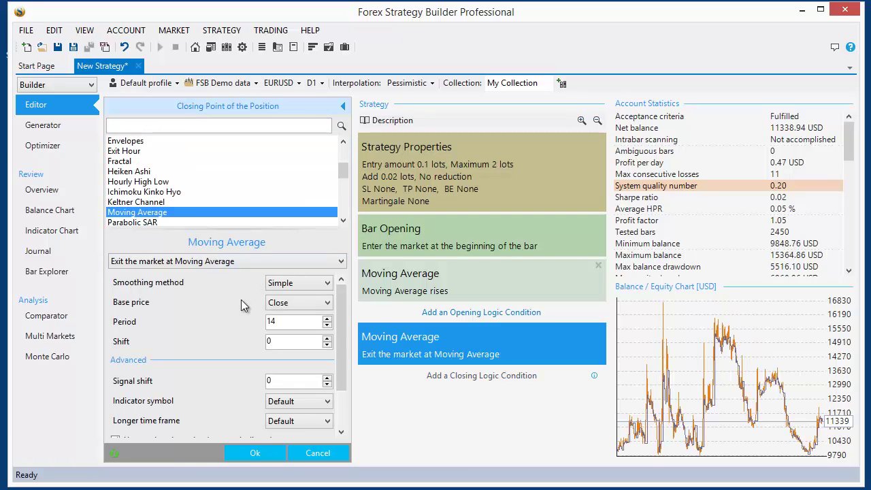
Step: Match the closing Moving Average to the opening condition by setting its period to 25, and accept it
left_click(280, 322)
double_click(280, 323)
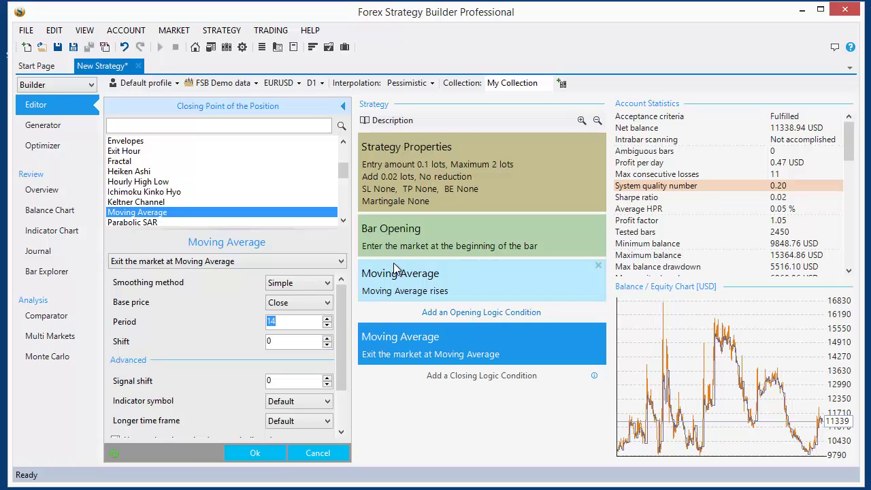
mouse_move(395, 268)
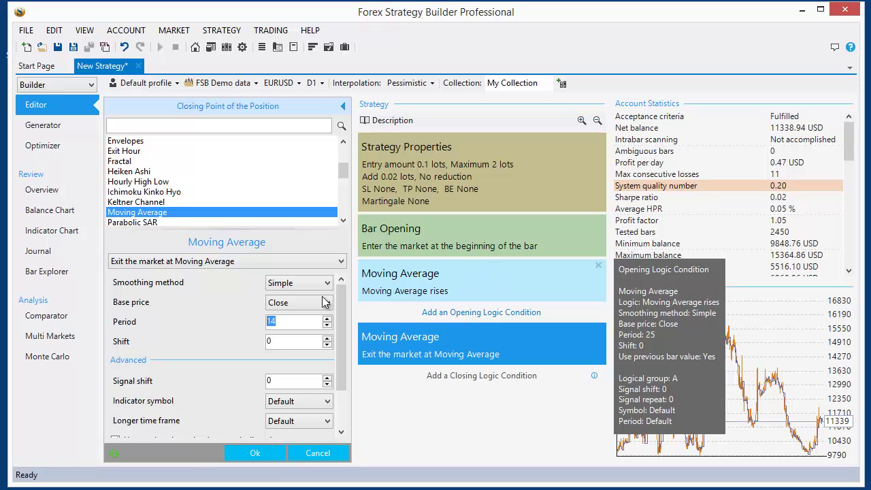
left_click_drag(280, 323, 170, 336)
type("25")
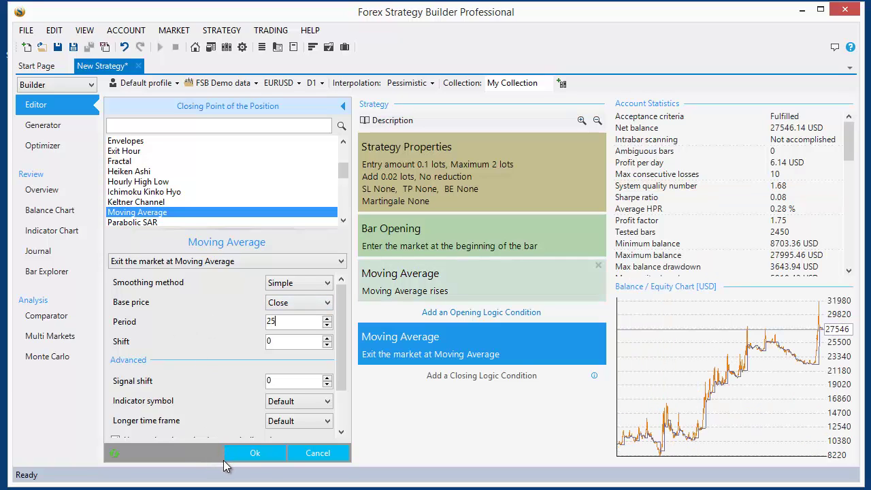
left_click(253, 452)
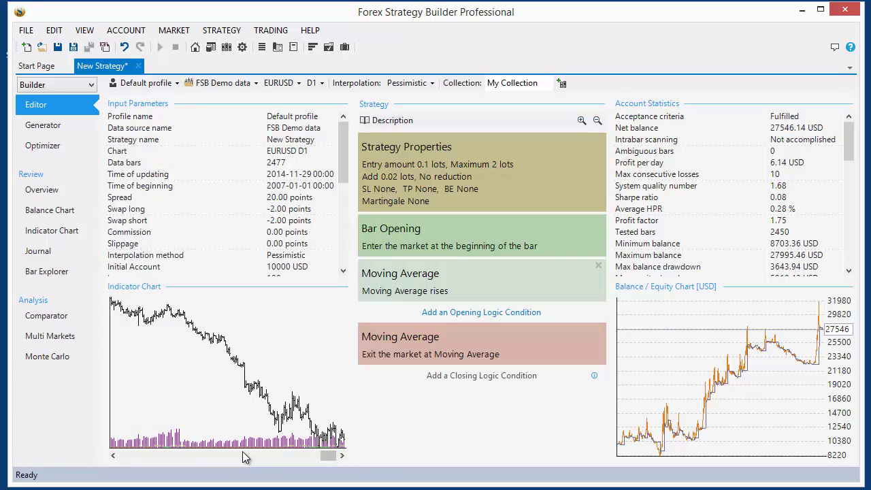
Step: Set the maximum position amount in the strategy properties to 0.20 lots
left_click(535, 165)
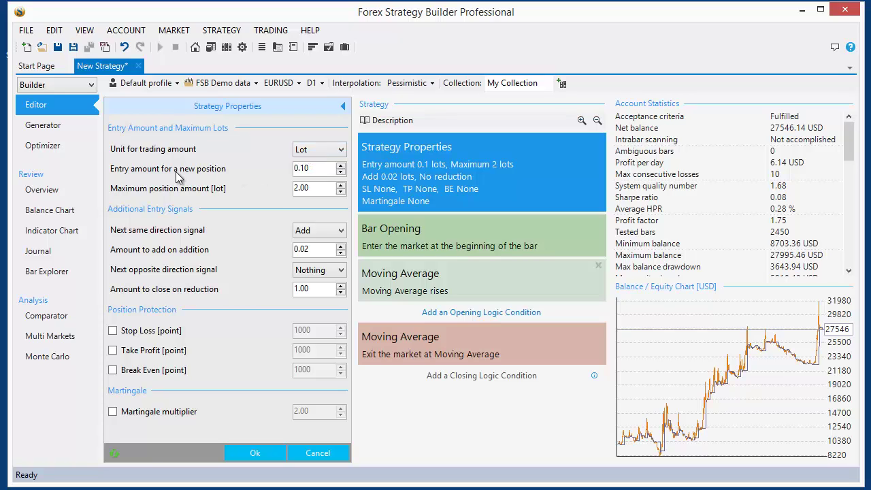
double_click(306, 190)
type("0.20")
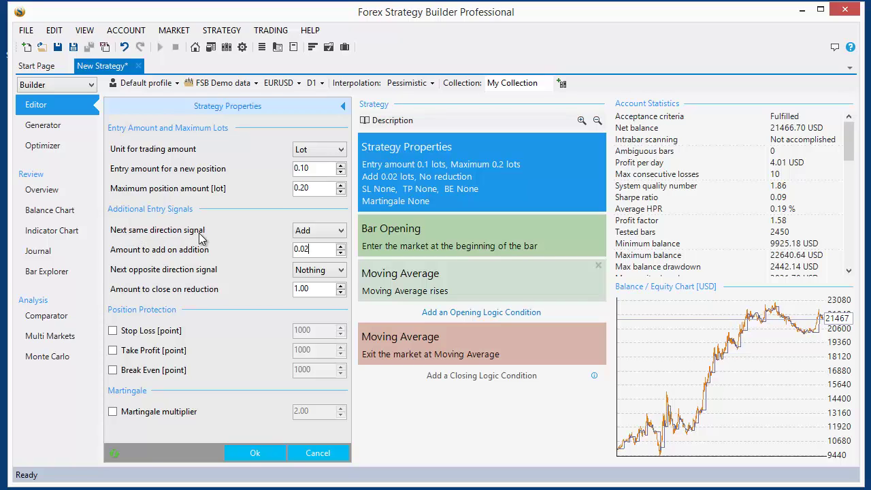
Step: Try Nothing as the next same direction signal and restore it to Add
left_click(329, 231)
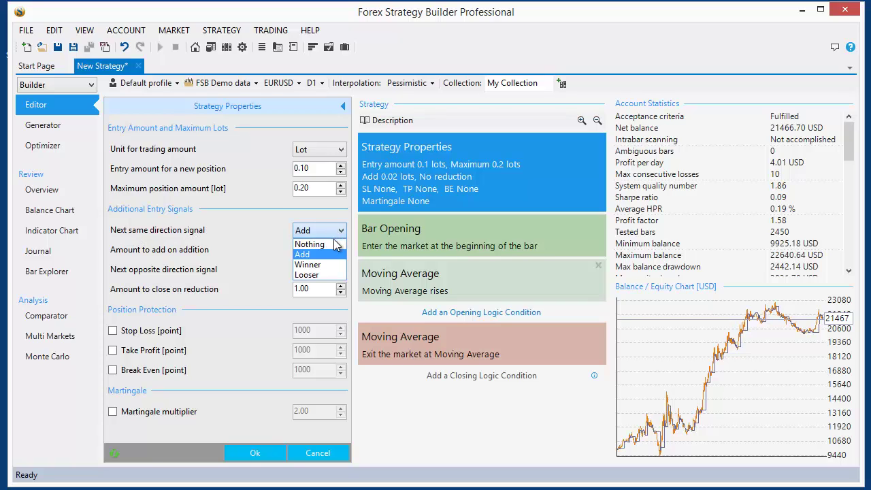
left_click(330, 244)
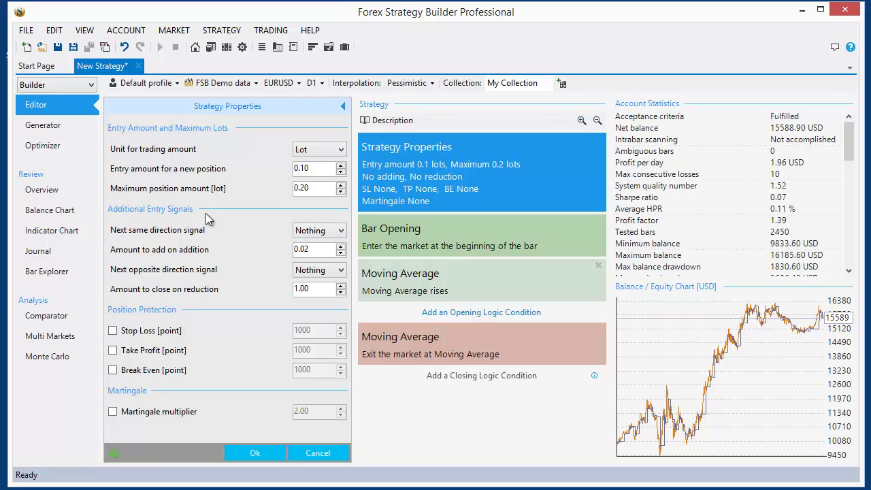
left_click(325, 233)
left_click(315, 257)
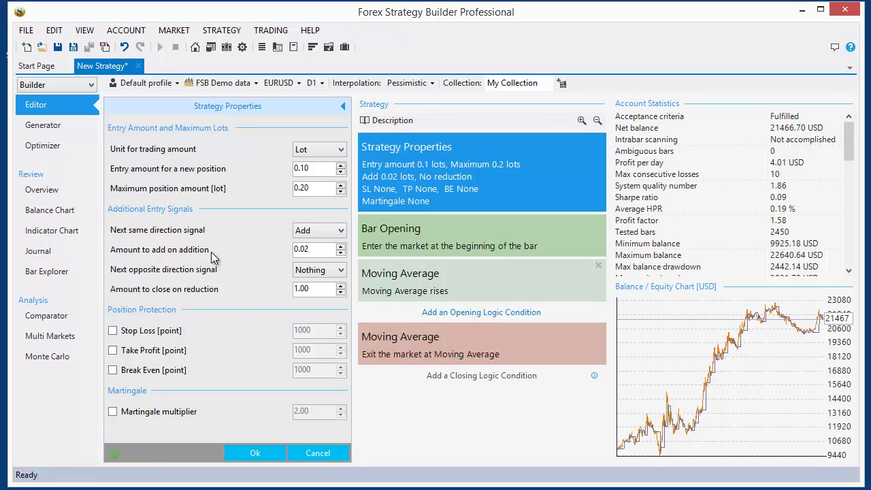
Step: Keep the amount to add on addition at 0.02 lots and accept the strategy properties
left_click(315, 249)
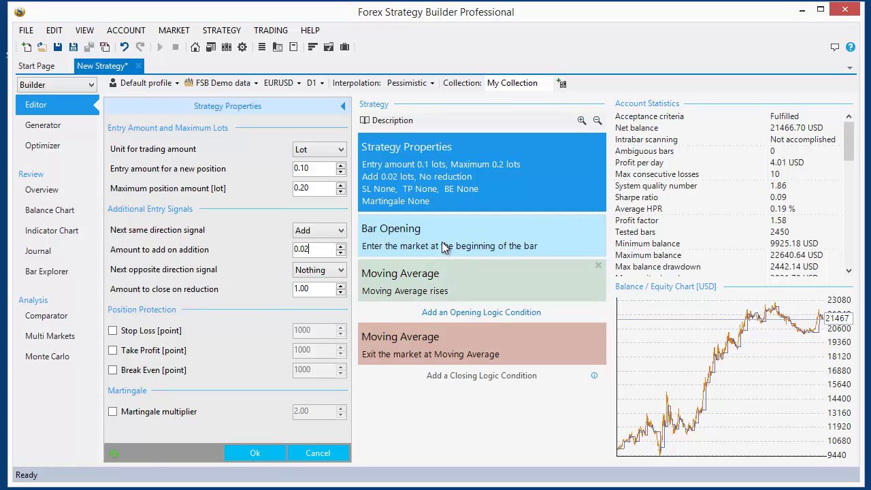
mouse_move(442, 247)
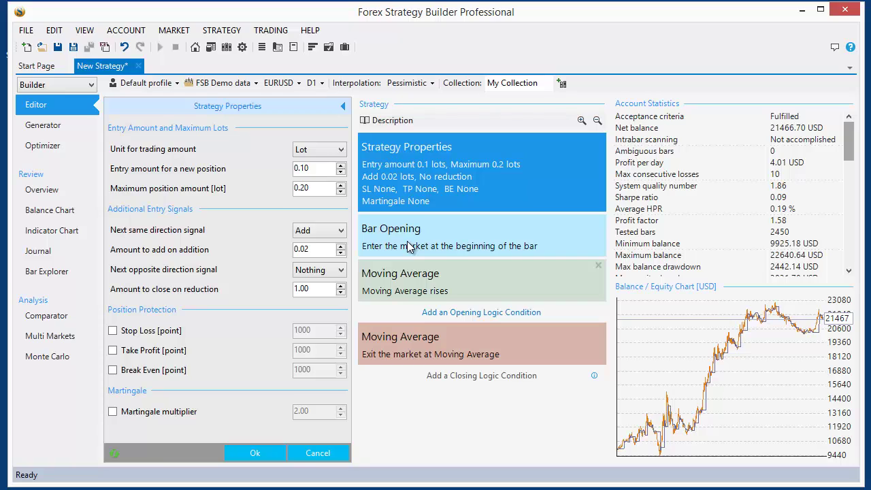
mouse_move(408, 246)
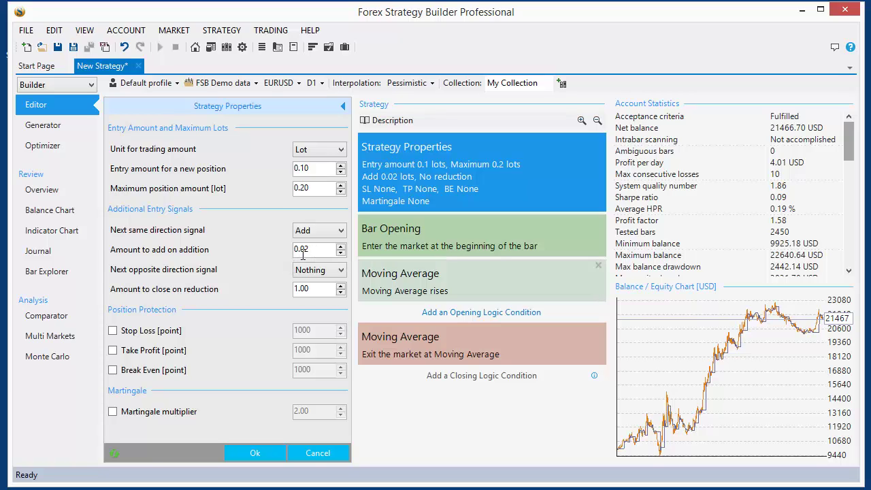
left_click(254, 455)
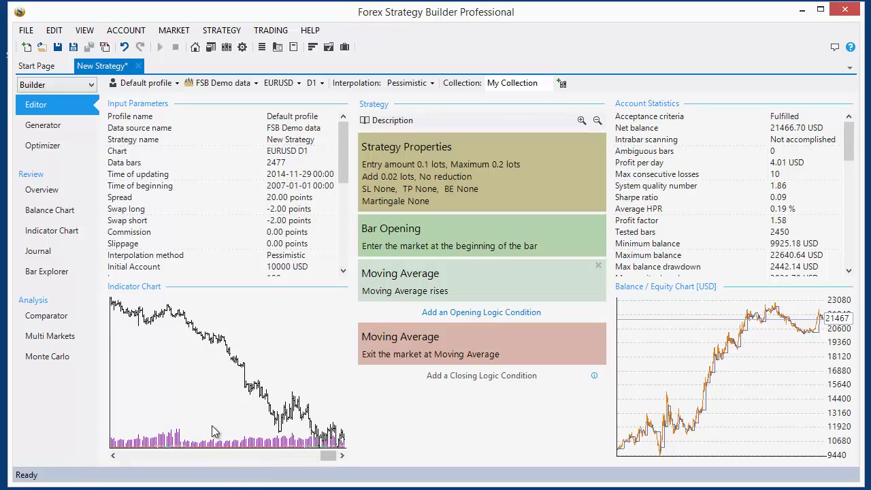
Step: Open the strategy's Journal and examine the amounts of the opened positions and their additions
left_click(44, 256)
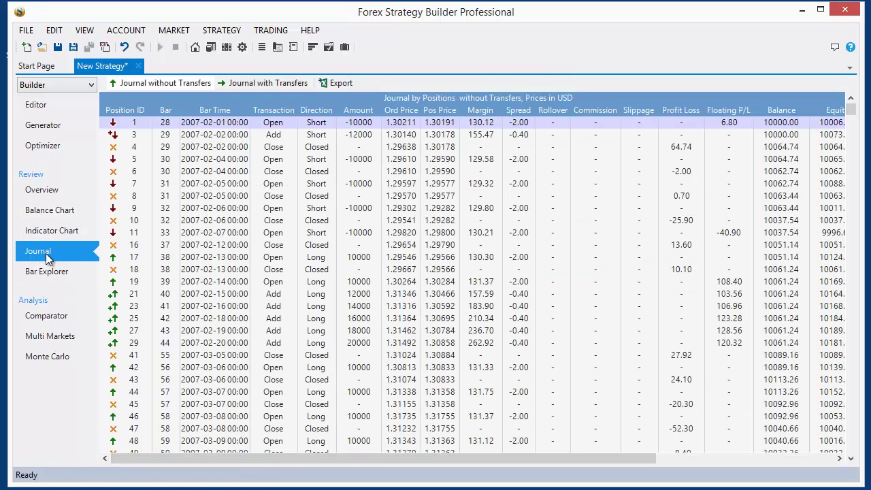
left_click(236, 243)
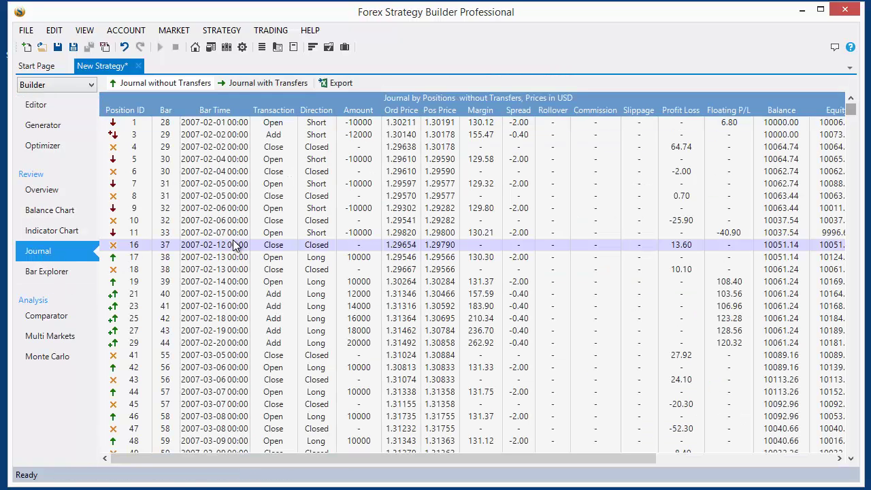
left_click(355, 123)
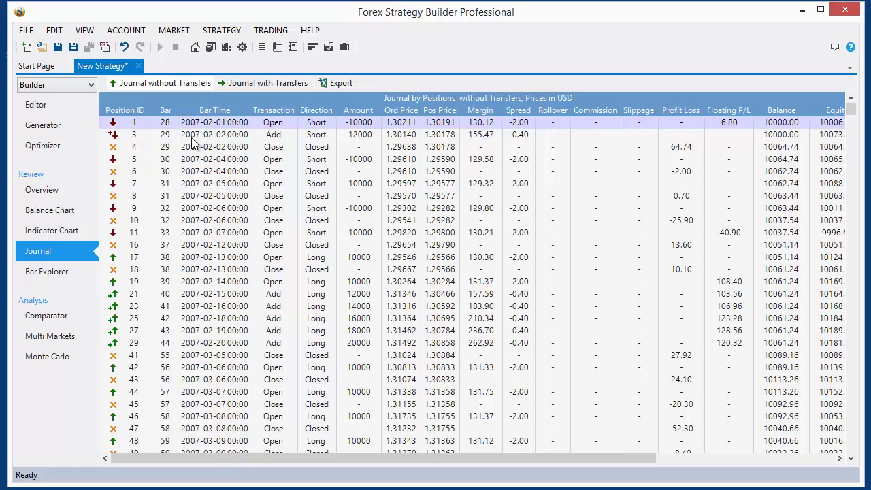
left_click(272, 138)
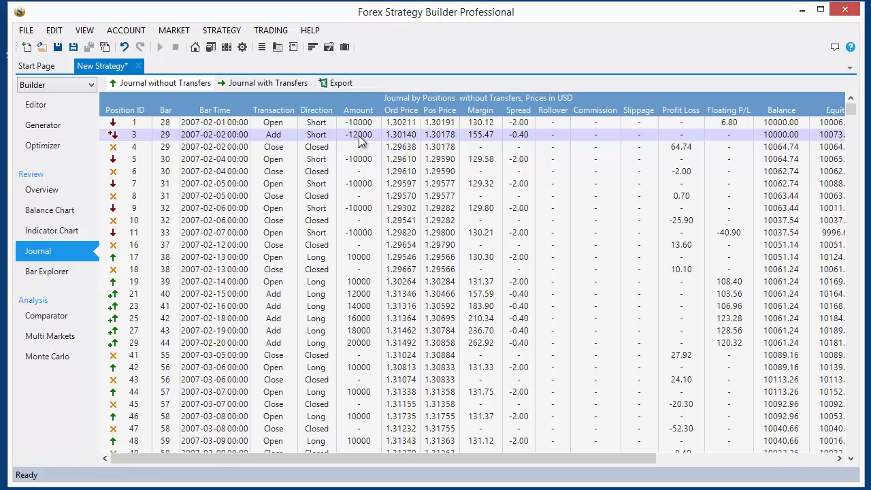
left_click(361, 283)
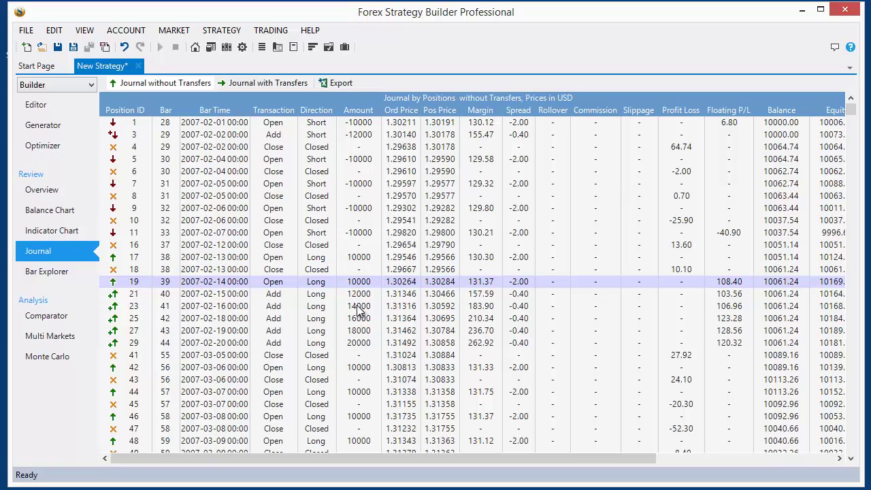
left_click(357, 346)
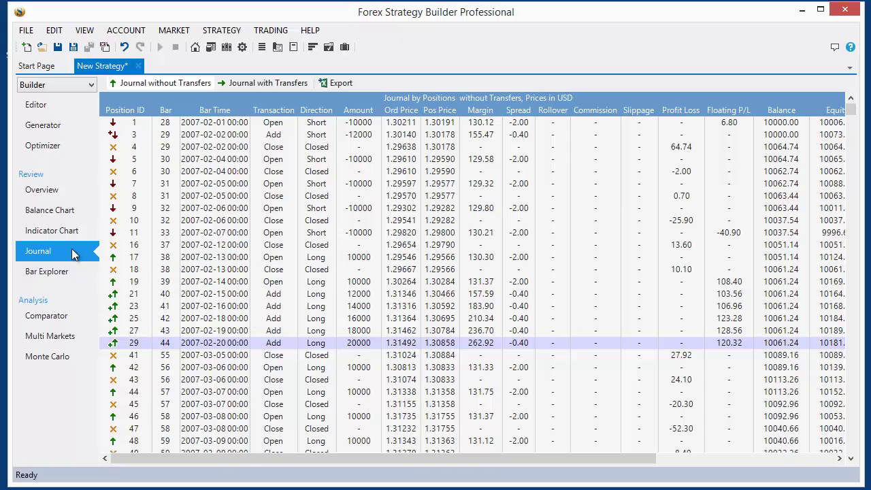
Step: Examine the entries, additions and Moving Average exits on the Indicator Chart around February and March 2014
left_click(53, 234)
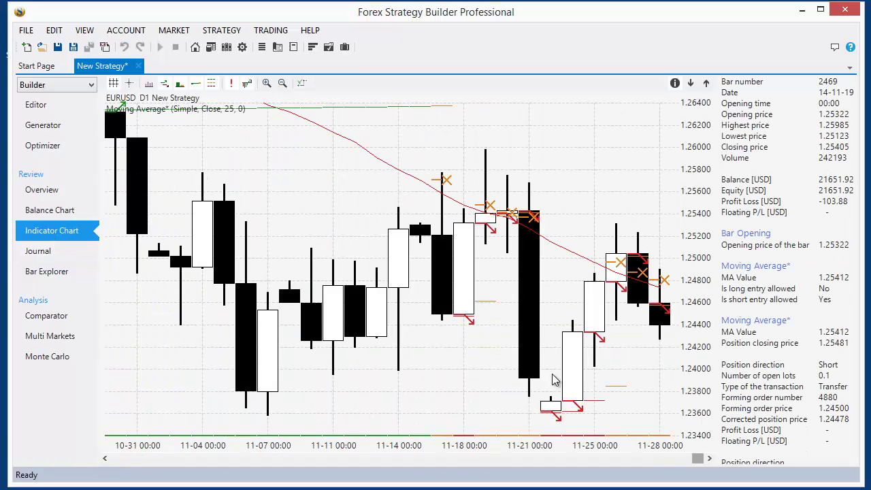
scroll(484, 315, "up", 10)
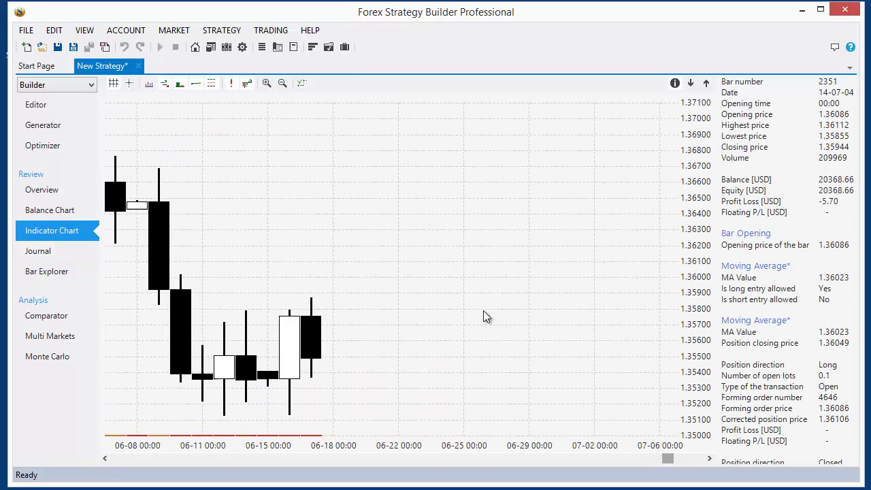
scroll(484, 316, "up", 2)
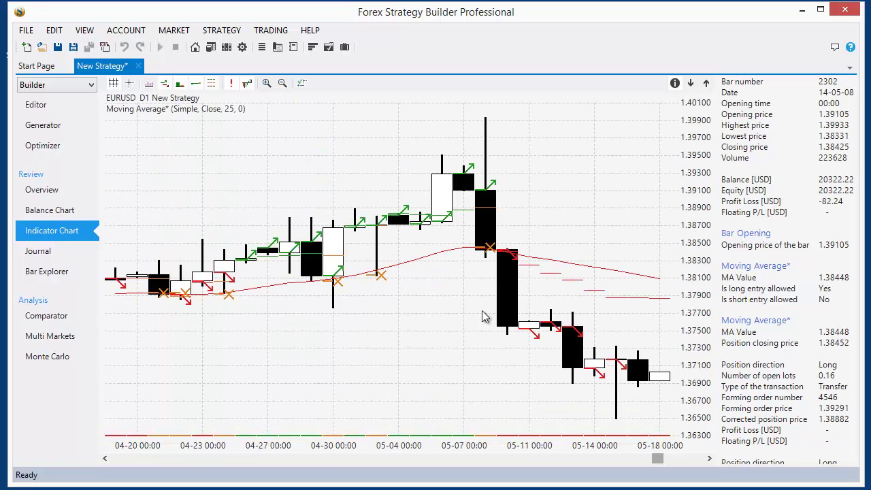
scroll(482, 311, "up", 4)
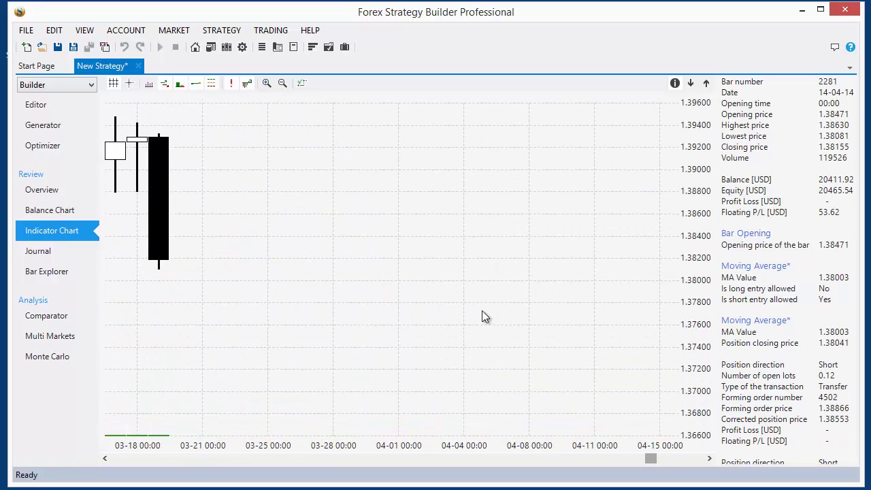
scroll(483, 315, "up", 3)
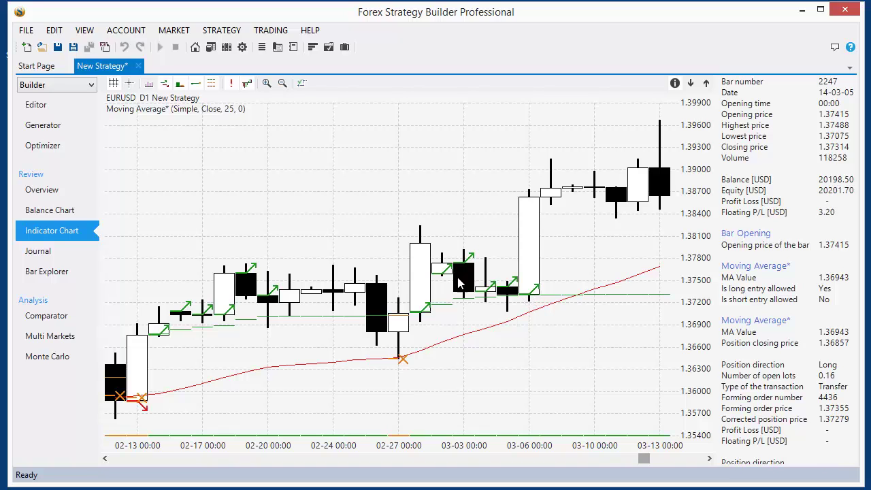
Step: Set the maximum position amount in the strategy properties to 0.30 lots and accept it
left_click(53, 110)
left_click(445, 189)
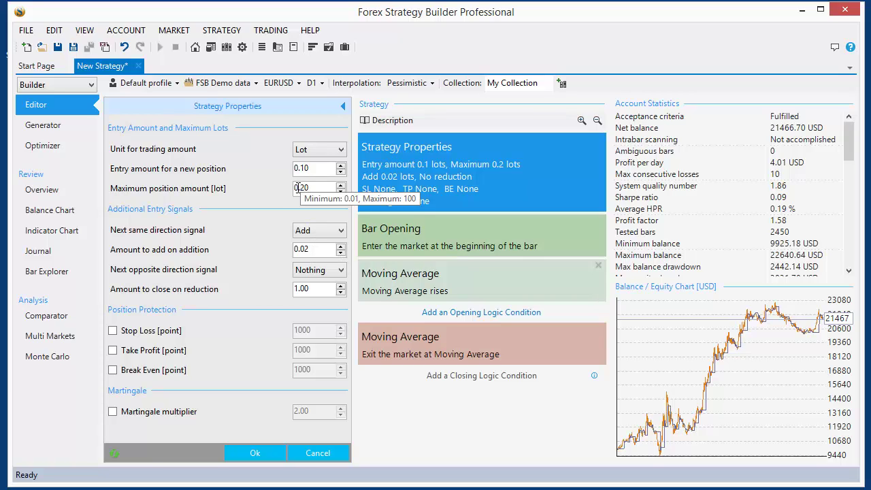
left_click_drag(304, 188, 294, 191)
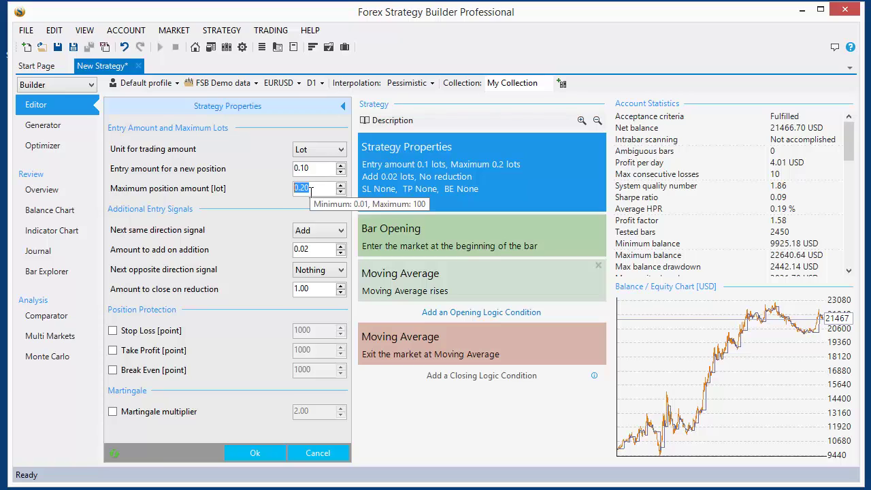
left_click(311, 193)
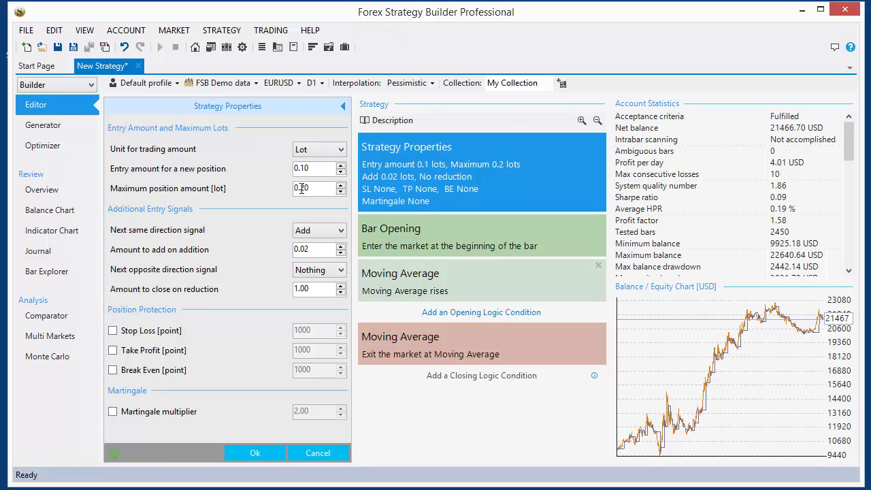
left_click_drag(302, 189, 313, 190)
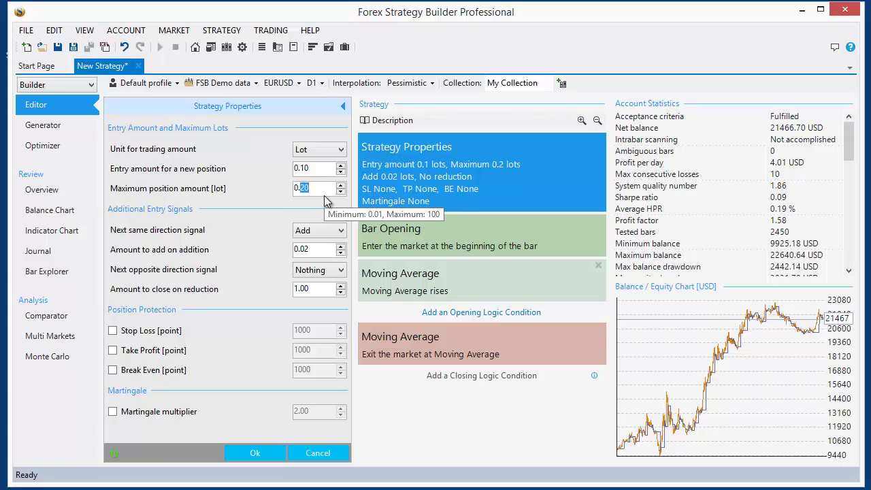
type("3")
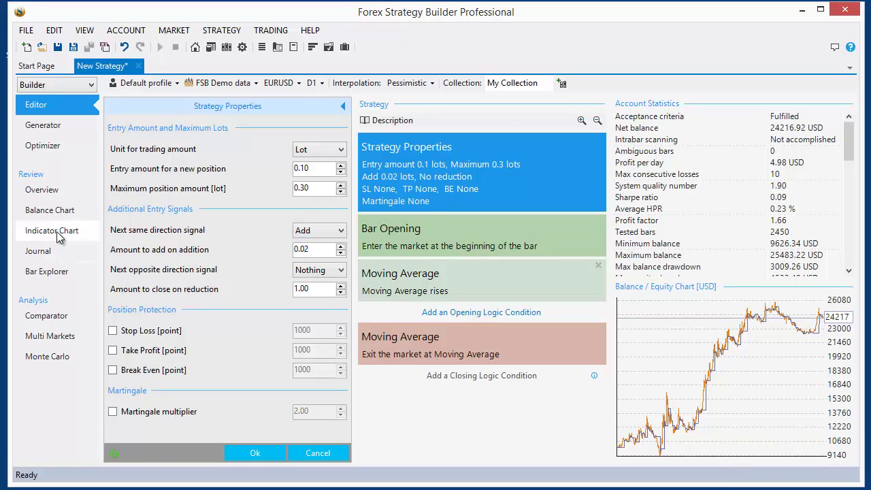
left_click(251, 454)
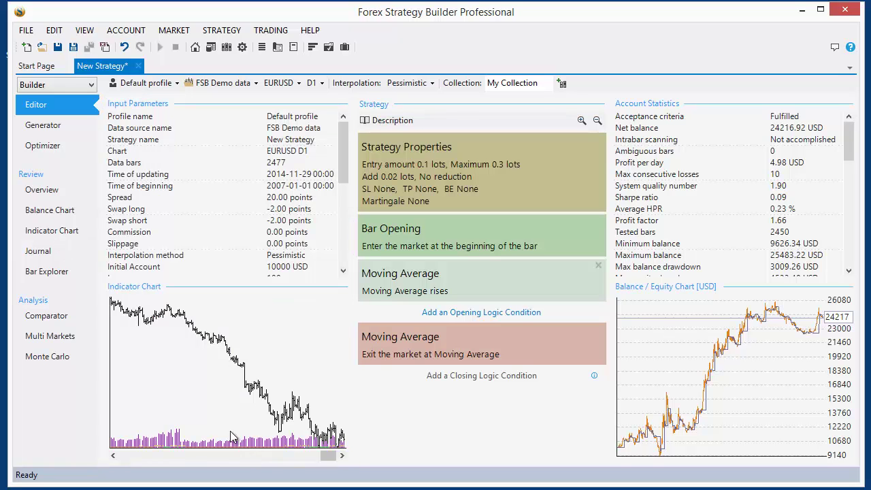
Step: Examine the Indicator Chart around February and March 2014 for position additions under the new maximum amount
left_click(55, 231)
scroll(393, 351, "down", 10)
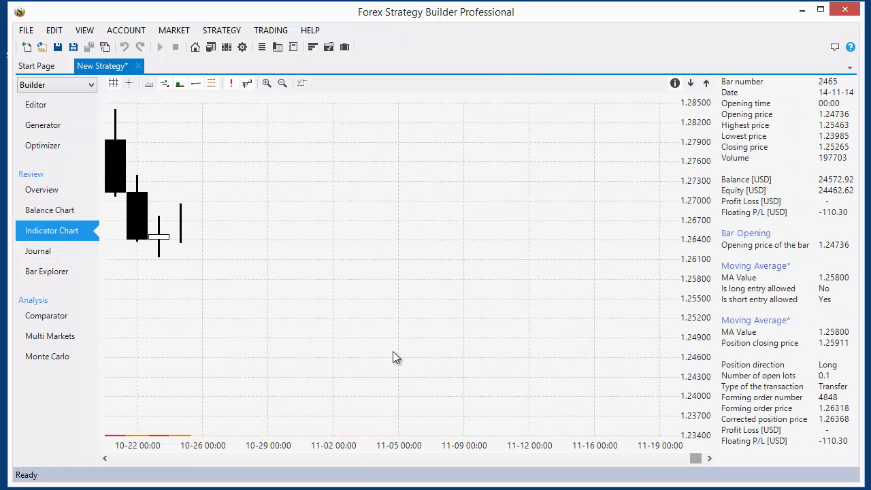
scroll(394, 352, "down", 10)
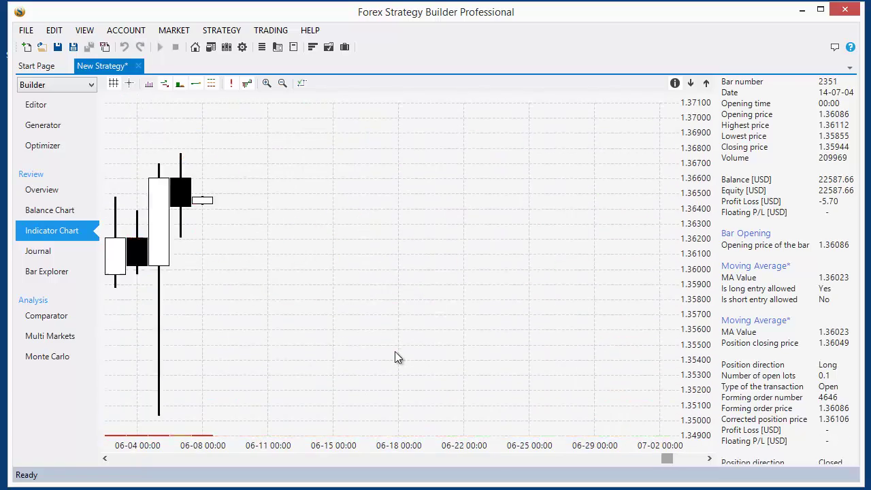
scroll(395, 351, "down", 8)
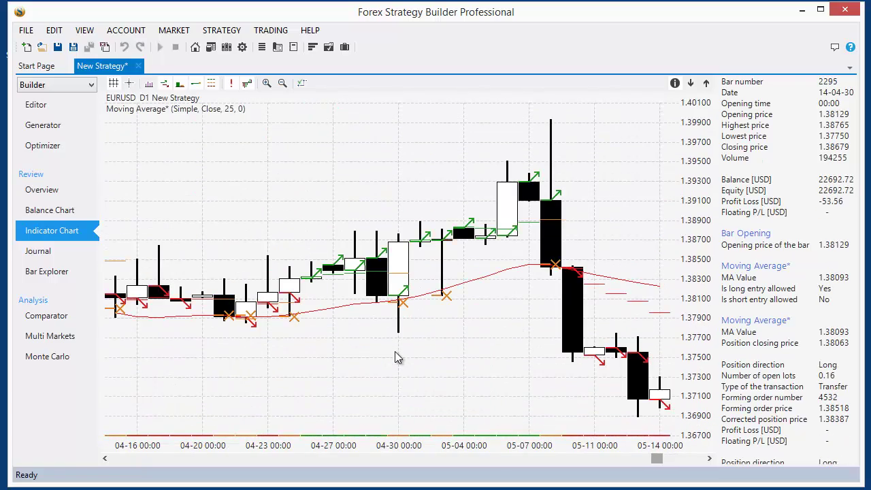
scroll(396, 352, "down", 3)
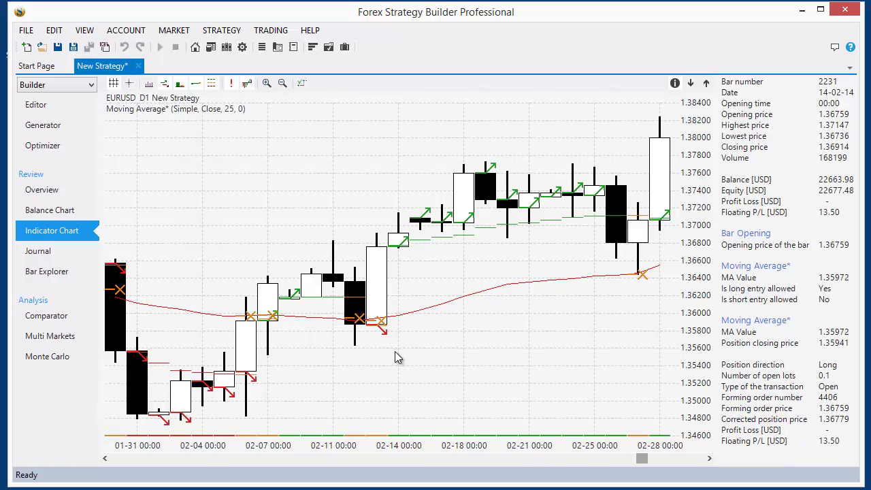
scroll(399, 358, "up", 1)
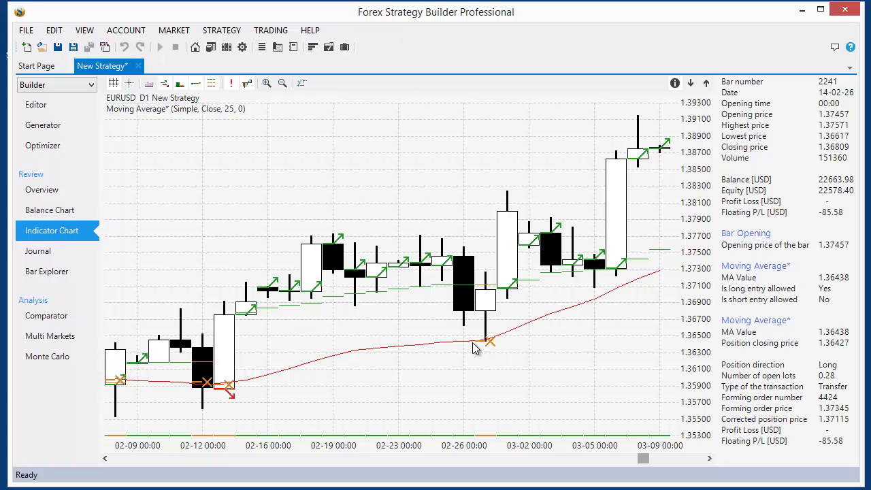
scroll(510, 341, "down", 2)
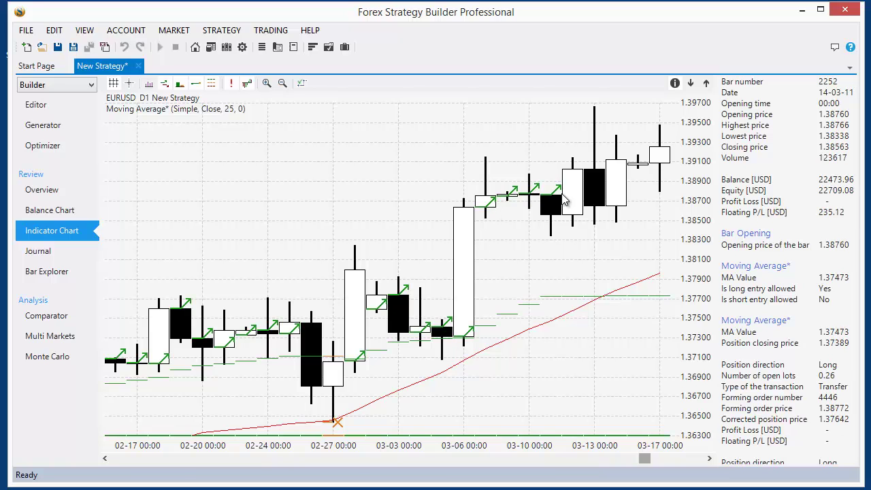
scroll(594, 232, "down", 3)
scroll(594, 232, "up", 3)
Step: Reopen the strategy properties, try a maximum position amount of 0.32 lots and restore it to 0.30
left_click(52, 109)
left_click(378, 192)
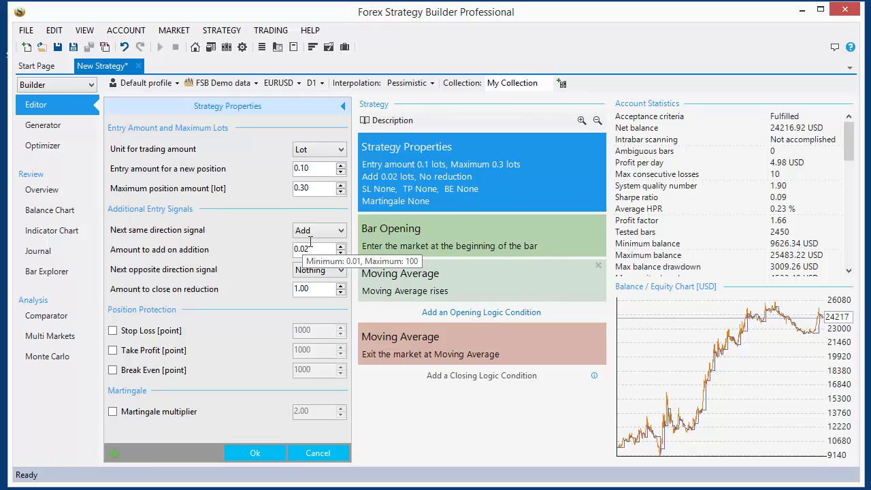
left_click(340, 185)
left_click(341, 185)
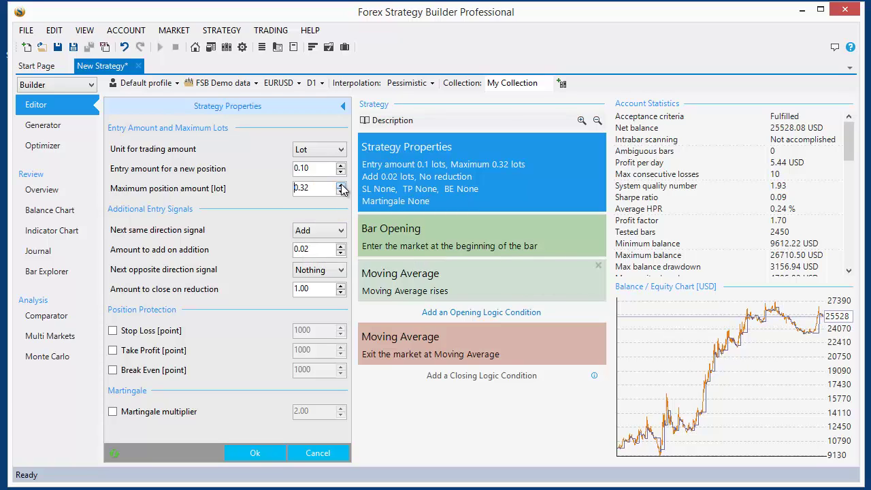
left_click(341, 191)
left_click(341, 191)
left_click(341, 191)
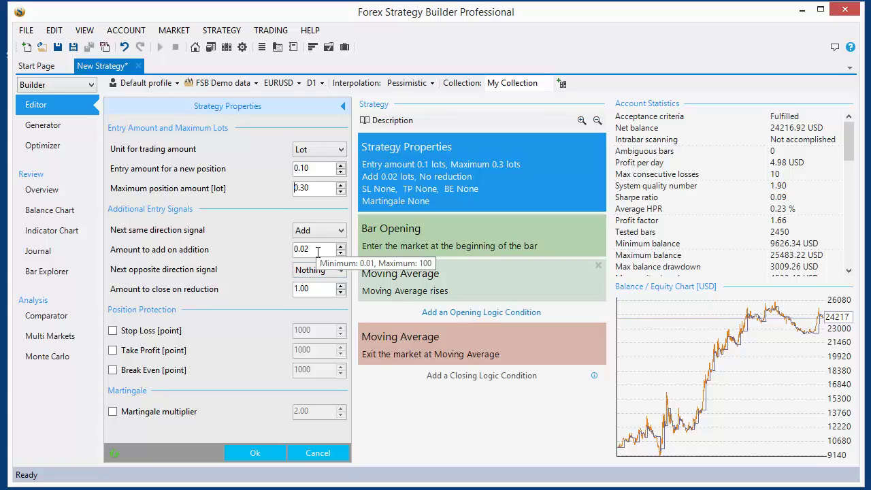
Step: Set the next same direction signal to Winner and the maximum position amount to 0.20 lots
left_click_drag(300, 252, 310, 252)
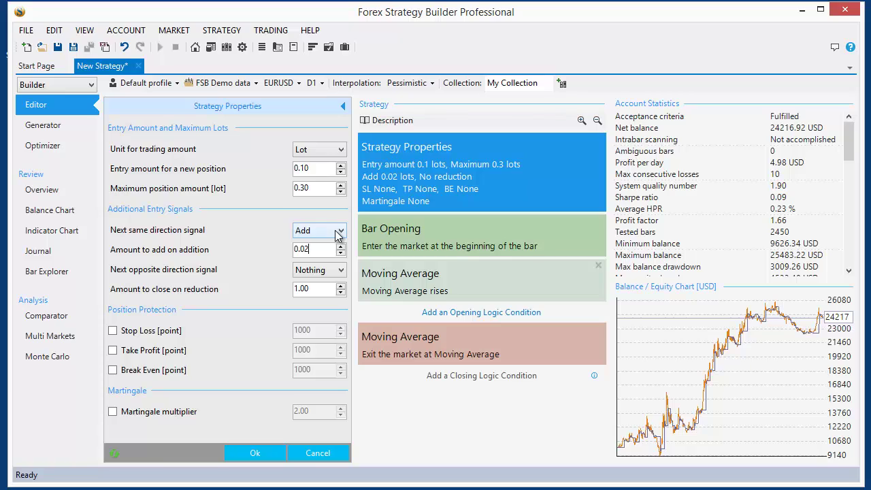
left_click(338, 233)
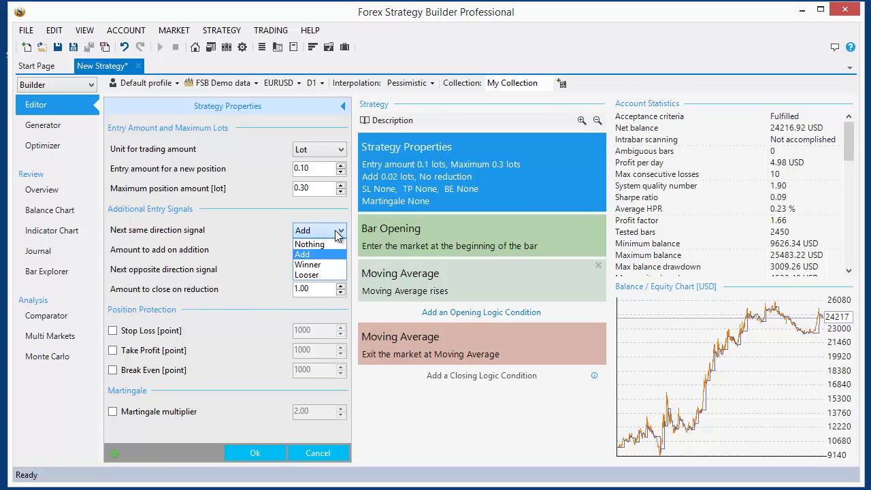
left_click(325, 265)
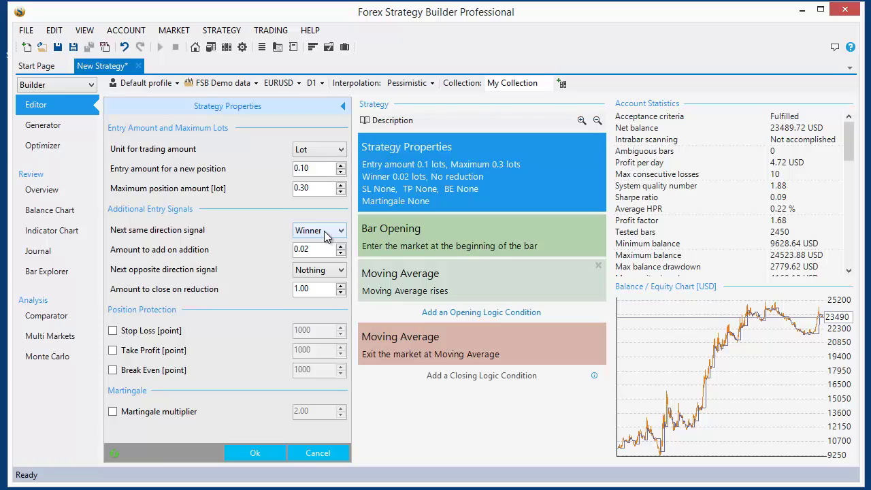
left_click_drag(300, 189, 317, 196)
type("2")
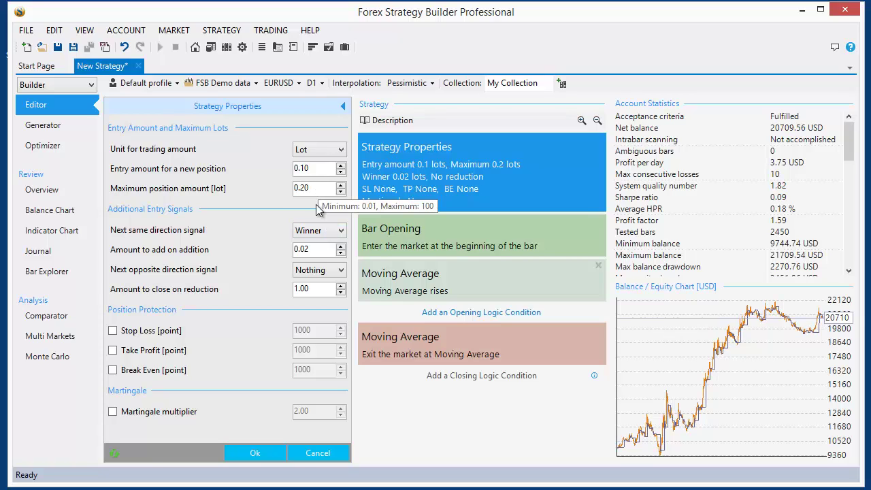
Step: Examine the trades on the indicator chart from November back to late June 2014 with additions made only to winning positions
left_click(59, 231)
scroll(464, 286, "up", 5)
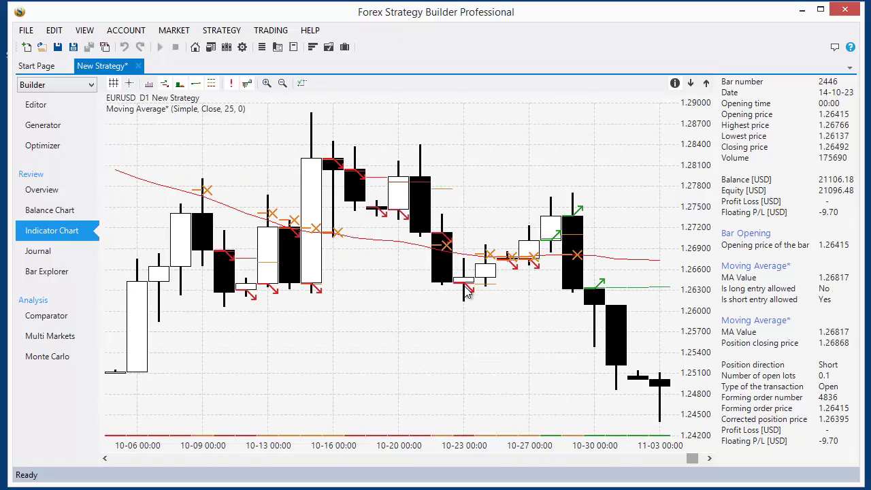
scroll(468, 293, "down", 3)
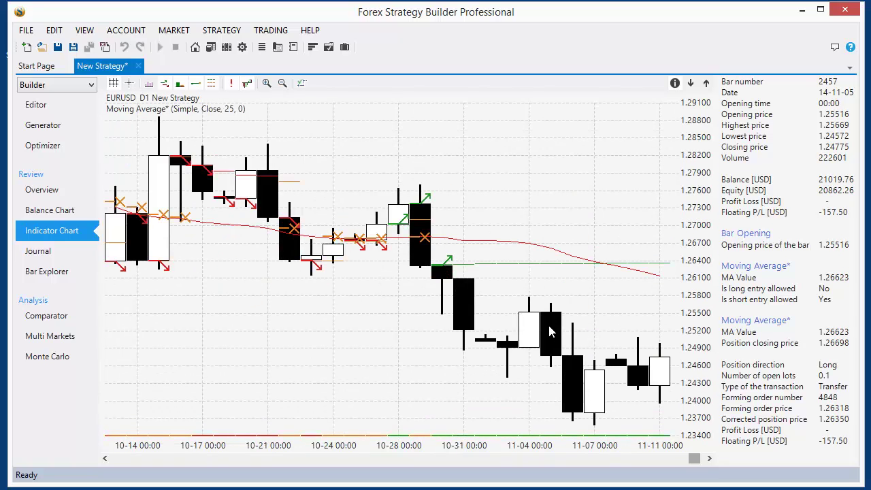
scroll(550, 332, "up", 20)
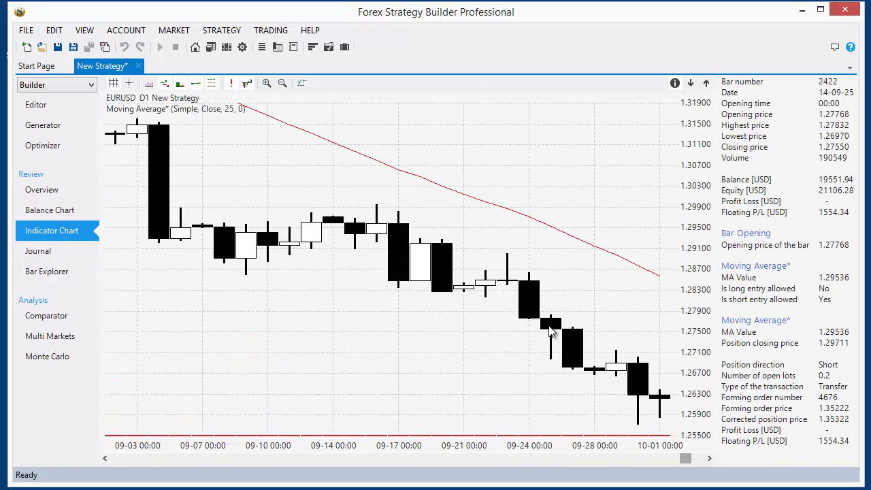
scroll(550, 332, "up", 10)
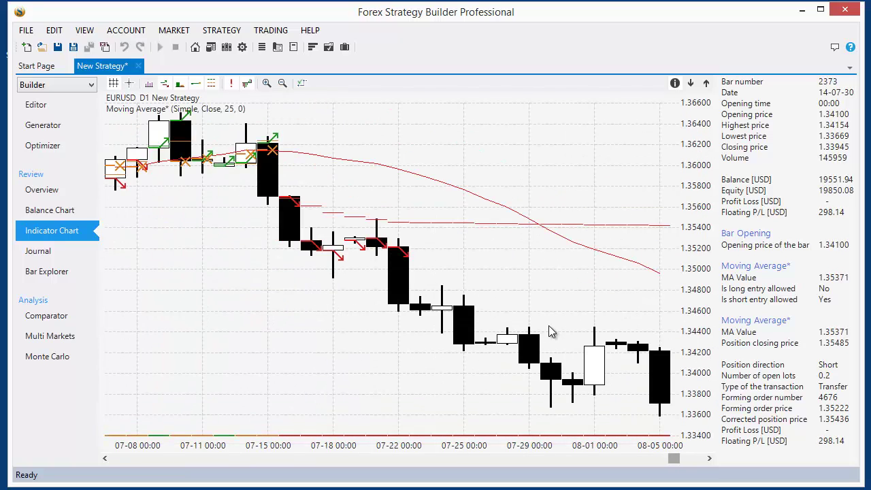
scroll(551, 331, "up", 3)
scroll(551, 332, "down", 3)
scroll(551, 331, "up", 3)
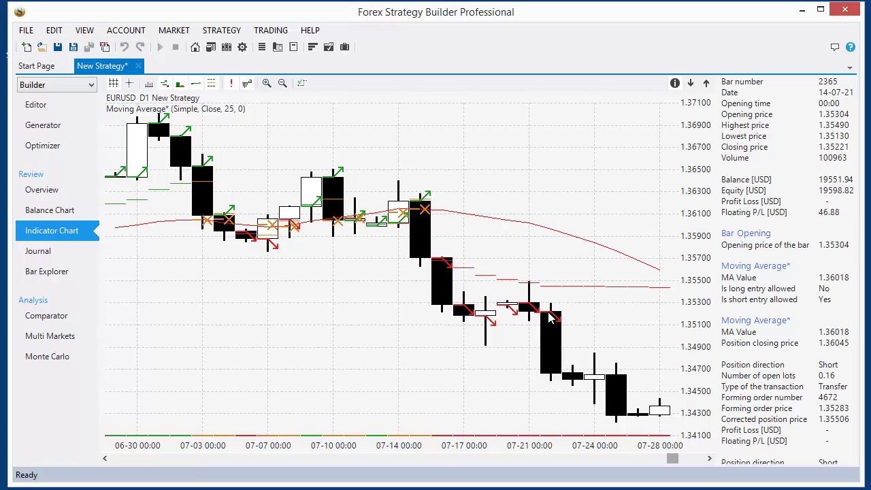
scroll(447, 269, "up", 3)
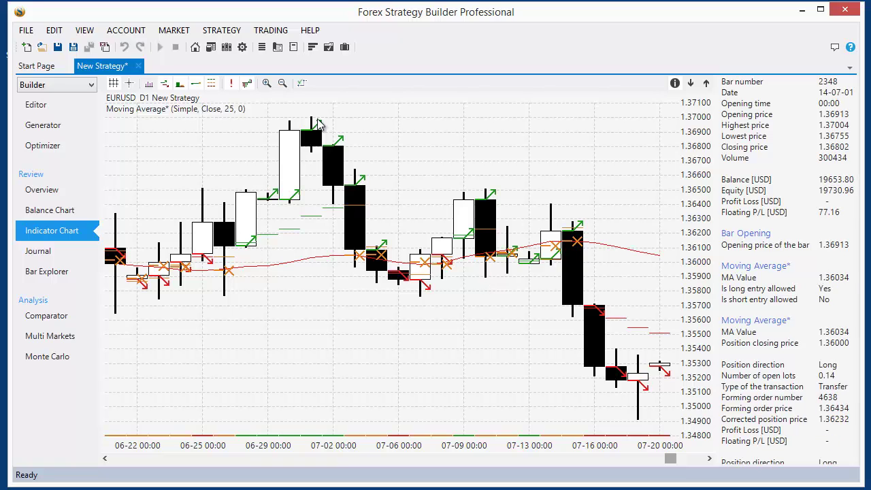
Step: Change the next same direction signal to Looser in the strategy properties and apply it
left_click(35, 104)
left_click(400, 185)
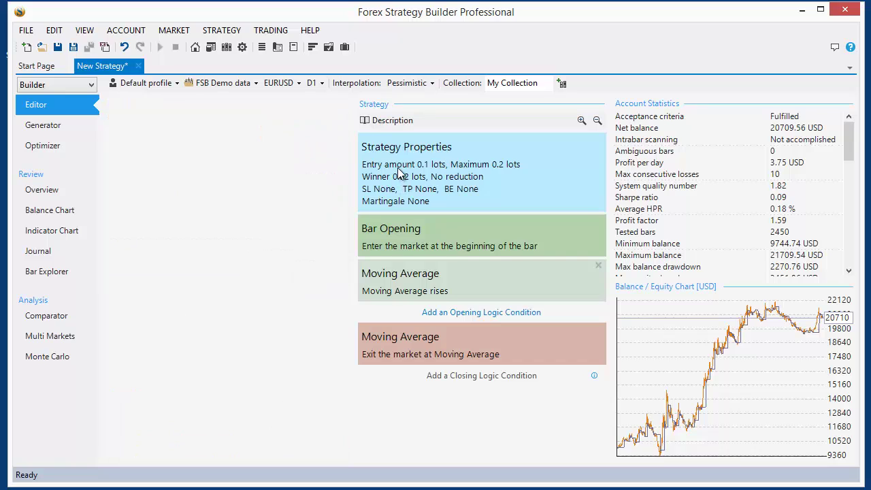
left_click(326, 232)
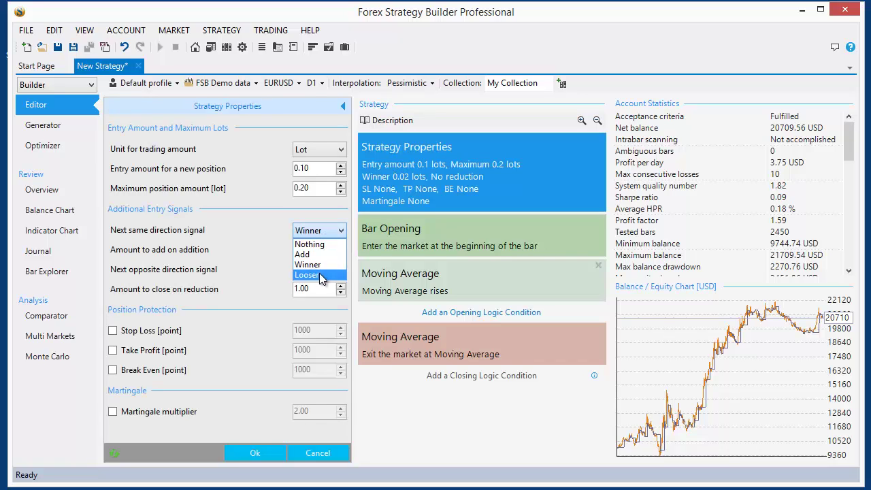
left_click(324, 274)
left_click(250, 447)
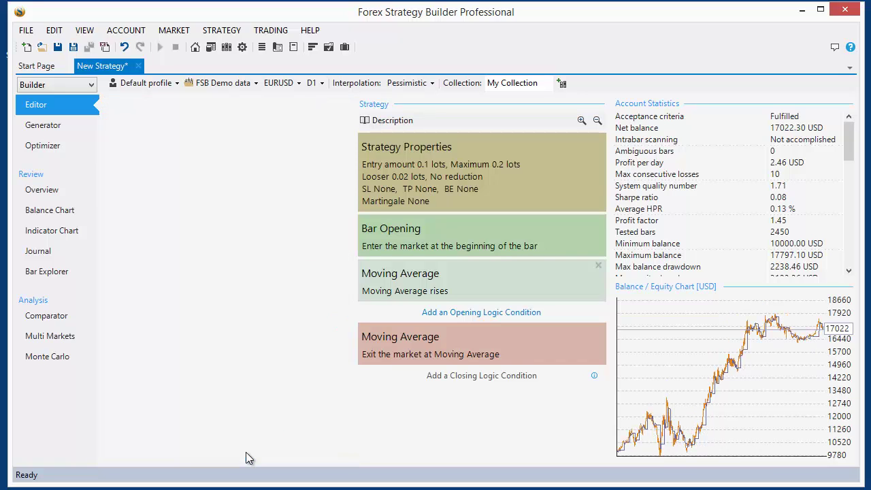
Step: Examine on the indicator chart how same direction signals are traded with the Looser setting, back to July 2014
left_click(63, 231)
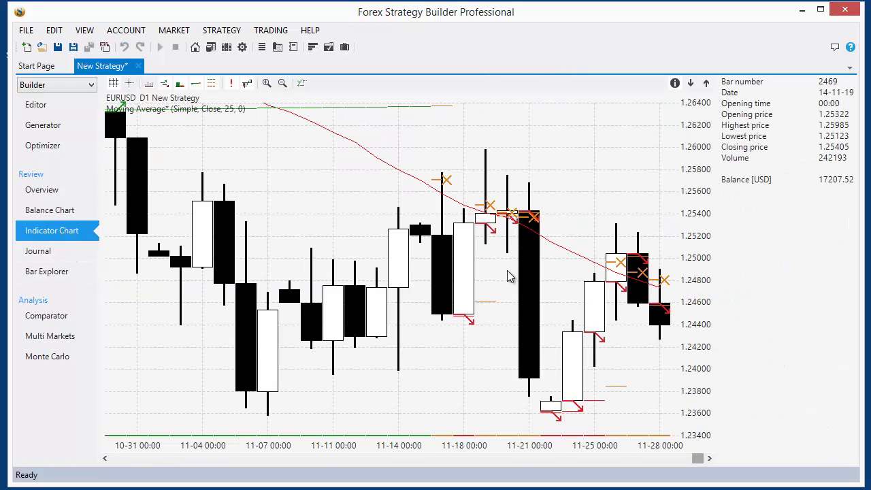
scroll(518, 299, "down", 5)
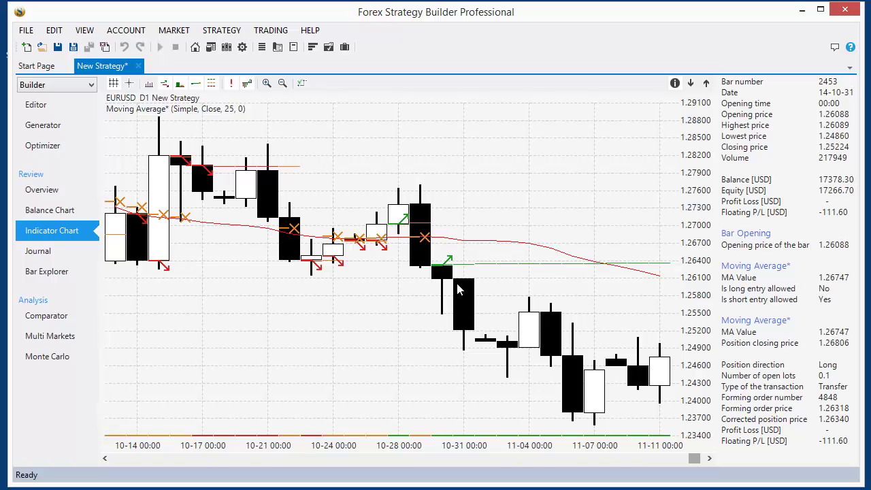
scroll(447, 273, "down", 20)
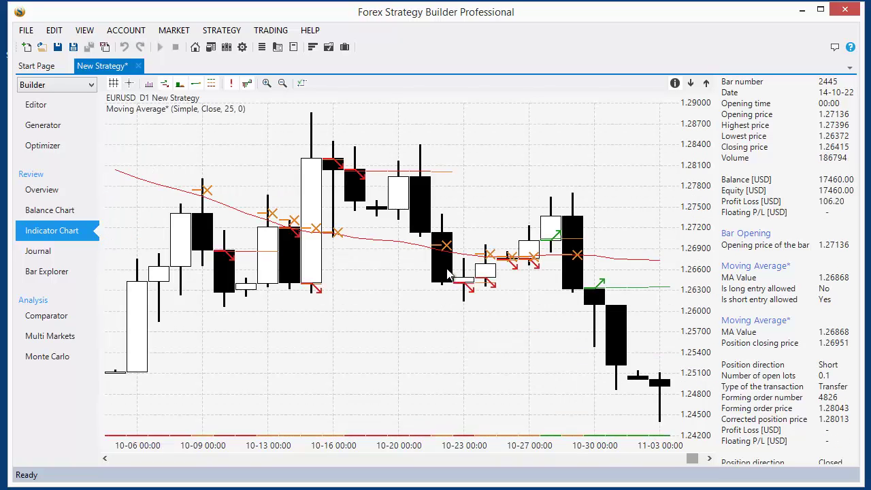
scroll(448, 276, "down", 5)
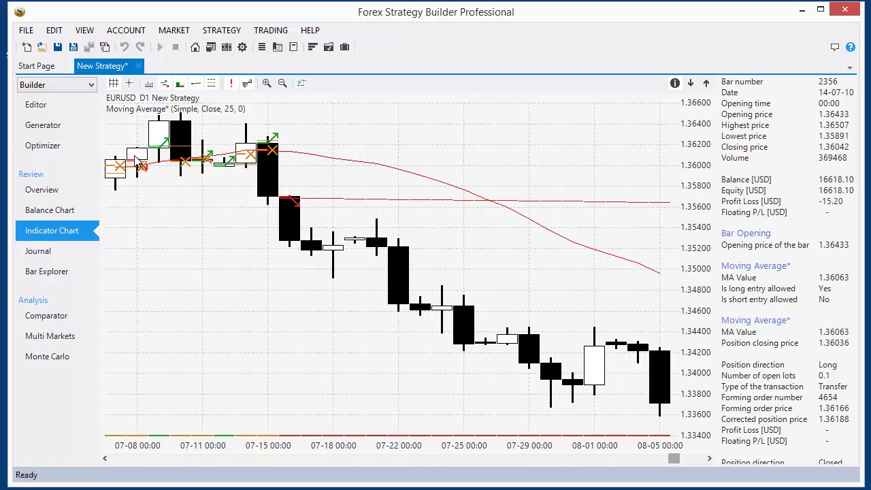
Step: Reopen the strategy properties and try Winner and Looser in turn as the next same direction signal
left_click(48, 109)
left_click(385, 151)
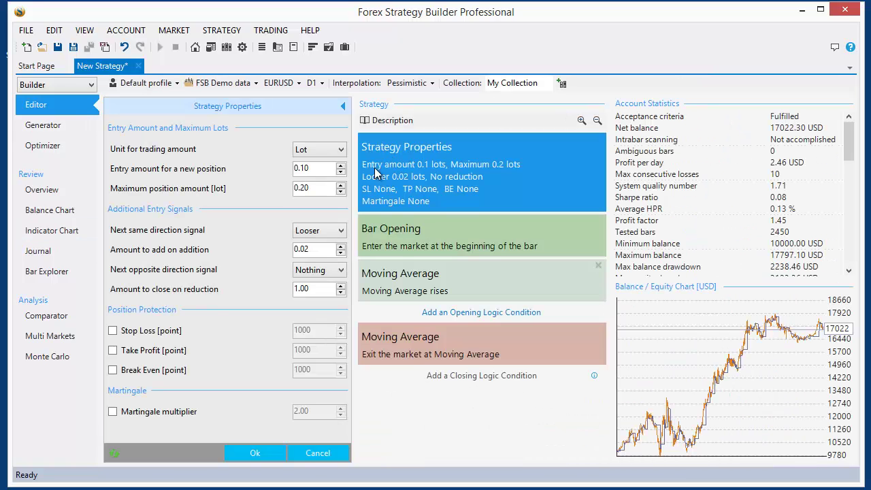
left_click(318, 234)
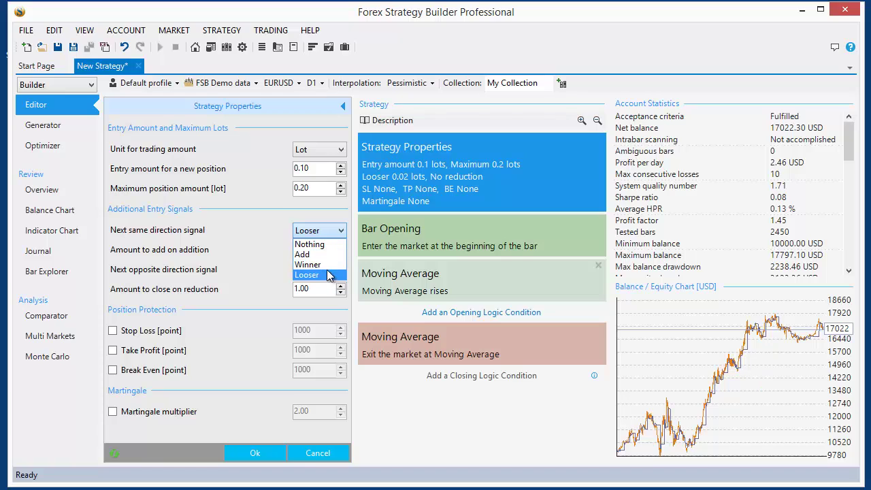
left_click(328, 264)
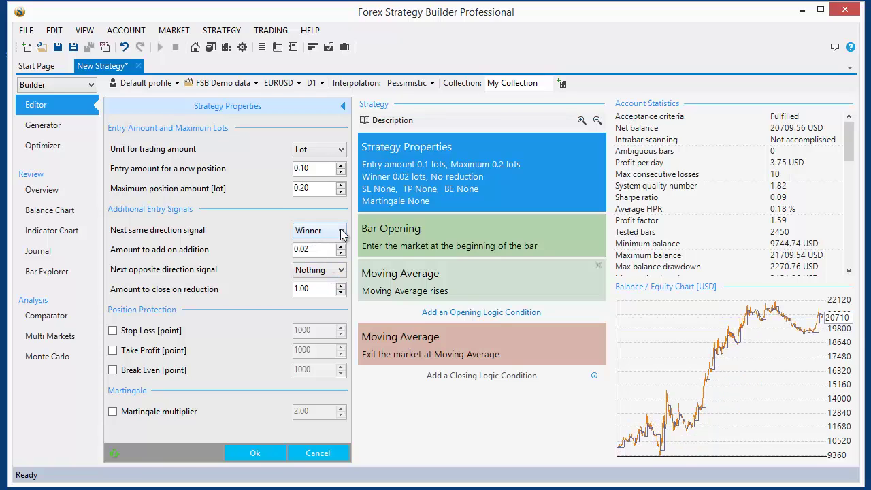
left_click(343, 234)
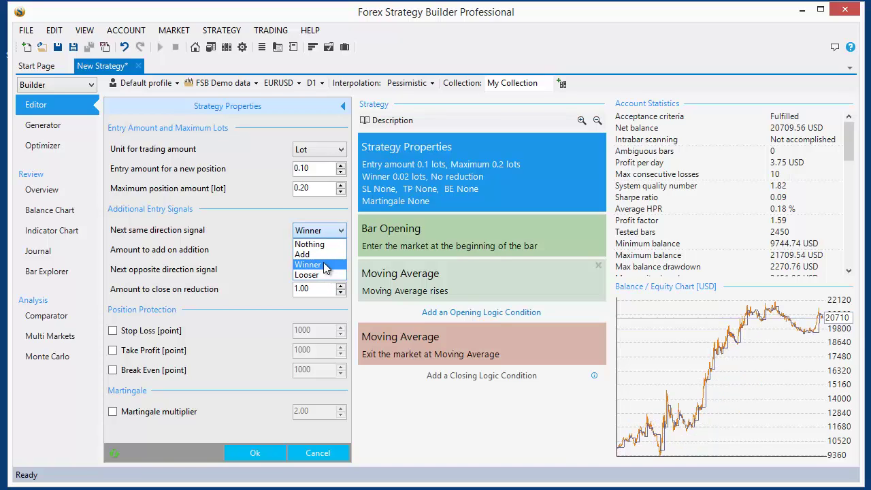
left_click(325, 266)
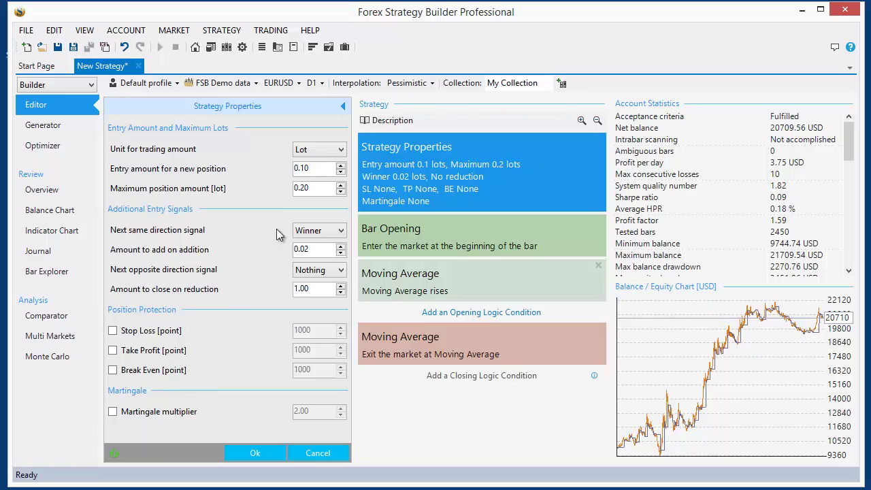
left_click(321, 230)
left_click(324, 280)
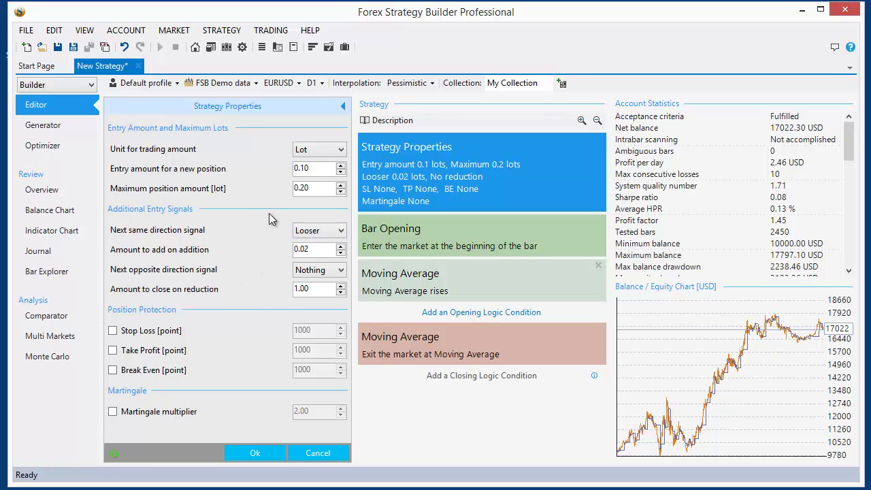
Step: Set the next same direction signal to Nothing and the next opposite direction signal to Reduce
left_click(317, 235)
left_click(319, 243)
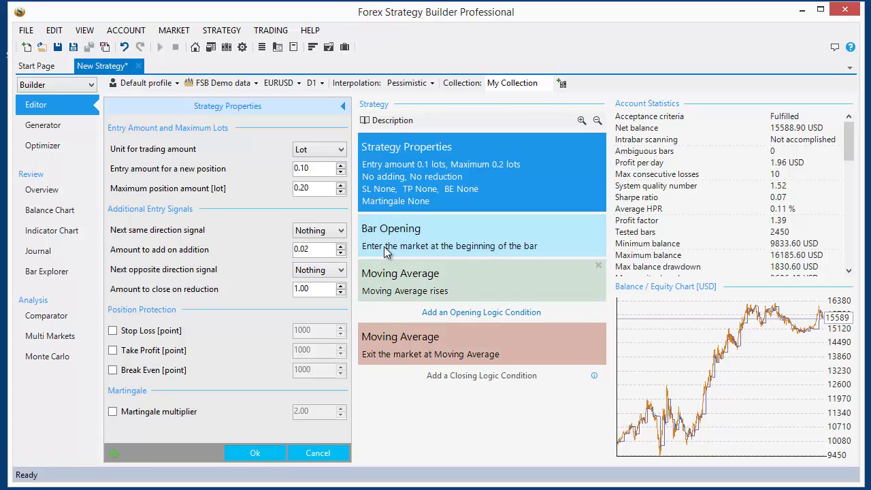
left_click(333, 275)
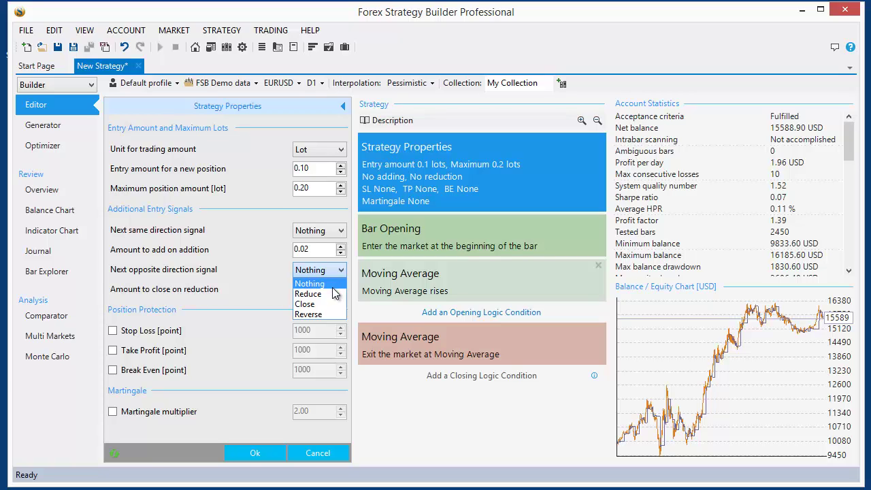
left_click(333, 293)
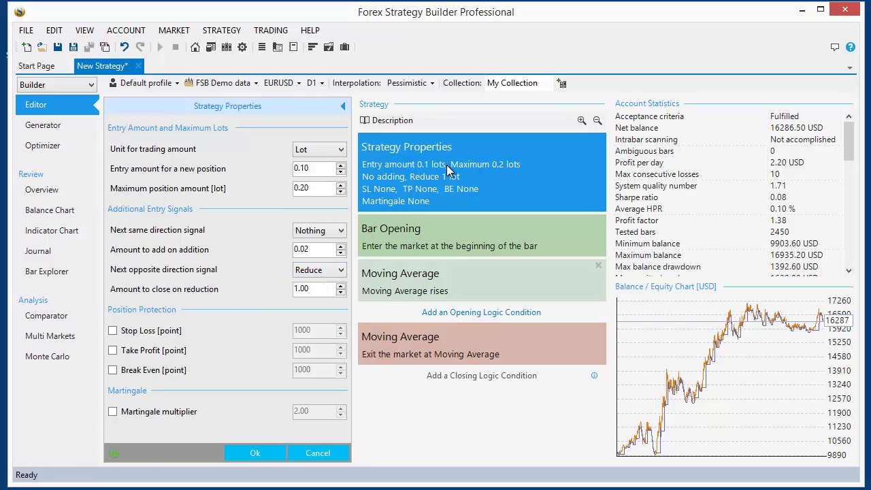
Step: Set the entry amount for a new position to 1.00 lot
left_click(306, 292)
left_click(310, 167)
type("1")
key("Return")
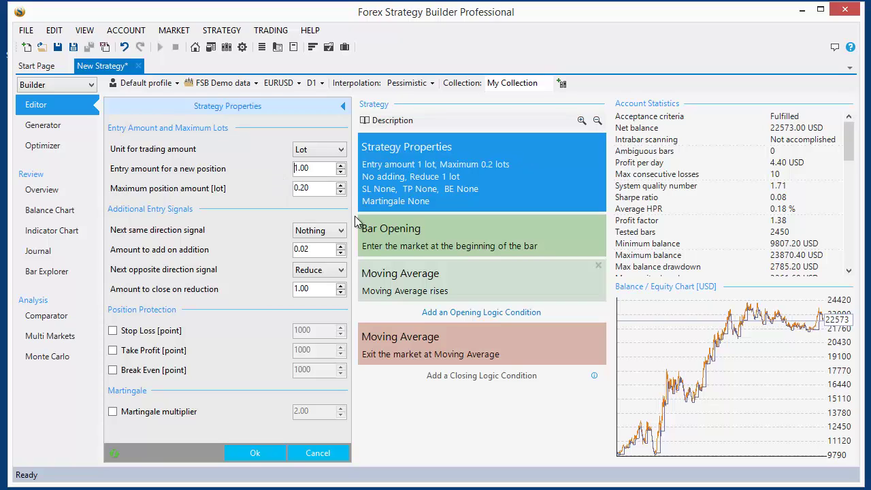
Step: Set the amount to close on reduction to 0.20 and the maximum position amount to 1.00 lot, and apply the strategy properties
double_click(314, 249)
key("Tab")
key("Tab")
type("0.20")
left_click(303, 188)
type("1.")
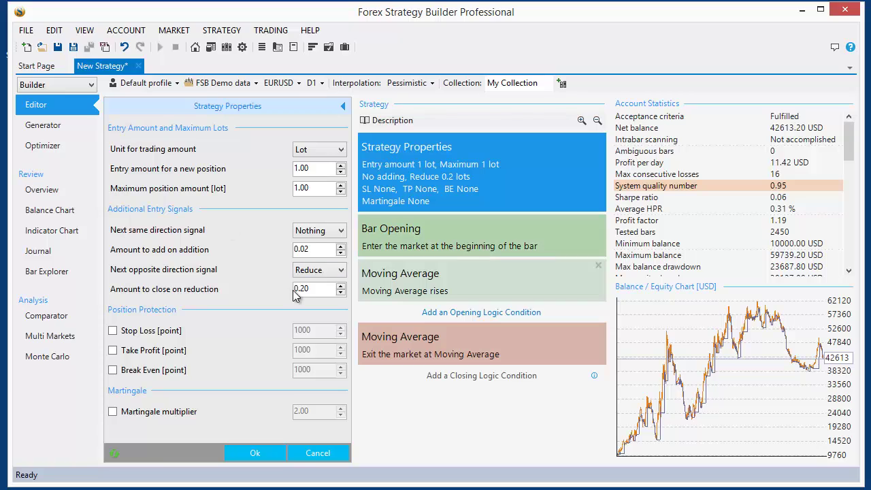
left_click(319, 288)
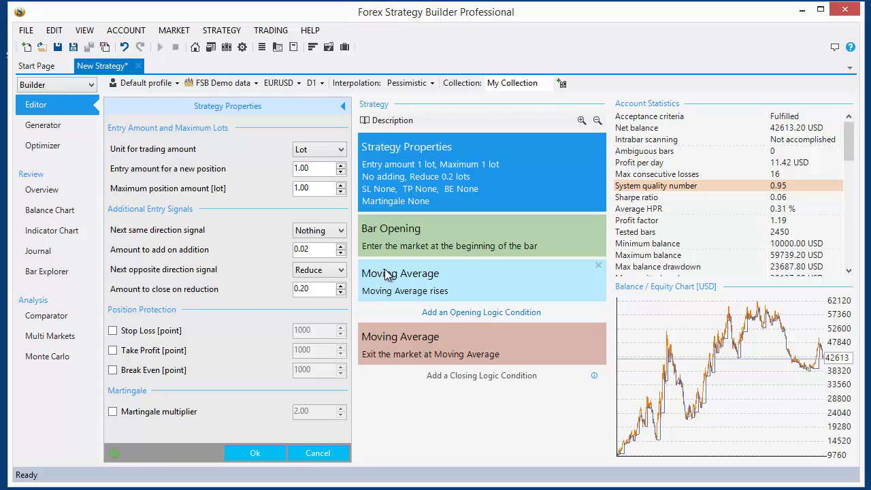
left_click(323, 290)
mouse_move(401, 270)
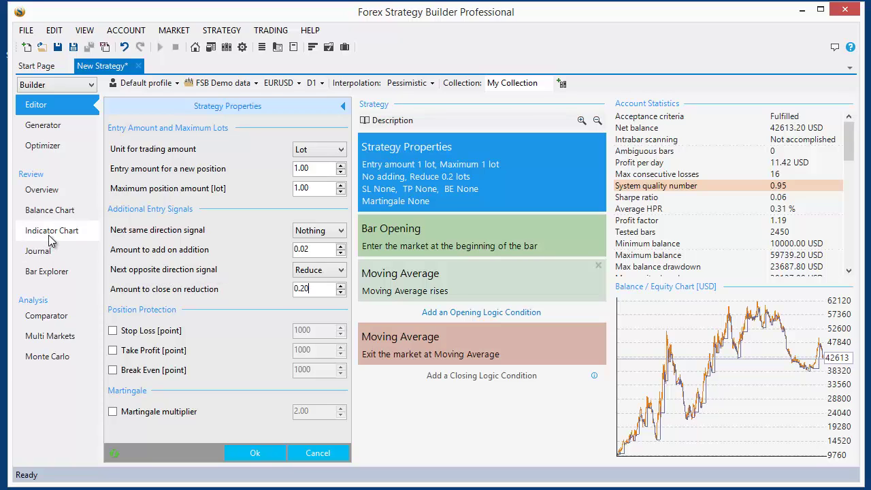
left_click(256, 452)
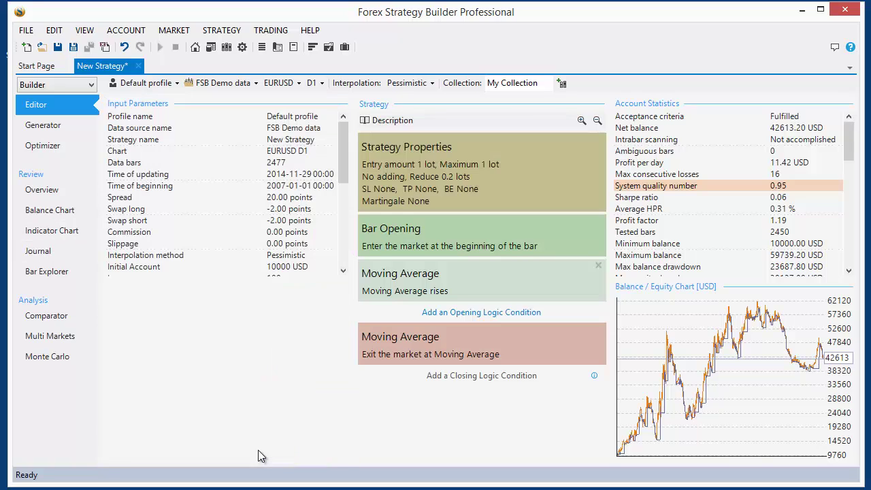
Step: Examine the July and August 2014 trades on the indicator chart with the Reduce setting applied
left_click(52, 230)
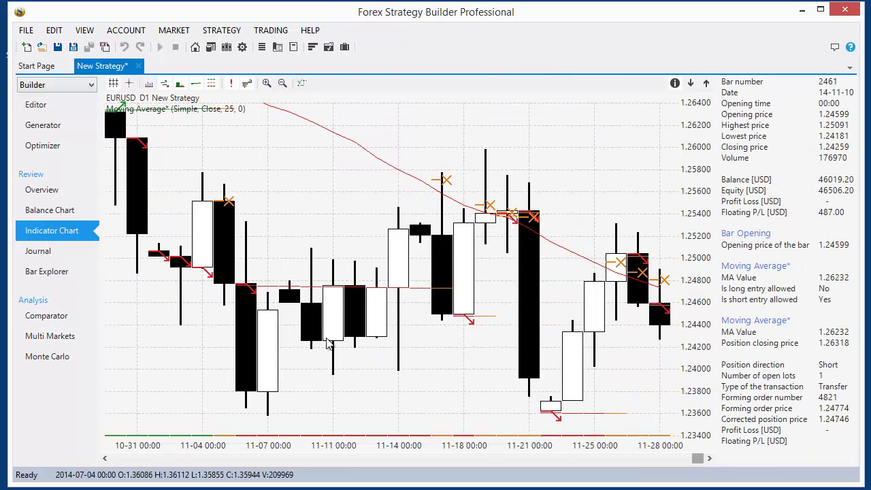
scroll(338, 356, "up", 5)
scroll(338, 355, "up", 10)
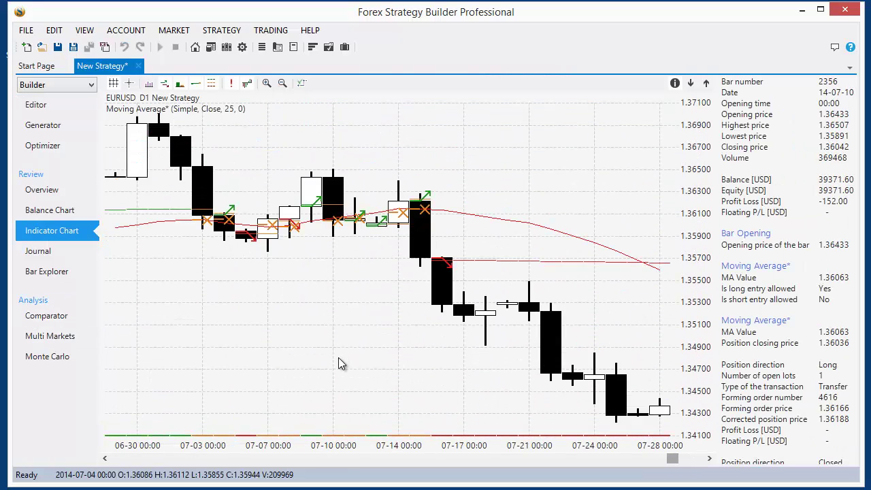
scroll(338, 357, "down", 3)
scroll(340, 364, "down", 6)
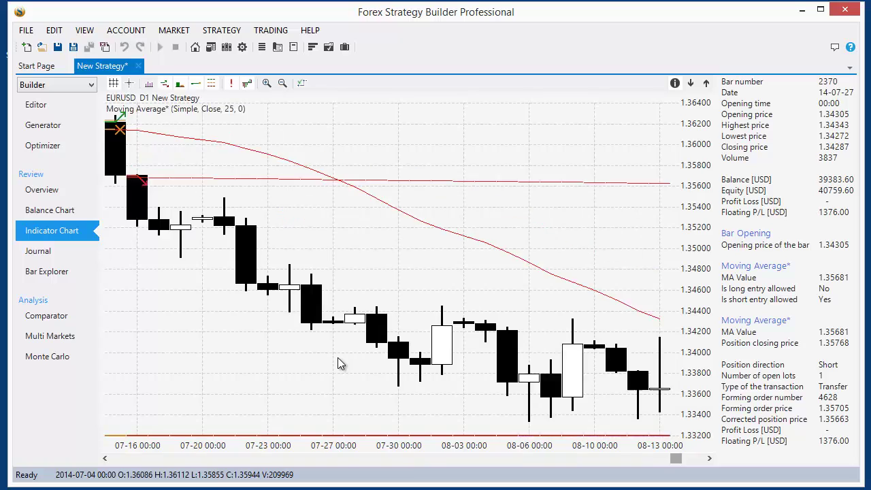
scroll(337, 357, "up", 6)
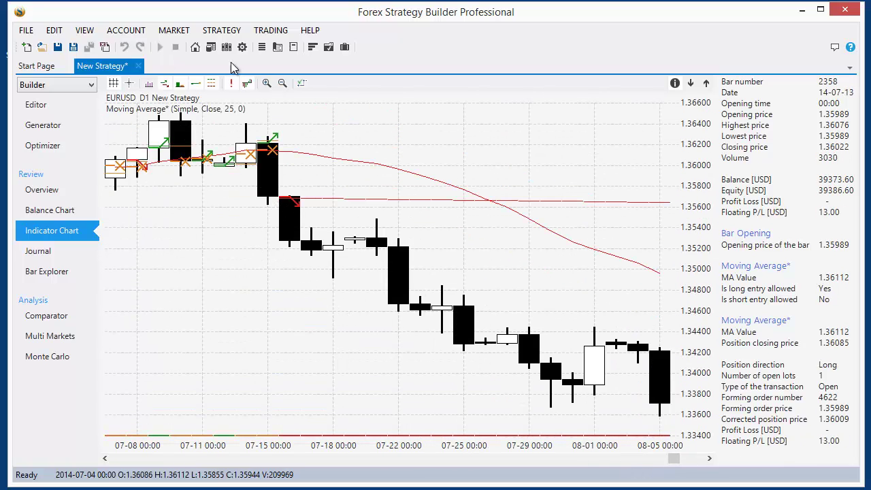
Step: Examine a longer span of the indicator chart up to early November 2014 for opposite direction signals and position reductions
left_click(283, 84)
left_click(283, 84)
left_click(283, 84)
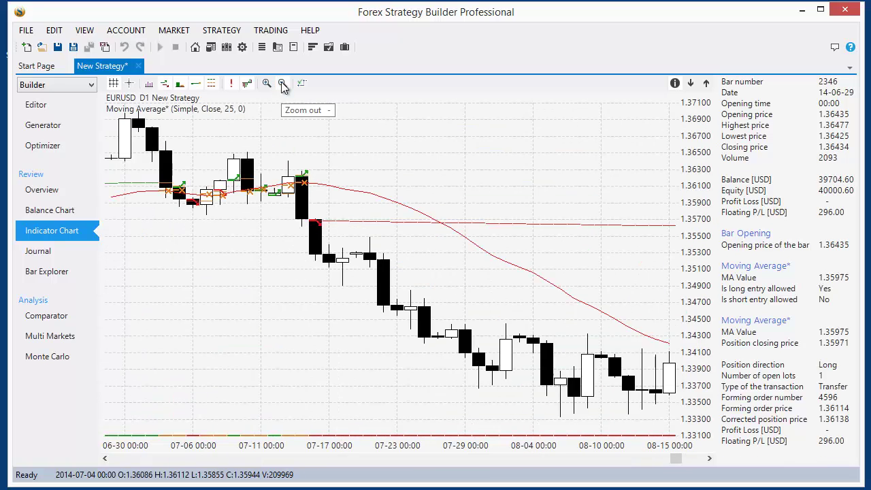
left_click(283, 84)
left_click(283, 84)
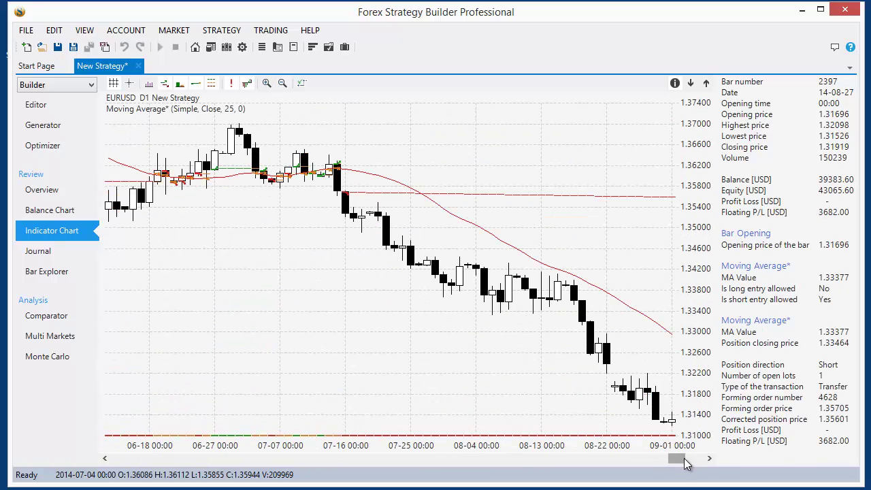
left_click(709, 457)
left_click(709, 458)
left_click(709, 458)
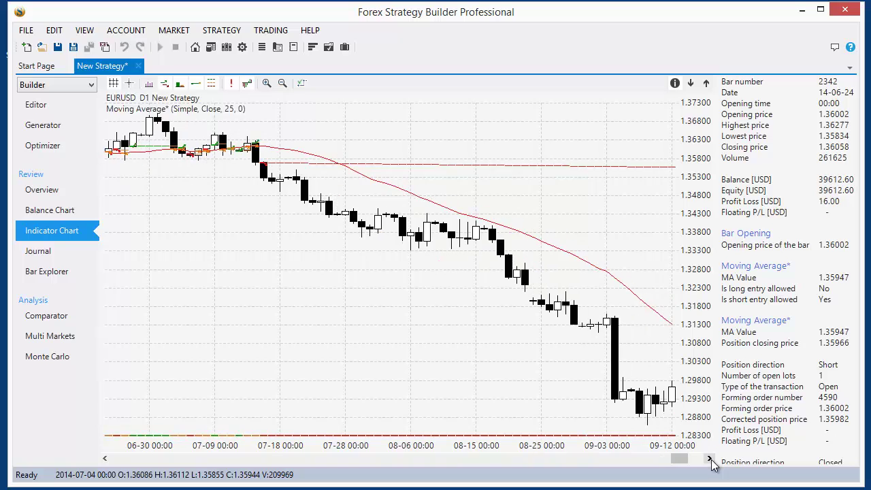
left_click(709, 458)
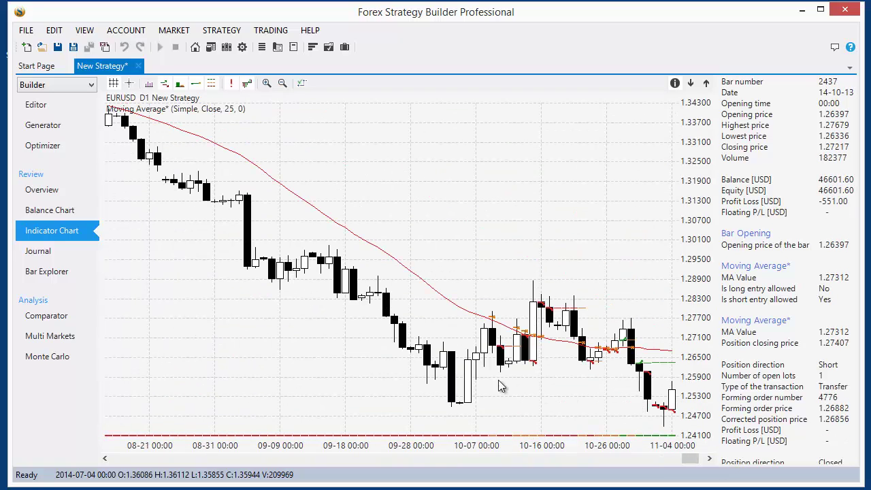
Step: Examine earlier trades on the indicator chart, going back from November 2014 to autumn 2013, for position reductions on opposite signals
scroll(498, 380, "up", 5)
scroll(444, 361, "up", 3)
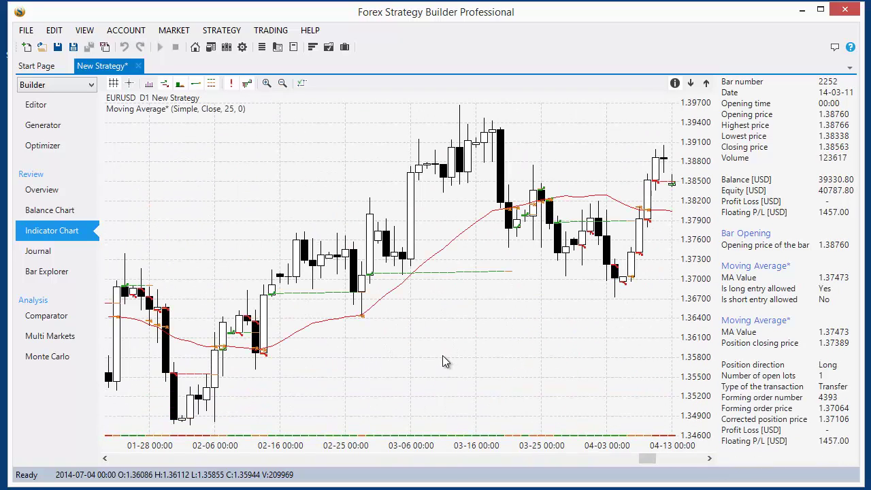
scroll(411, 355, "up", 2)
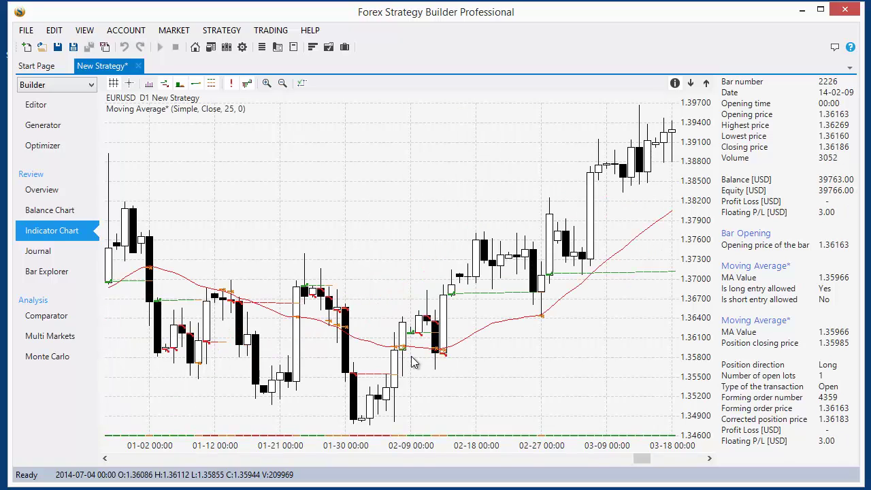
scroll(411, 356, "up", 1)
scroll(411, 356, "up", 2)
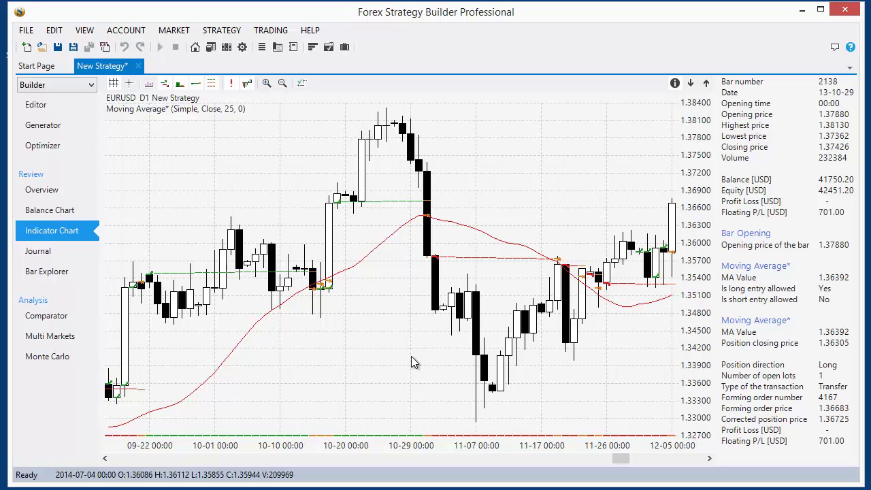
scroll(411, 363, "up", 1)
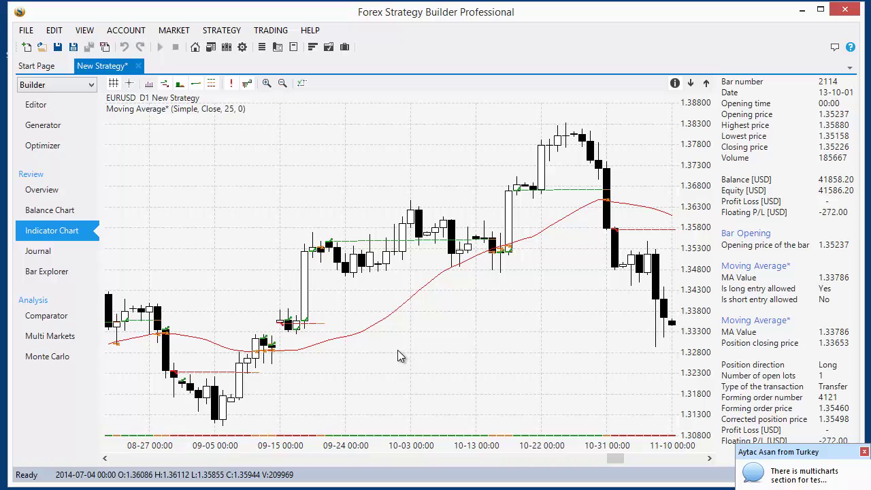
Step: Set the period of the opening logic condition's Moving Average to 14 and apply the change
left_click(38, 107)
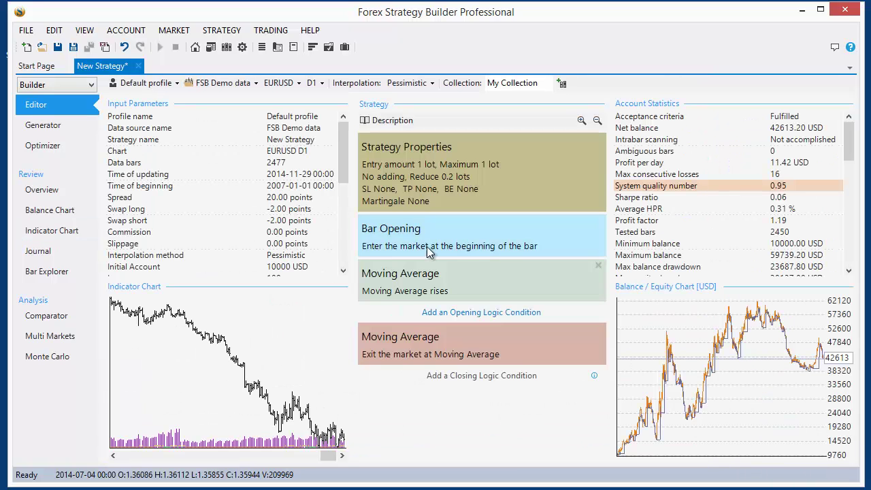
left_click(433, 291)
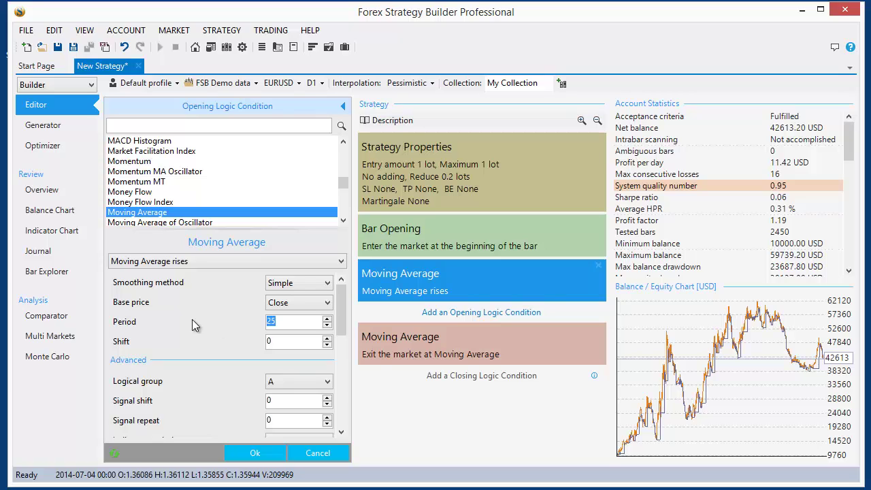
type("14")
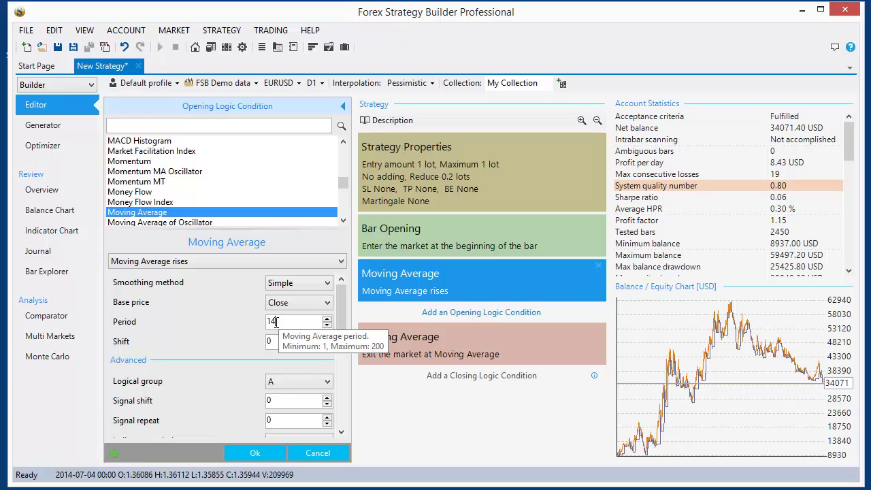
left_click(401, 346)
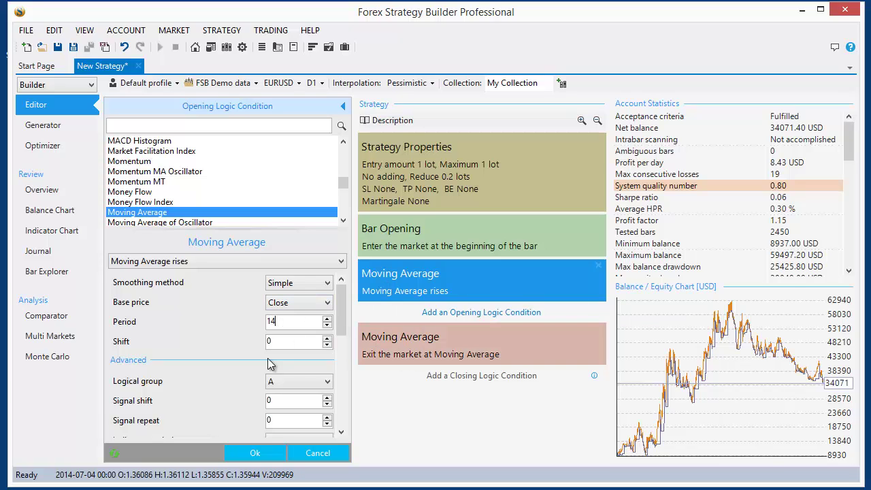
left_click(267, 453)
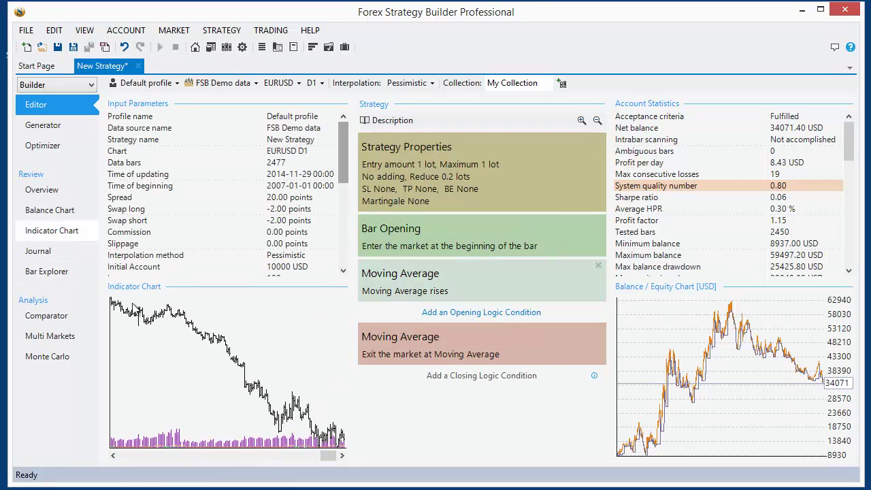
Step: Examine the indicator chart from mid-2014 back to October 2013 for reductions with the 14-period opening Moving Average
left_click(52, 230)
scroll(415, 346, "up", 4)
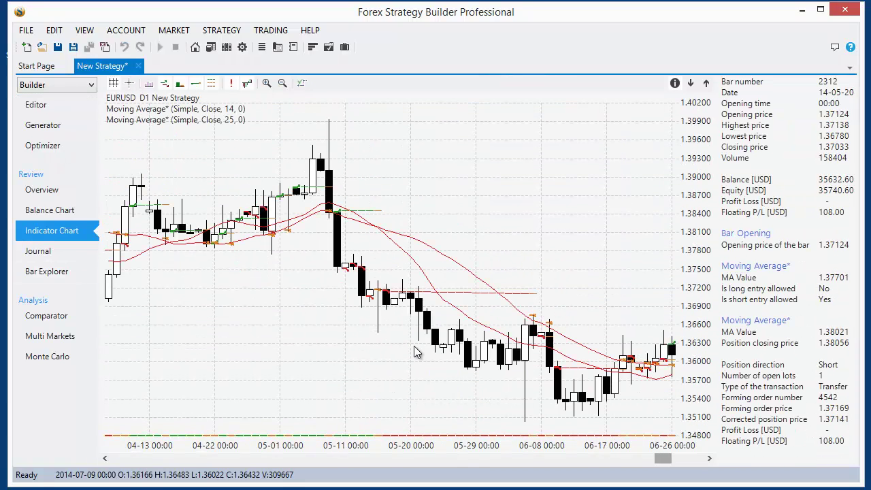
scroll(411, 347, "up", 3)
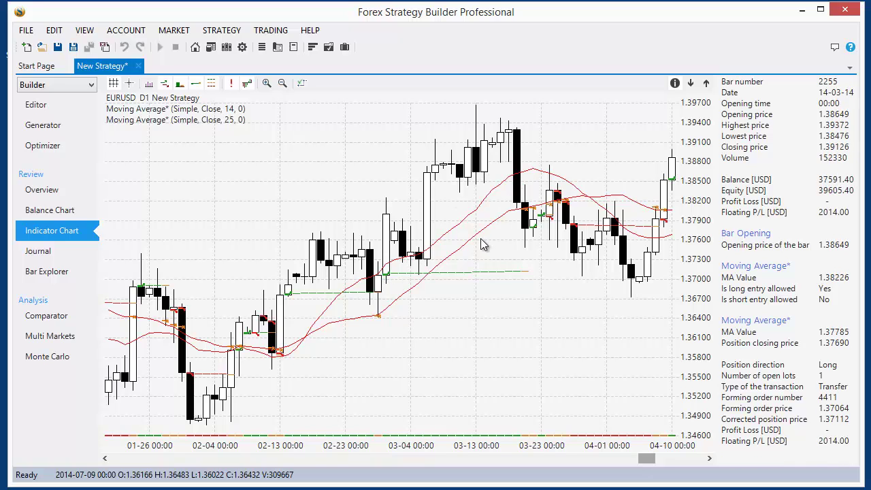
scroll(416, 276, "up", 1)
scroll(415, 277, "up", 3)
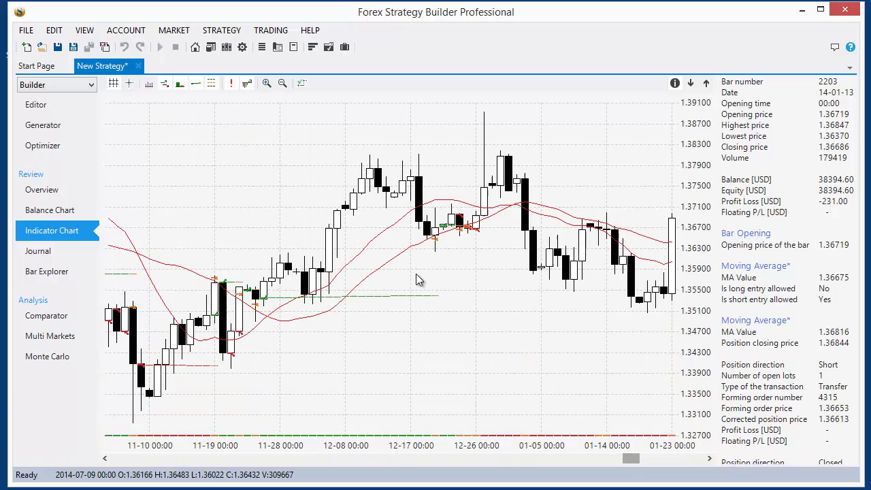
scroll(419, 279, "up", 3)
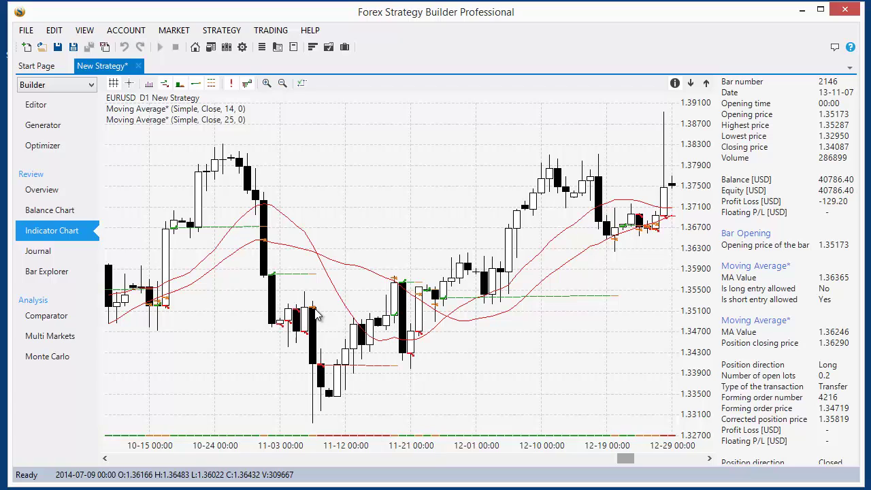
Step: Open the strategy properties and set the next opposite direction signal to Close
left_click(33, 108)
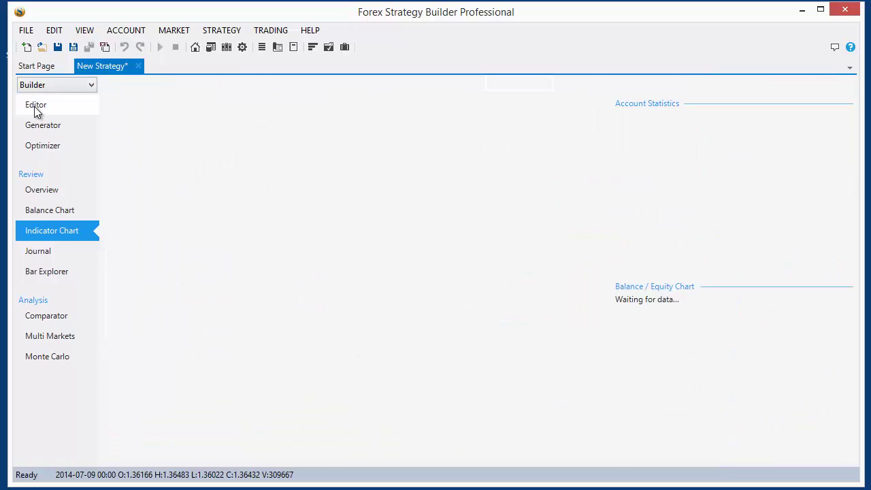
left_click(433, 178)
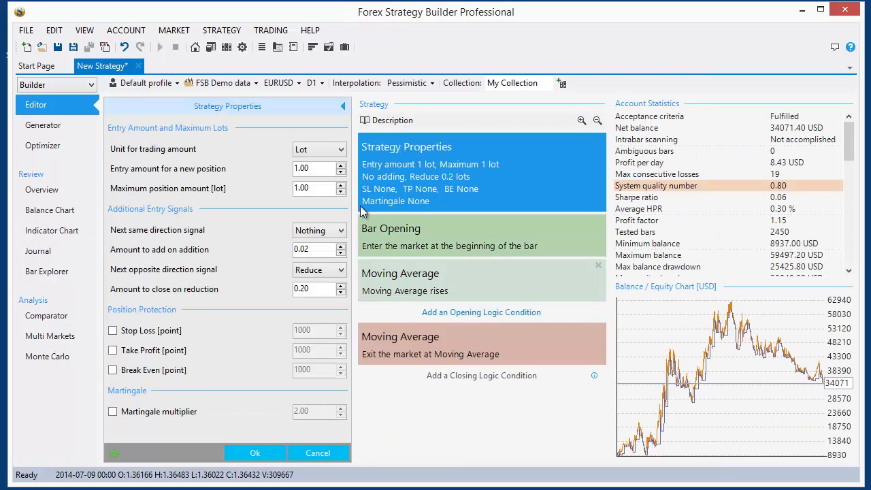
left_click(303, 170)
left_click(320, 170)
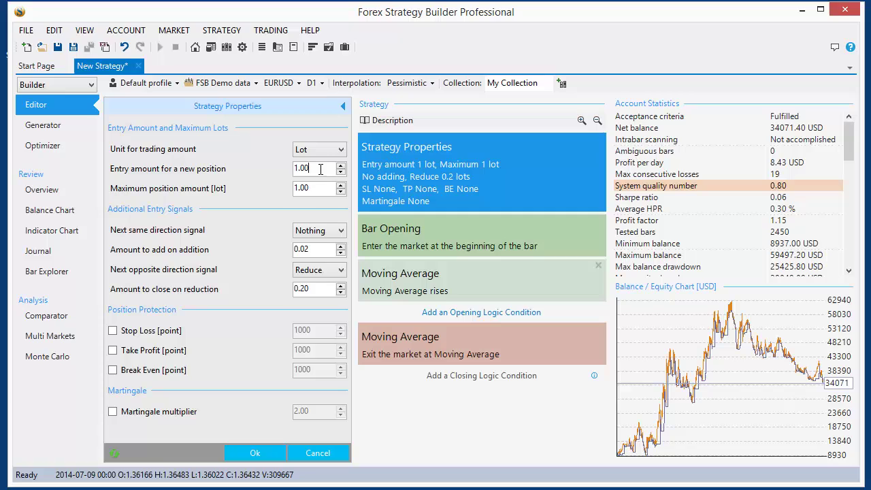
left_click(311, 291)
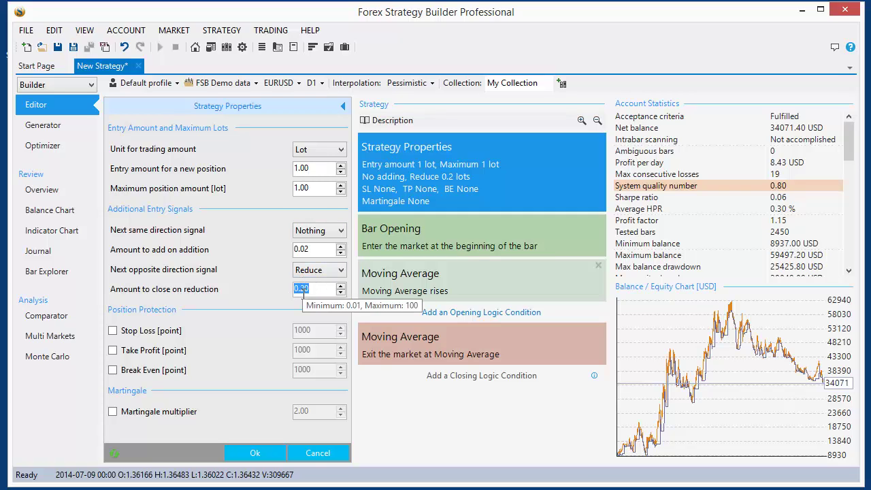
left_click(304, 289)
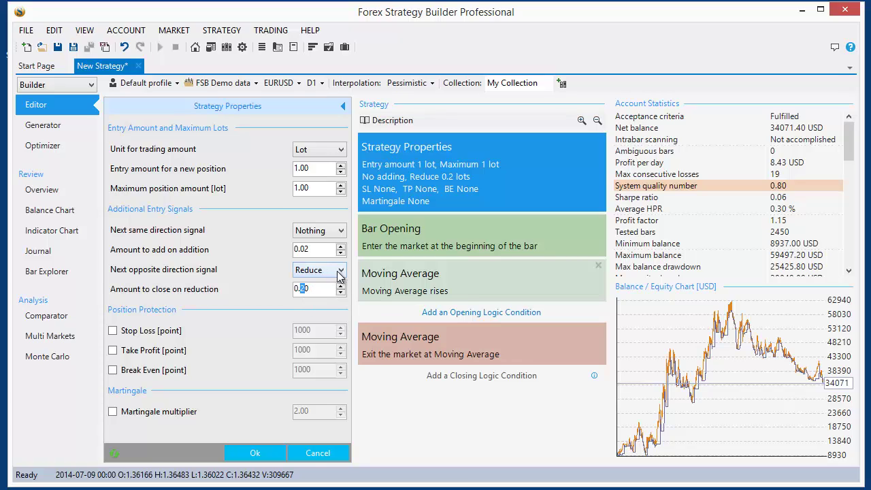
left_click(340, 272)
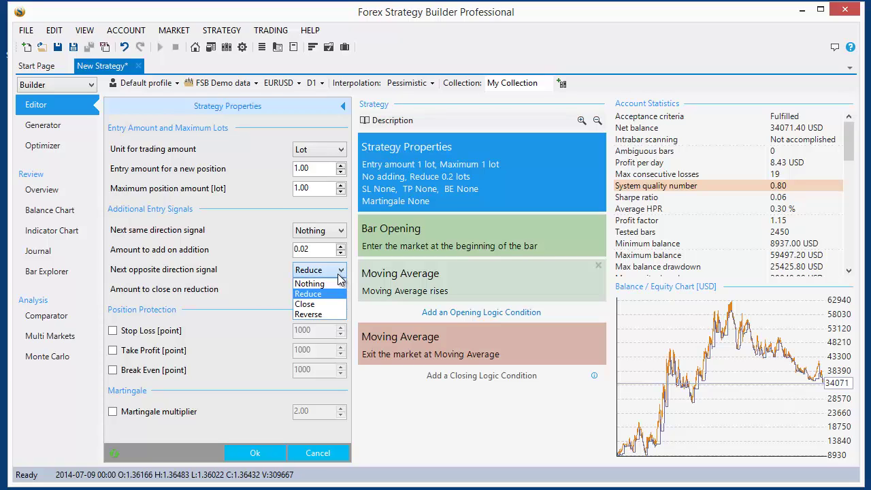
left_click(323, 305)
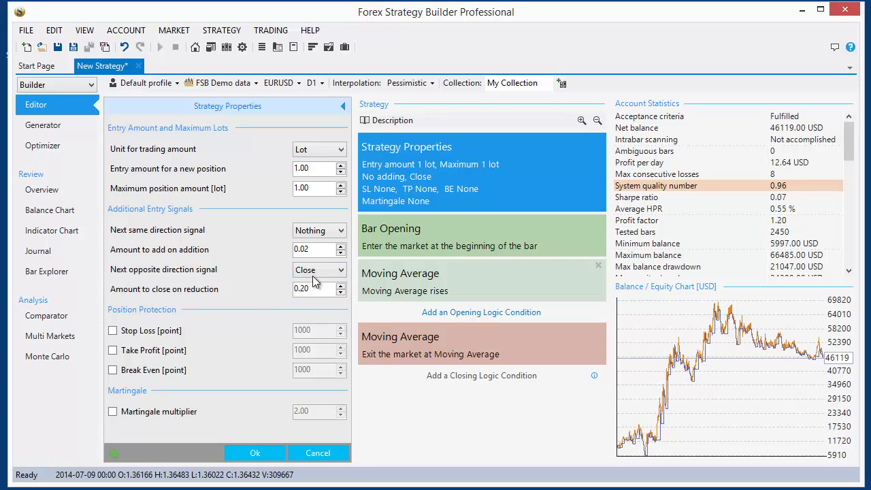
Step: Set the amount to close on reduction to 1.00 lot
left_click_drag(315, 289, 280, 293)
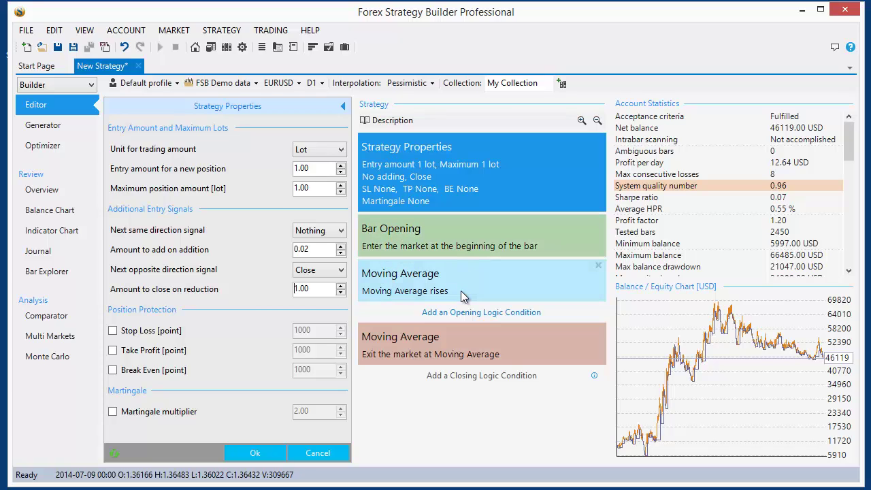
mouse_move(374, 285)
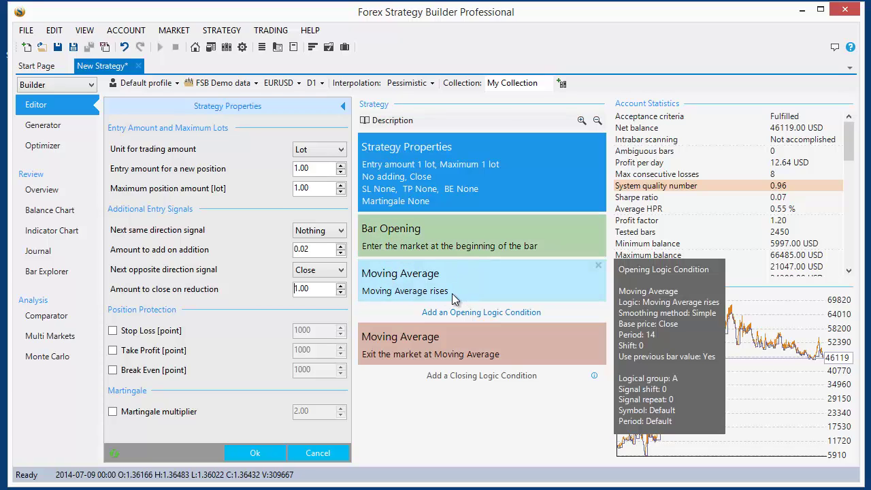
double_click(316, 289)
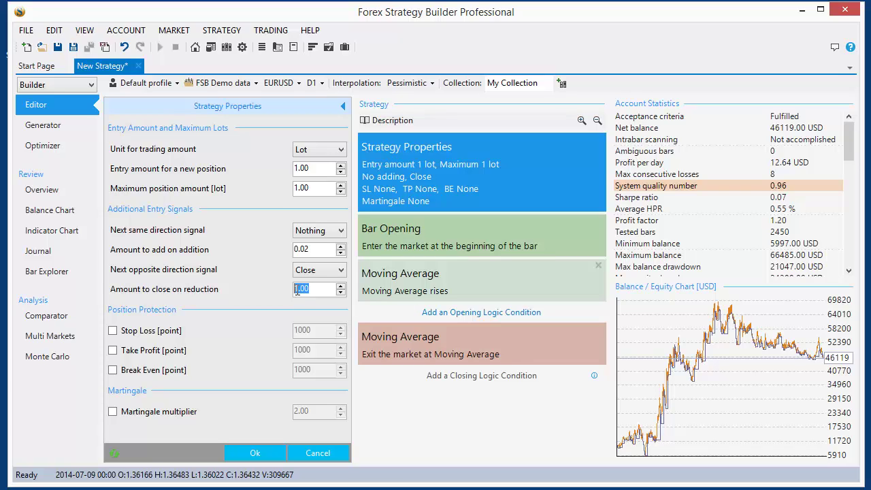
Step: Set the next opposite direction signal to Reverse and apply the strategy properties
left_click(340, 272)
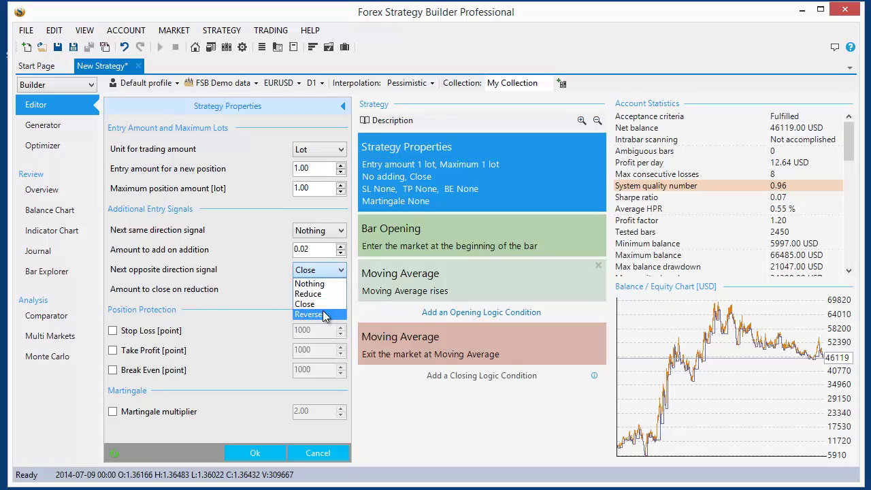
left_click(323, 315)
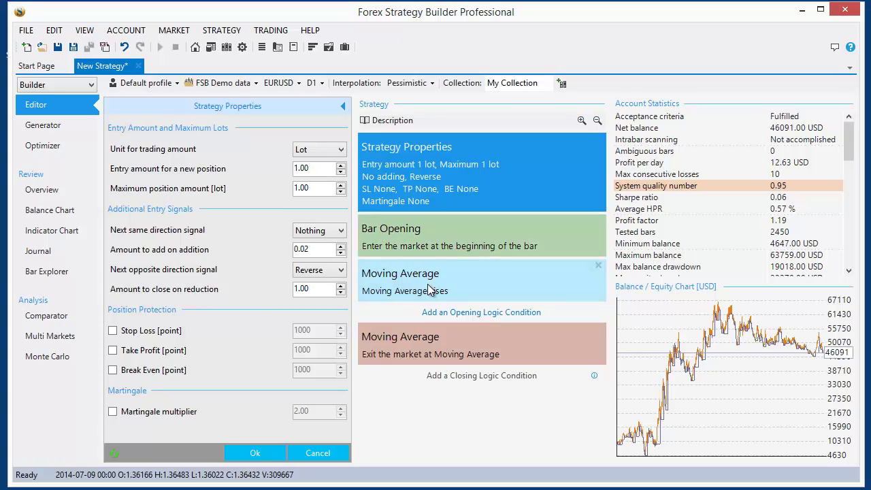
mouse_move(429, 290)
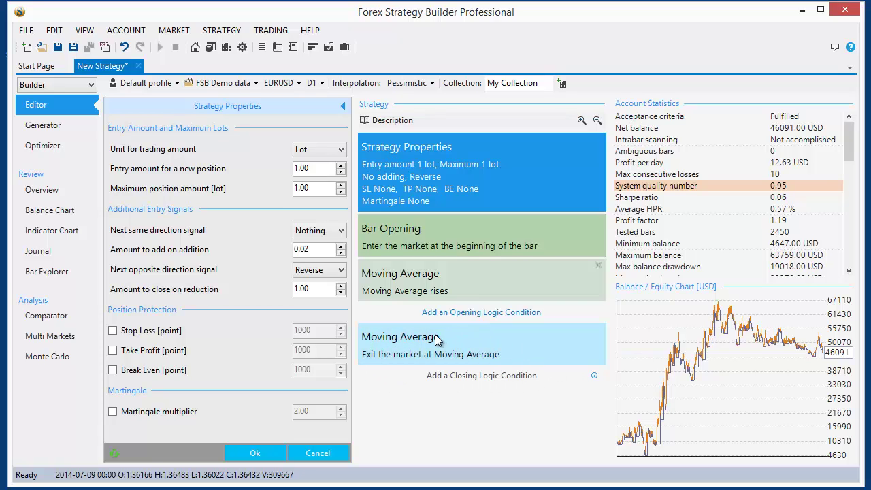
mouse_move(428, 351)
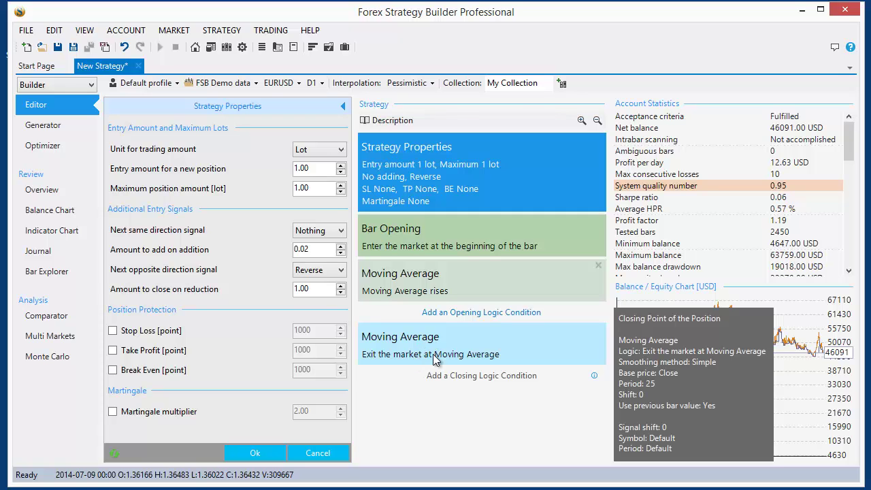
left_click(251, 453)
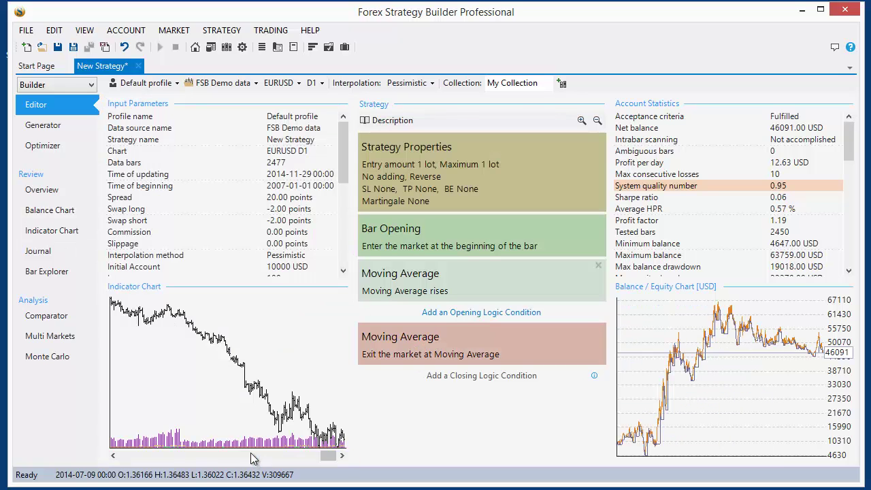
Step: Examine the indicator chart from September 2014 back to August 2013 for positions reversed by opposite direction signals
left_click(62, 232)
scroll(281, 321, "up", 5)
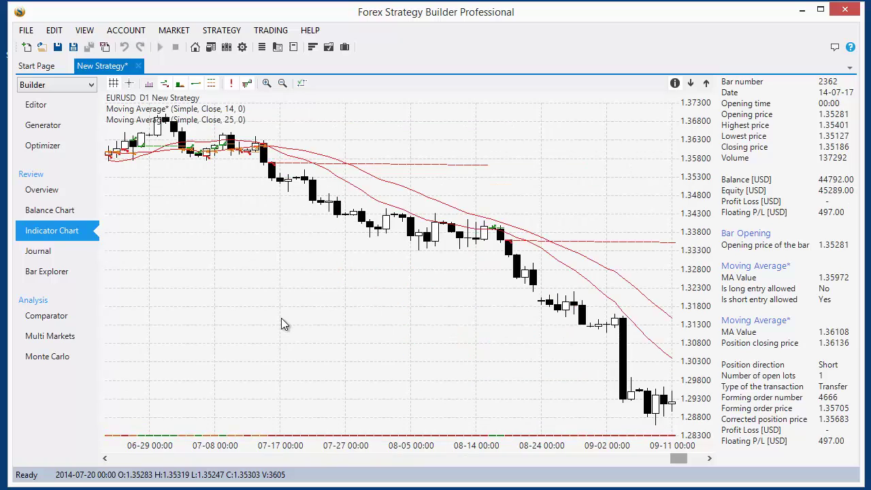
scroll(282, 319, "up", 6)
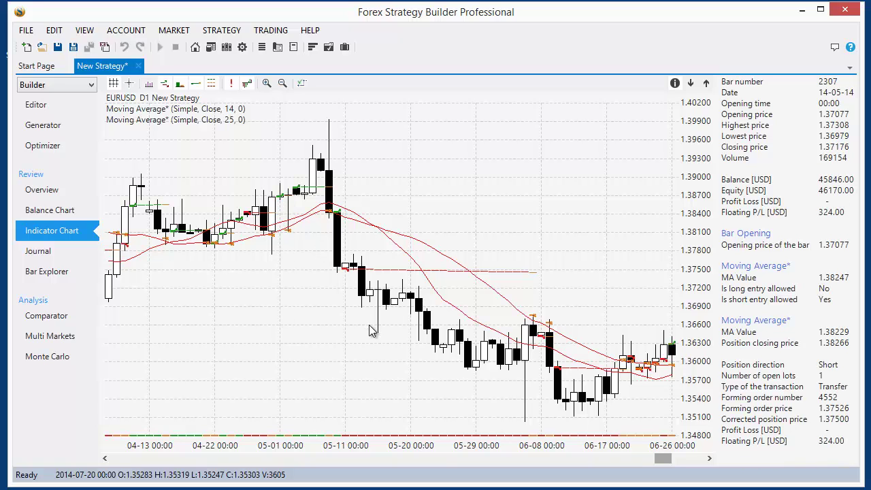
scroll(368, 331, "up", 3)
scroll(369, 326, "up", 3)
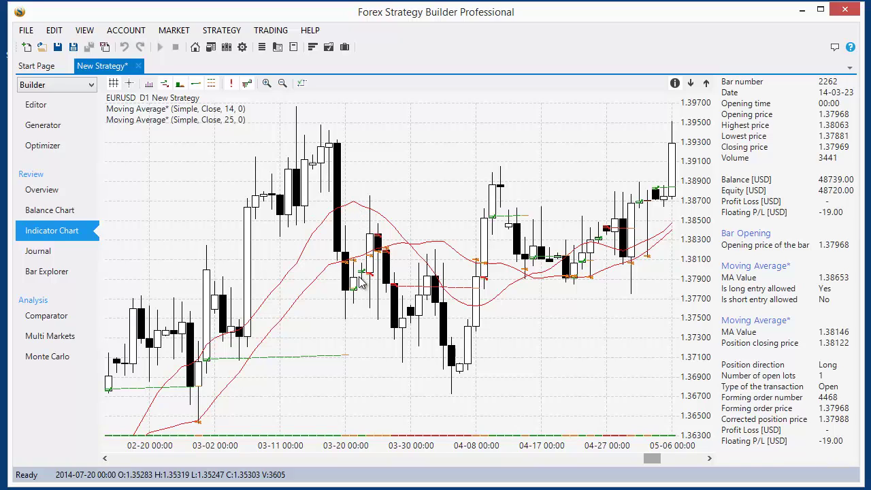
scroll(260, 333, "up", 4)
scroll(260, 329, "up", 3)
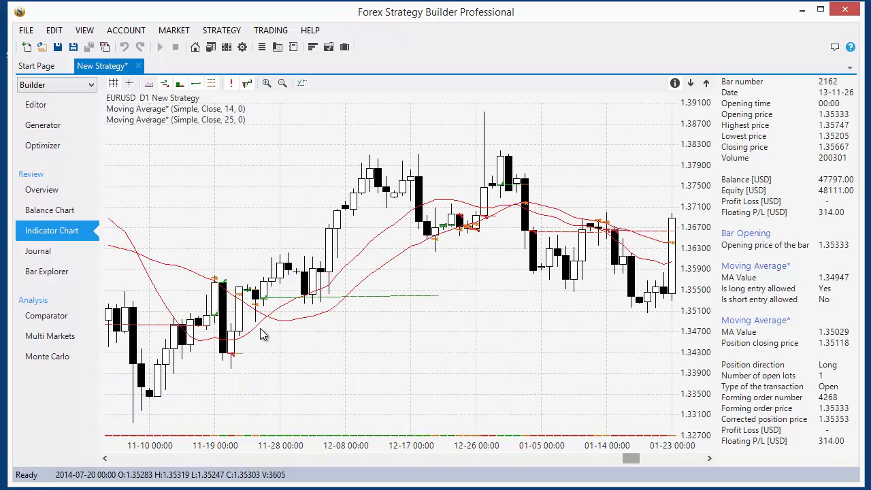
scroll(263, 325, "up", 3)
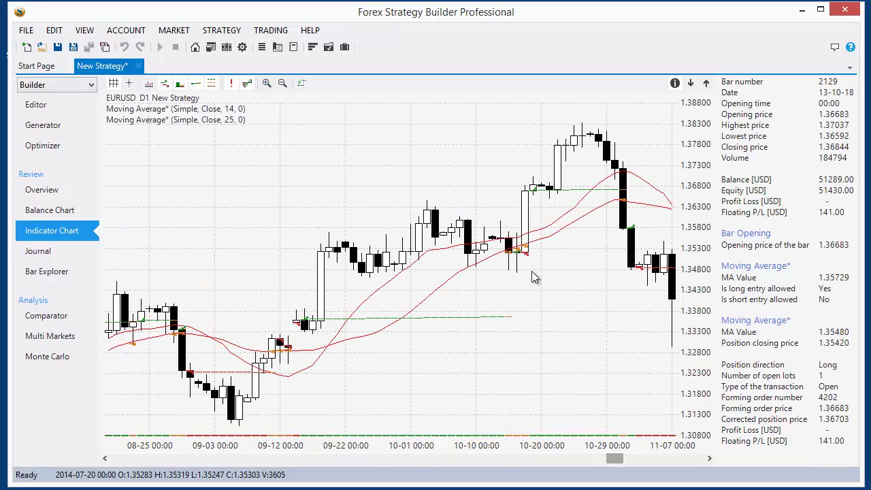
Step: Return to the strategy editor, open the strategy properties and reset all parameters to their default values
left_click(35, 104)
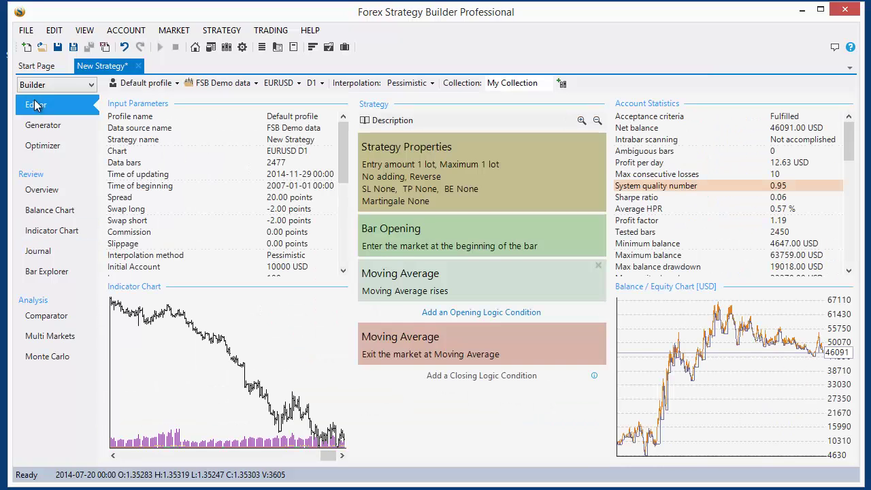
left_click(466, 203)
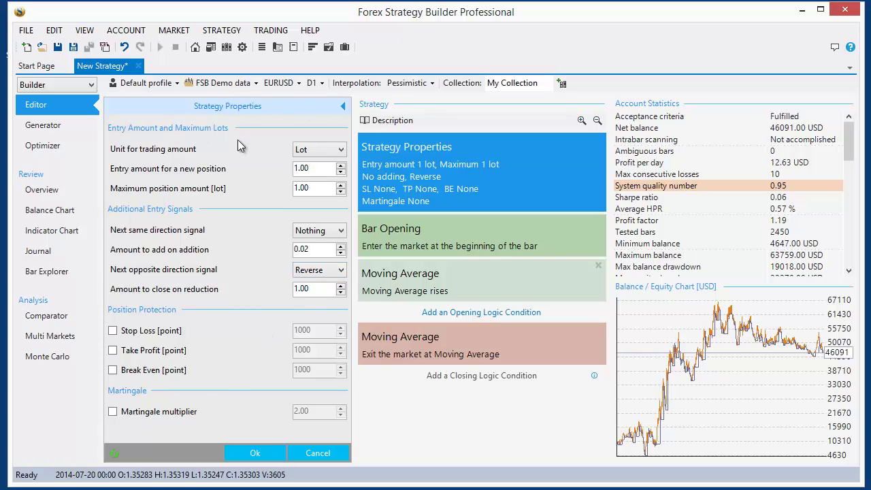
left_click(114, 454)
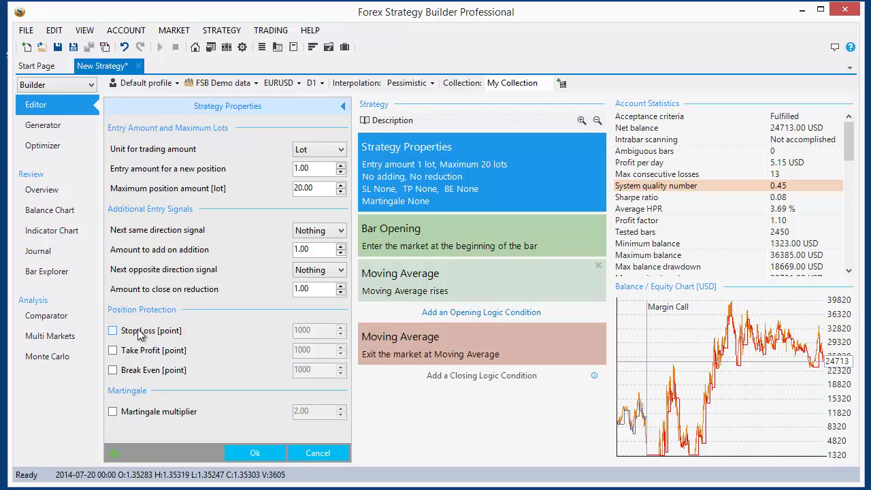
Step: Try the 1000-point Stop Loss protection, disable it again and discard the strategy property changes
left_click(112, 330)
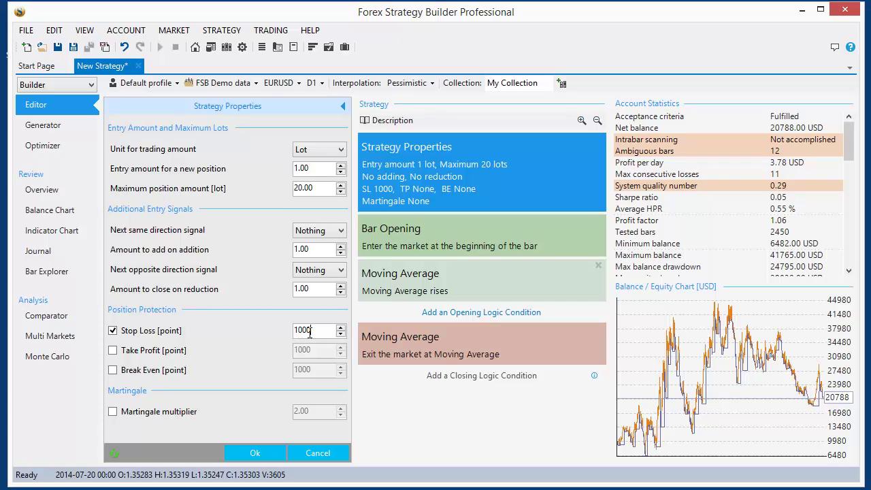
left_click_drag(311, 332, 291, 332)
left_click(309, 332)
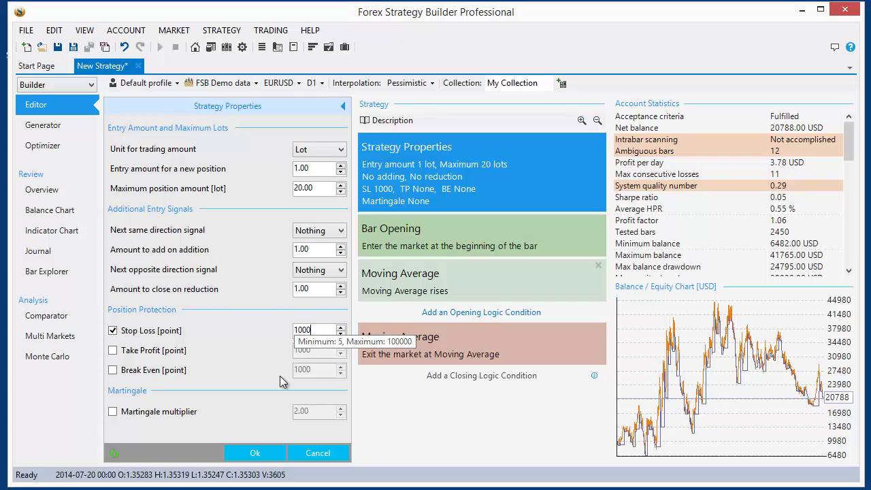
left_click(113, 331)
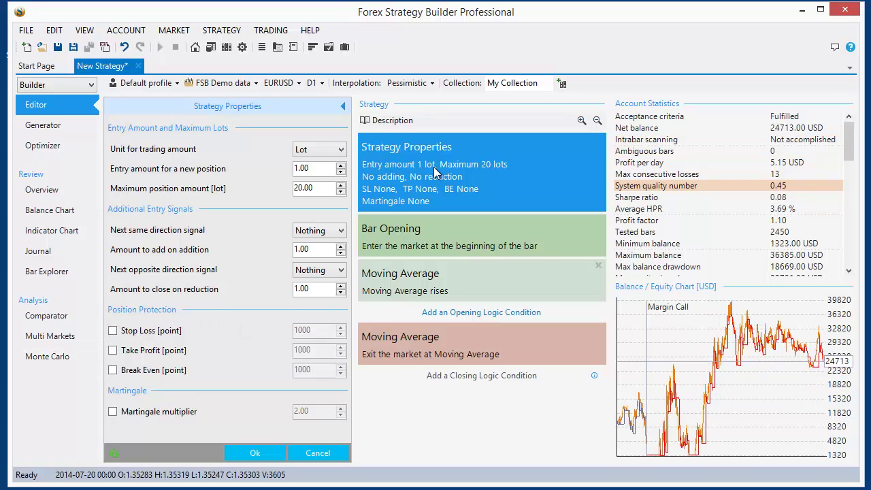
left_click(317, 453)
Step: Replace the closing point's Moving Average with the Stop Loss indicator at 200 and apply it
left_click(453, 341)
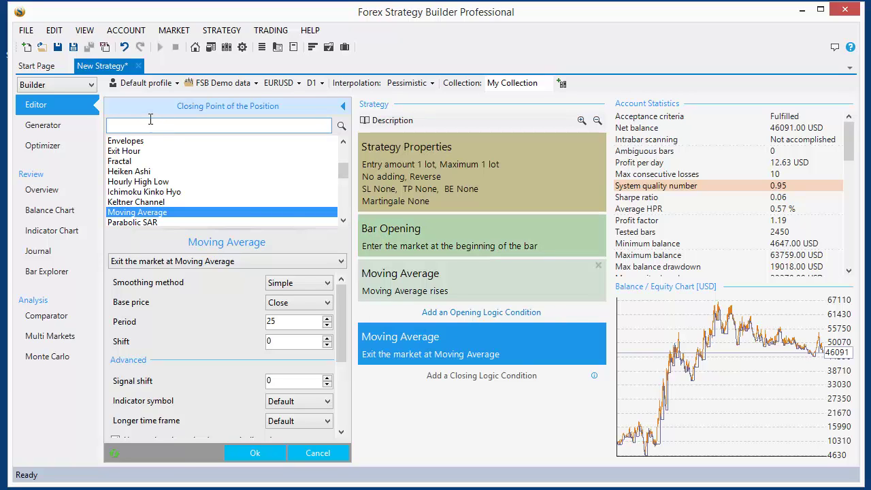
type("sto")
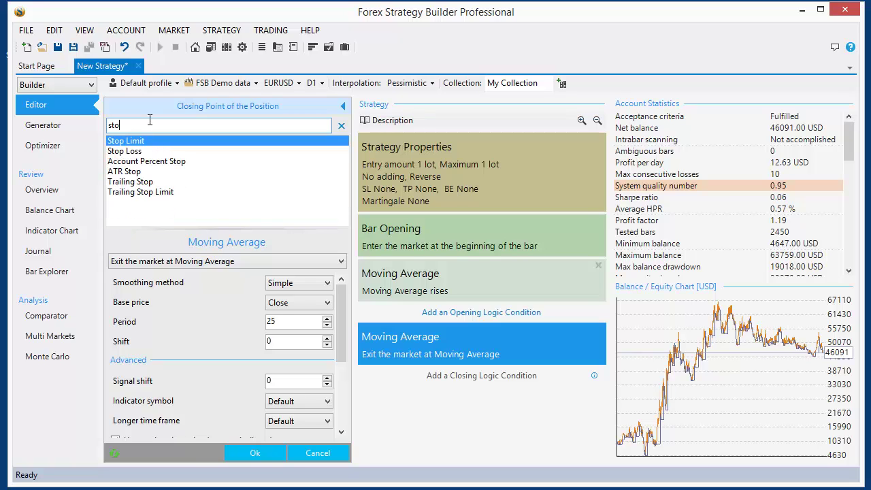
left_click(132, 151)
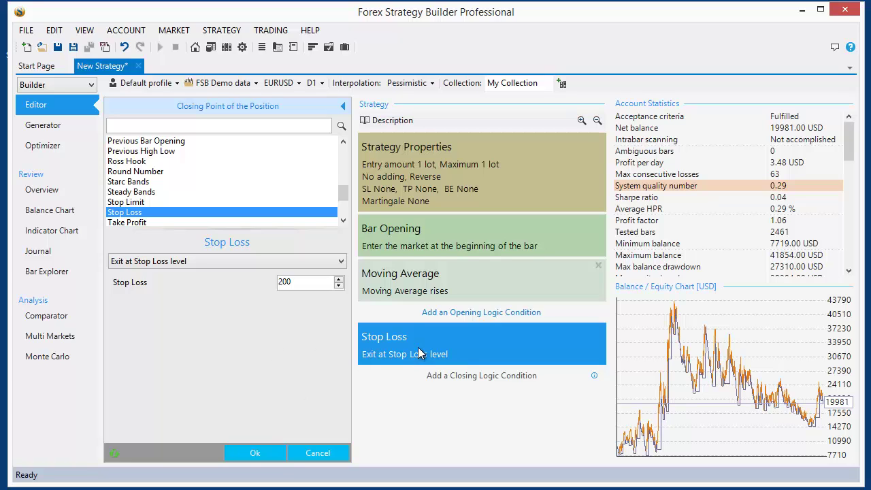
mouse_move(442, 168)
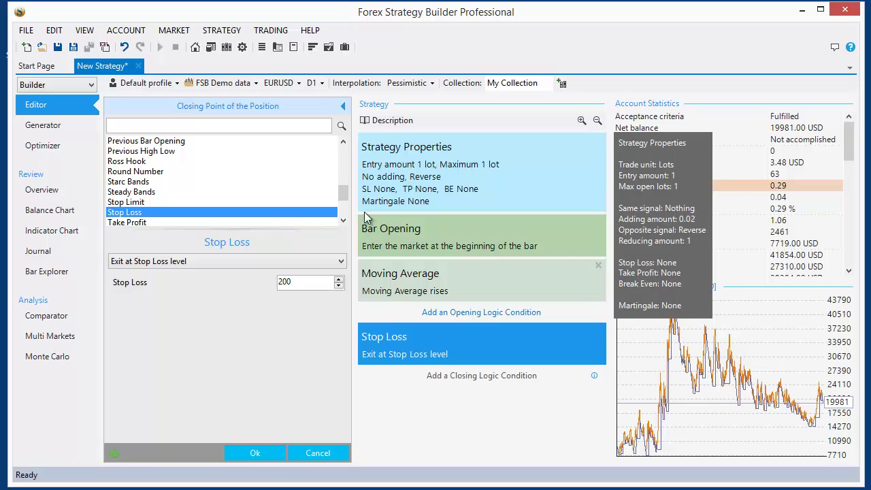
left_click(249, 456)
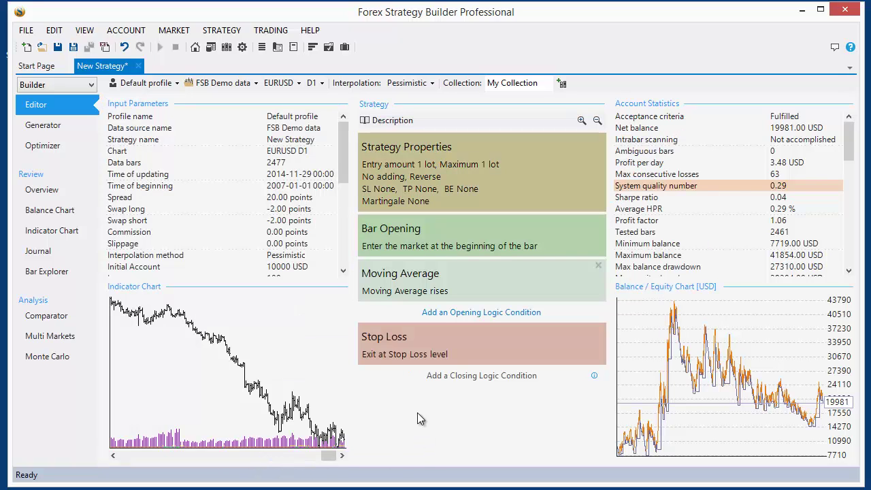
Step: Review the position protection options in the strategy properties and close them without changes
left_click(408, 184)
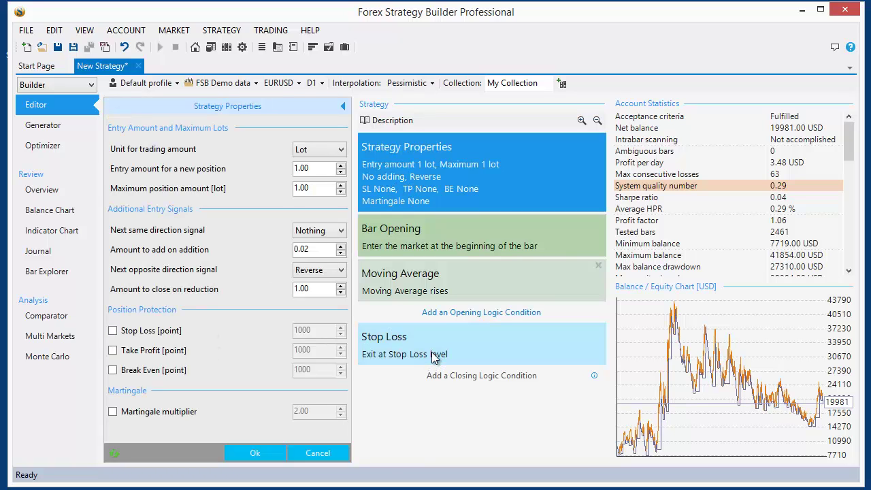
mouse_move(434, 358)
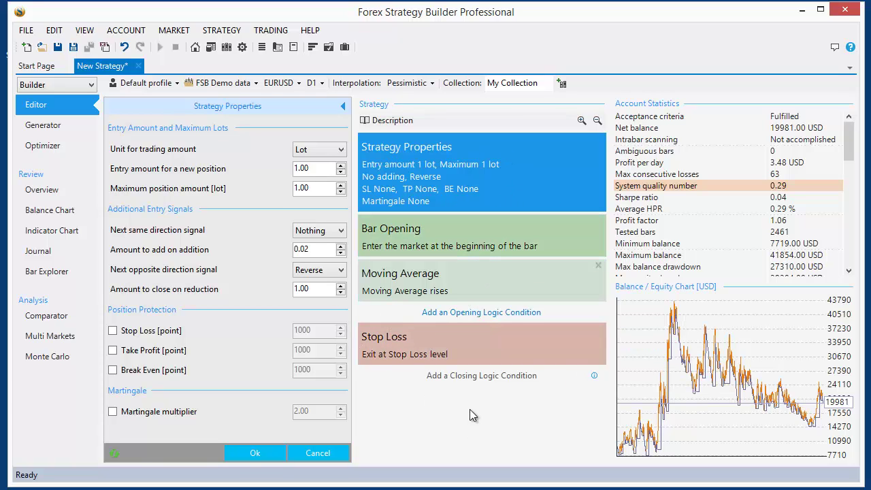
left_click(329, 454)
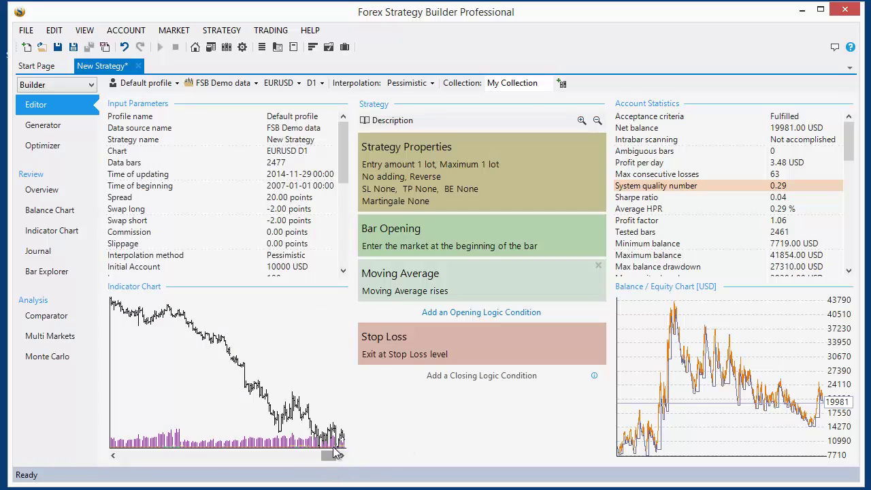
Step: Change the closing point indicator to Parabolic SAR with exit at PSAR and apply it
left_click(432, 347)
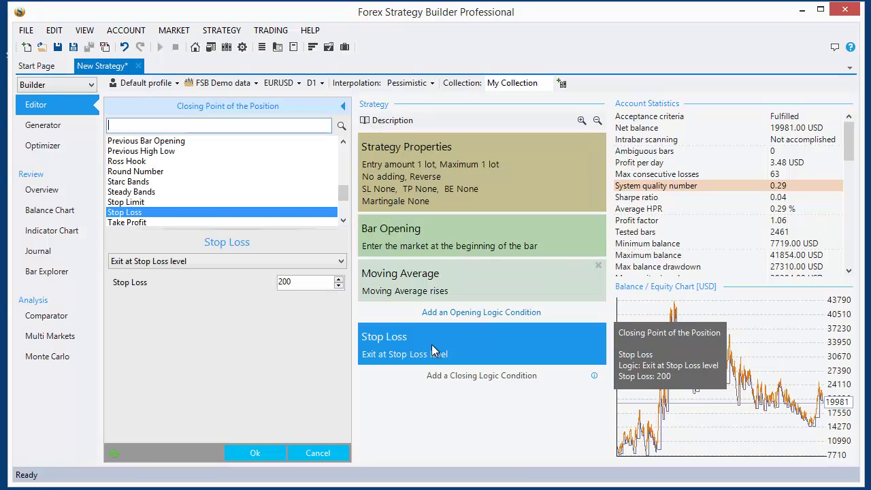
mouse_move(345, 196)
left_mouse_down()
mouse_move(343, 215)
mouse_move(343, 175)
mouse_move(344, 182)
left_mouse_up()
left_click(145, 173)
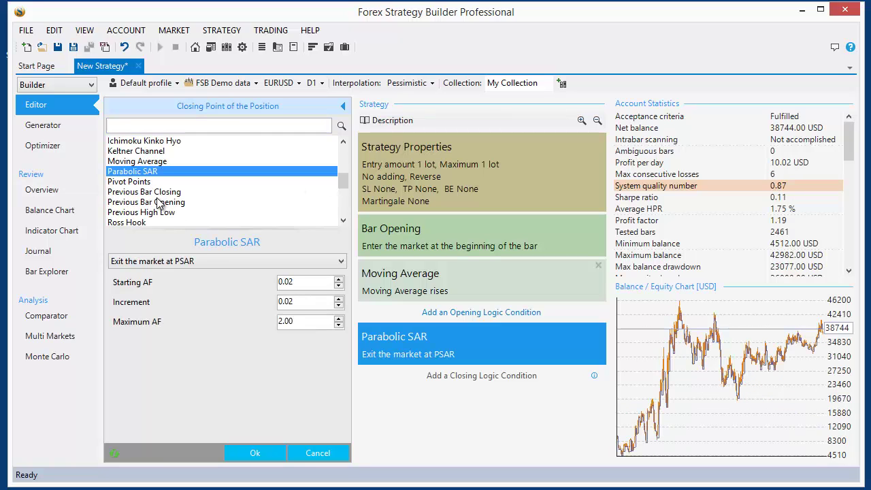
left_click(269, 453)
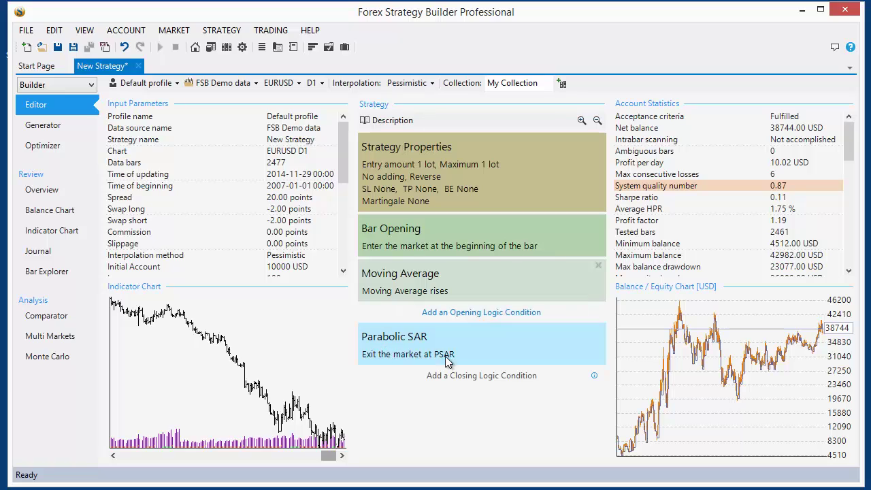
Step: Try Stop Loss and Take Profit at 1000 points in the strategy properties, leaving only Stop Loss enabled
mouse_move(421, 343)
left_click(430, 194)
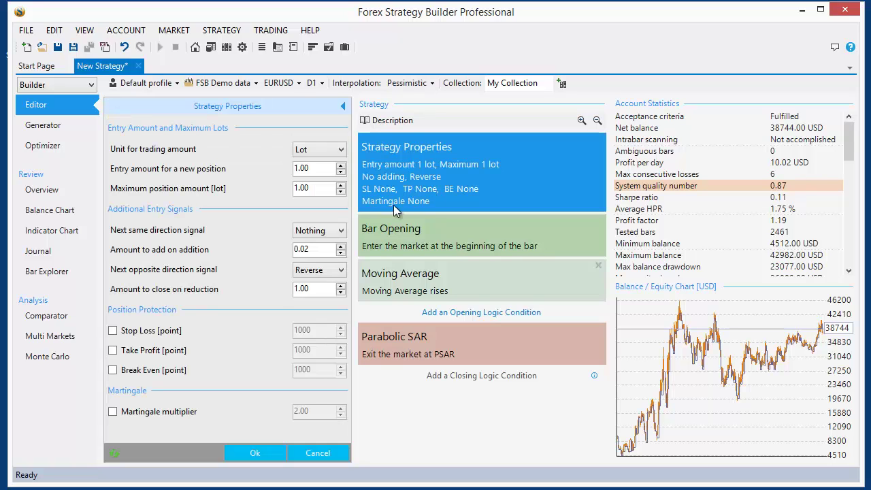
left_click(113, 331)
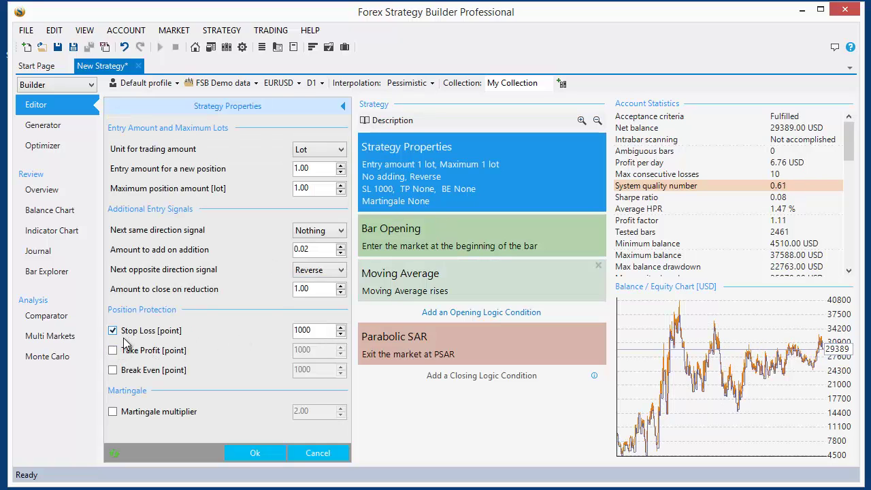
left_click(124, 351)
left_click(134, 332)
left_click(139, 350)
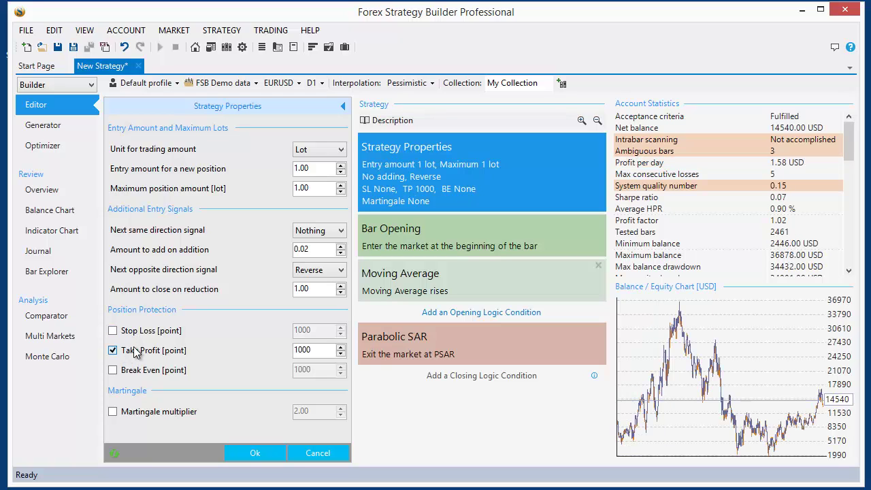
left_click(148, 331)
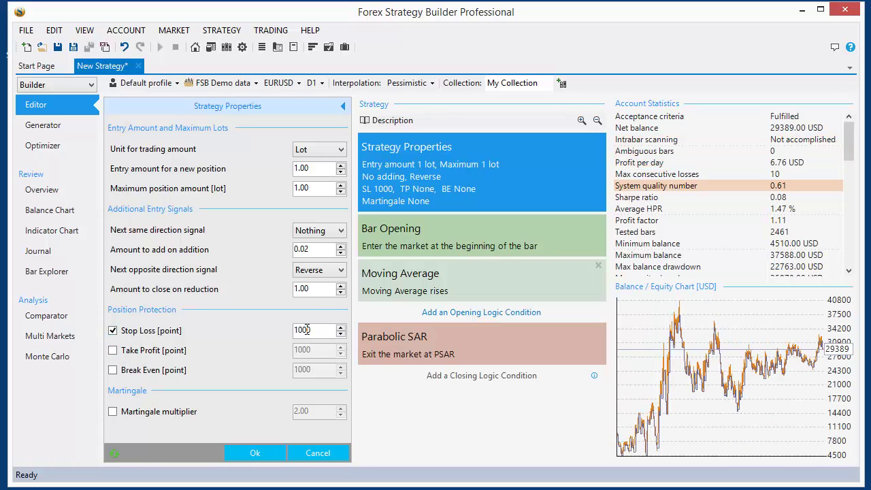
Step: Set the Stop Loss to 800 points and fine-tune it to 814 while comparing the balance chart
left_click_drag(331, 331, 286, 338)
type("800")
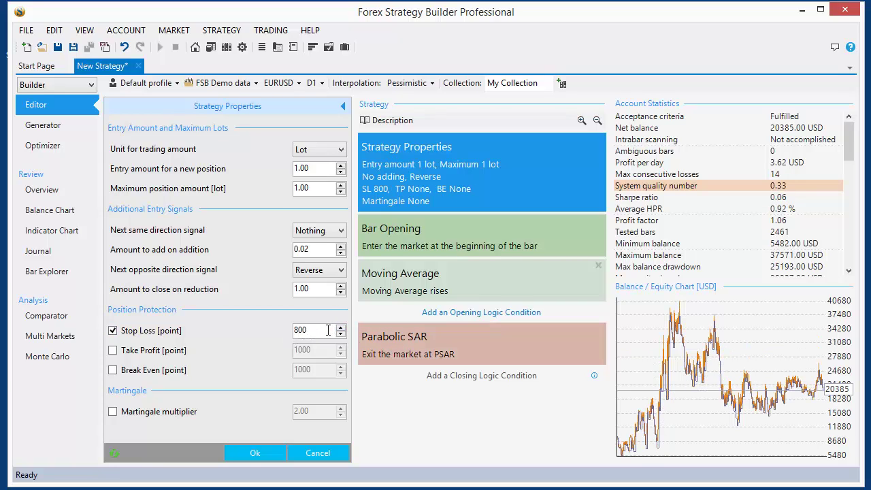
scroll(320, 332, "up", 12)
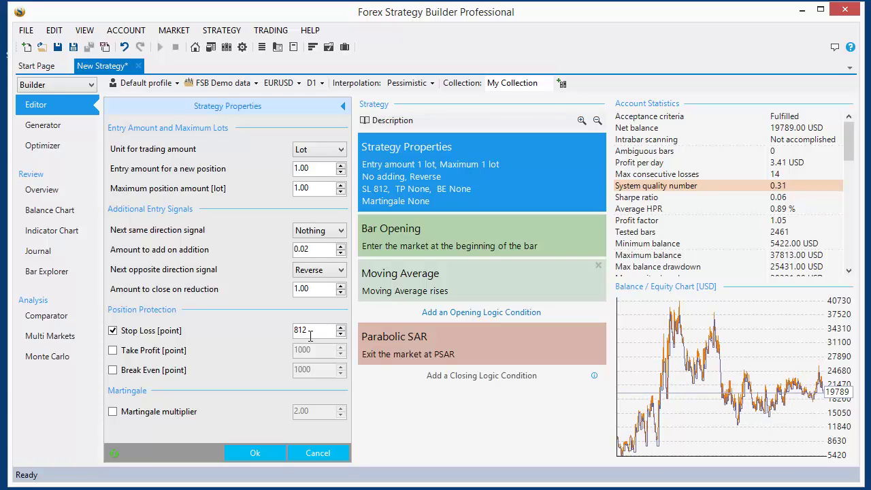
scroll(310, 333, "up", 6)
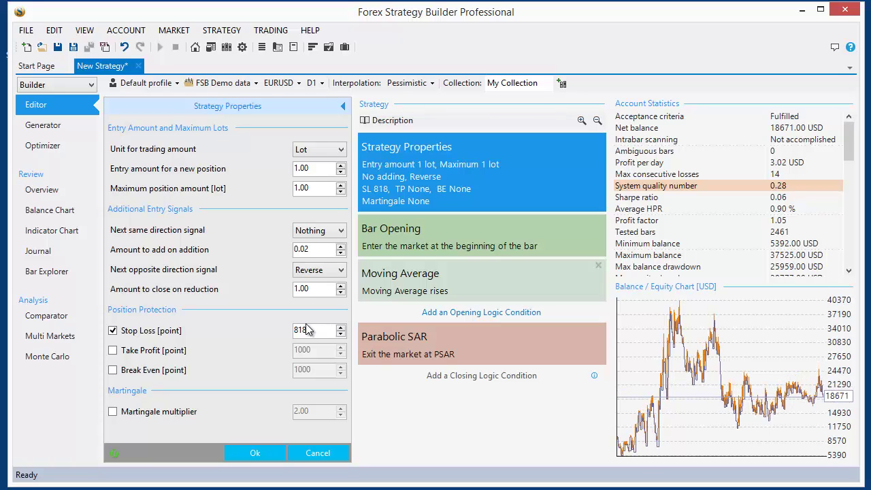
scroll(306, 330, "up", 9)
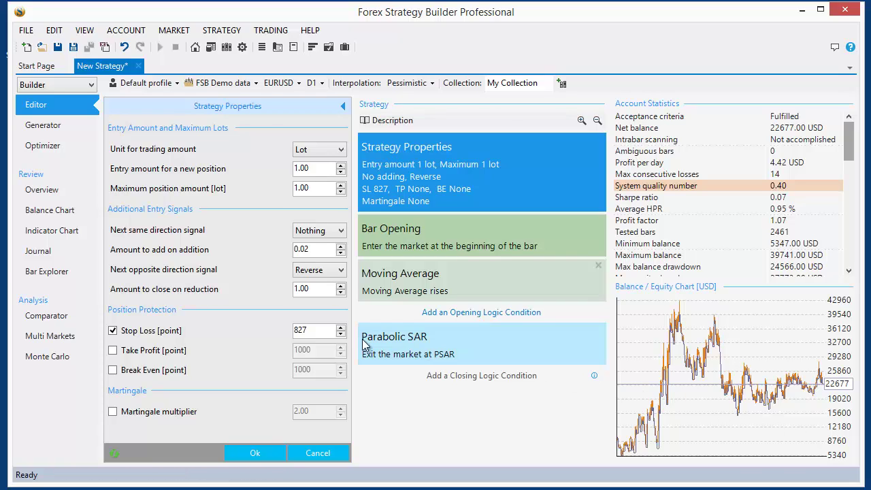
scroll(310, 330, "down", 13)
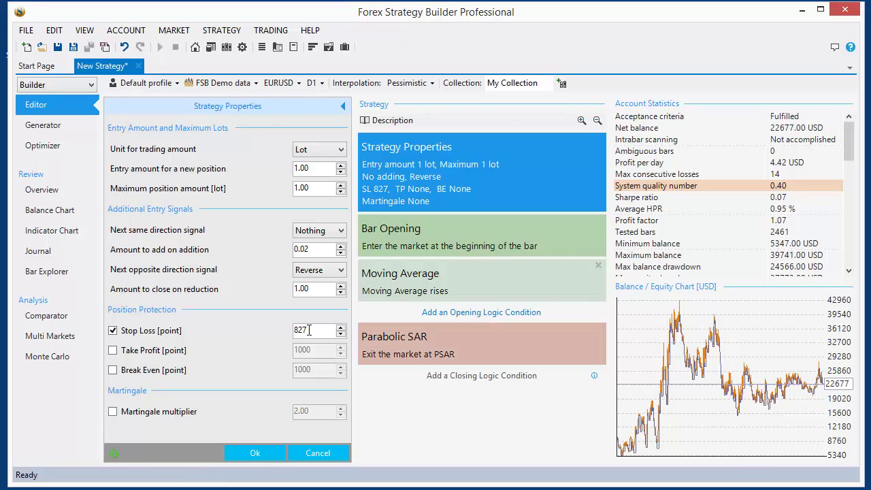
Step: Enable Take Profit at 700 points and discard the strategy property changes
left_click(150, 349)
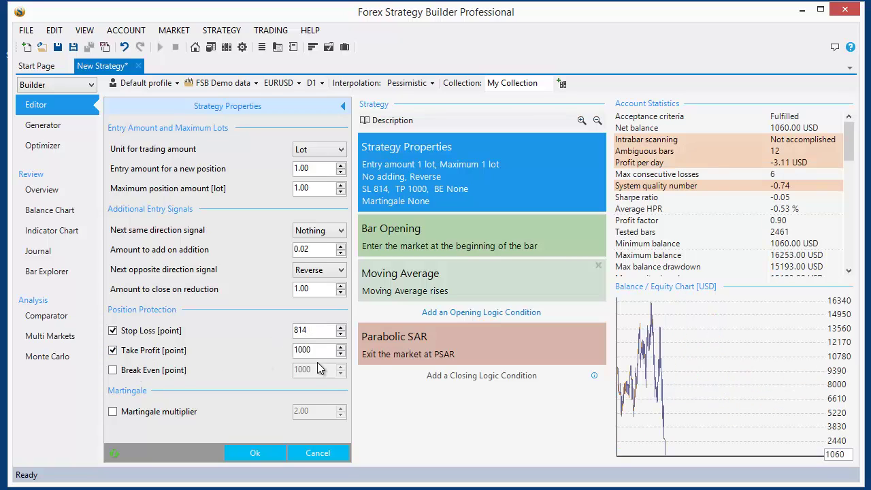
scroll(318, 352, "up", 6)
left_click_drag(319, 351, 242, 349)
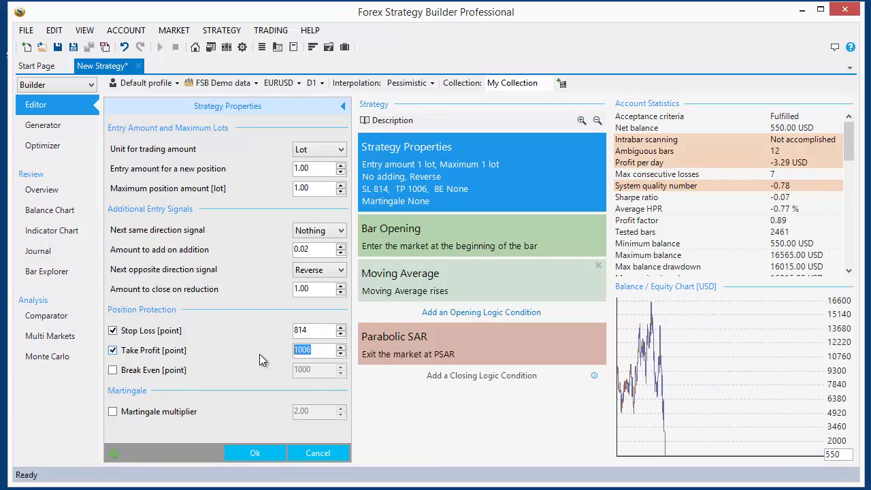
type("700")
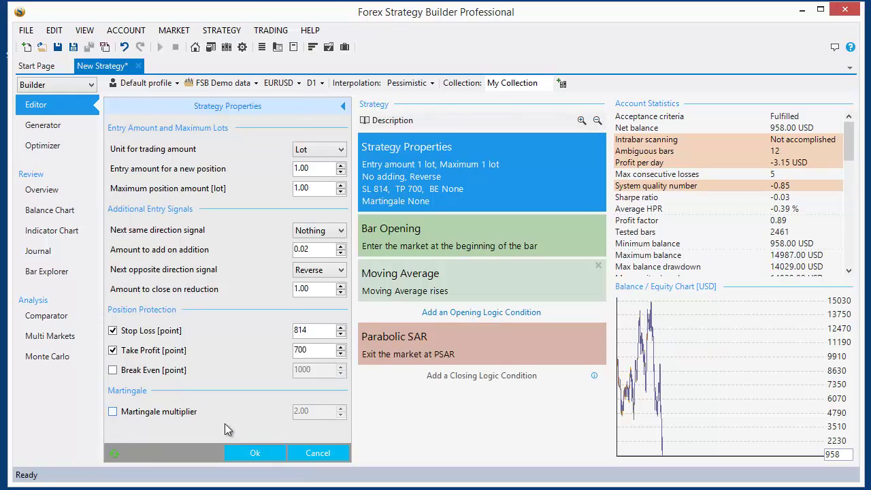
left_click(334, 460)
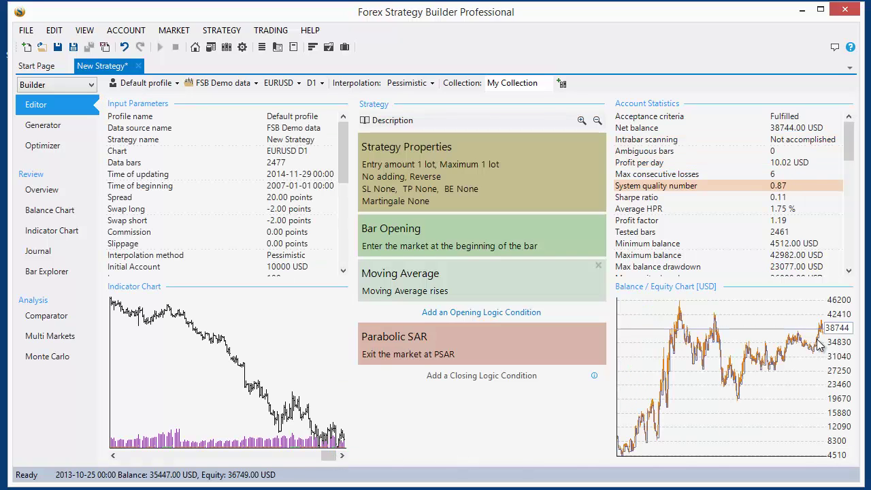
Step: Reopen the strategy properties and enable a 200-point Stop Loss and a 1000-point Take Profit
left_click(434, 198)
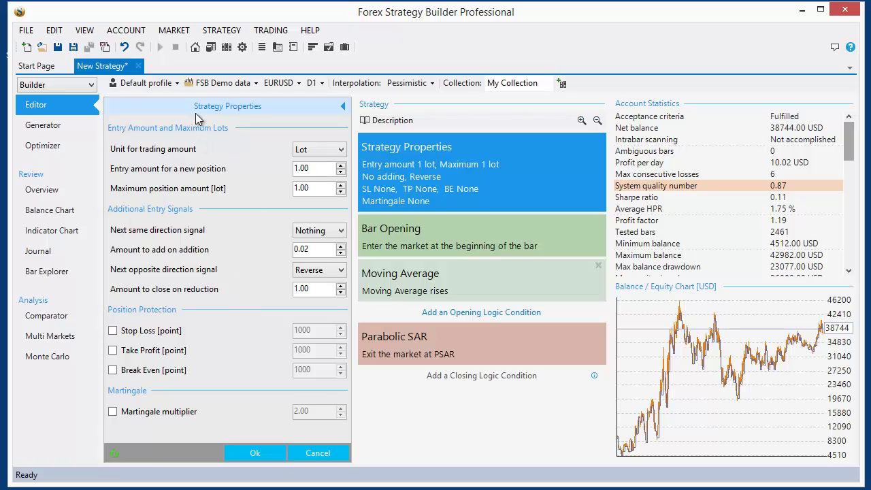
left_click(140, 334)
left_click(142, 350)
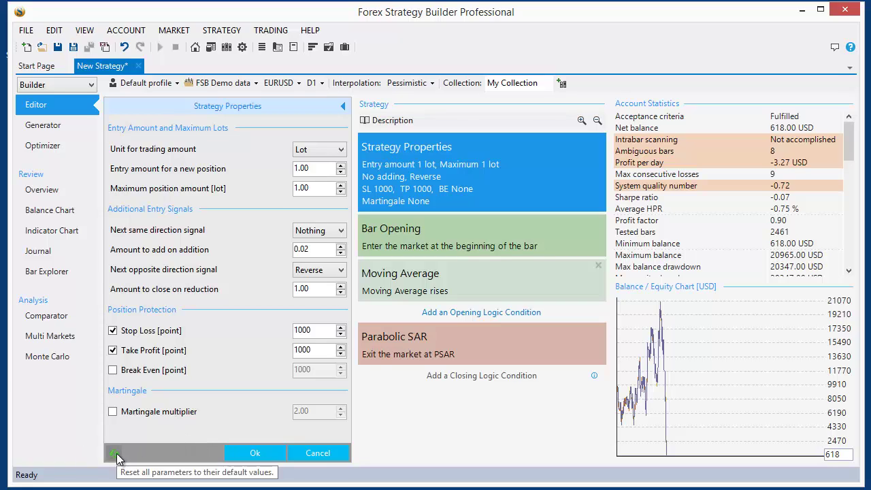
double_click(334, 330)
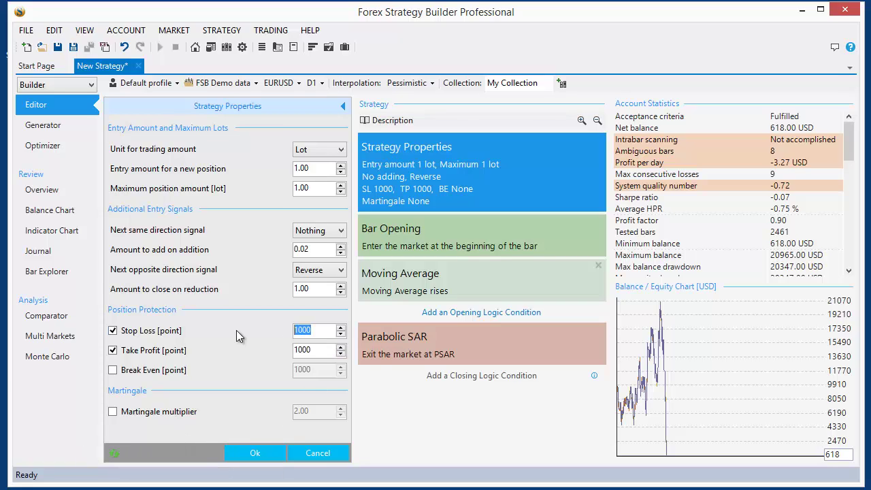
type("200")
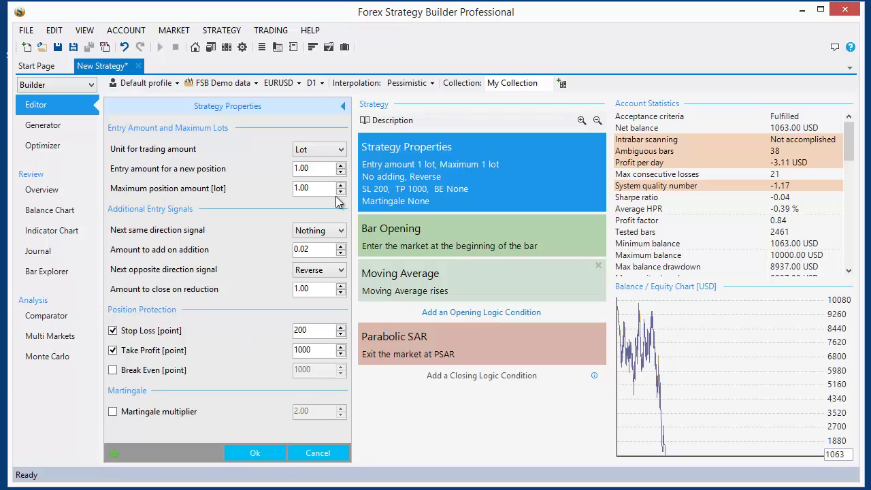
Step: Reset all strategy properties to their default values
left_click(115, 453)
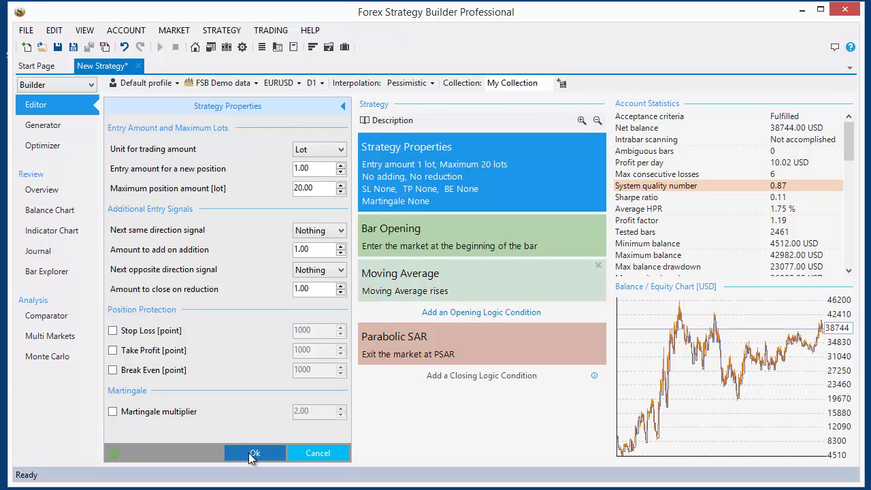
Step: Enable Stop Loss and Take Profit at 1000 points, set the new-position entry amount to 0.5 lots, and accept the changes
left_click(135, 332)
left_click(137, 351)
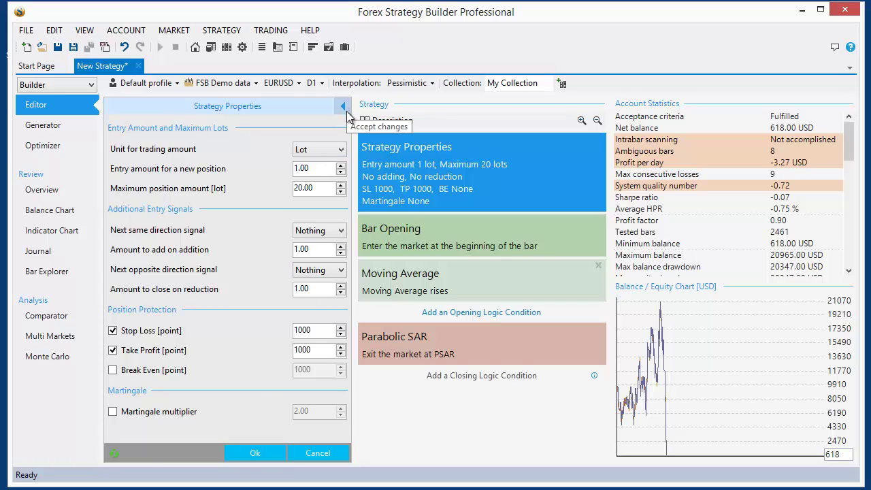
double_click(312, 169)
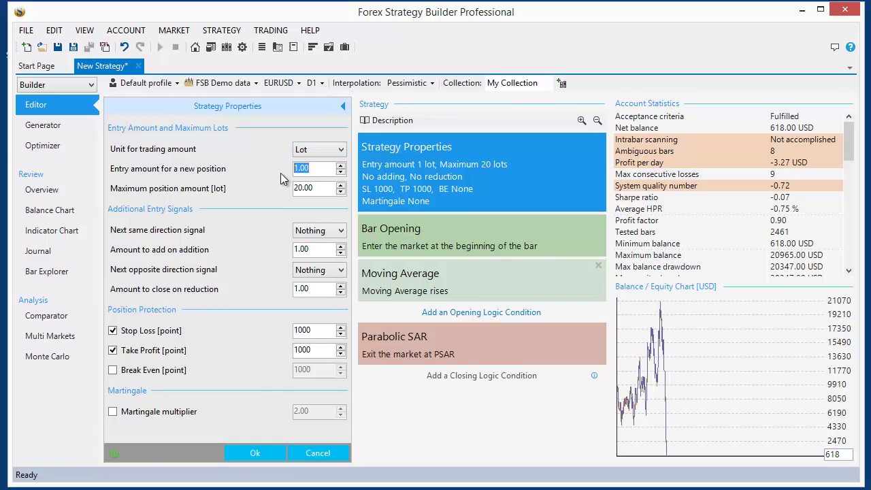
type("0.5")
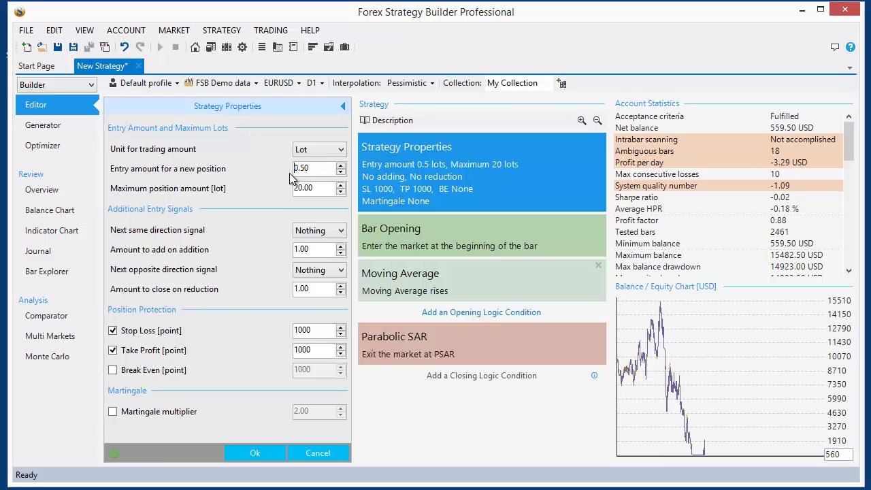
left_click(345, 108)
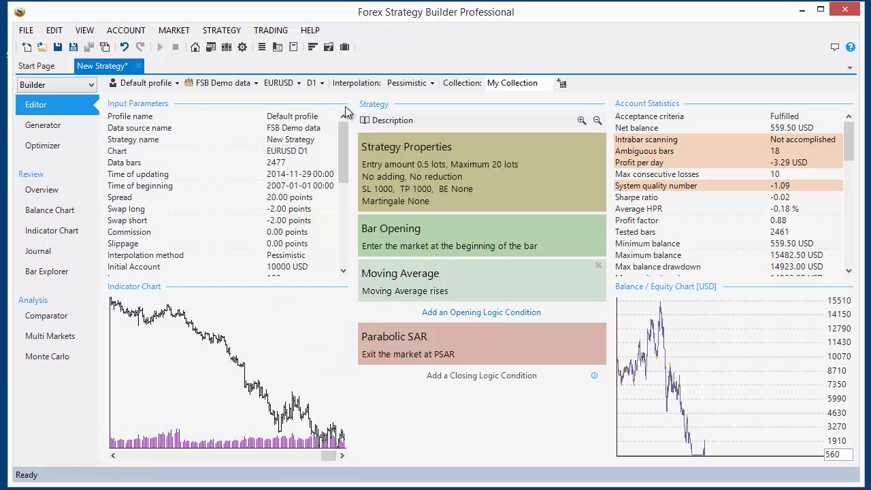
Step: Reopen the strategy properties to review the Martingale section, and close them without changing anything
left_click(374, 180)
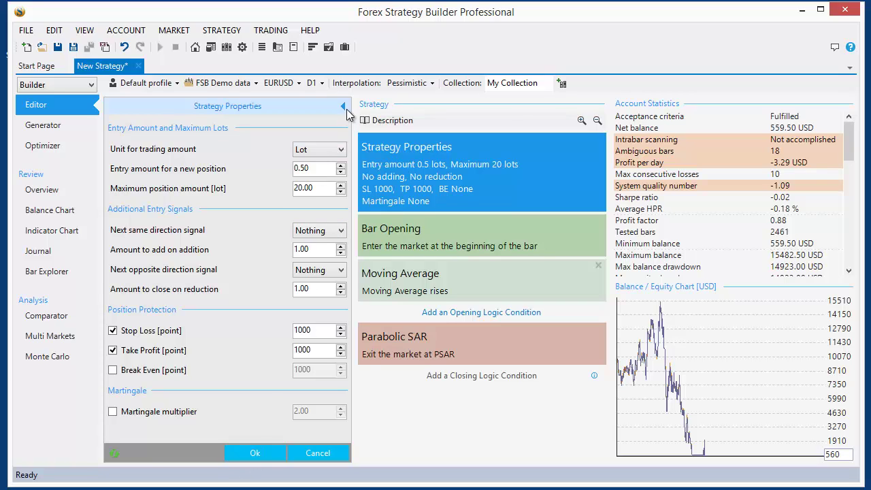
left_click(255, 453)
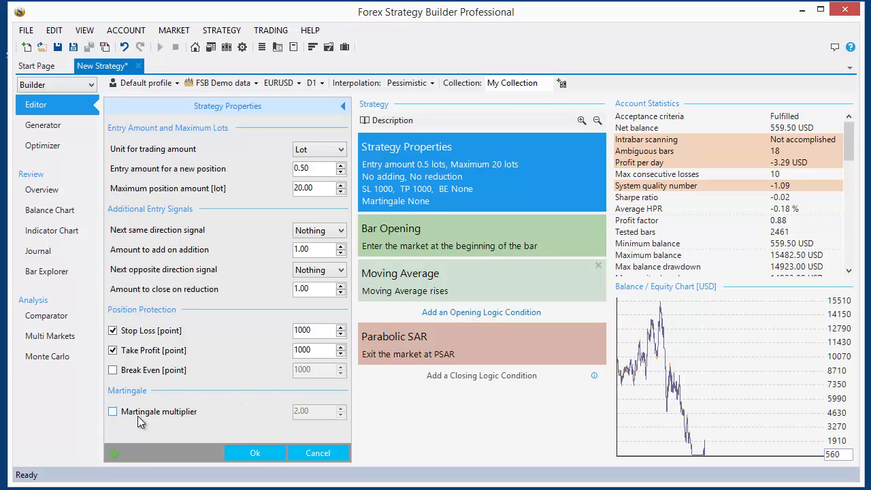
left_click(317, 453)
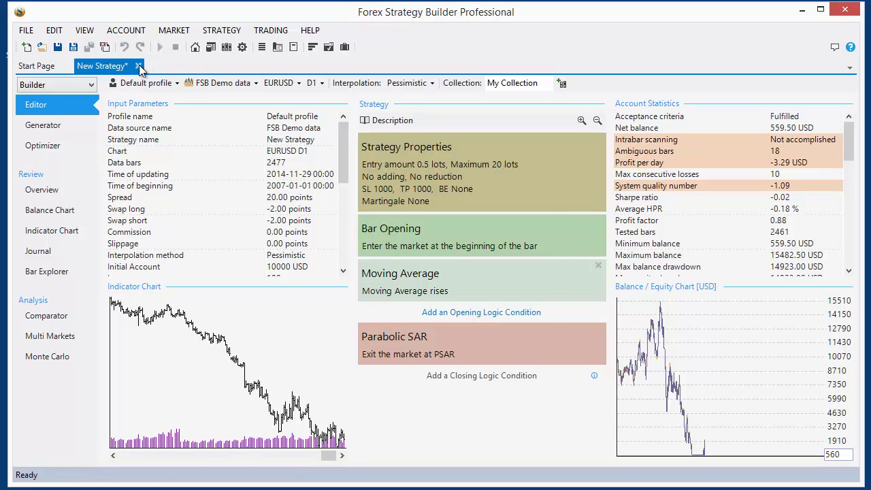
Step: Close the modified strategy and create a new blank one
left_click(139, 67)
left_click(441, 300)
left_click(27, 46)
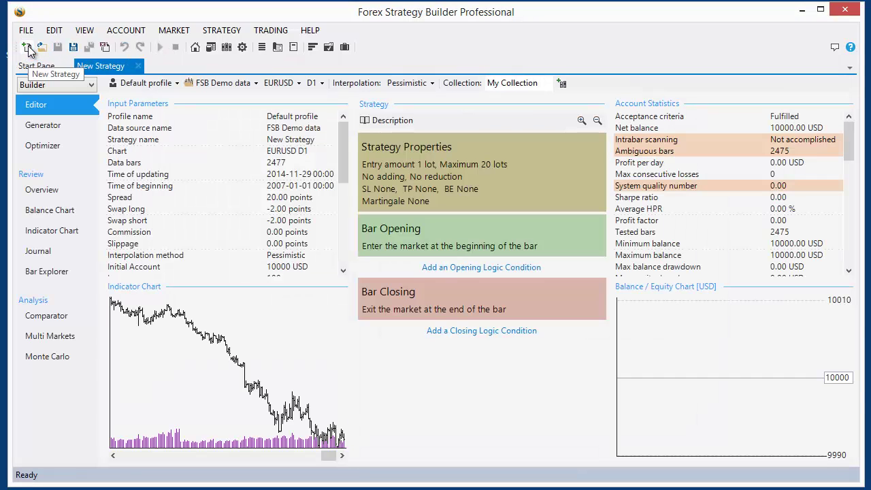
Step: Run the Generator on the blank strategy, stop it after a short run, and return to the Editor
left_click(62, 127)
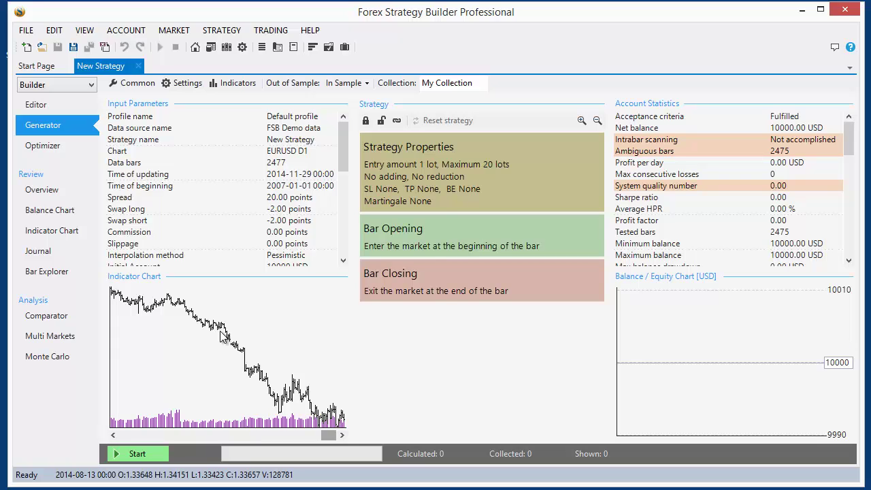
left_click(134, 456)
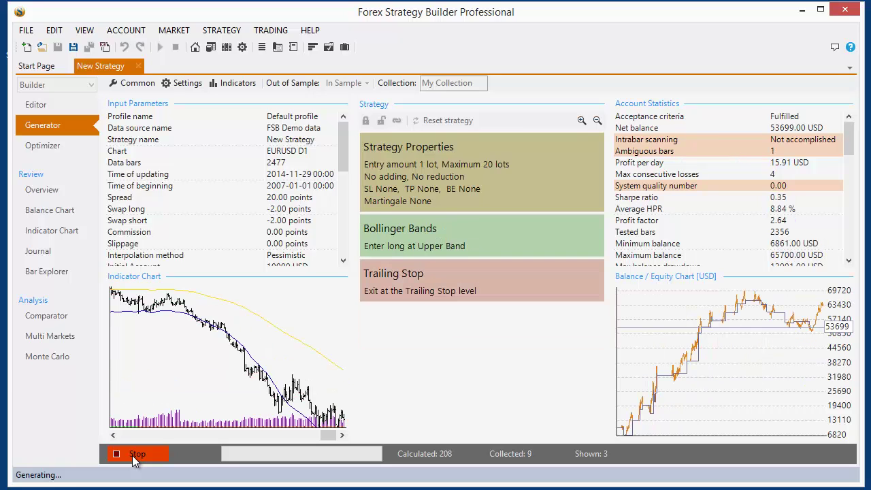
left_click(138, 459)
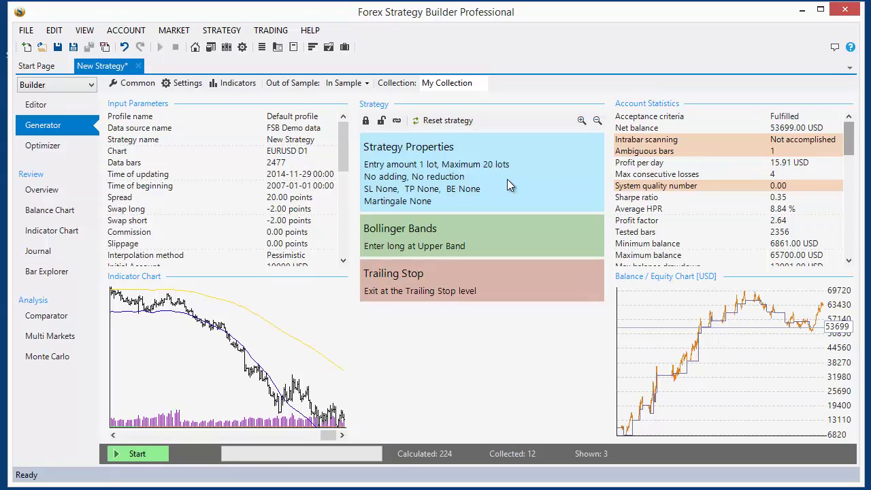
left_click(64, 108)
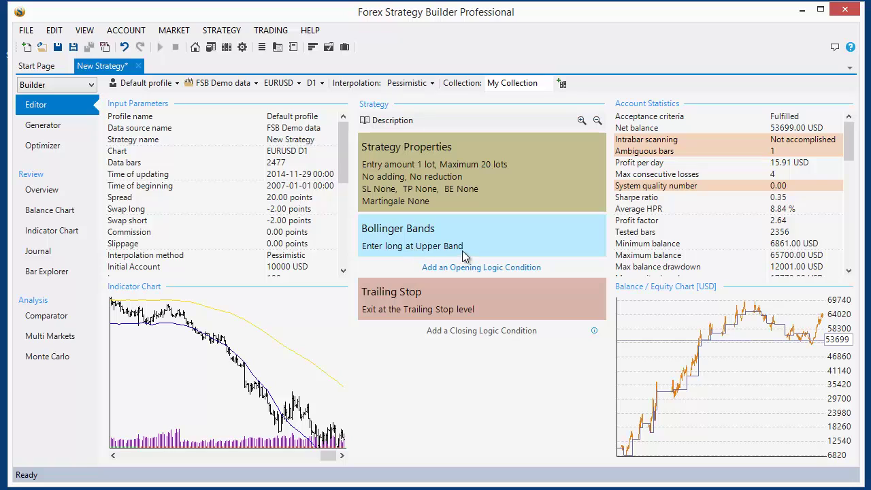
Step: Open the generated strategy's properties and switch the 2.00 Martingale multiplier on and off to compare the balance chart
mouse_move(469, 253)
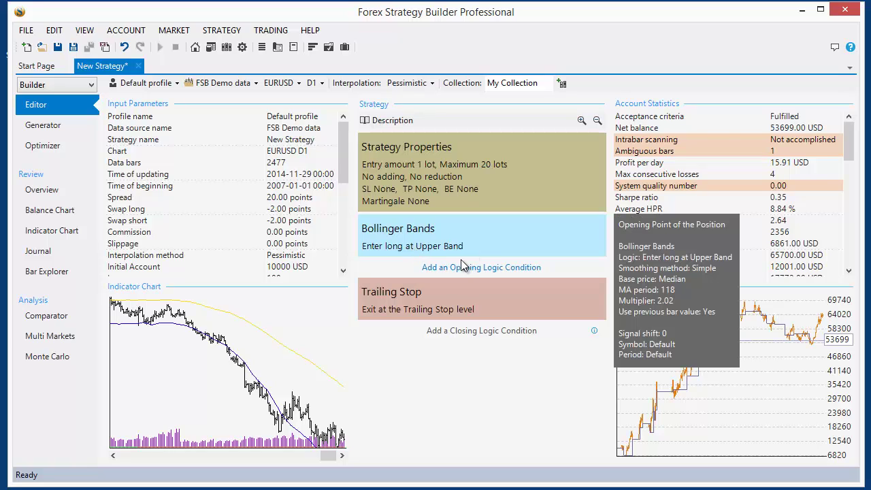
mouse_move(430, 321)
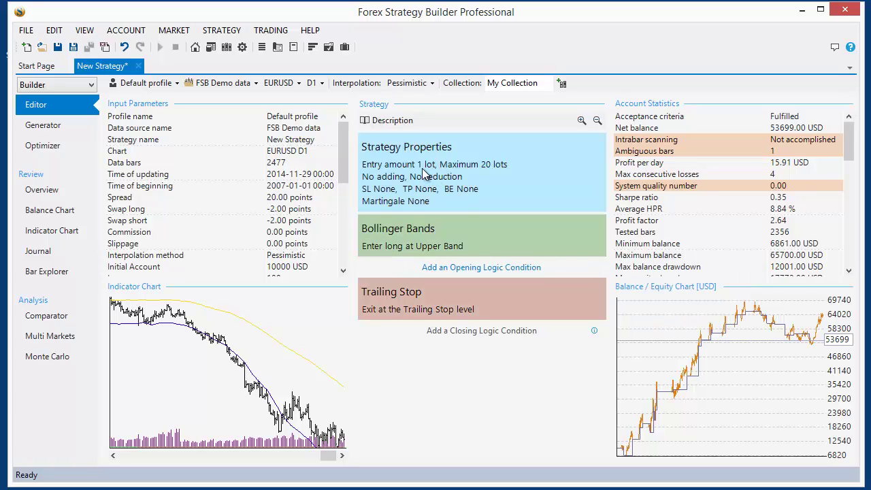
mouse_move(426, 175)
left_click(432, 184)
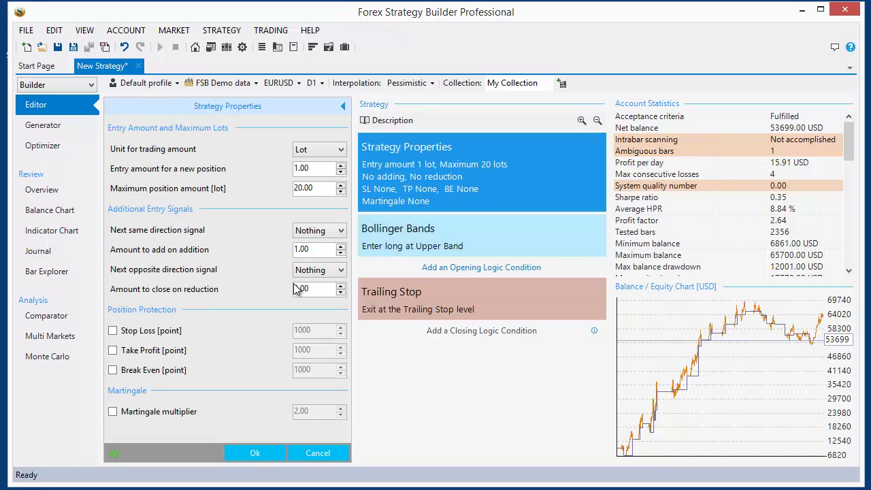
left_click(130, 416)
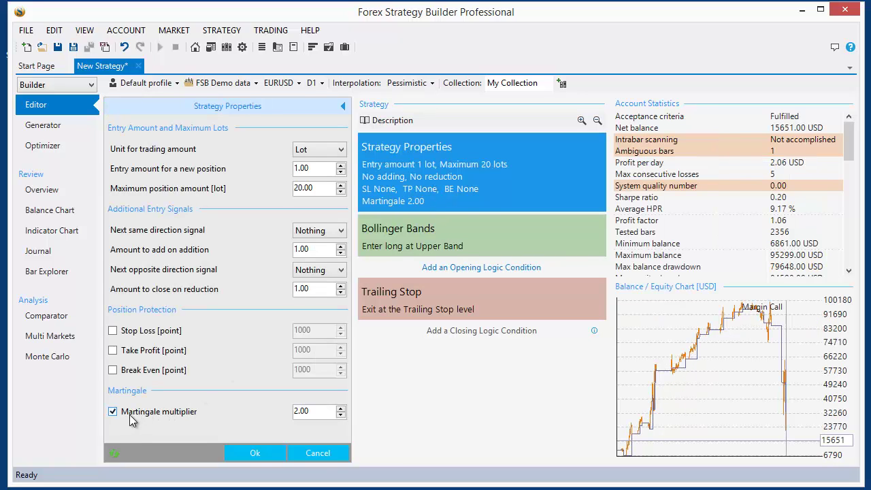
left_click(129, 416)
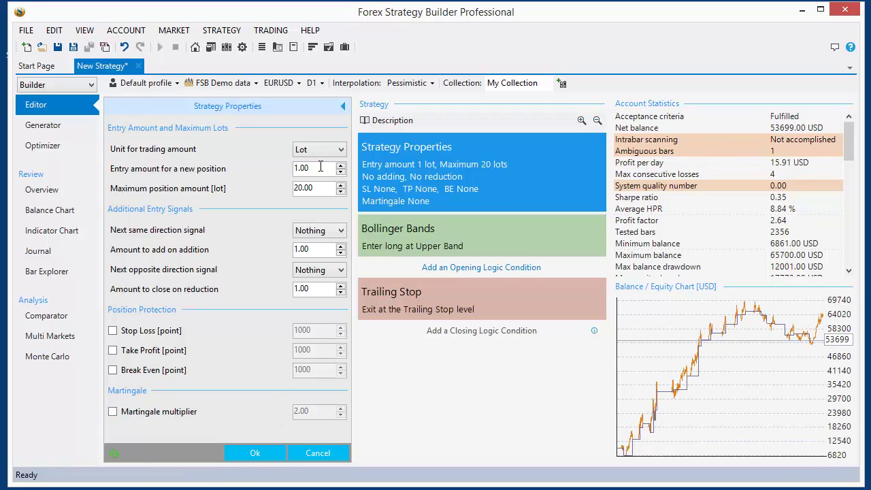
Step: Set the entry amount to 0.1 lots, compare results with and without the 2.00 Martingale multiplier, and cancel the property changes
left_click_drag(315, 168, 261, 172)
type("0.1")
key("Return")
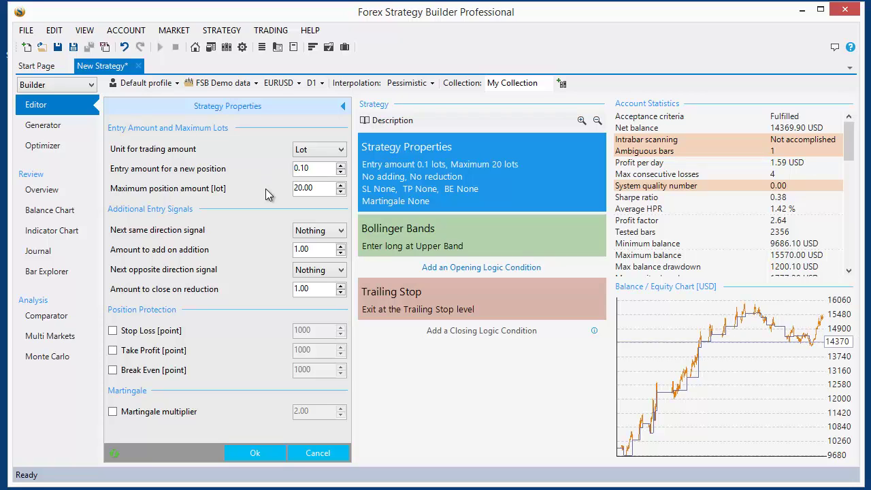
left_click(171, 412)
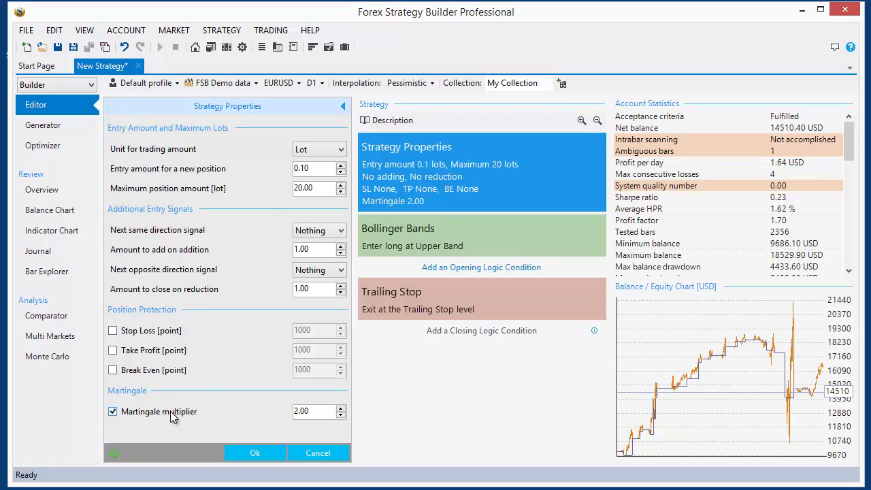
left_click(171, 412)
left_click(170, 411)
left_click(170, 411)
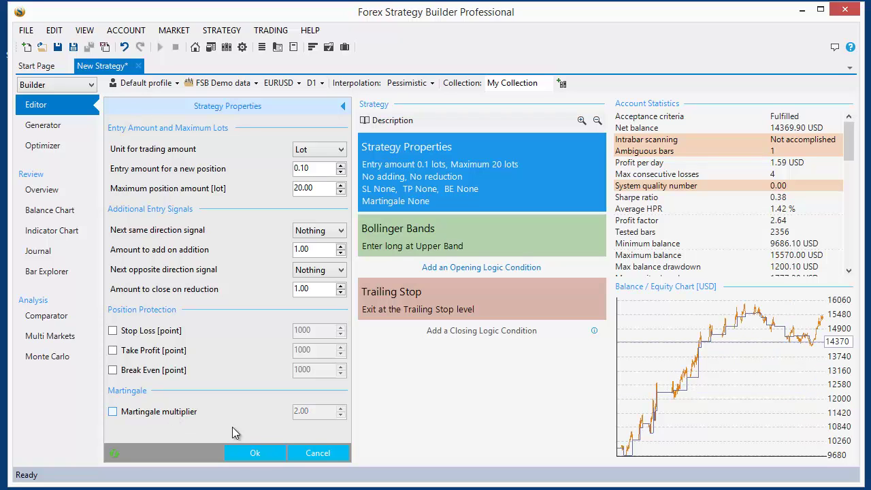
left_click(313, 452)
Step: Generate a different strategy with another short Generator run, check its indicator slots, and return to the Editor
left_click(48, 130)
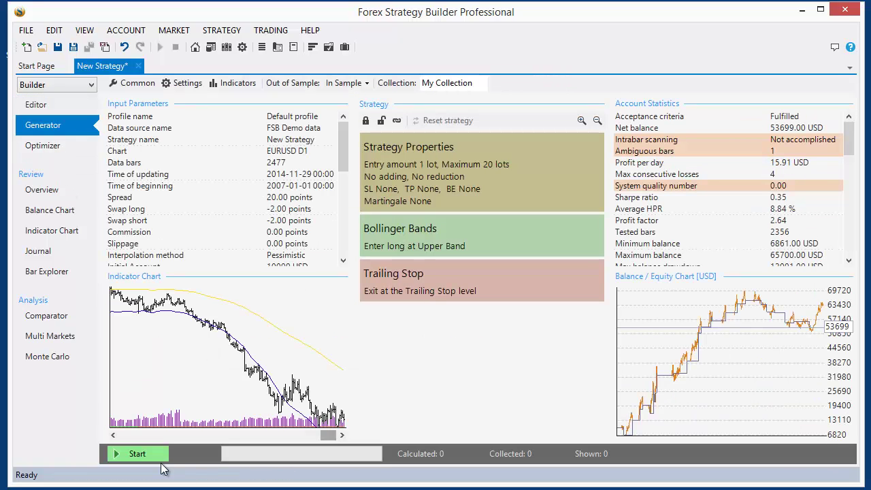
left_click(137, 454)
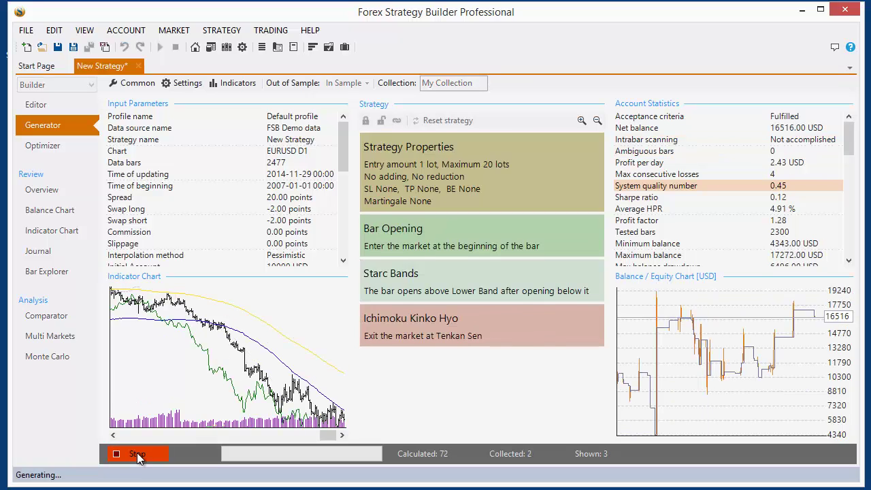
left_click(137, 454)
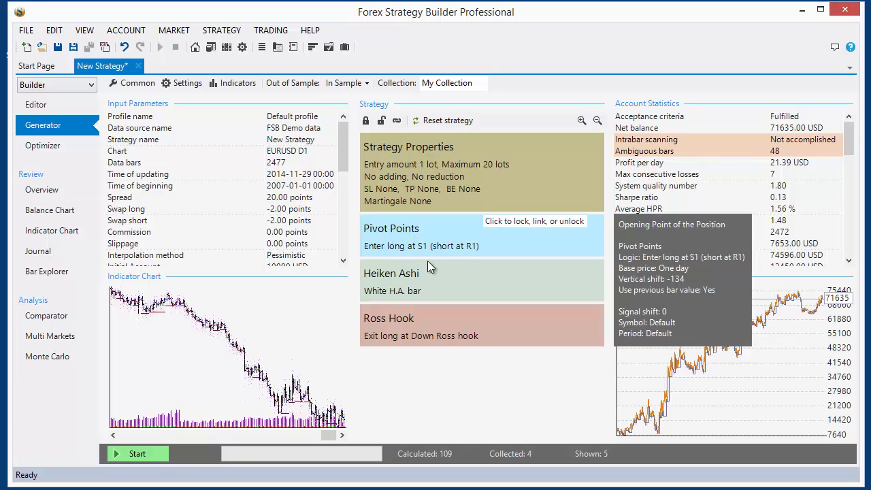
mouse_move(406, 297)
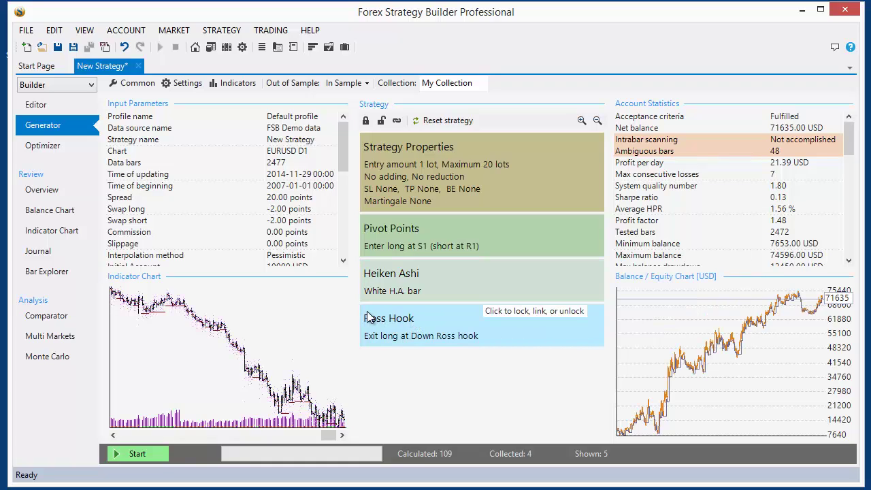
mouse_move(389, 339)
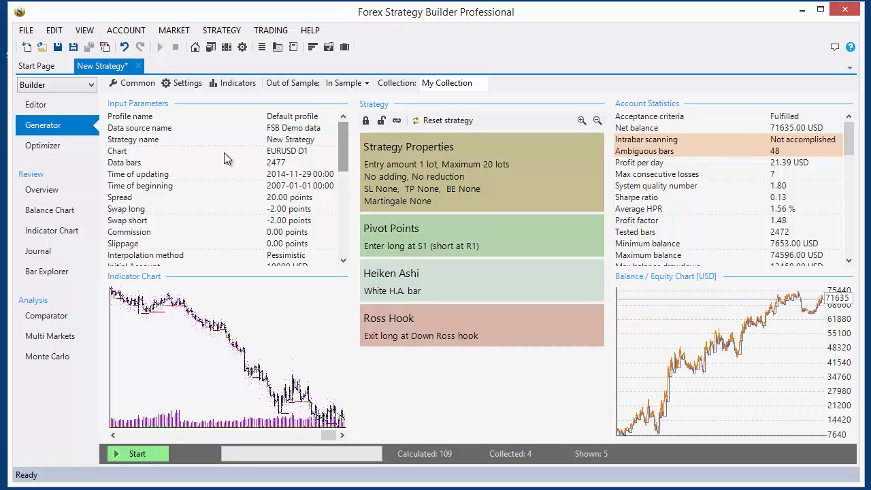
left_click(54, 109)
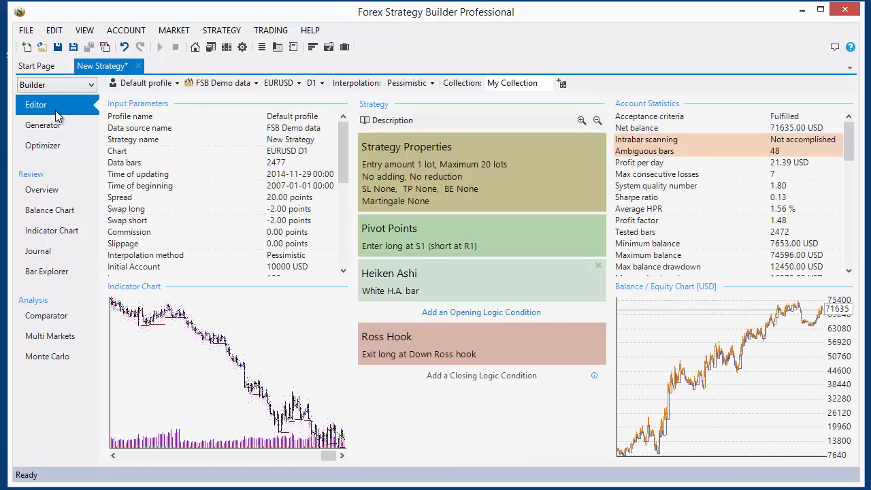
Step: Open the Pivot Points strategy's properties and test the 2.00 Martingale multiplier with the 1-lot entry amount, leaving it disabled
left_click(435, 175)
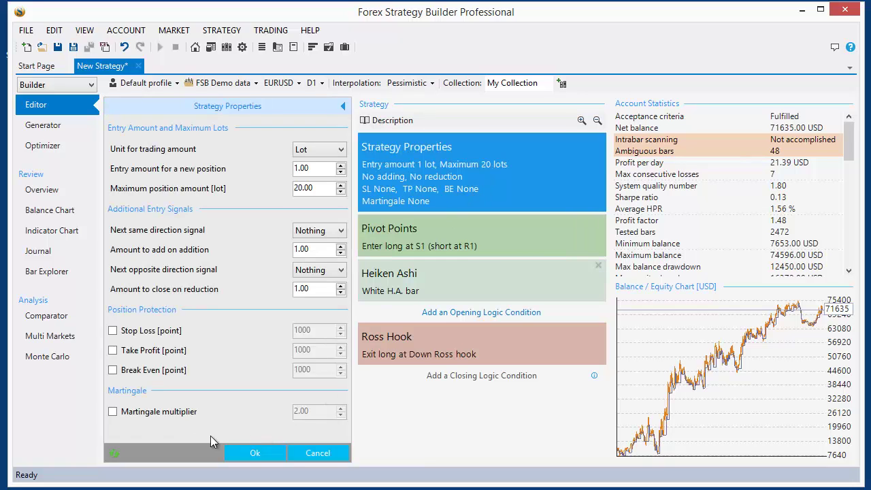
left_click(124, 414)
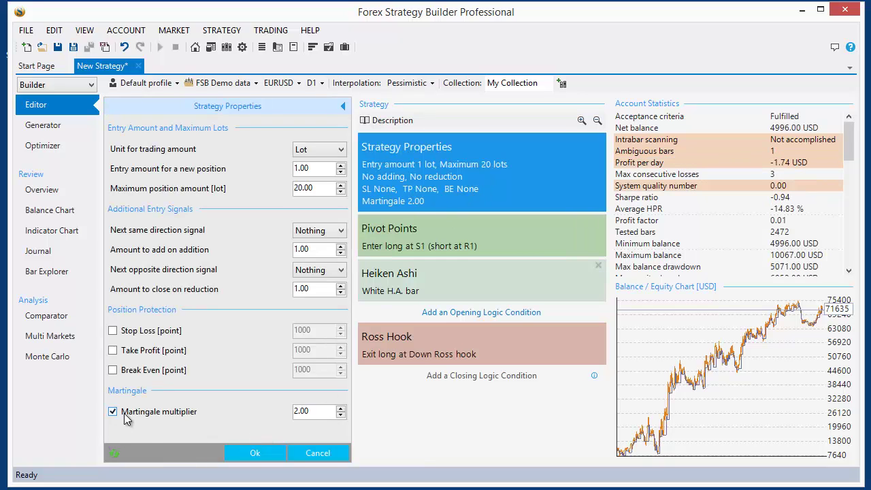
left_click(123, 414)
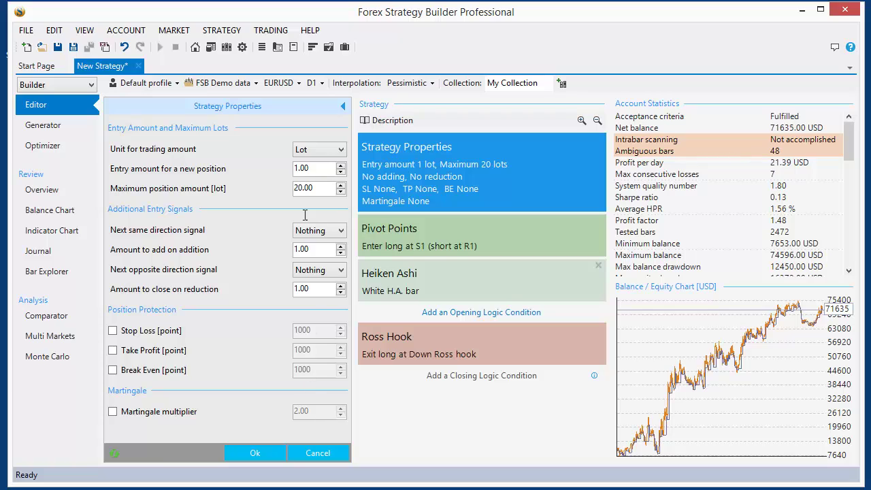
Step: Set the entry amount to 0.4 lots and switch the 2.00 Martingale multiplier on and off to compare the results
left_click_drag(311, 169, 287, 174)
key("Return")
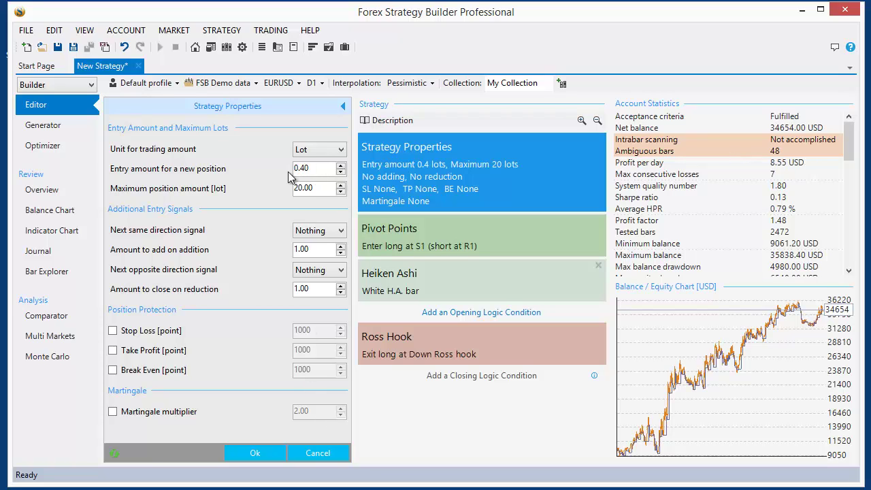
left_click(142, 414)
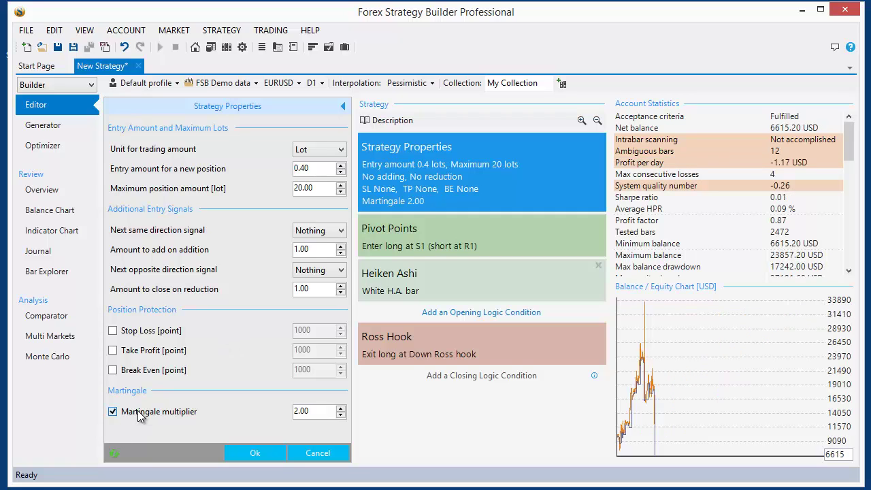
left_click(142, 414)
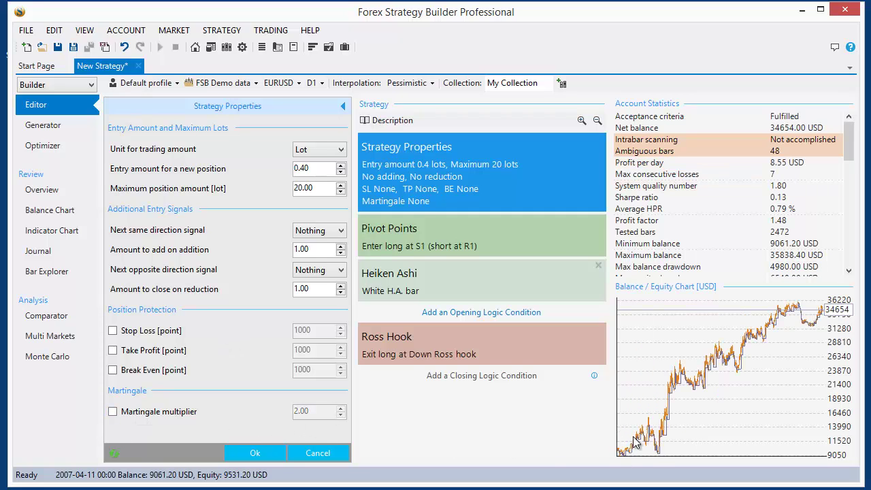
Step: Enable the 2.00 Martingale multiplier, try an entry amount of 1 lot, and set it to 0.1 lots
left_click(121, 414)
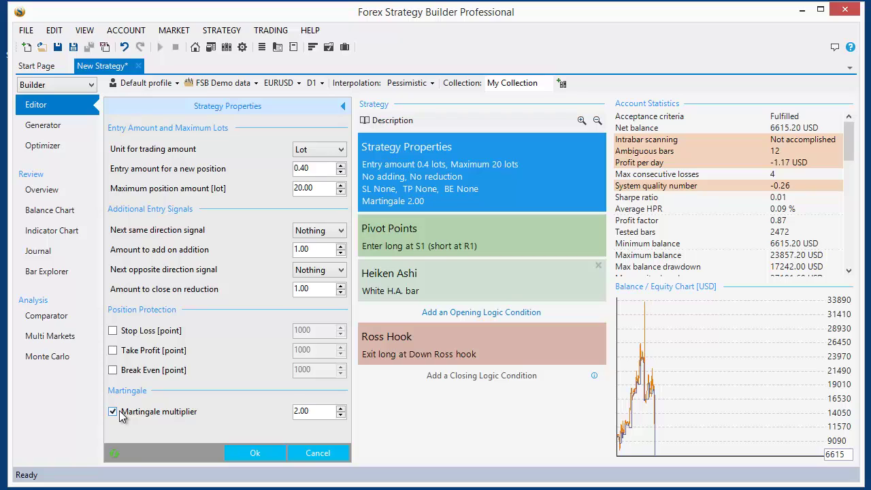
left_click_drag(300, 169, 256, 170)
type("1.")
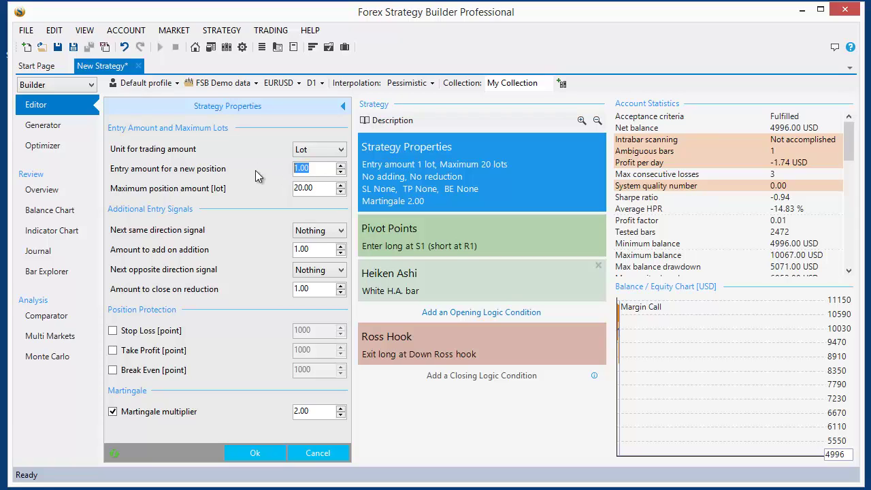
type("0.1")
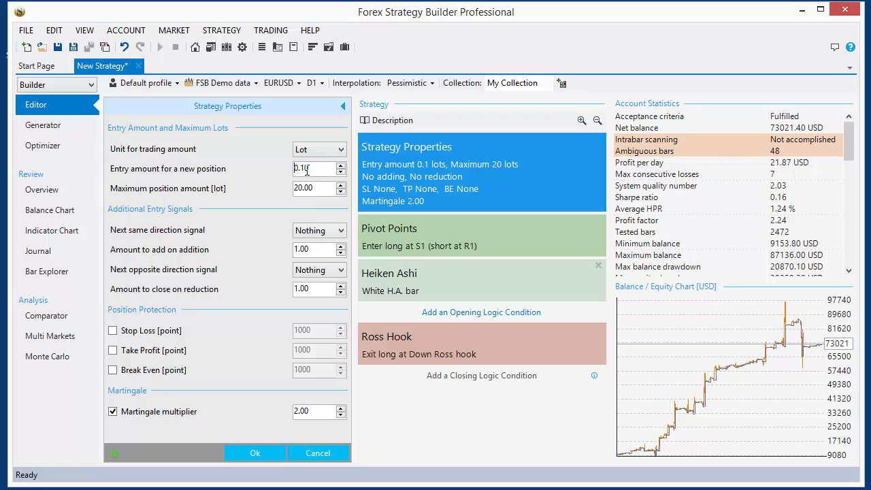
Step: Switch the 2.00 Martingale multiplier off and on to compare results at 0.1 lots, and apply the properties with it enabled
left_click(136, 415)
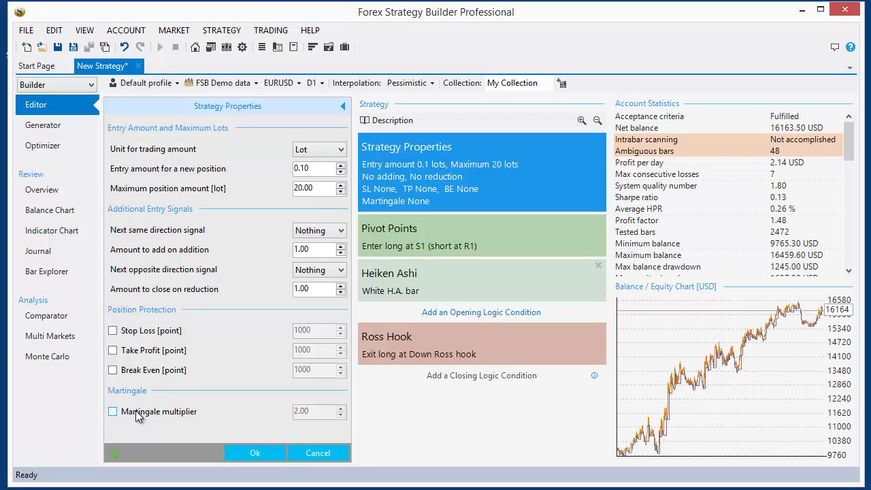
left_click(137, 413)
left_click(136, 413)
left_click(304, 169)
double_click(304, 169)
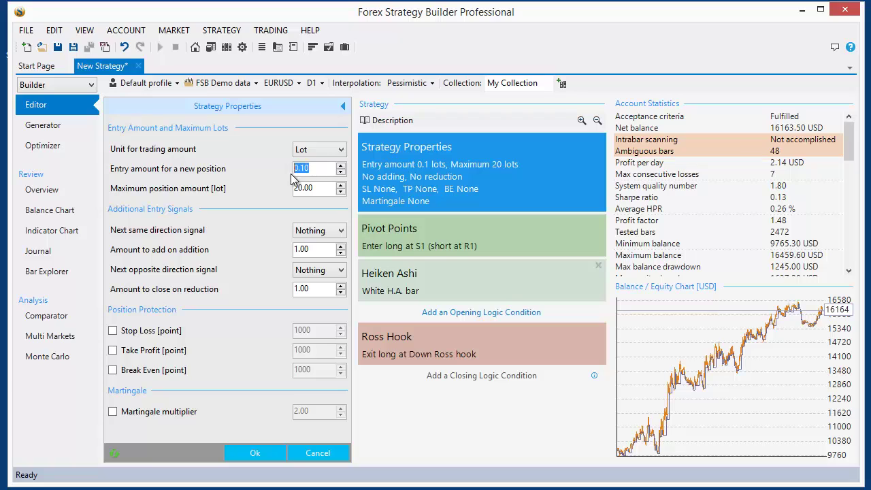
left_click(304, 169)
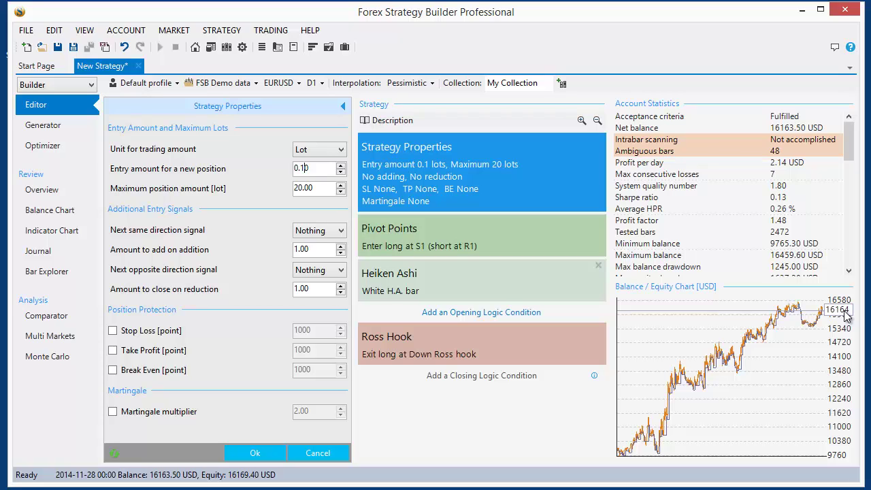
left_click(113, 413)
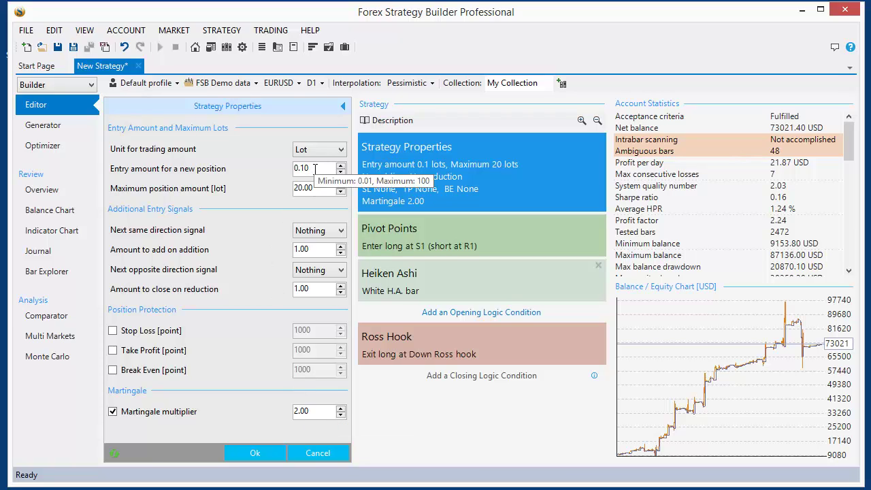
left_click(247, 458)
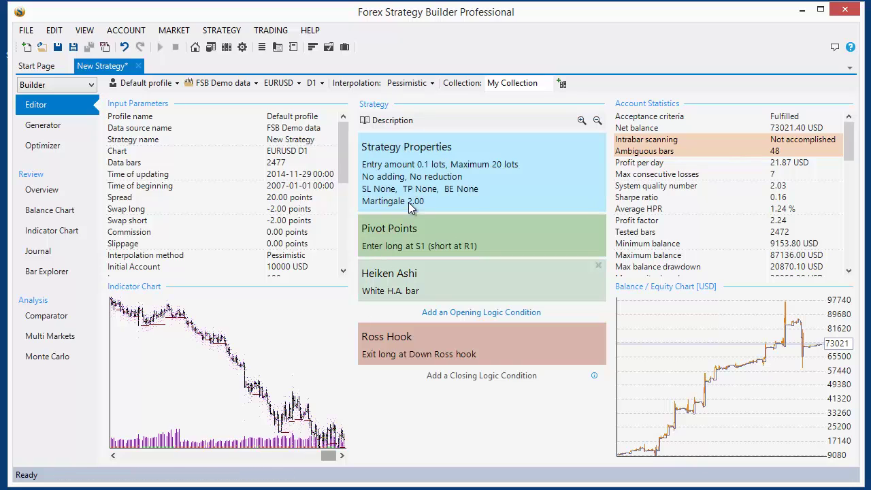
Step: Examine in the Journal how position amounts change after winning and losing trades with the 2.00 Martingale multiplier
mouse_move(428, 175)
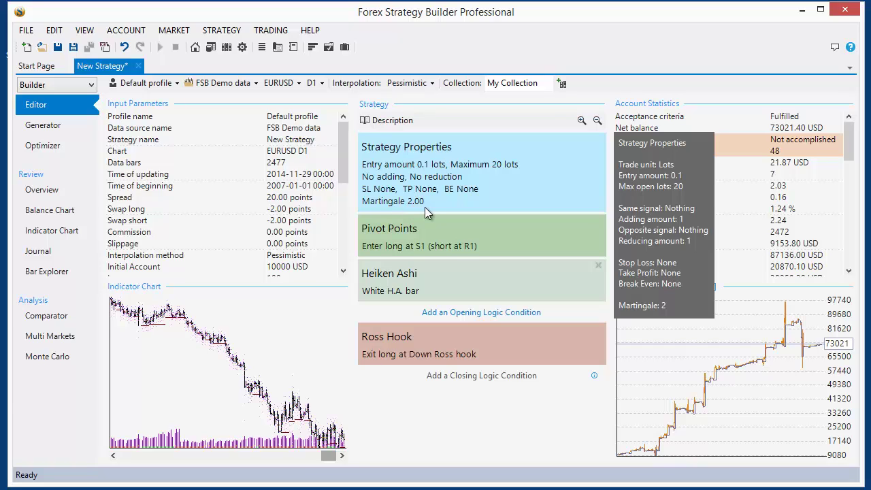
left_click(44, 257)
left_click(302, 307)
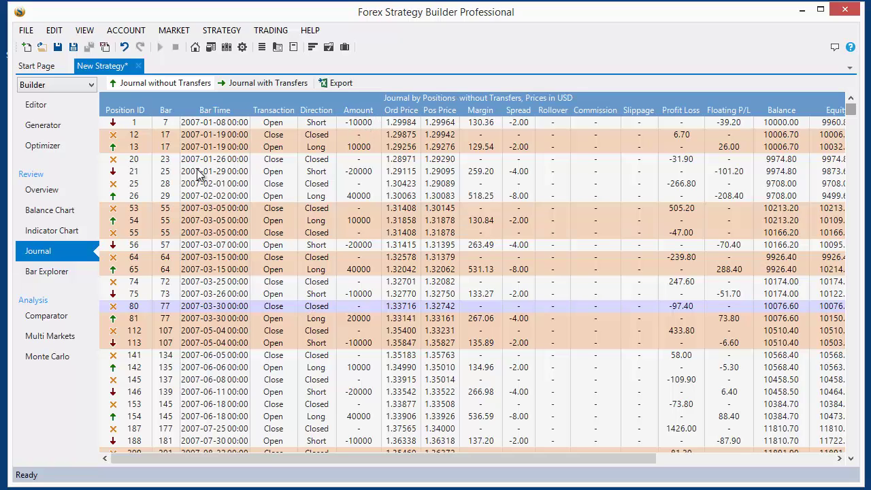
left_click(284, 146)
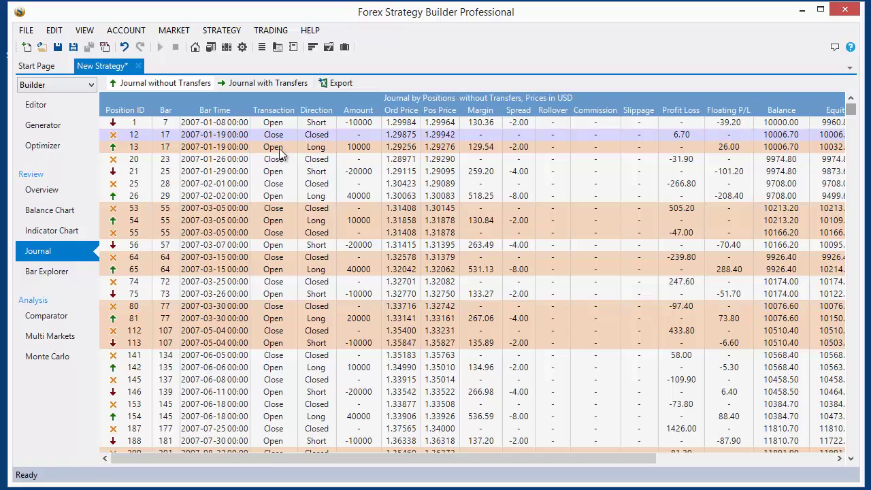
left_click(316, 125)
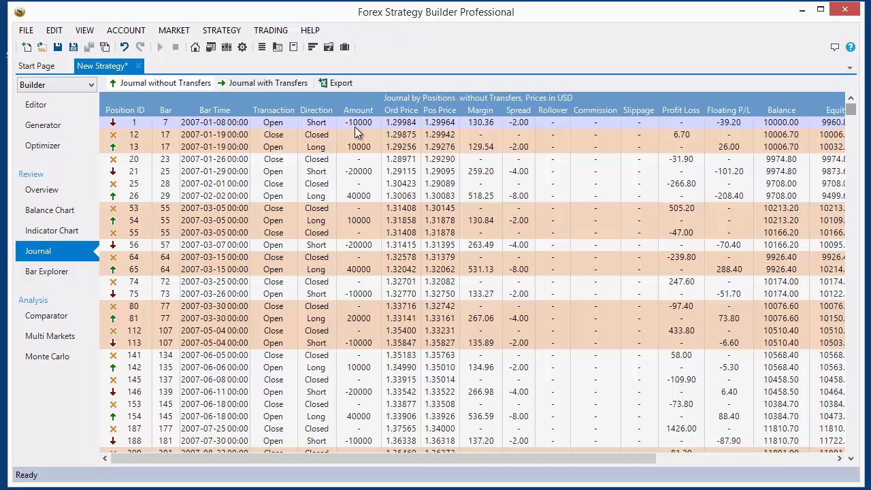
left_click(312, 135)
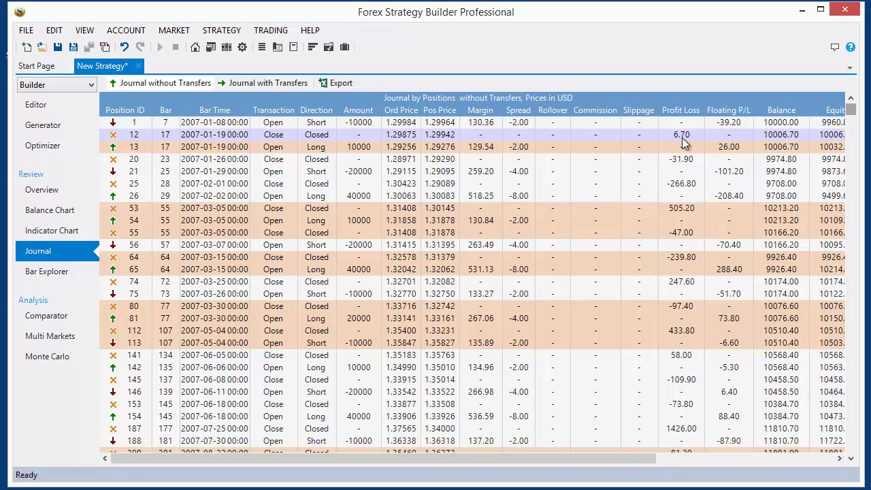
left_click(362, 148)
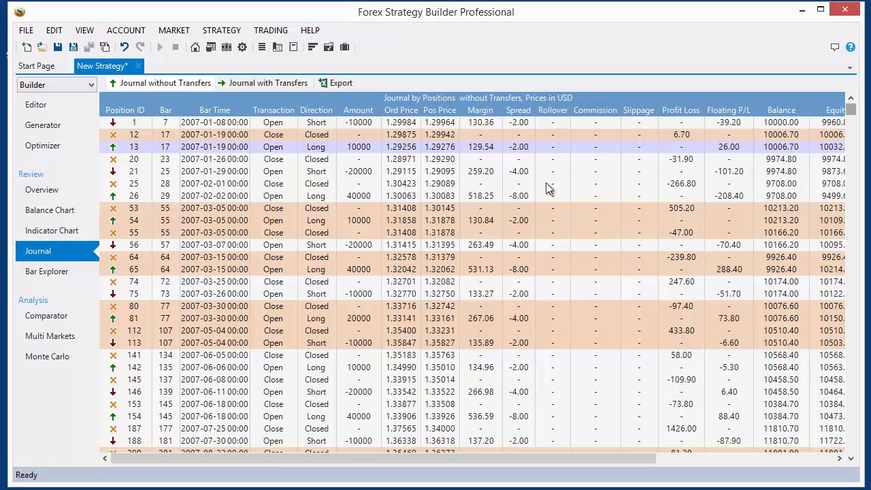
left_click(670, 187)
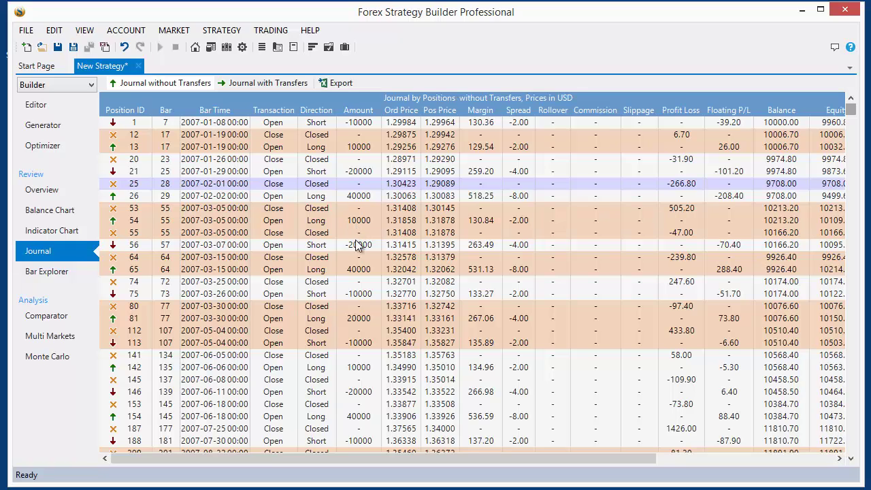
scroll(369, 333, "down", 3)
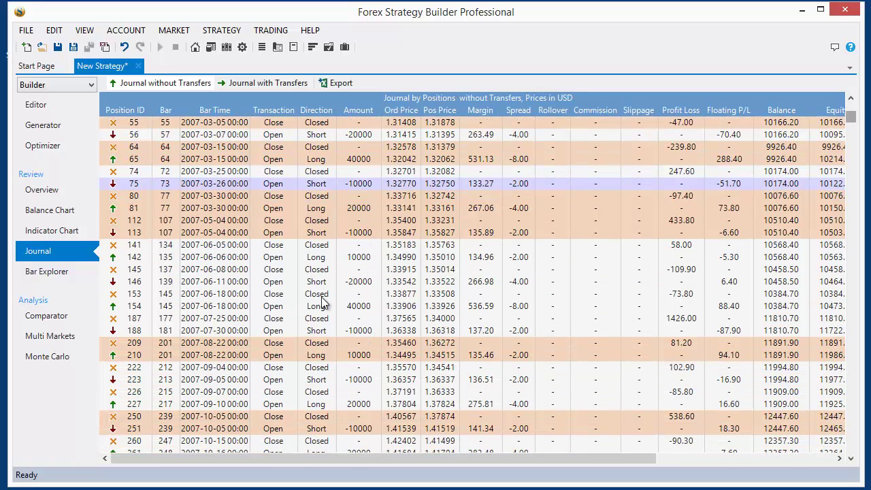
Step: Reopen the strategy properties in the Editor and set the Martingale multiplier to 1.20
left_click(36, 106)
left_click(449, 202)
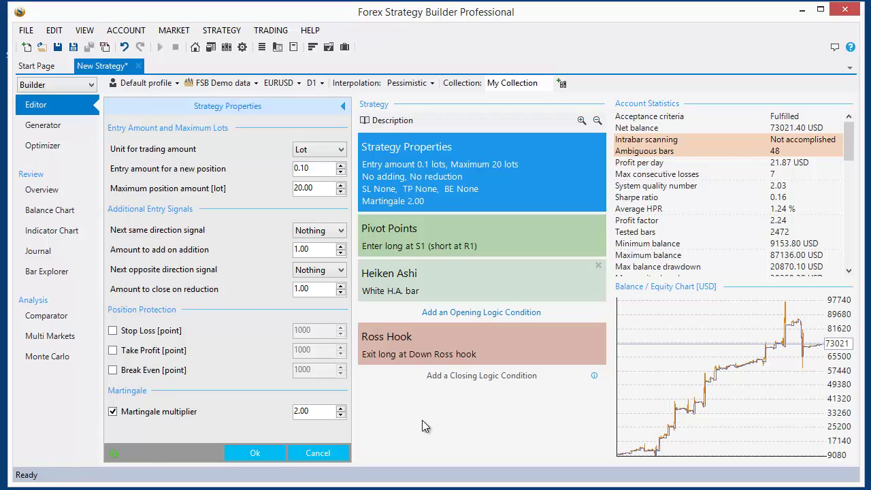
double_click(323, 411)
left_click(303, 413)
left_click_drag(311, 413, 284, 418)
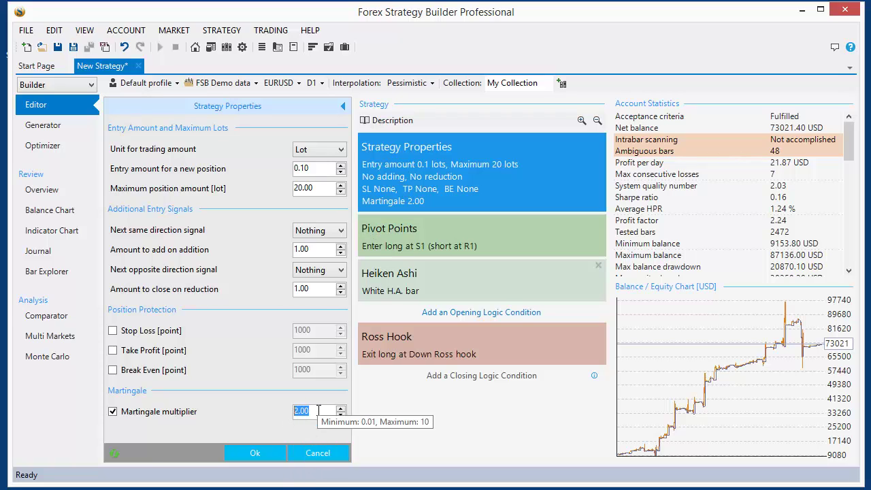
type("0.")
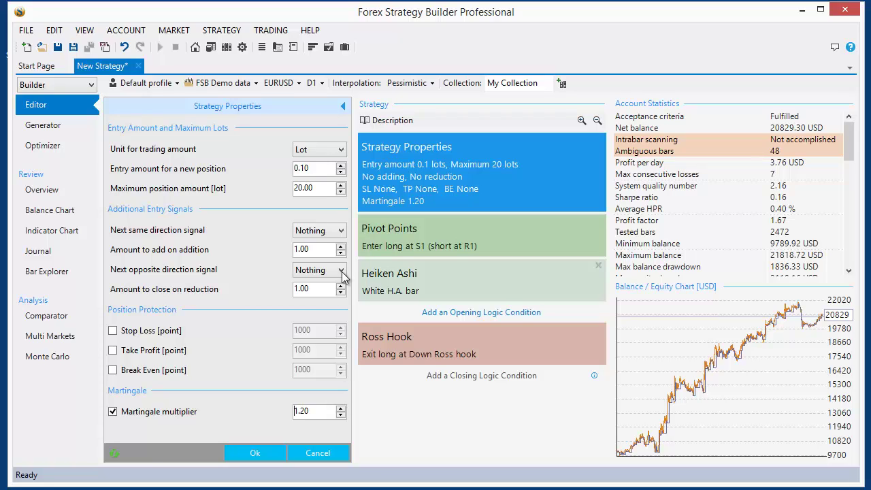
Step: Apply the properties with the 1.20 multiplier, check the position amounts in the Journal, and return to the Editor
left_click(321, 169)
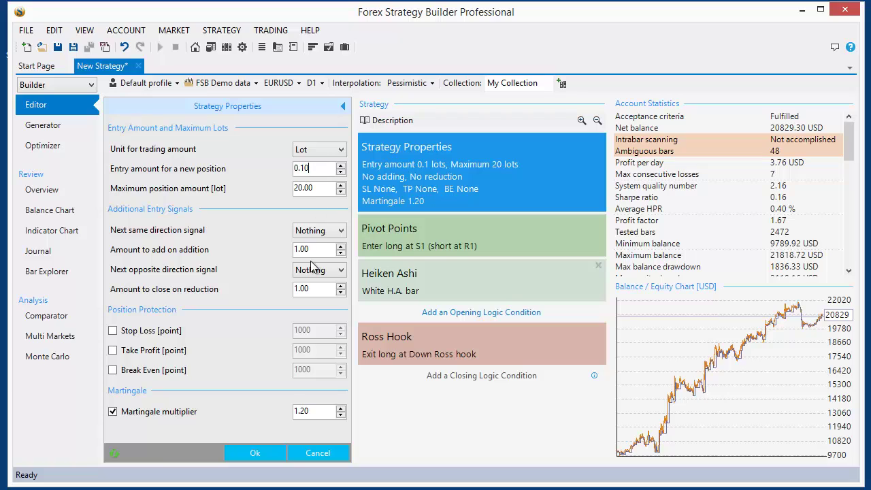
left_click(310, 413)
left_click_drag(309, 412, 297, 411)
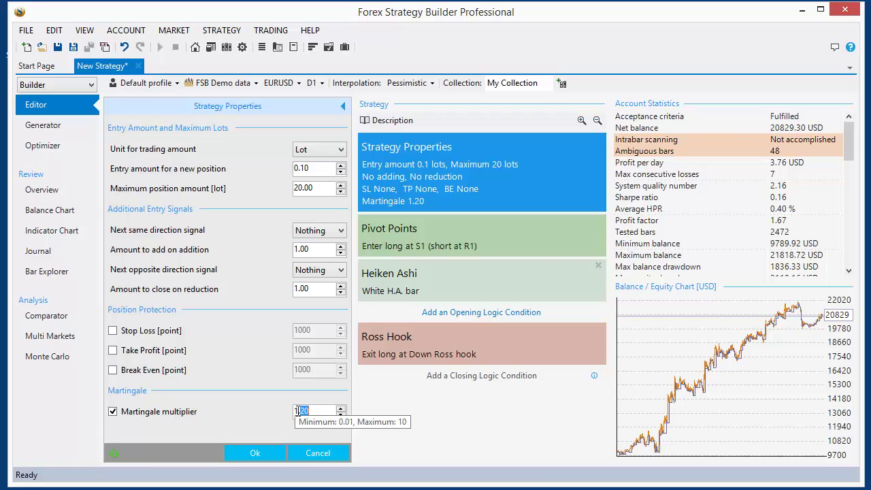
left_click(312, 411)
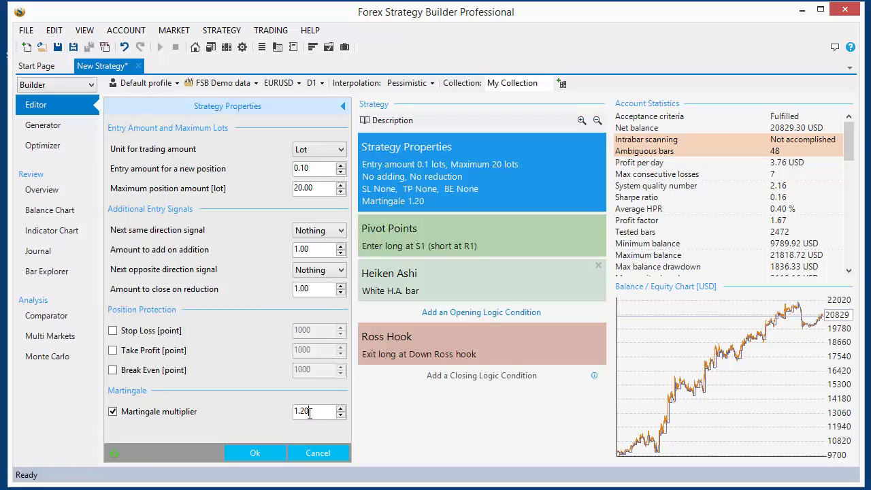
left_click(254, 453)
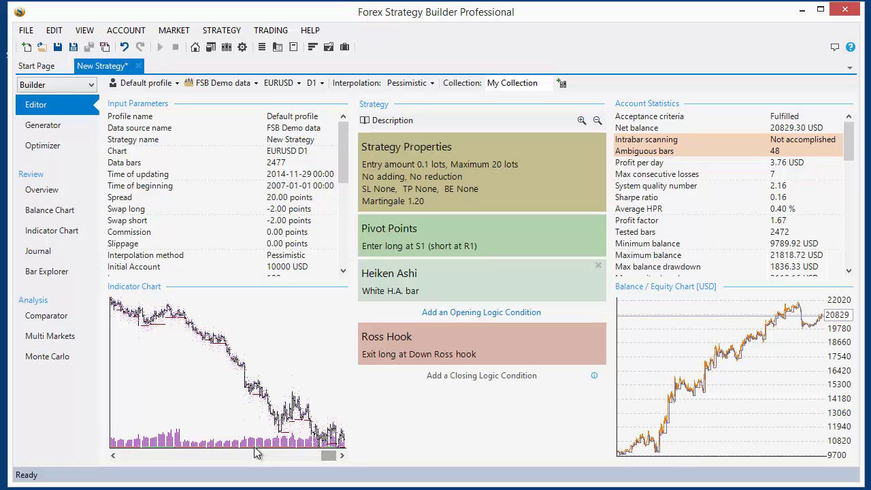
left_click(50, 255)
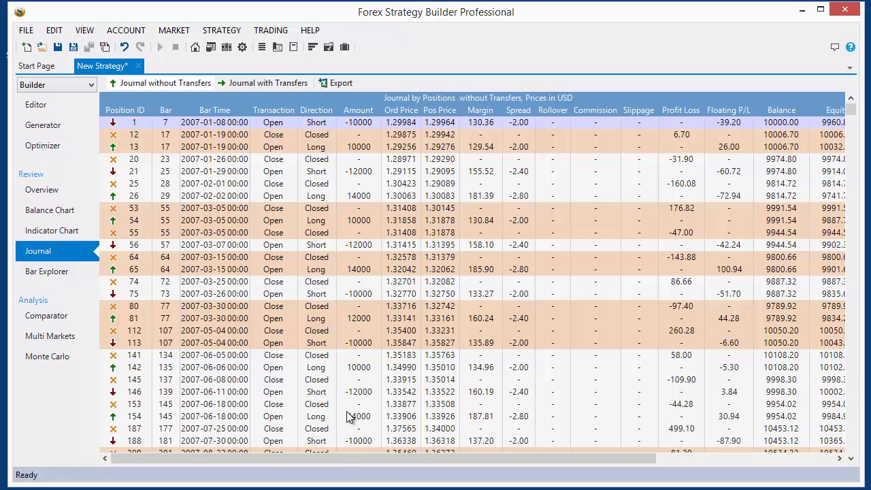
left_click(32, 106)
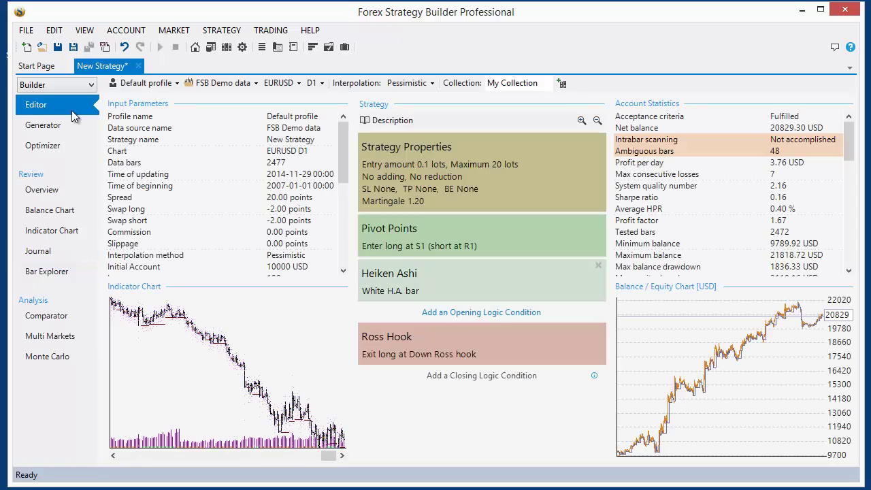
Step: Set the Martingale multiplier to 1.00 in the strategy properties and switch it off and on to compare the results
left_click(426, 179)
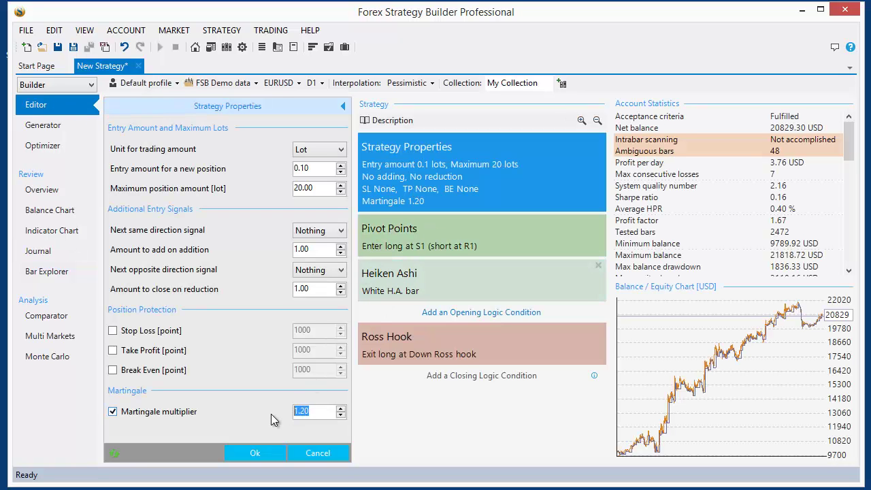
type("1")
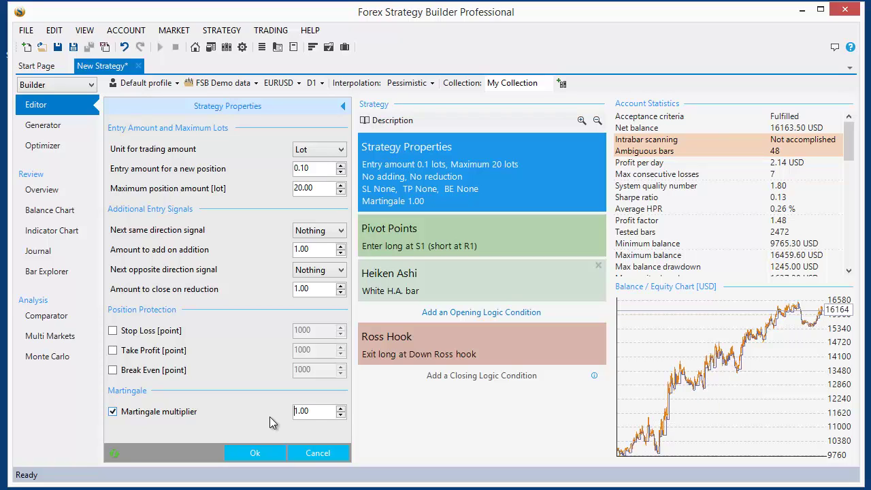
left_click(113, 413)
left_click(113, 412)
left_click(113, 412)
left_click(113, 412)
Step: Set the Martingale multiplier to 0.80 so that position size shrinks after a loss
left_click_drag(312, 413, 280, 413)
left_click(303, 411)
double_click(303, 412)
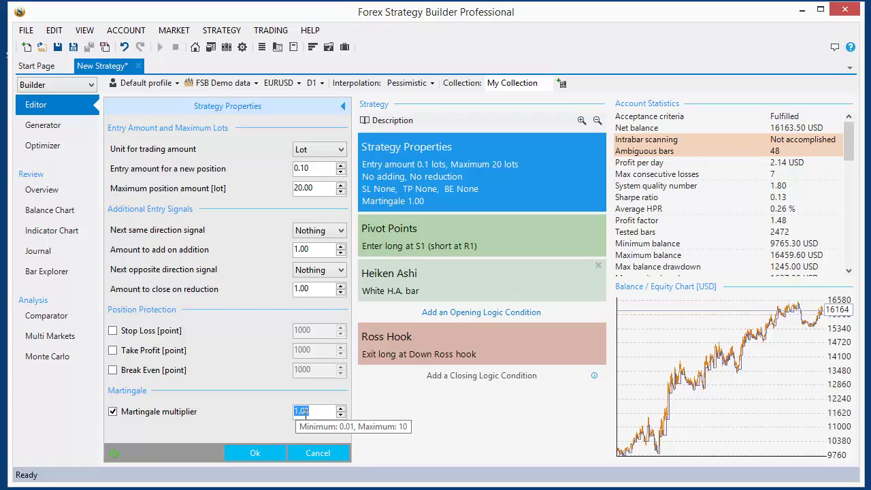
type("0.8")
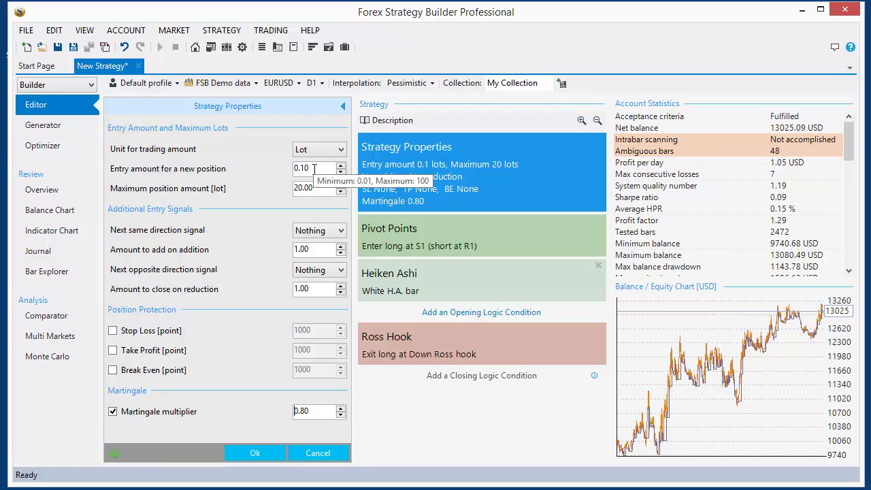
Step: Set the entry amount for a new position to 1 lot and apply the strategy properties
left_click_drag(315, 169, 281, 171)
type("1")
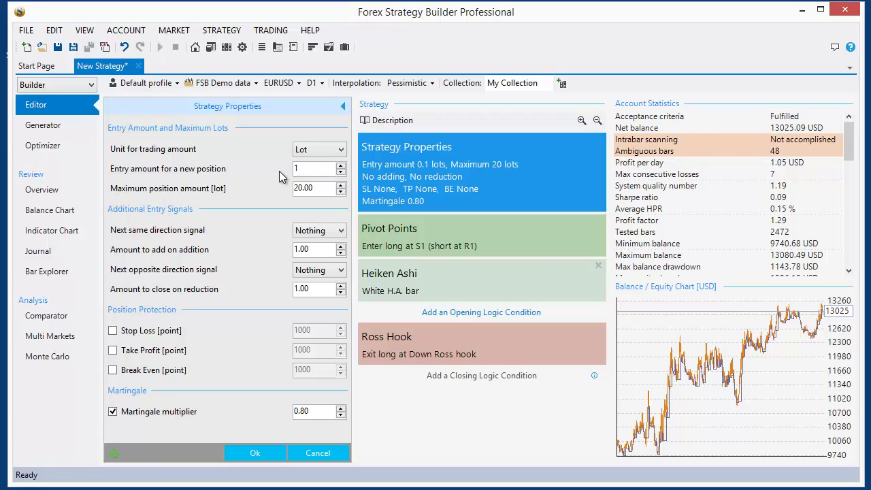
key("Return")
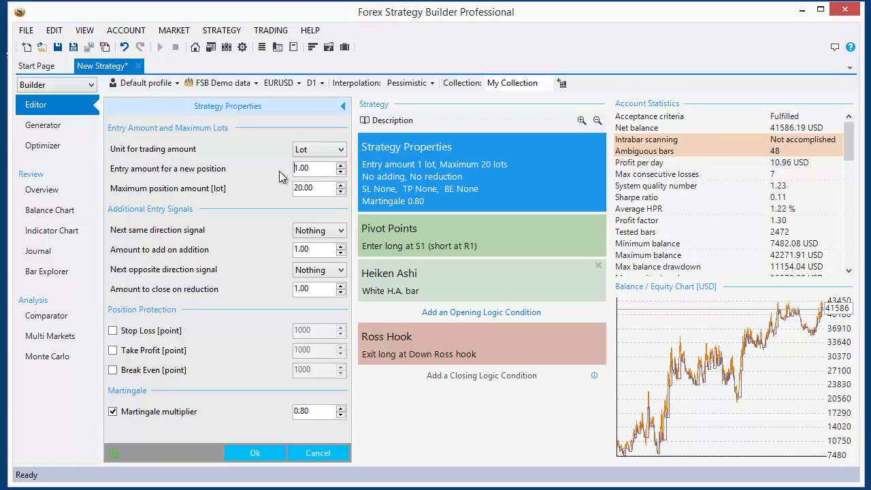
left_click(328, 170)
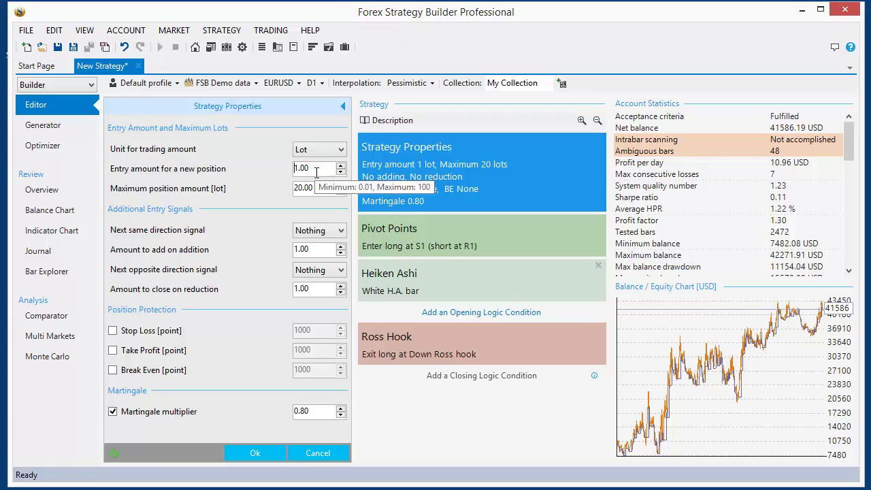
left_click(302, 413)
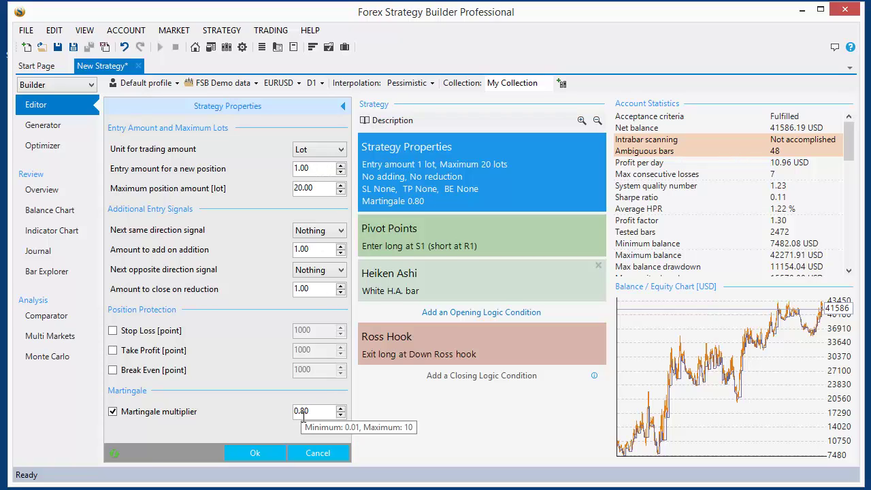
left_click_drag(302, 412, 313, 411)
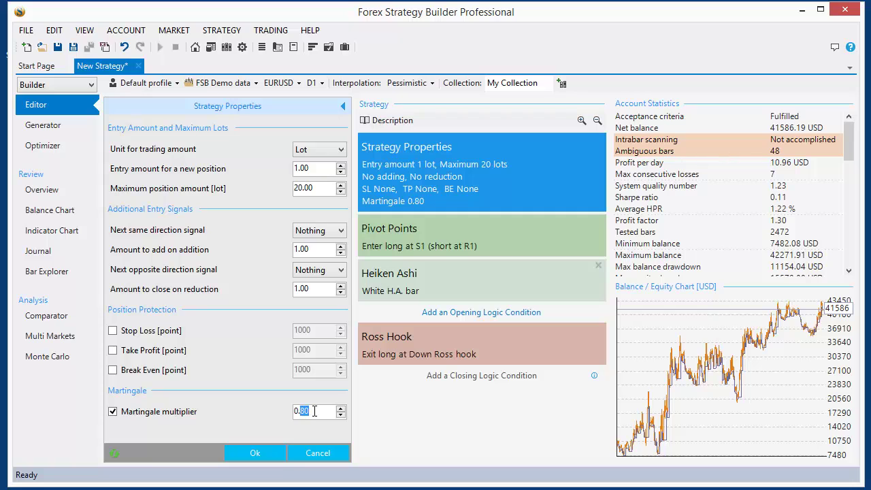
left_click(257, 454)
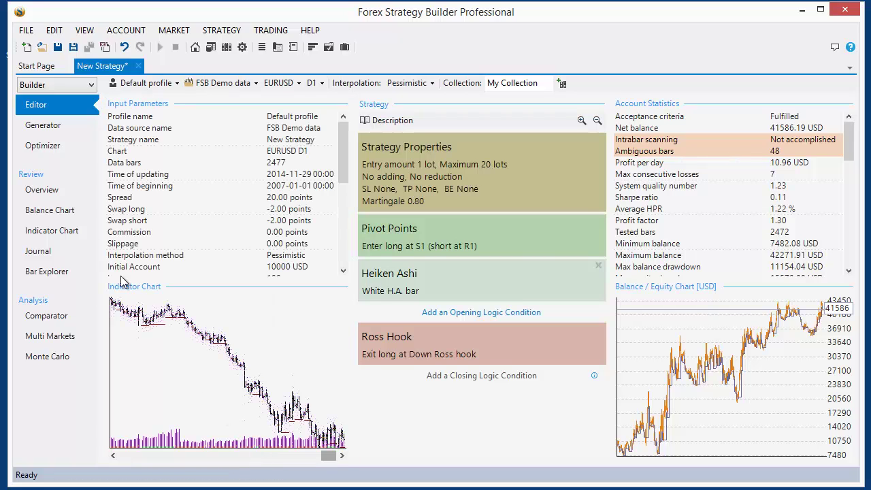
Step: Examine in the Journal how position amounts change after losses with the 0.80 Martingale multiplier and 1-lot entries
left_click(49, 251)
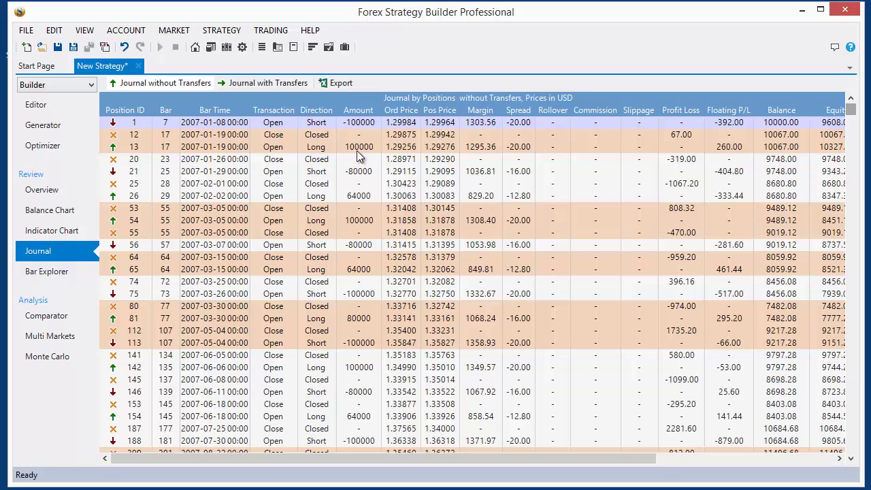
left_click(381, 147)
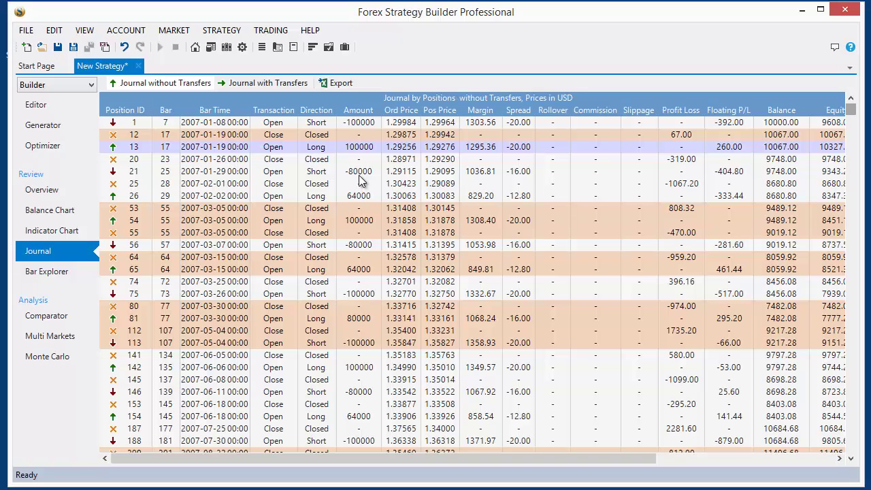
left_click(355, 198)
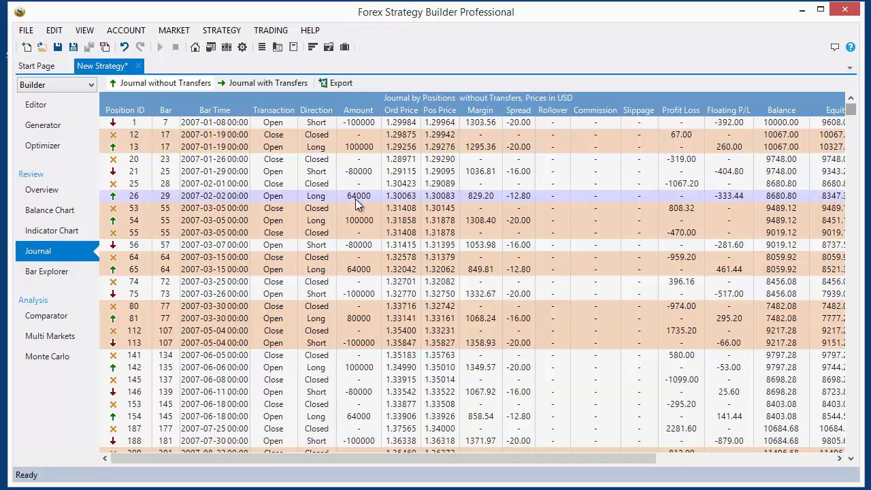
Step: Disable the Martingale multiplier in the strategy properties and apply the change
scroll(392, 398, "down", 3)
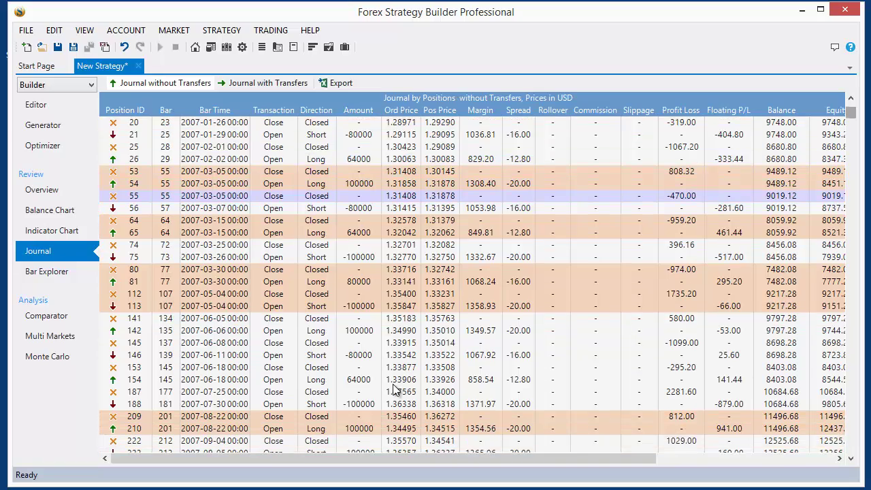
scroll(393, 386, "down", 5)
scroll(388, 374, "up", 8)
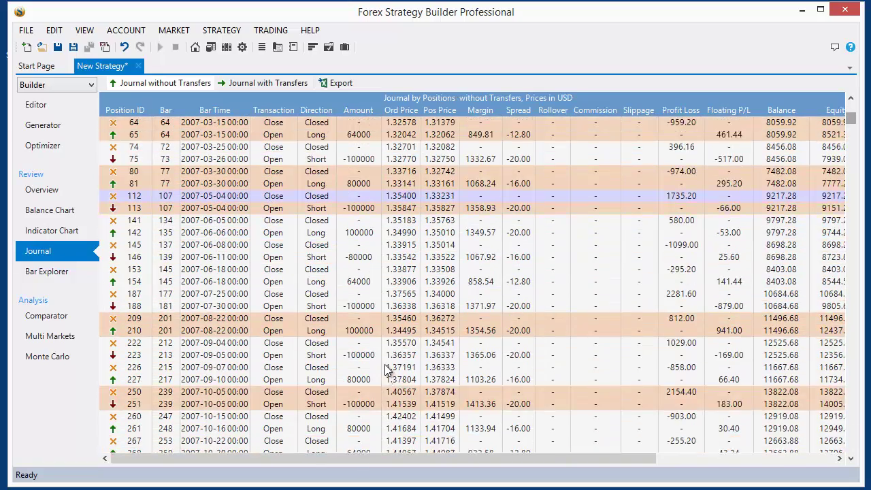
left_click(36, 105)
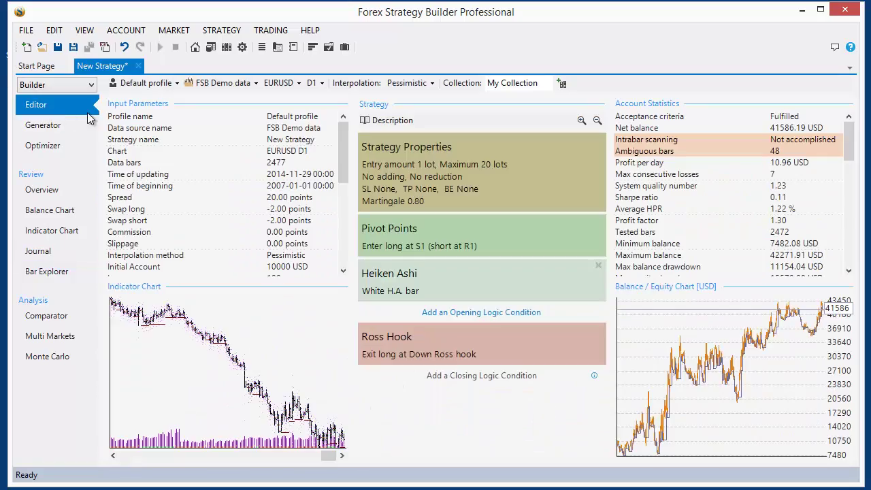
left_click(478, 178)
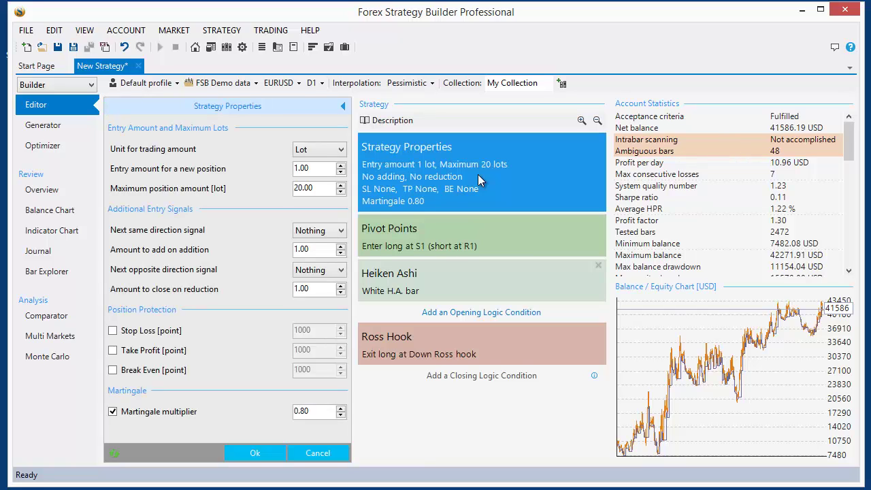
left_click(114, 454)
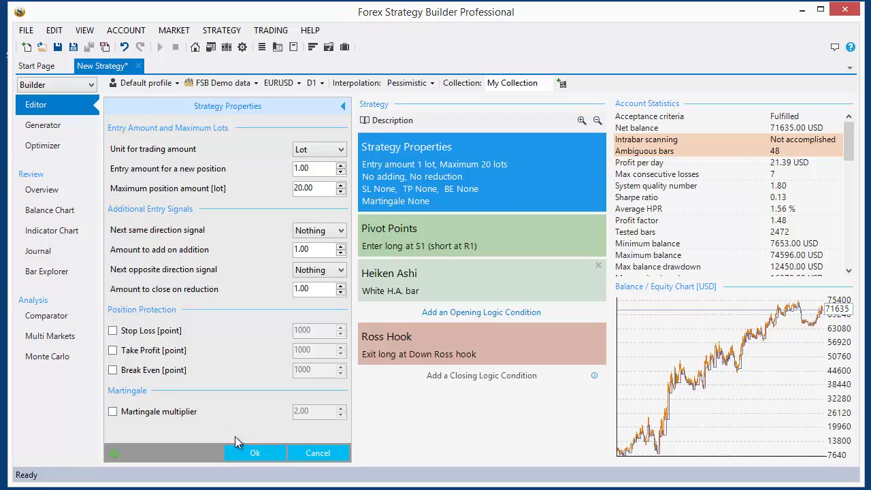
left_click(252, 453)
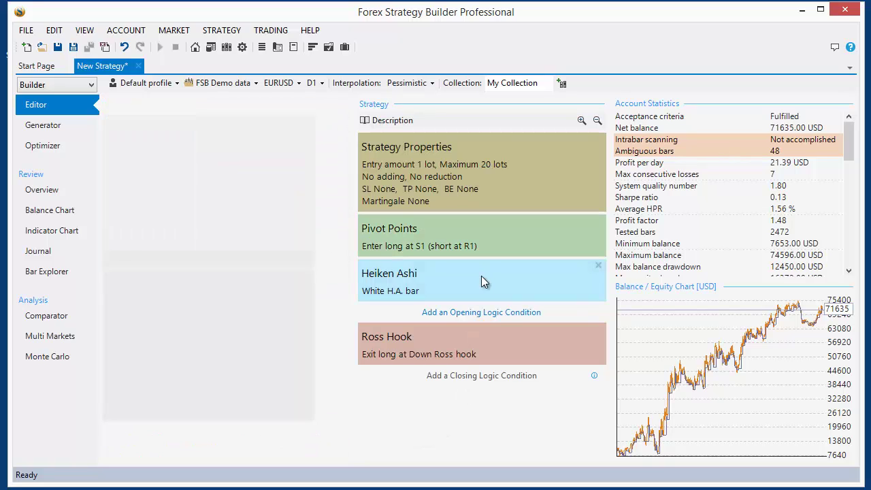
Step: Replace the Pivot Points opening point with Bollinger Bands, entering long at the Upper Band
left_click(481, 275)
left_click_drag(270, 230, 270, 204)
left_click(402, 228)
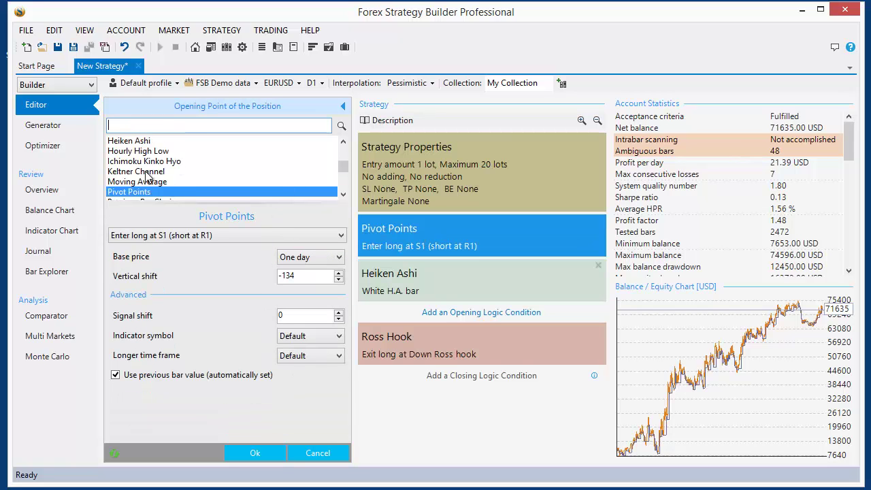
left_click_drag(343, 167, 343, 144)
left_click(128, 140)
left_click(136, 161)
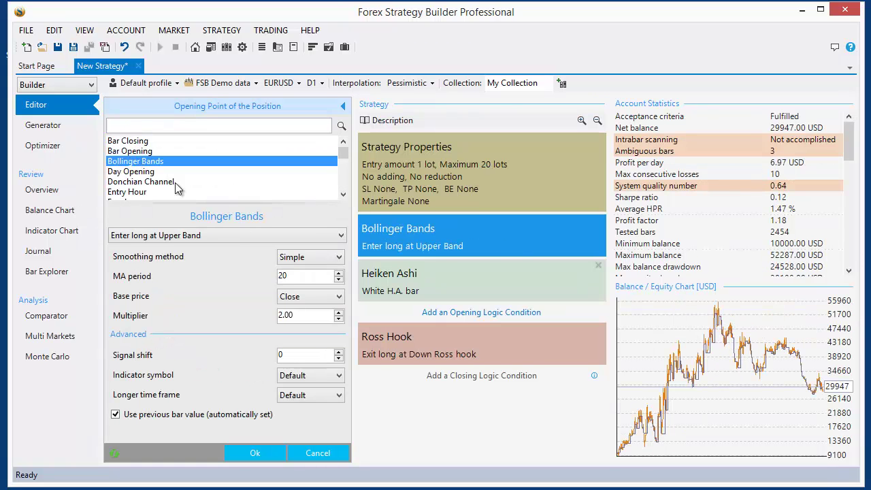
Step: Set the indicator symbol of the Heiken Ashi opening condition to EURJPY and close its settings
left_click(393, 286)
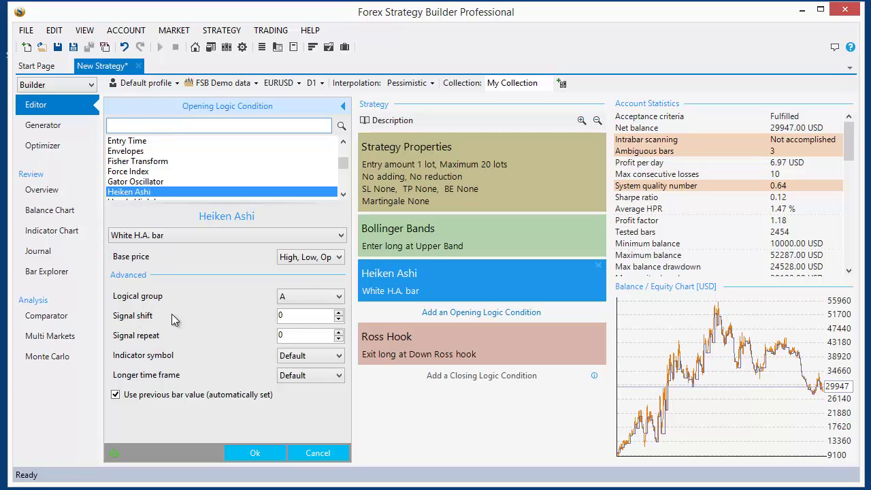
left_click(332, 378)
left_click(304, 377)
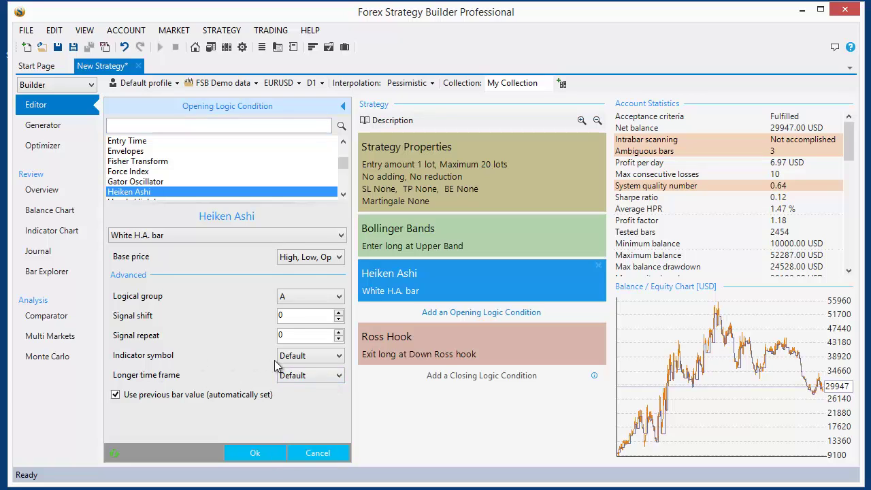
left_click(303, 355)
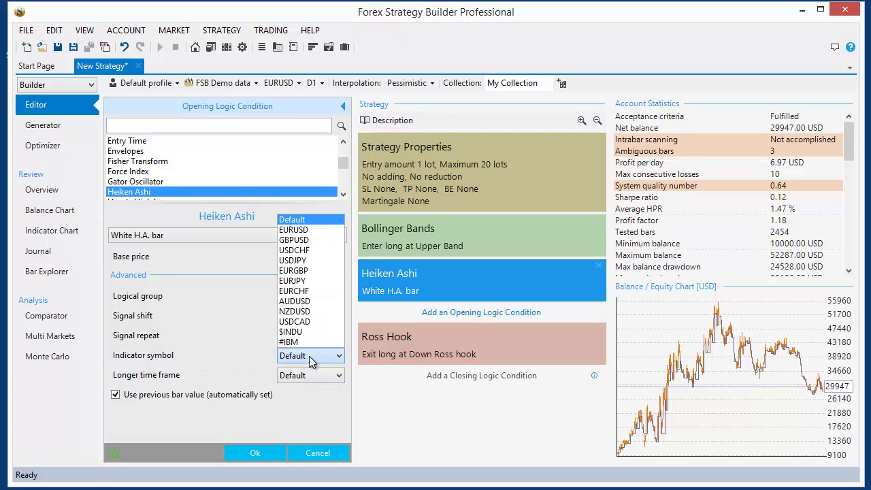
left_click(311, 280)
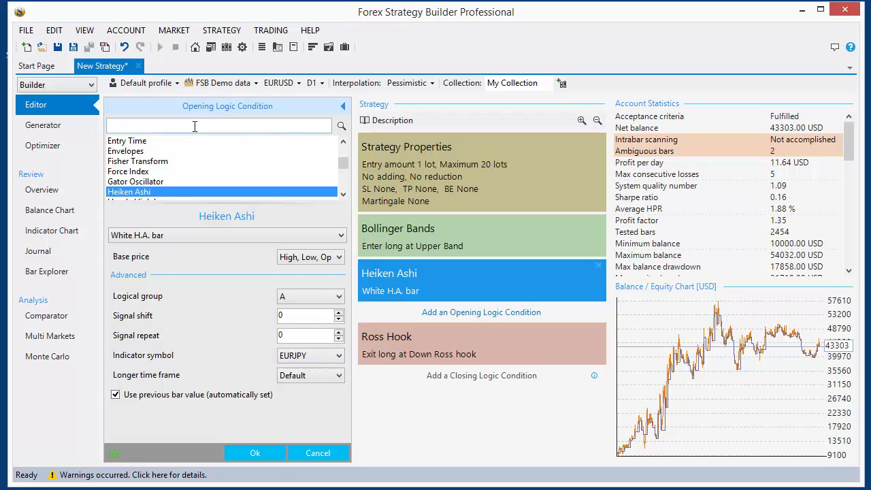
left_click(342, 107)
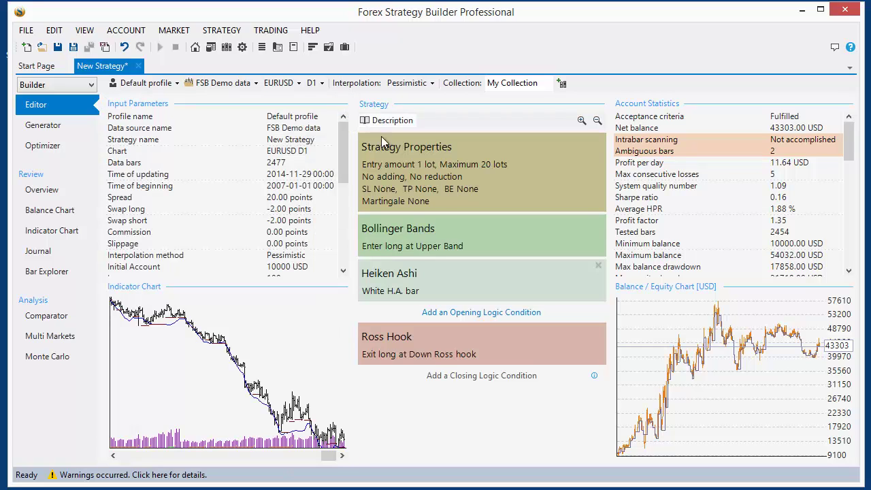
Step: Display the Strategy Portfolio alongside the current strategy
left_click(423, 206)
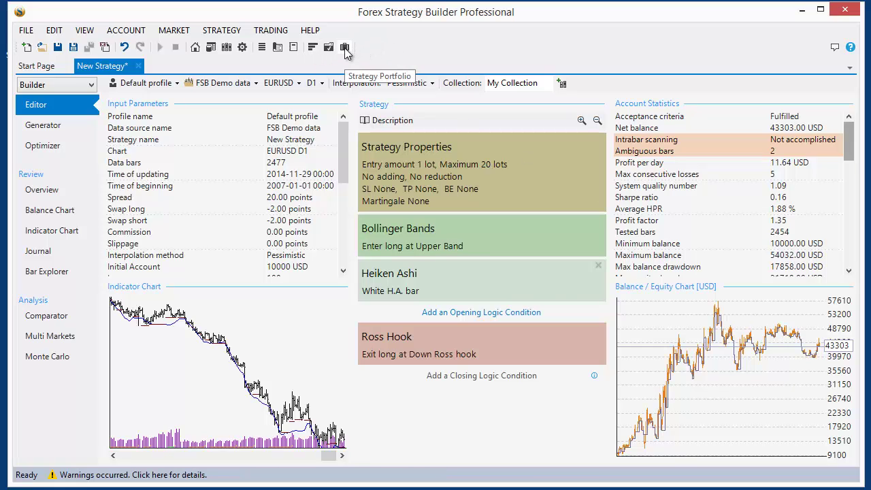
left_click(345, 49)
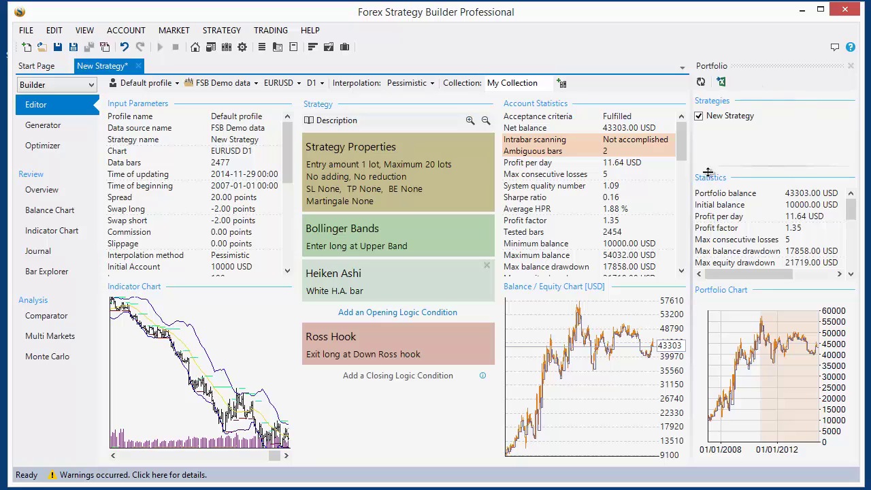
left_click_drag(694, 230, 698, 230)
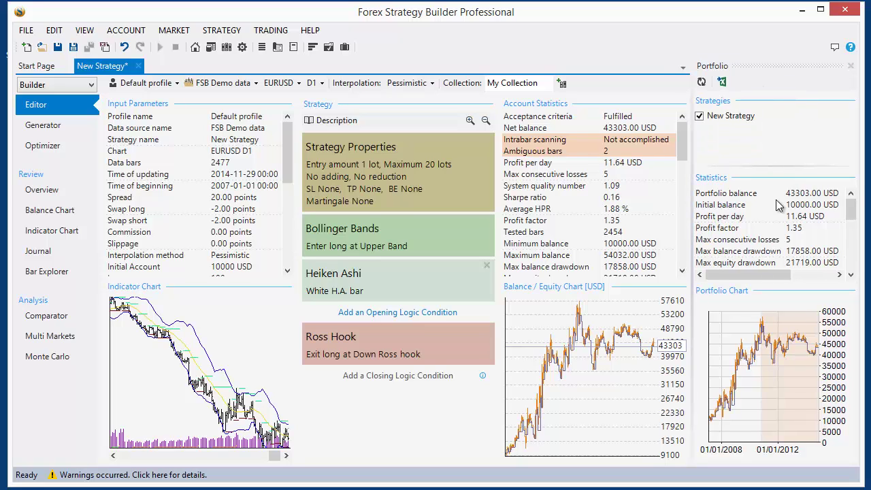
Step: Create a second strategy and run the Generator briefly to build its rules
left_click(27, 49)
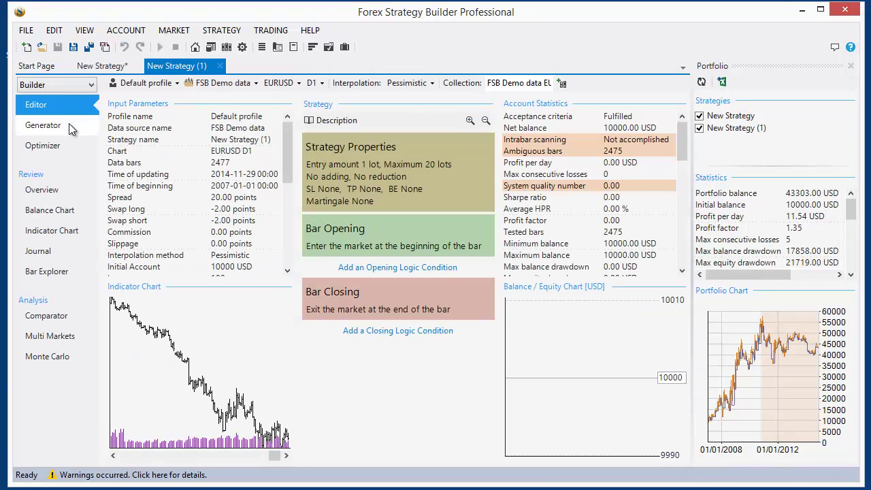
left_click(67, 125)
left_click(137, 454)
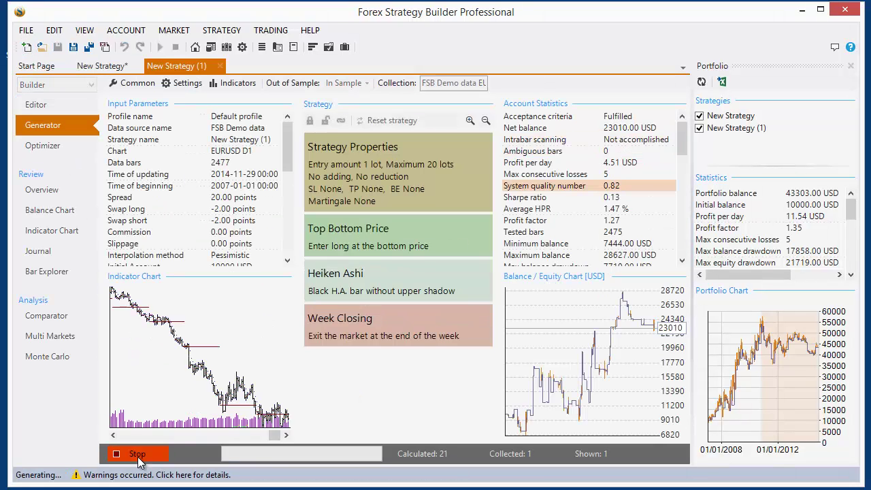
left_click(138, 459)
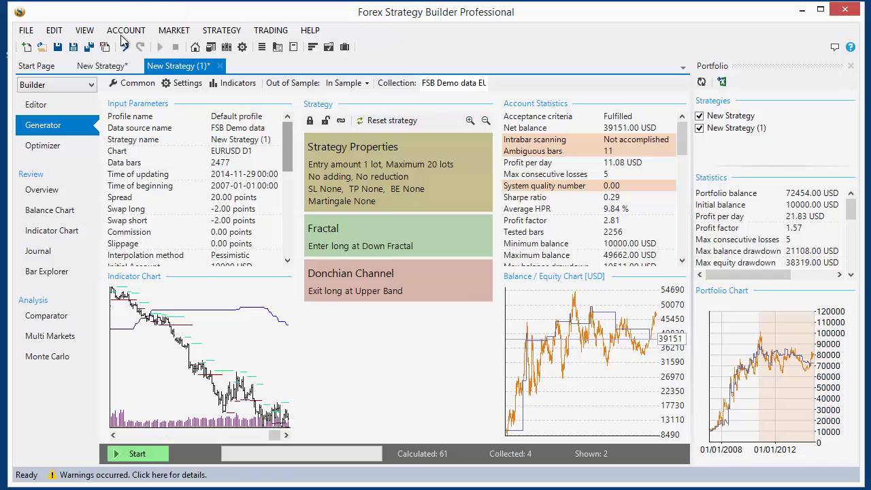
Step: Compare the two open strategies in the Editor and examine their combined portfolio statistics and chart
left_click(106, 66)
left_click(178, 66)
left_click(70, 107)
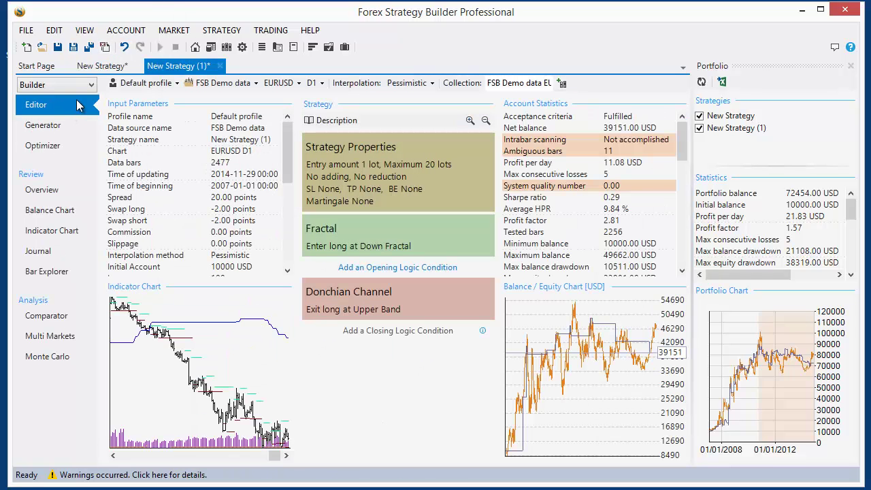
left_click(100, 67)
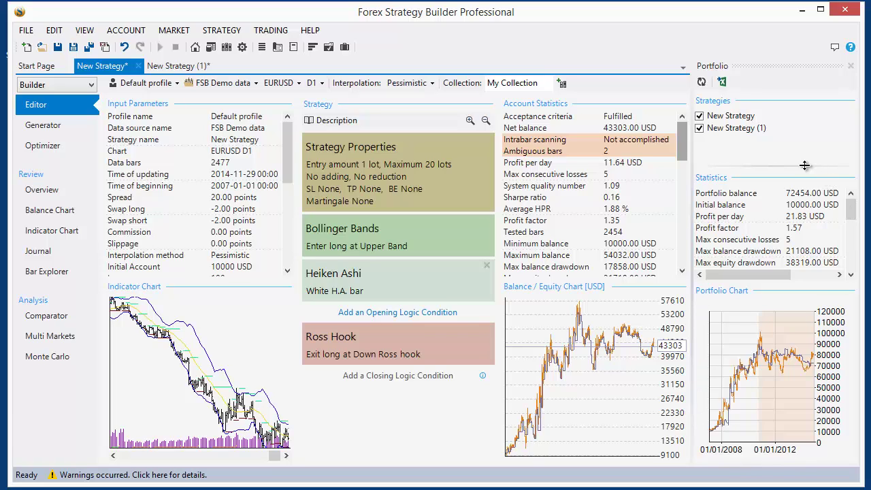
left_click_drag(803, 164, 803, 159)
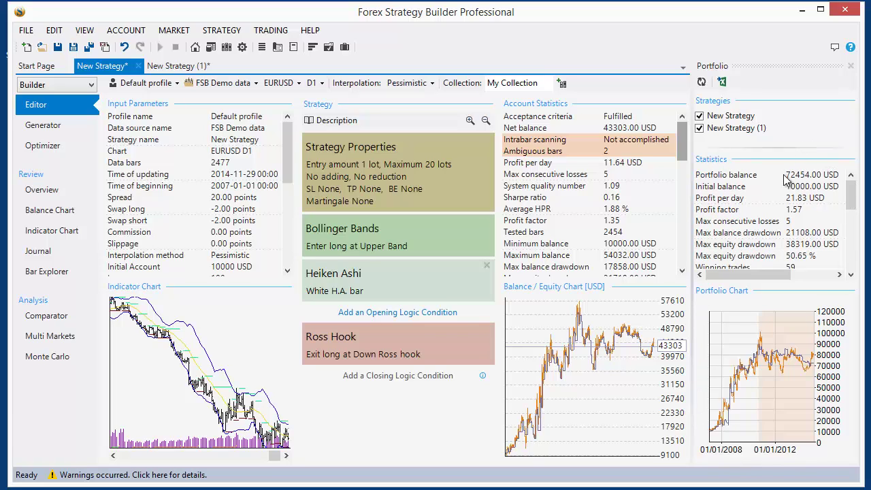
left_click(850, 208)
mouse_move(849, 208)
left_mouse_down()
mouse_move(849, 238)
mouse_move(850, 204)
left_mouse_up()
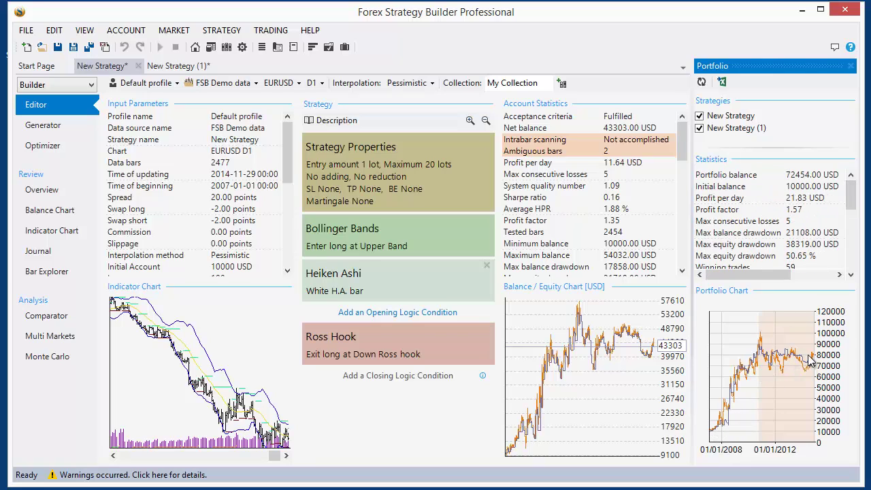
left_click(496, 71)
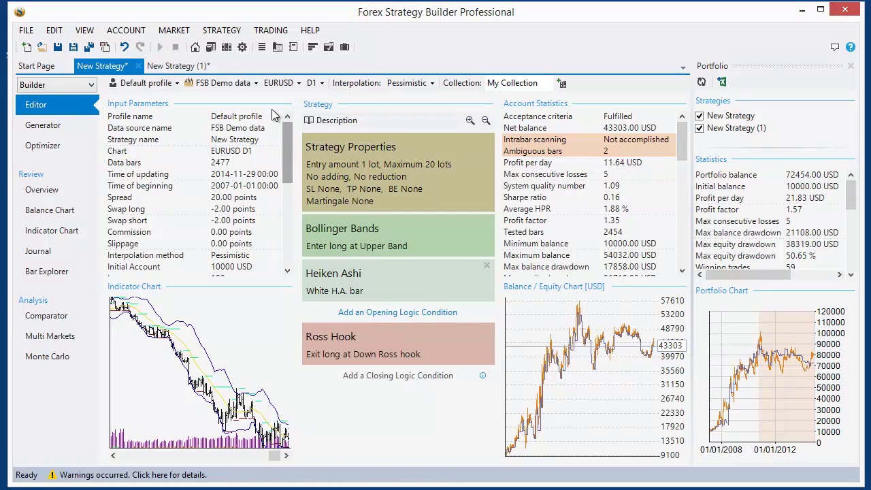
Step: Change the first strategy's symbol to USDCHF, review the effect on the portfolio and close the Portfolio view
left_click(288, 83)
left_click(298, 128)
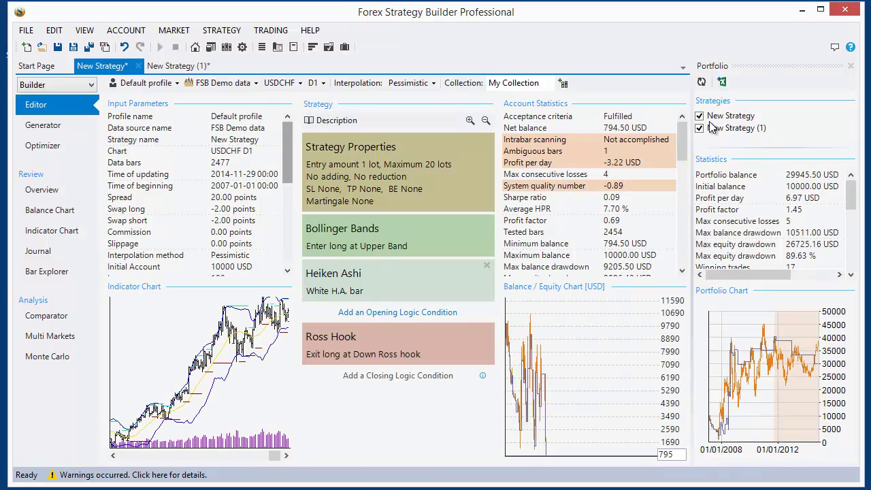
left_click_drag(851, 201, 849, 173)
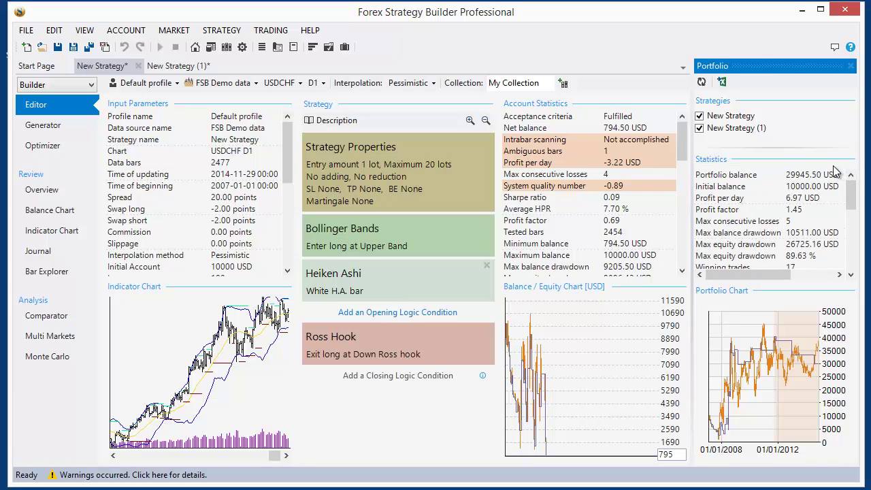
left_click(850, 66)
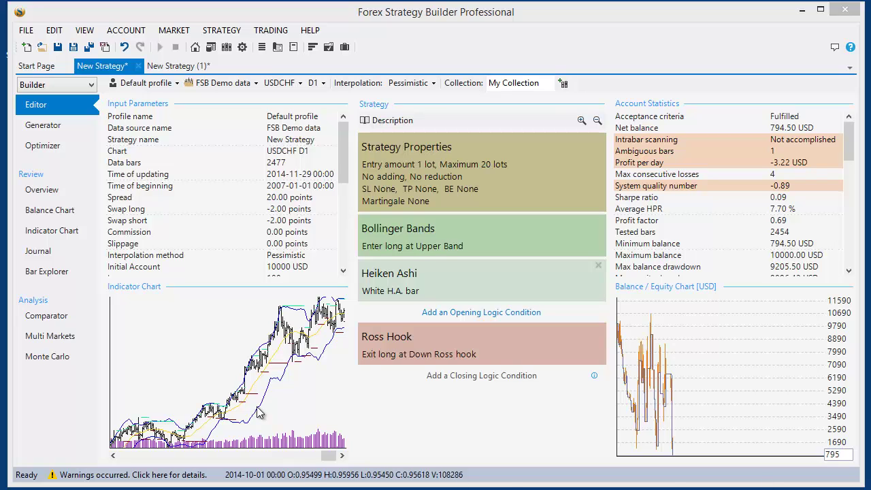
Step: Add an Accelerator Oscillator opening condition with the logic "AC is lower than the Level line"
left_click(451, 280)
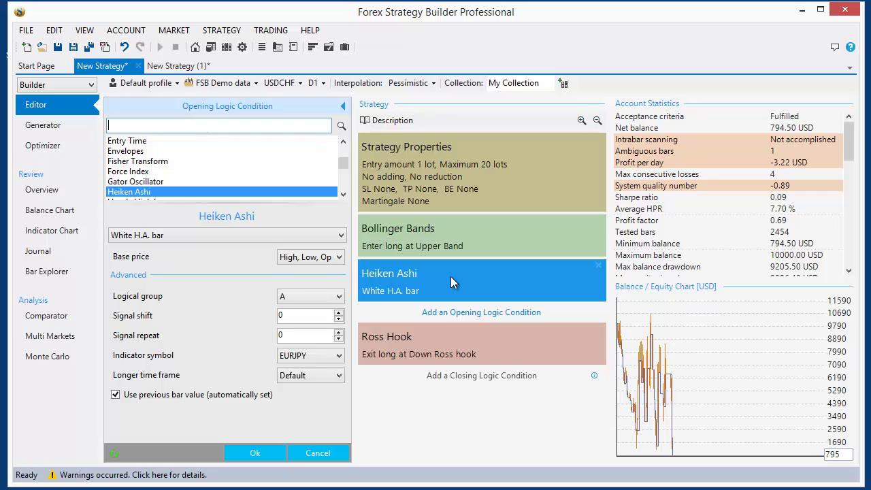
left_click_drag(343, 168, 344, 169)
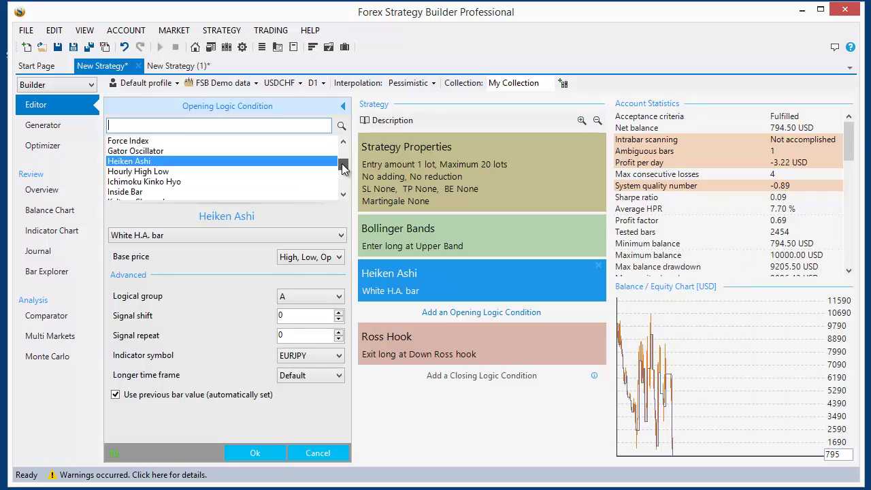
left_click(306, 236)
left_click(309, 239)
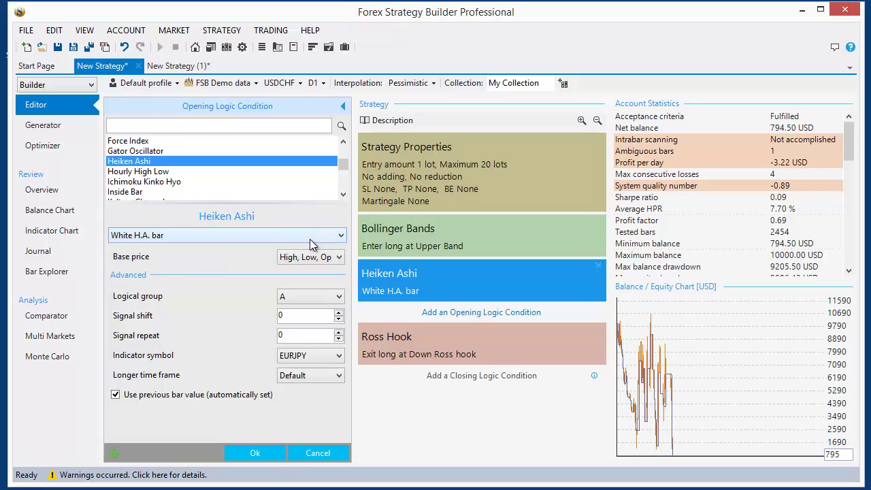
left_click(464, 314)
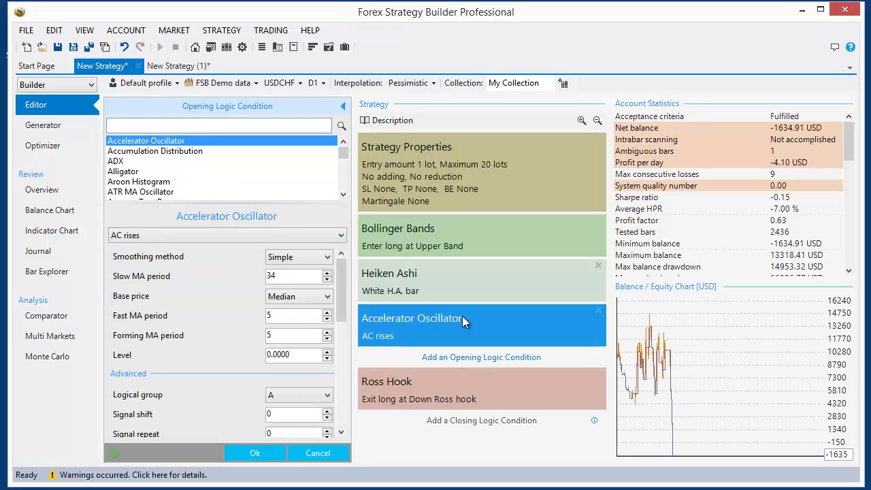
left_click(164, 234)
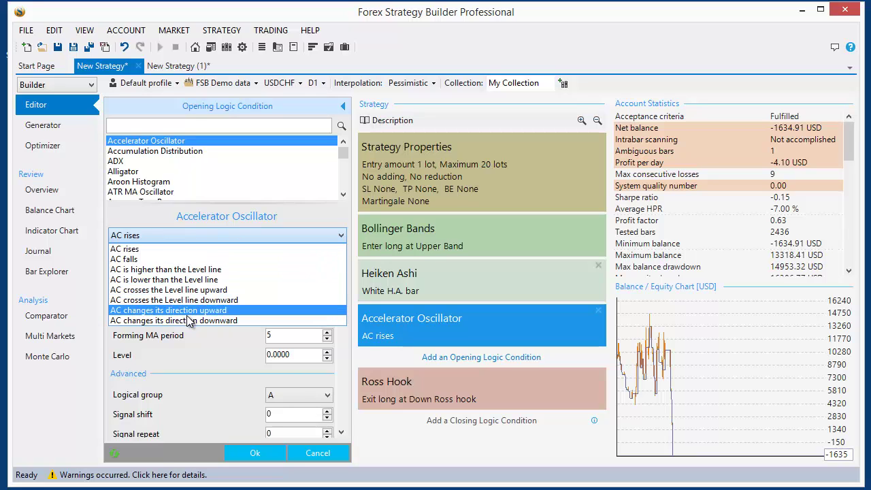
left_click(198, 279)
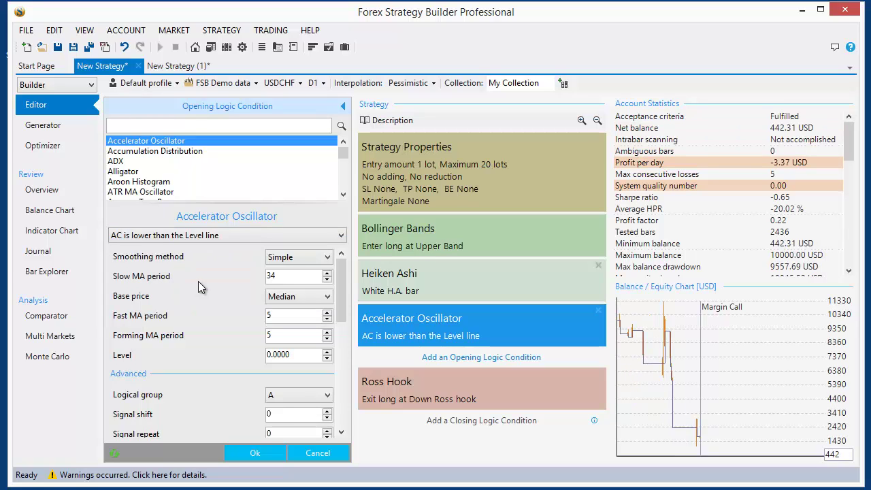
left_click(344, 108)
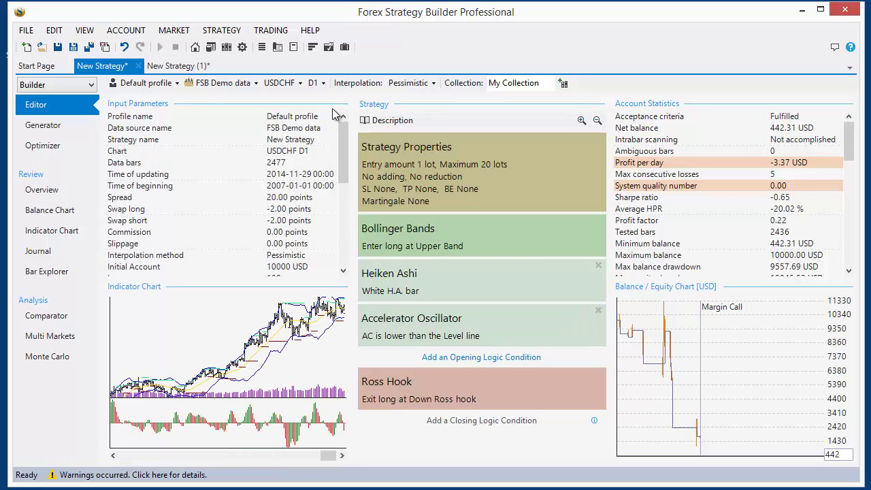
Step: Open the strategy Repository to view the local collections
left_click(228, 51)
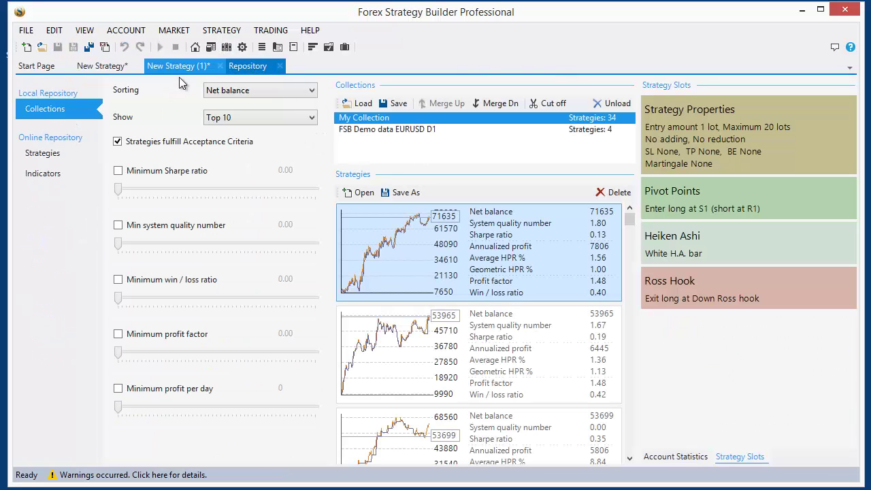
Step: Load the Custom Alligator indicator from the online indicator repository
left_click(43, 176)
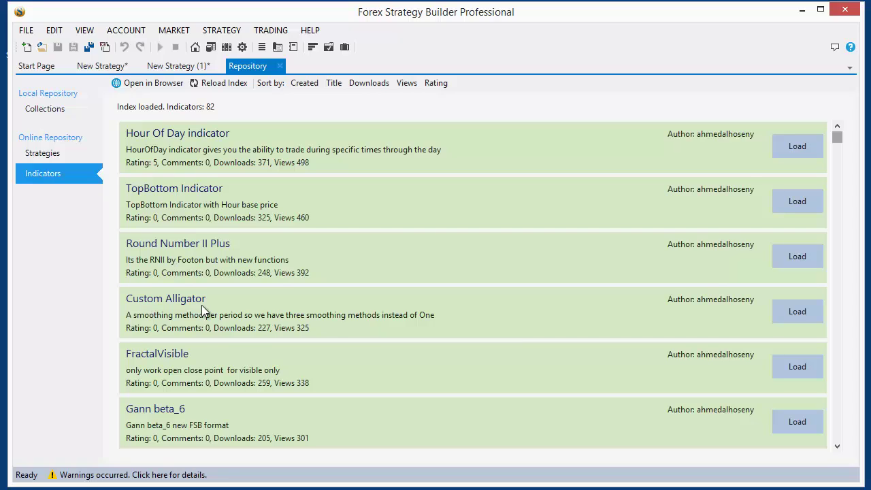
left_click(796, 319)
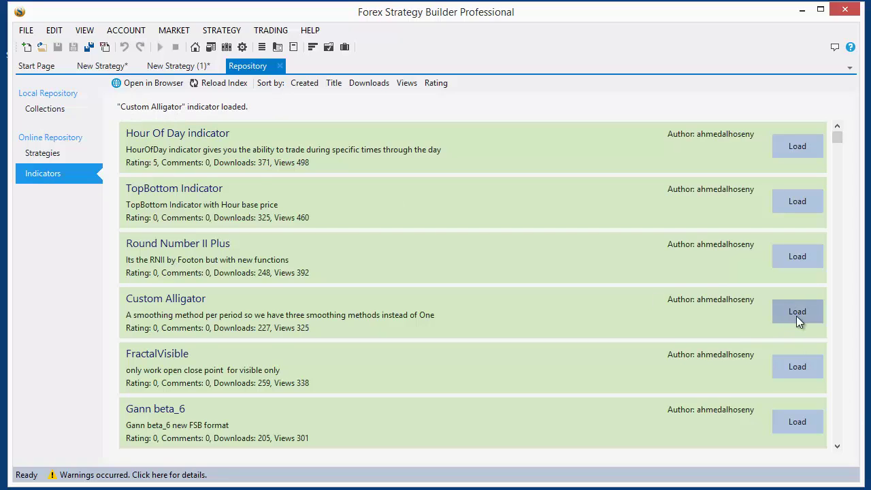
Step: Create a new strategy and add an opening logic condition using the Alligator indicator
left_click(27, 46)
left_click(429, 268)
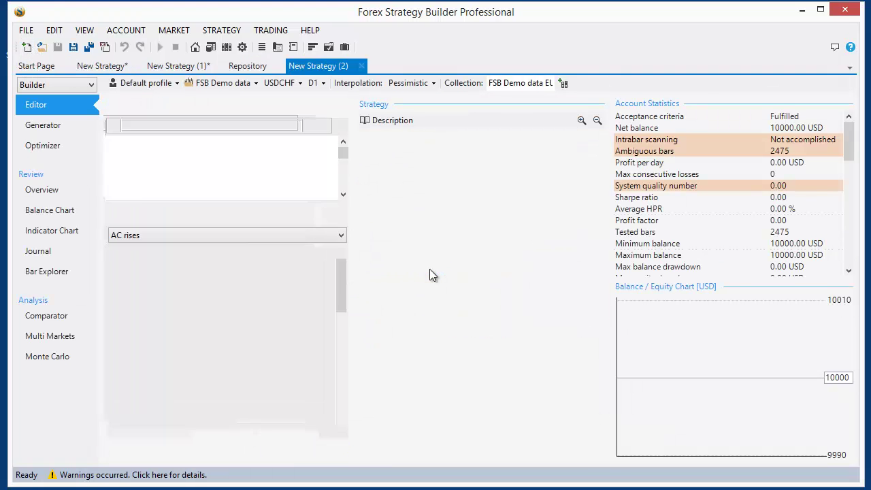
left_click(143, 181)
left_click(123, 171)
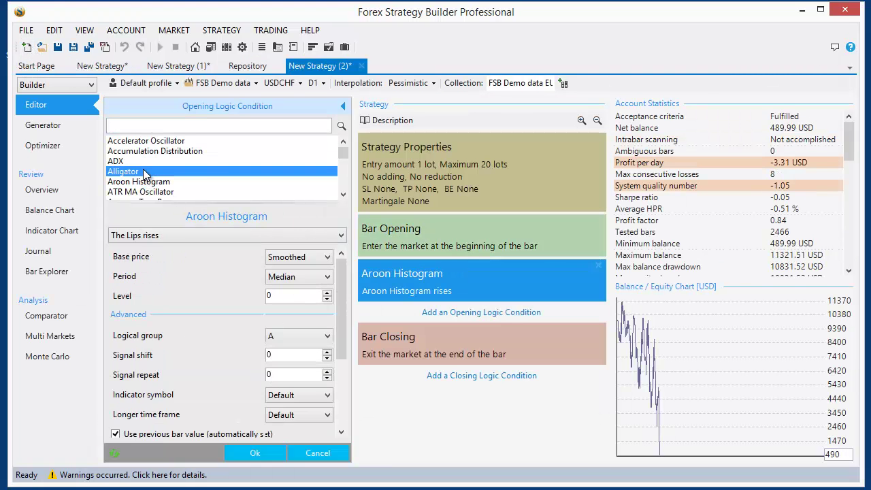
Step: Change the opening condition's indicator to Custom Alligator
left_click(344, 196)
left_click(344, 196)
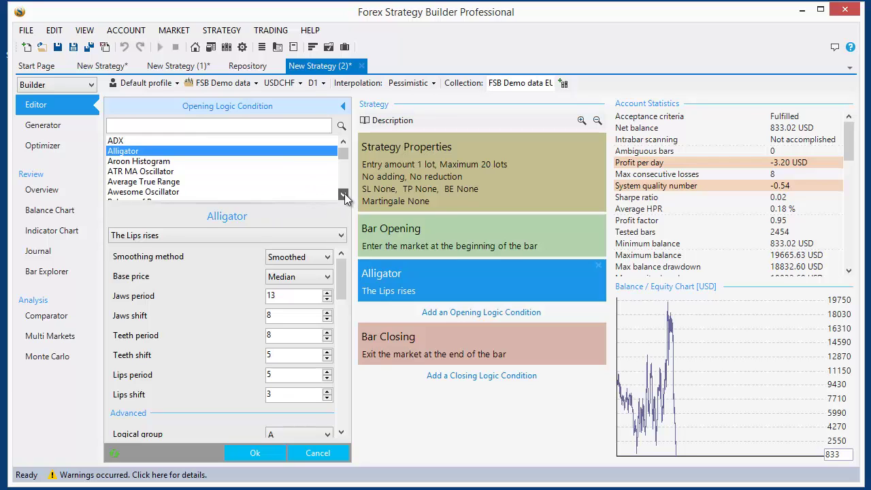
left_click(344, 196)
left_click(345, 196)
left_click(344, 195)
left_click(344, 196)
left_click(344, 196)
left_click(344, 196)
left_click(344, 196)
left_click(344, 196)
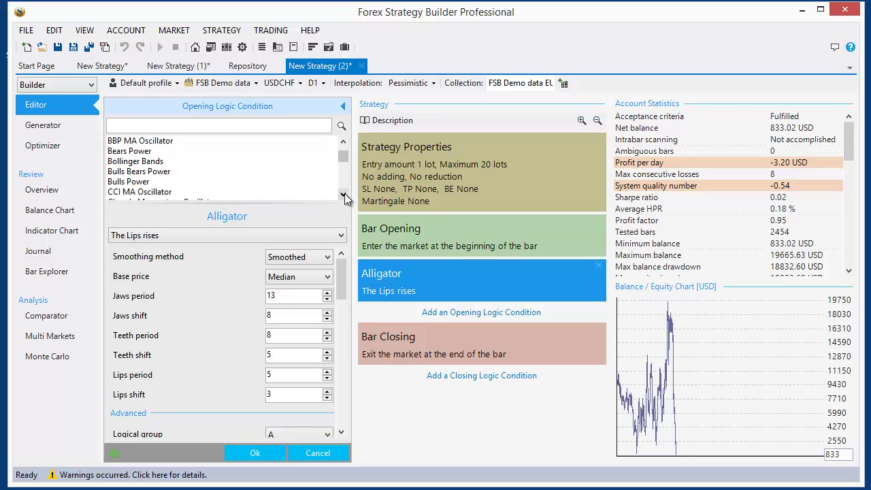
left_click(344, 196)
left_click(344, 196)
left_click(344, 196)
left_click(345, 196)
left_click(344, 196)
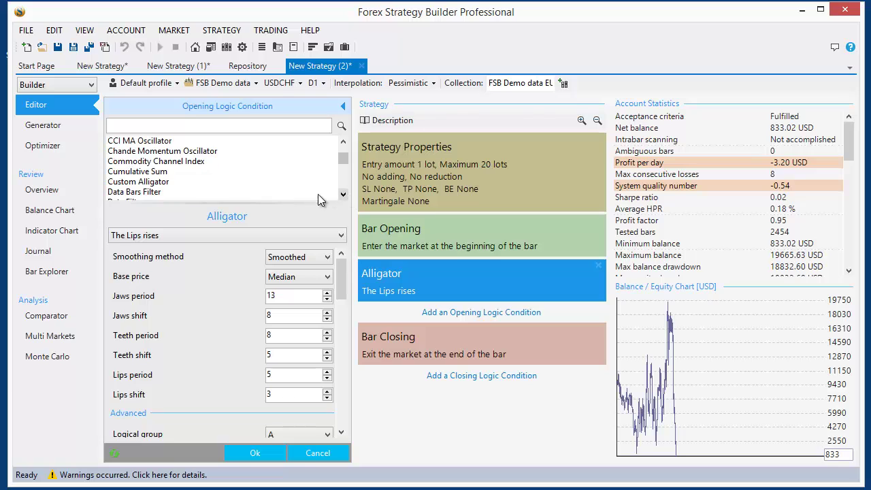
left_click(144, 183)
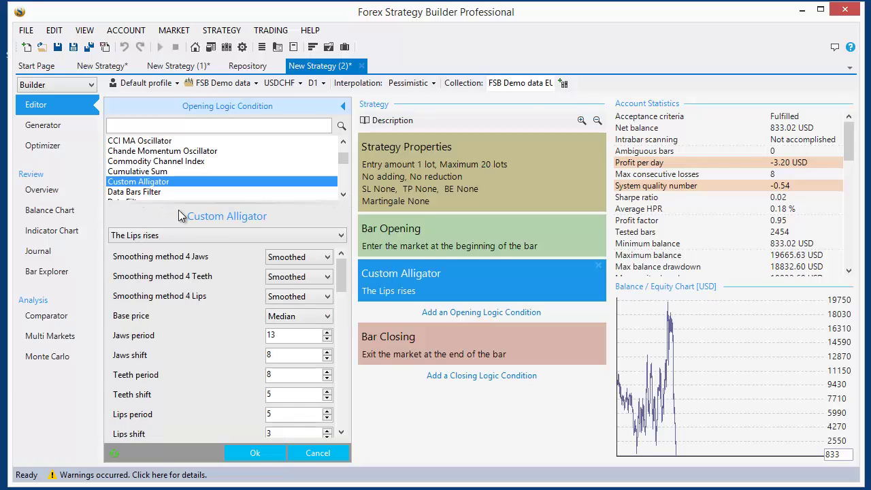
Step: Set the Custom Alligator condition's logic to "The Lips crosses the Teeth upward"
left_click(203, 235)
left_click(203, 238)
left_click(226, 237)
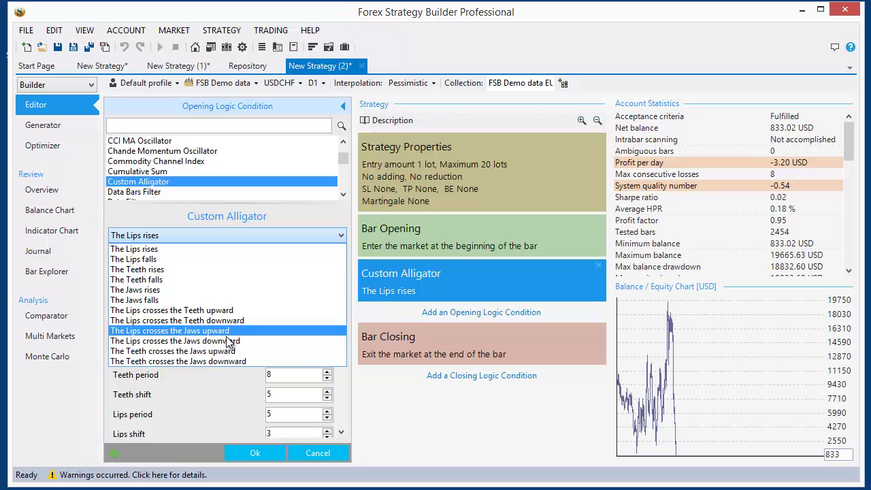
key("Escape")
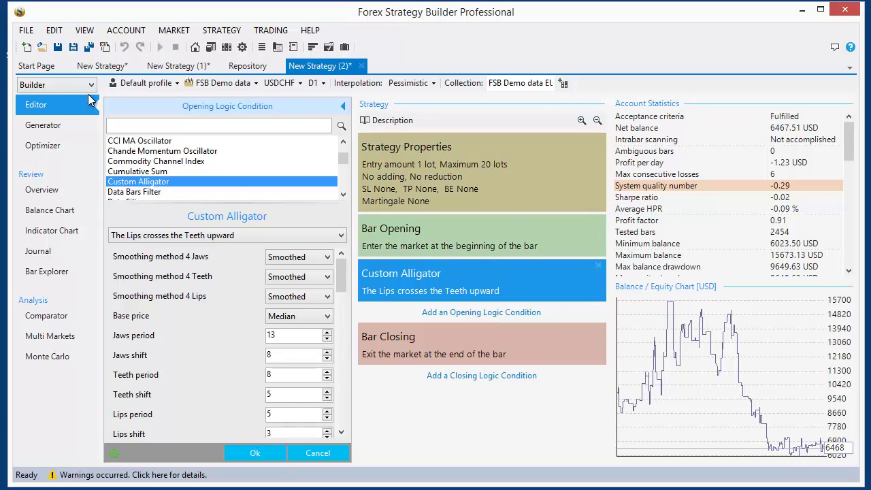
Step: Add an Accelerator Oscillator opening logic condition to New Strategy (1)
left_click(181, 65)
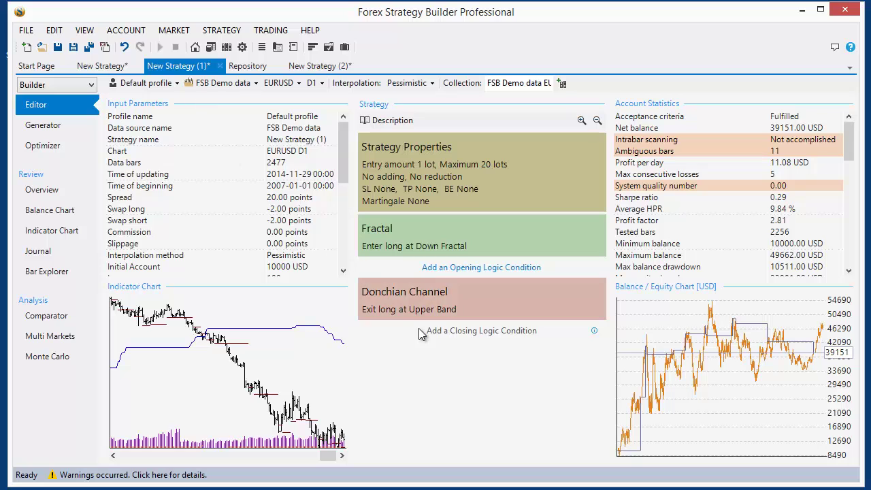
left_click(449, 267)
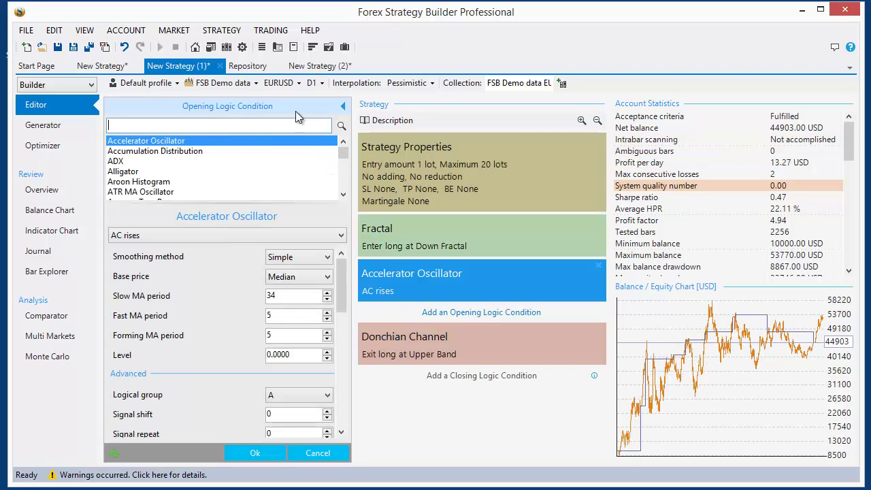
Step: Return to the Repository and browse the list of online custom indicators
left_click(314, 68)
left_click(231, 66)
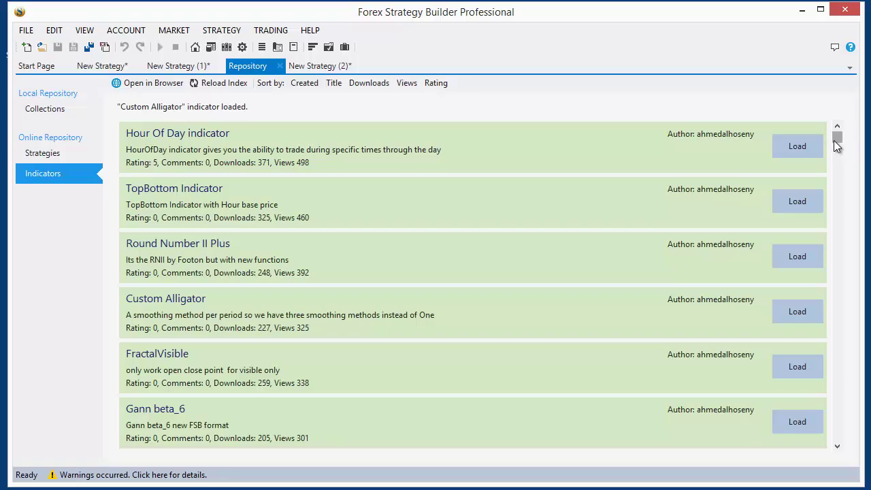
left_click_drag(837, 140, 852, 189)
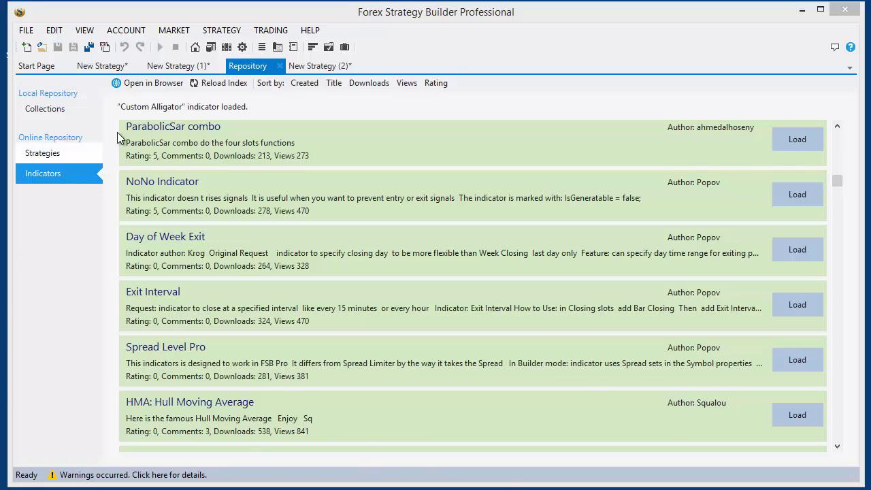
Step: Run the Multi Markets analysis of New Strategy on EURUSD, GBPUSD and USDCHF D1
left_click(101, 73)
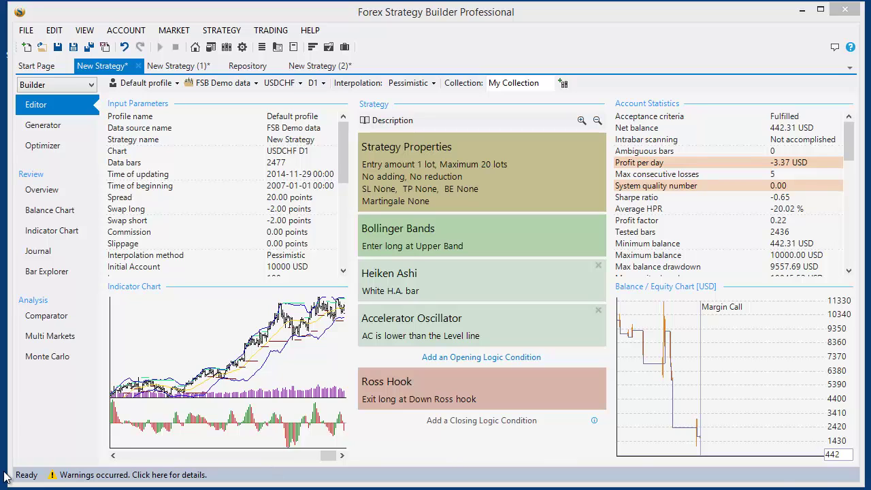
left_click(63, 344)
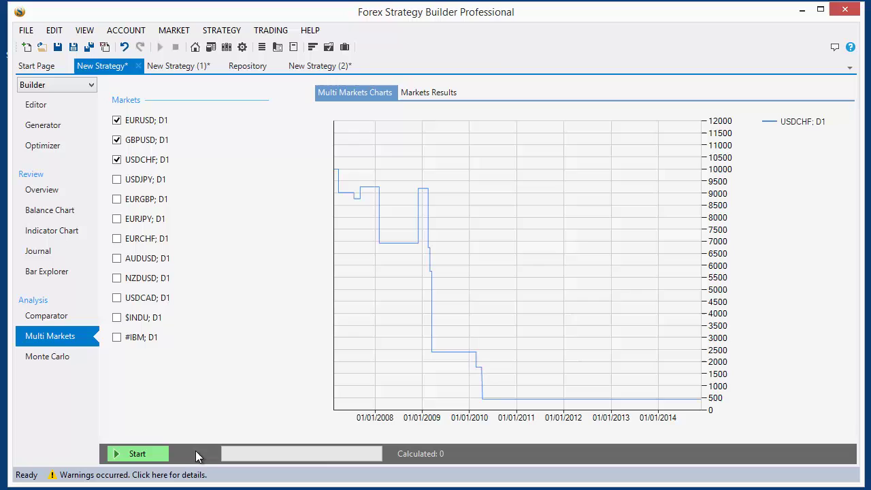
left_click(142, 454)
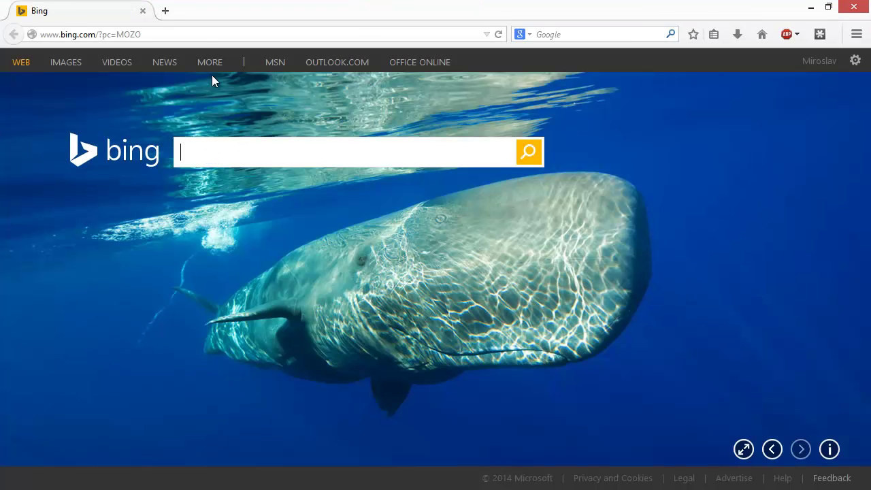
Step: Switch to the Firefox browser and open the forum at forexsb.com/forum/
left_click(204, 34)
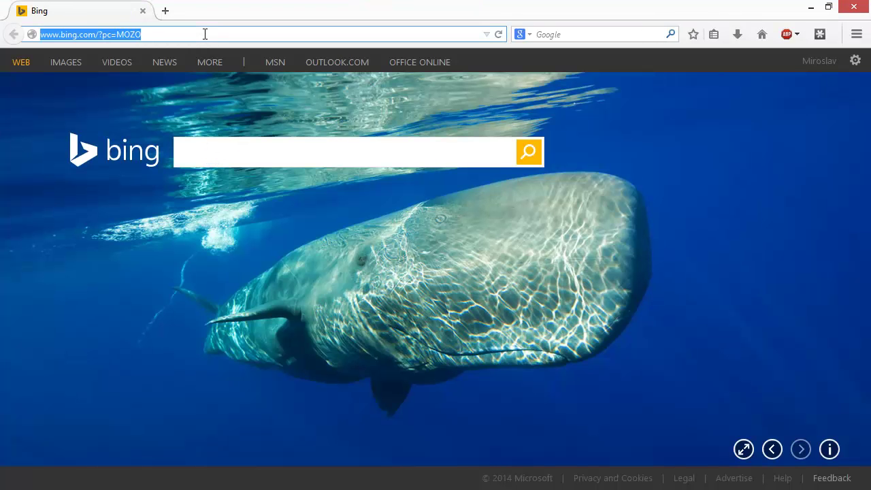
type("forexsb.com/")
key("Down")
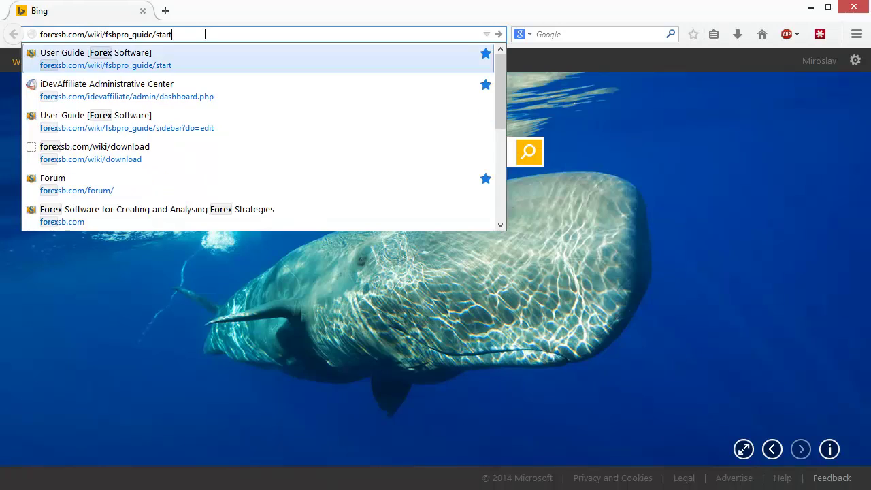
key("Down")
key("Down")
key("Down")
key("Down")
key("Return")
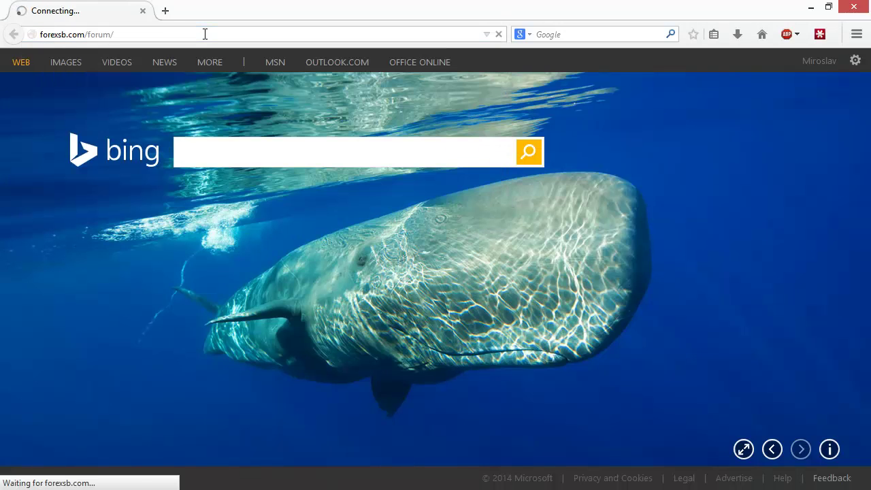
Step: Open the Forex Strategy Builder Professional forum section, look through its topics and minimise the browser
scroll(301, 177, "down", 3)
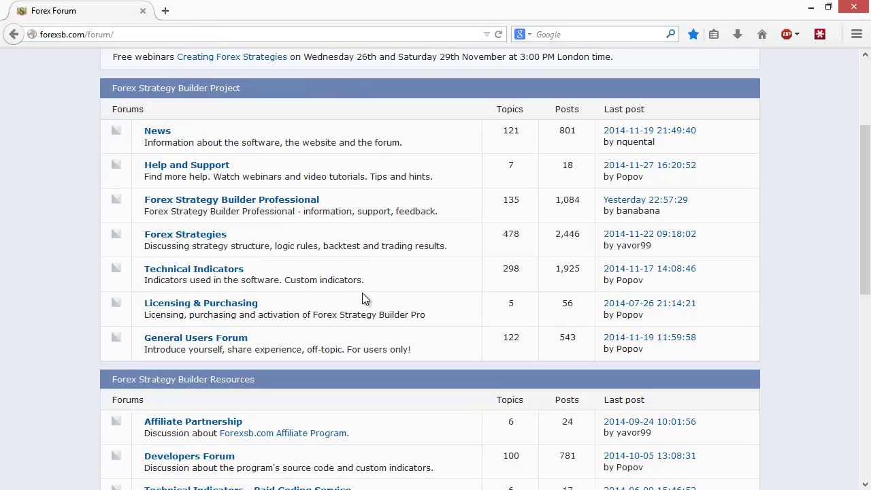
left_click(273, 204)
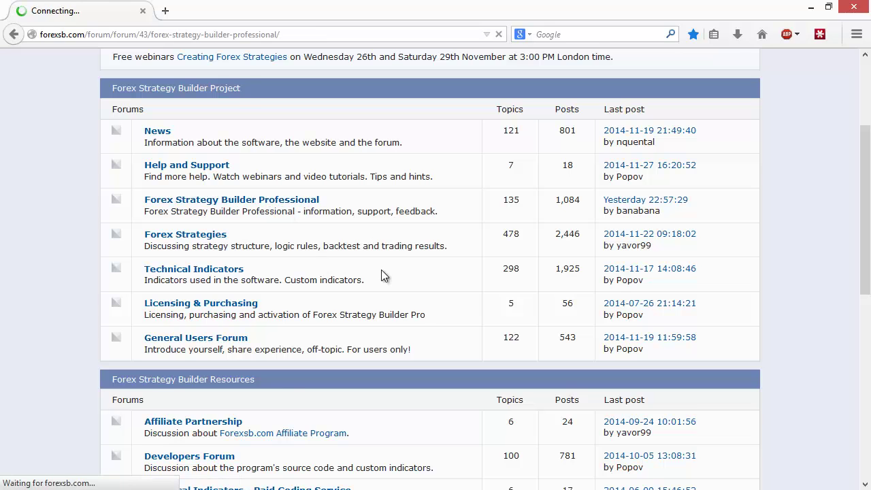
scroll(379, 276, "down", 3)
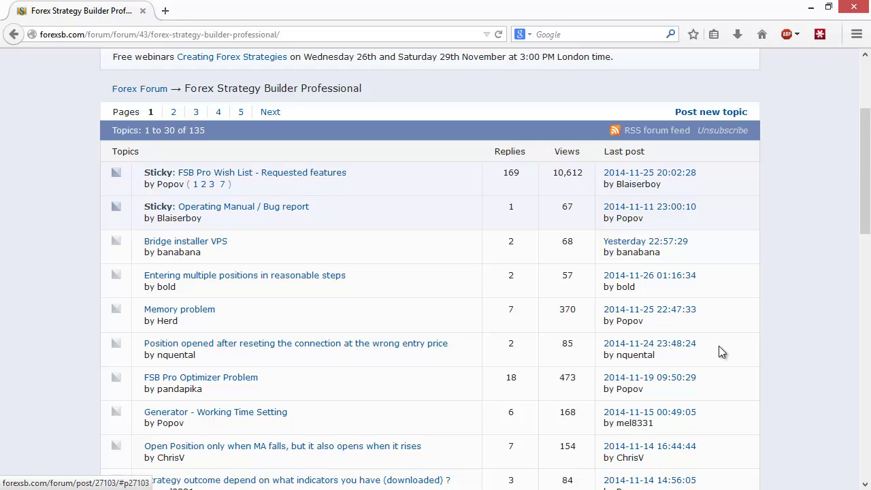
left_click(814, 8)
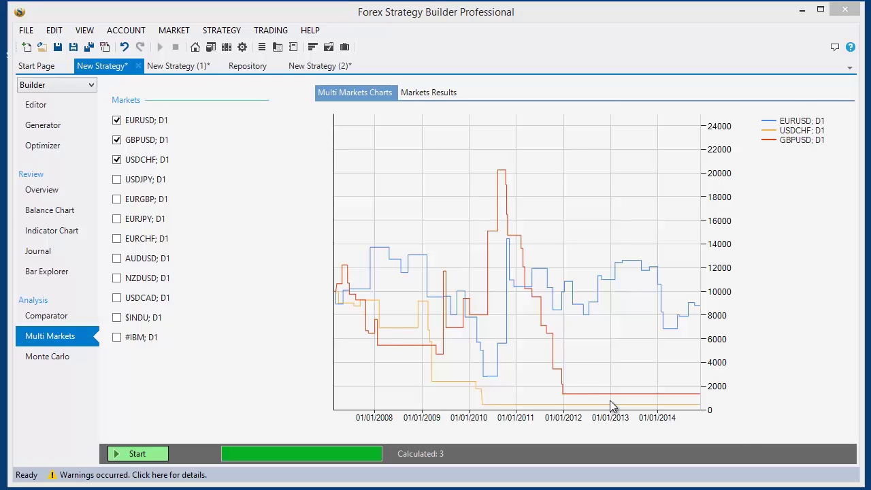
Step: Back in Forex Strategy Builder Professional, collapse the slot editor of New Strategy (2) and close that strategy without saving
left_click(324, 66)
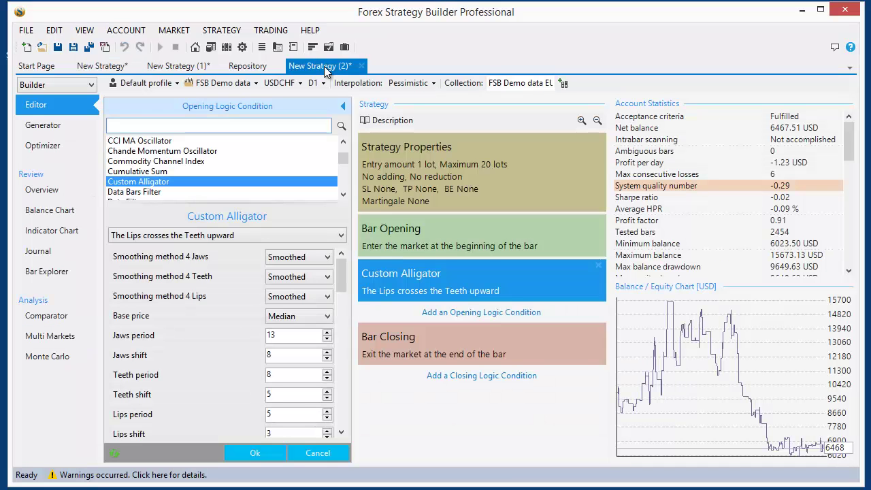
left_click(342, 109)
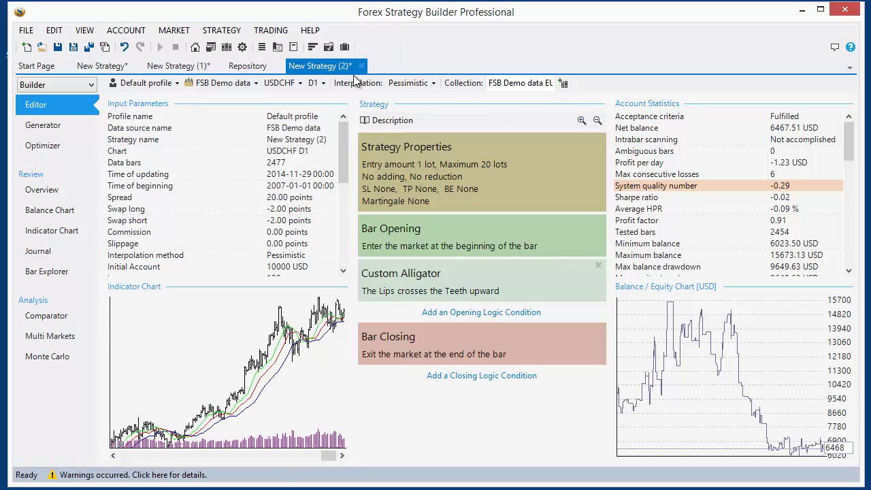
left_click(360, 66)
left_click(454, 300)
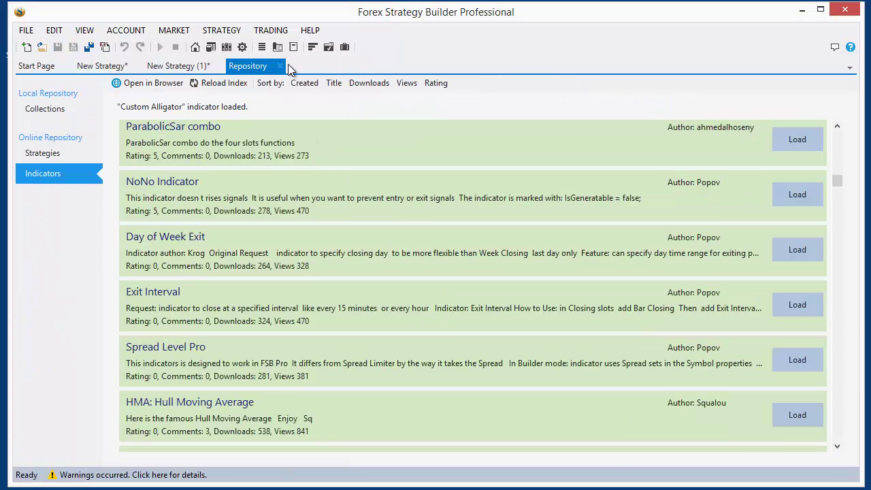
Step: Close the Repository and the two remaining strategies without saving their changes
left_click(279, 66)
left_click(219, 66)
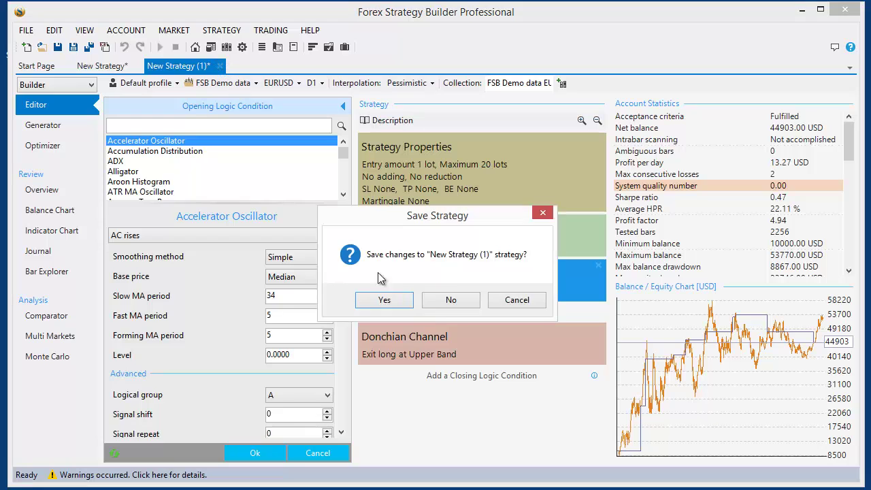
left_click(454, 298)
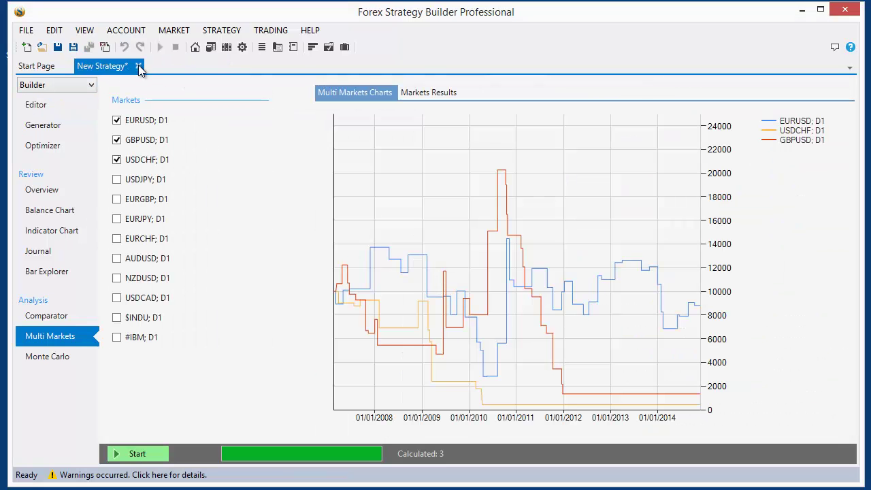
left_click(138, 66)
left_click(449, 300)
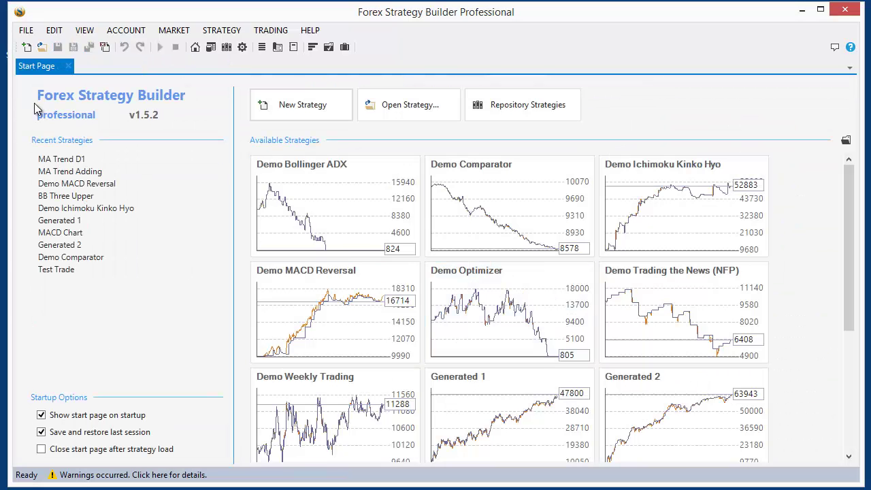
Step: Create a new strategy and set its period to M15
left_click(27, 47)
left_click(317, 86)
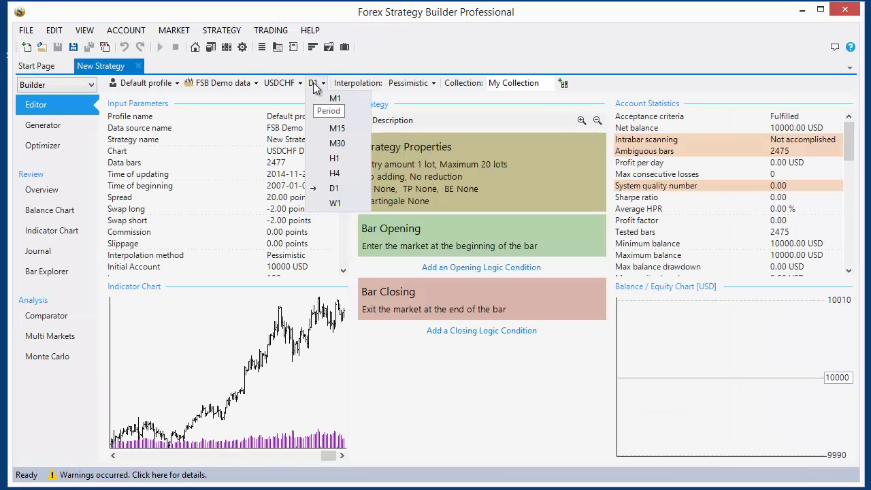
left_click(315, 83)
left_click(317, 83)
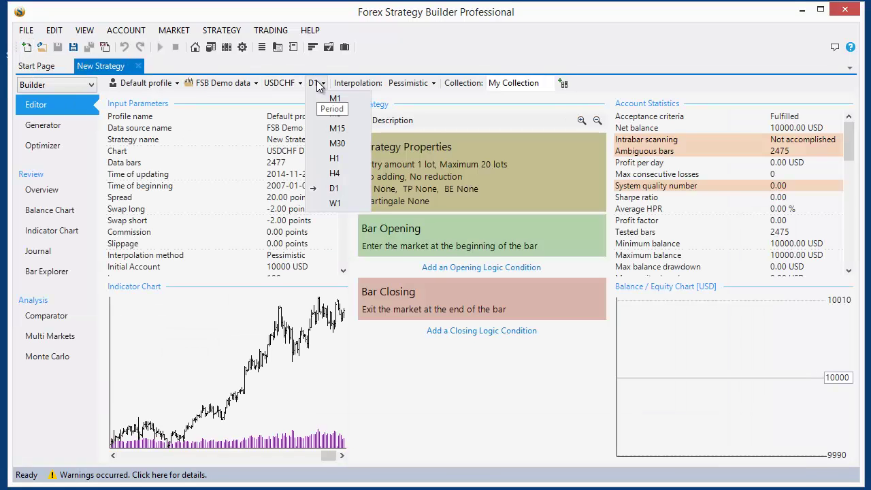
left_click(341, 128)
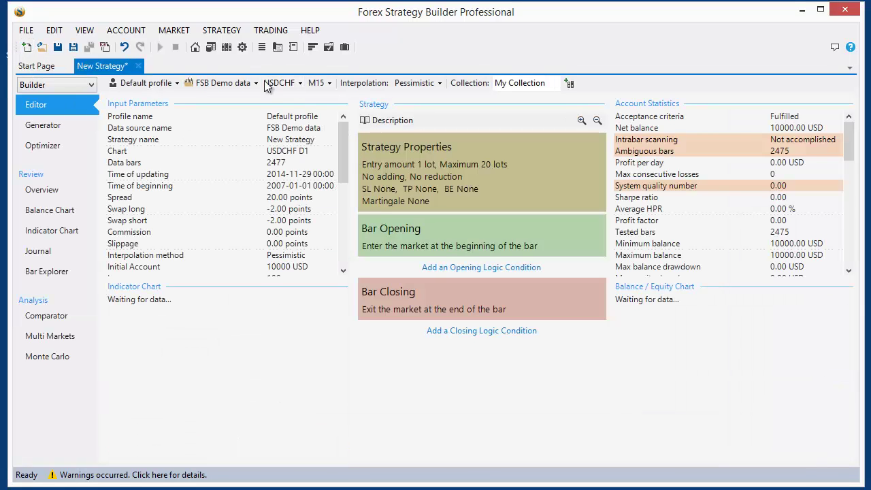
Step: Add a Moving Average opening logic condition with its longer time frame set to D1
left_click(447, 268)
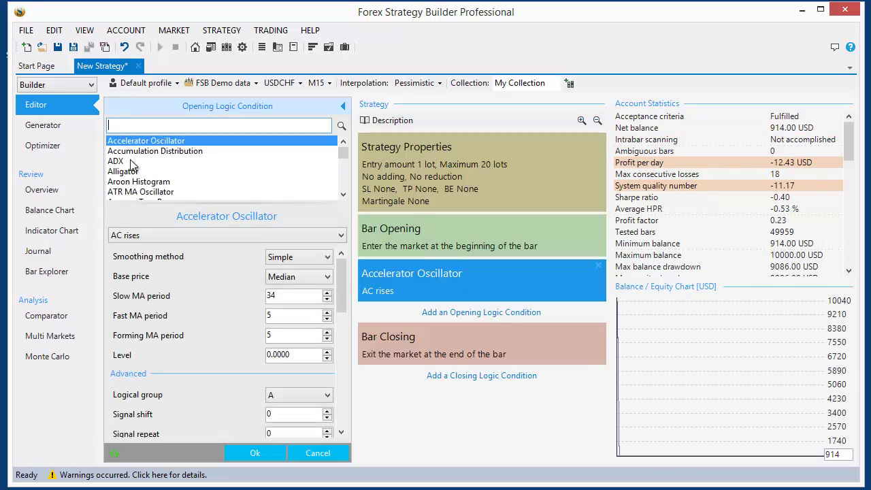
type("mov")
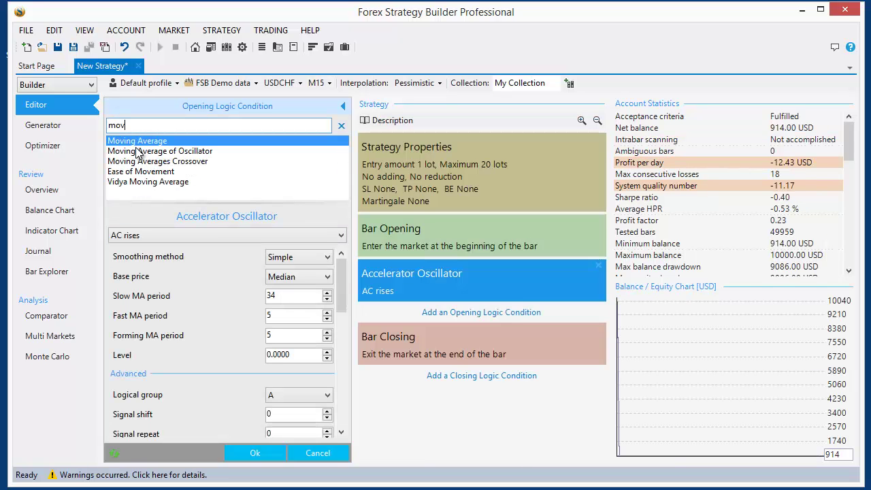
key("Return")
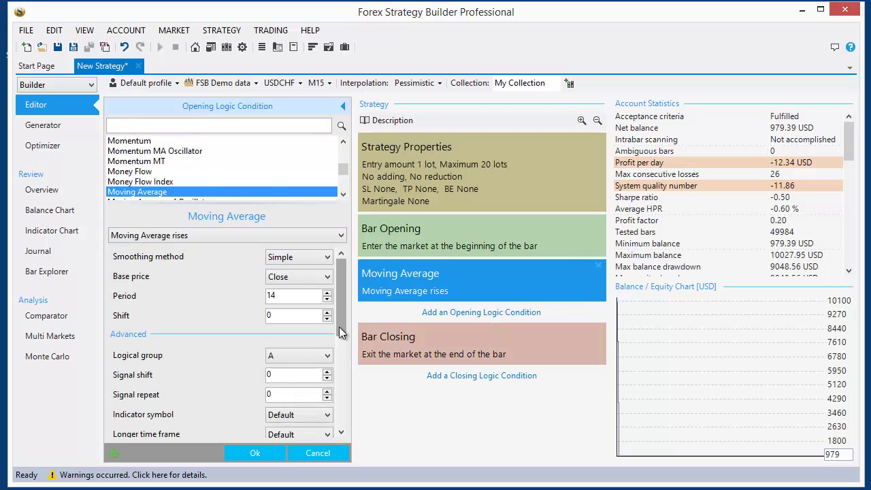
scroll(336, 379, "down", 2)
left_click(291, 394)
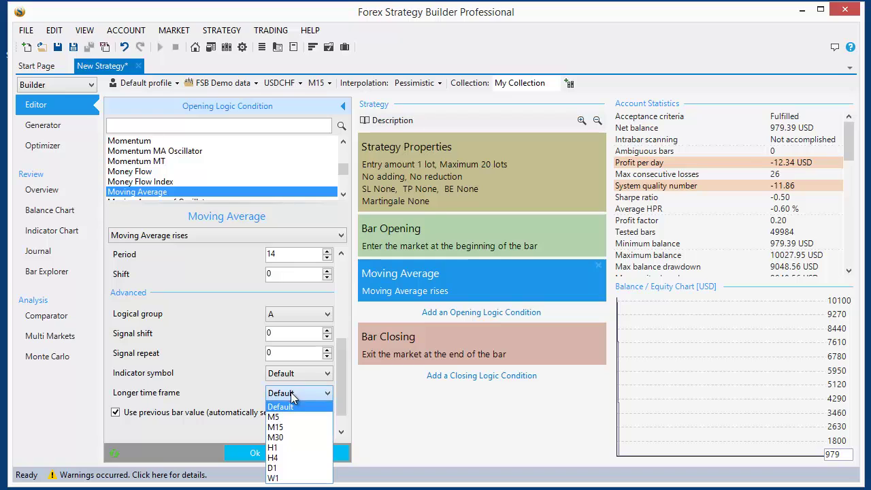
left_click(284, 468)
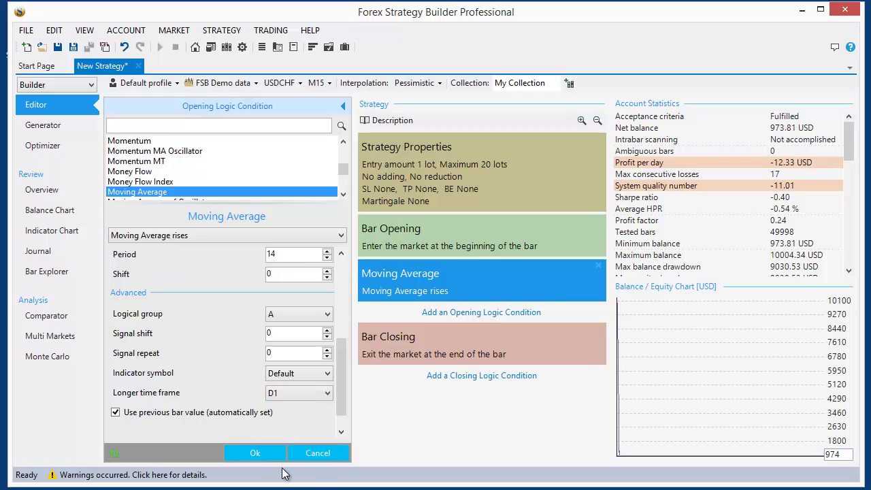
left_click(257, 453)
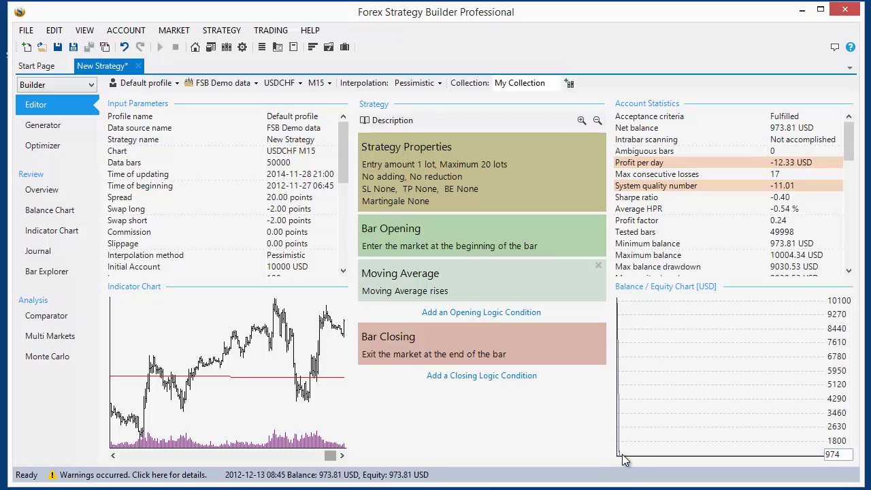
Step: Set the strategy's period to H1 and open the Moving Average condition's advanced parameters at the longer time frame
left_click(318, 83)
left_click(344, 159)
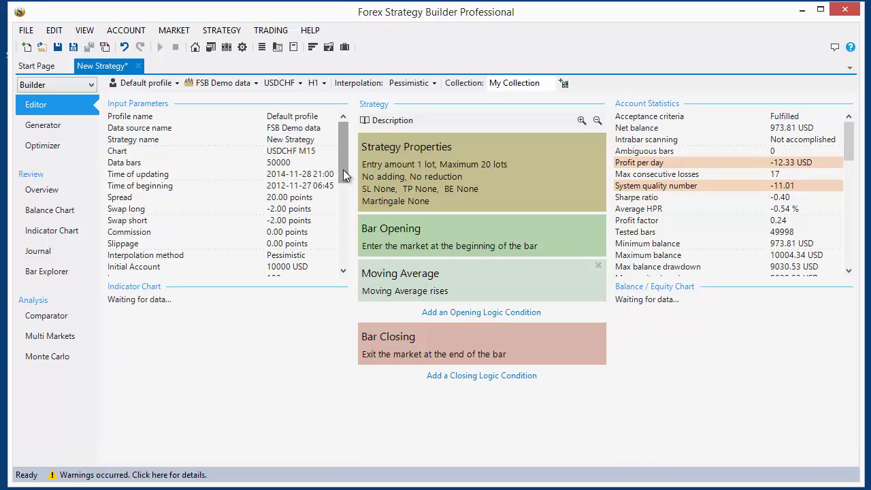
left_click(454, 288)
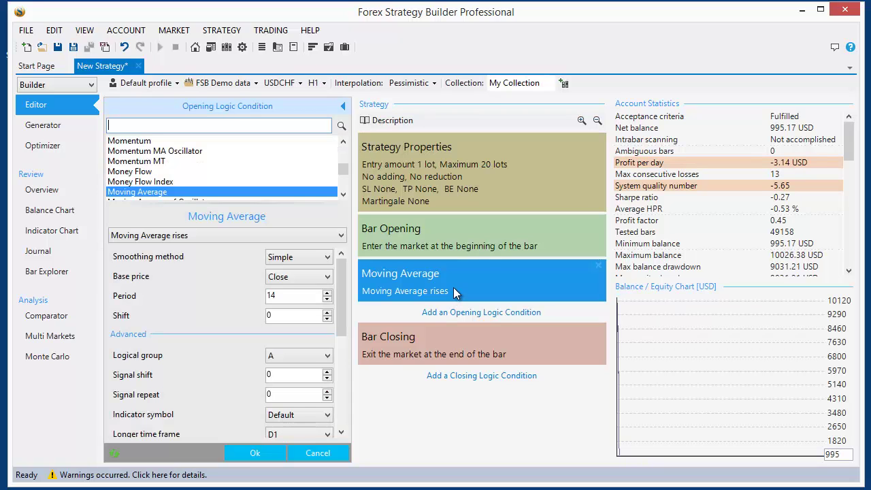
left_click_drag(342, 288, 342, 338)
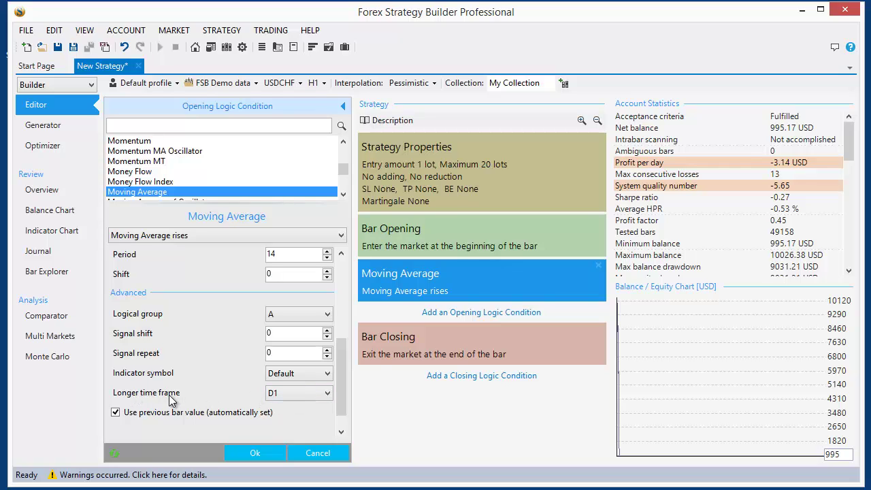
Step: Try a D1 strategy period together with an M15 longer time frame for the Moving Average condition
left_click(324, 85)
left_click(348, 184)
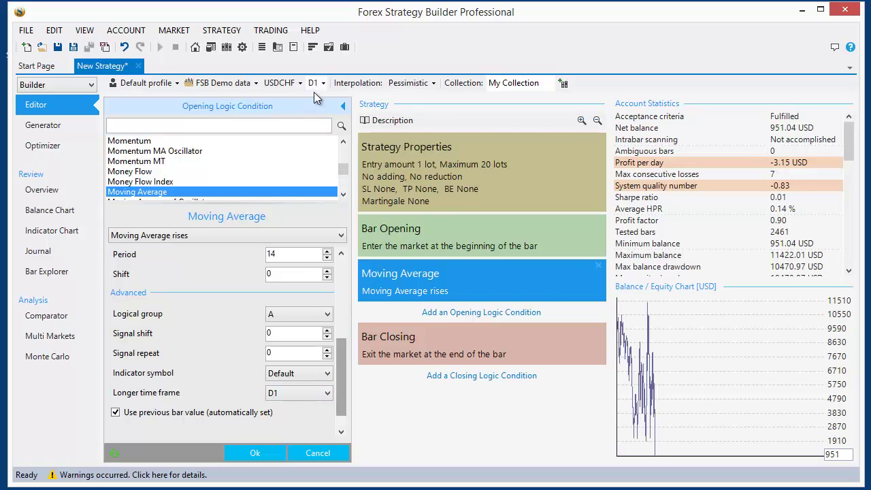
left_click(293, 393)
left_click(284, 428)
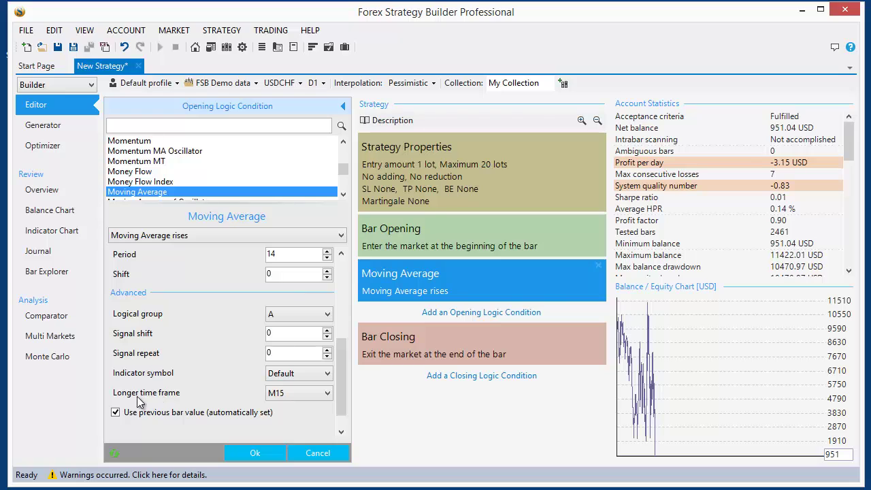
Step: Set the Moving Average's longer time frame to D1 and the strategy's period to H1, and collapse the slot editor
left_click(279, 394)
left_click(272, 468)
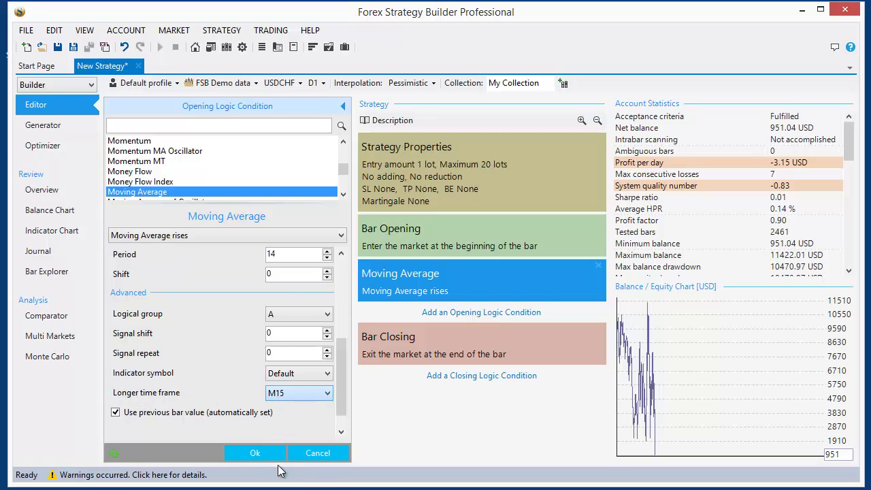
left_click(323, 83)
left_click(335, 158)
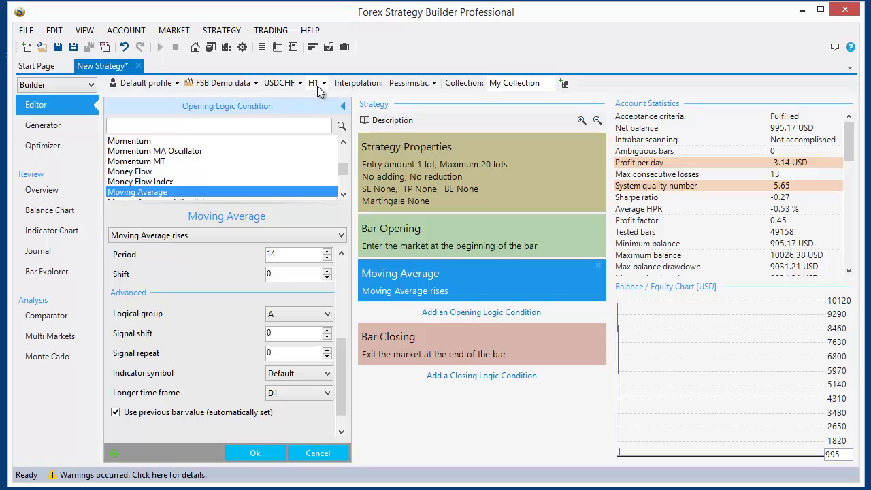
left_click(342, 106)
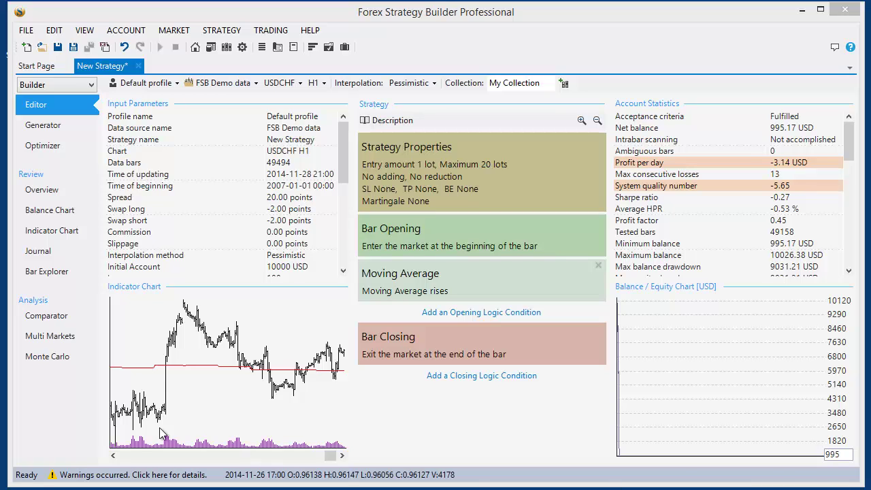
Step: View the Multi Markets analysis, close New Strategy without saving and open the Demo MACD Reversal strategy
left_click(59, 340)
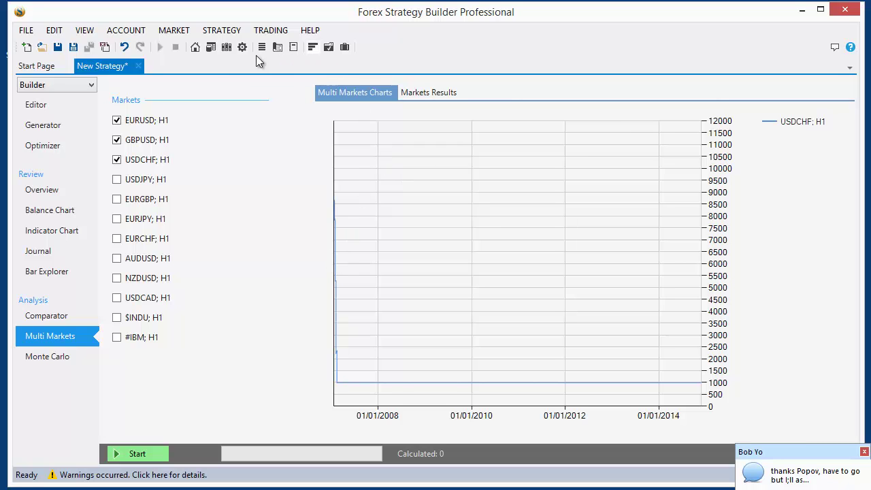
left_click(138, 65)
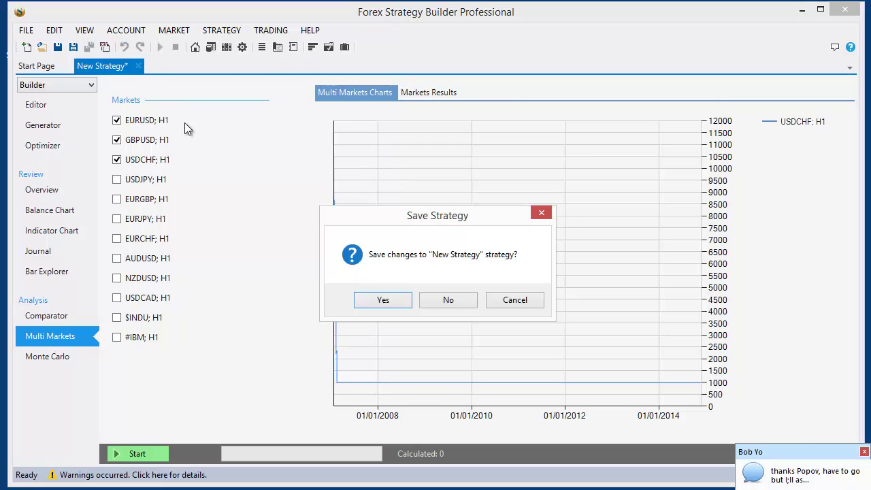
left_click(448, 300)
left_click(311, 303)
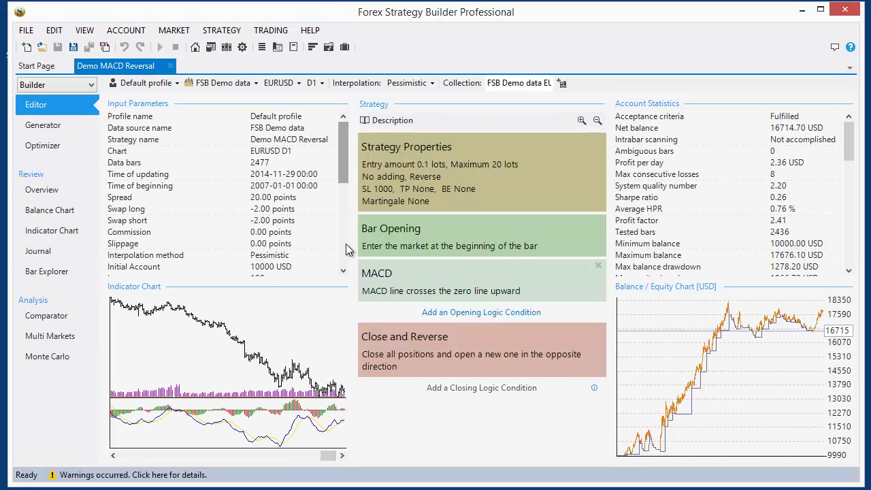
Step: Add an Accelerator Oscillator opening logic condition to Demo MACD Reversal and set the strategy's period to H1
left_click(447, 311)
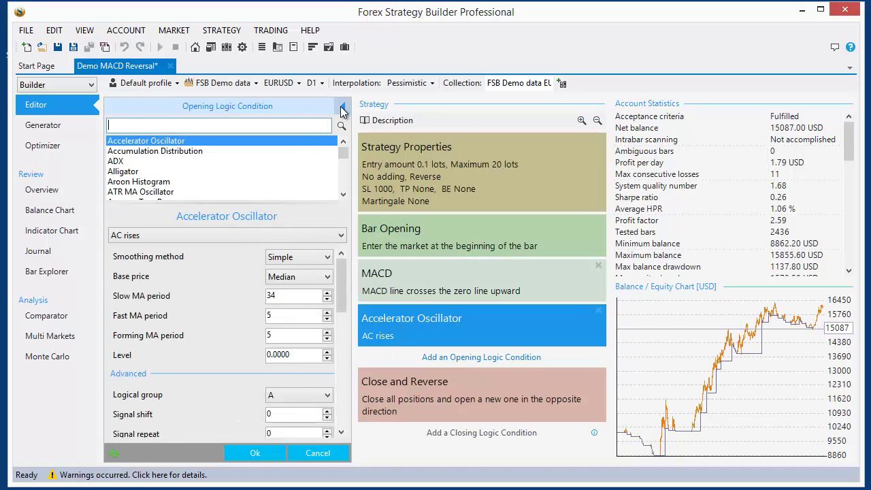
left_click(342, 109)
left_click(315, 84)
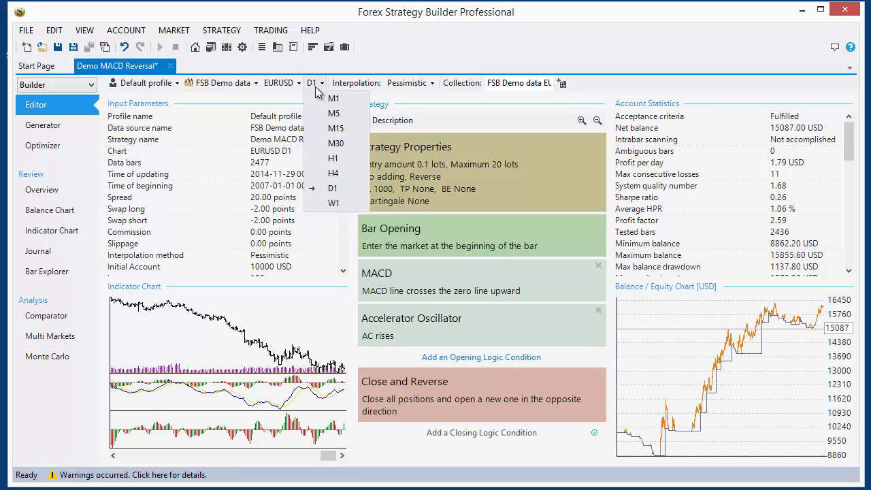
left_click(346, 156)
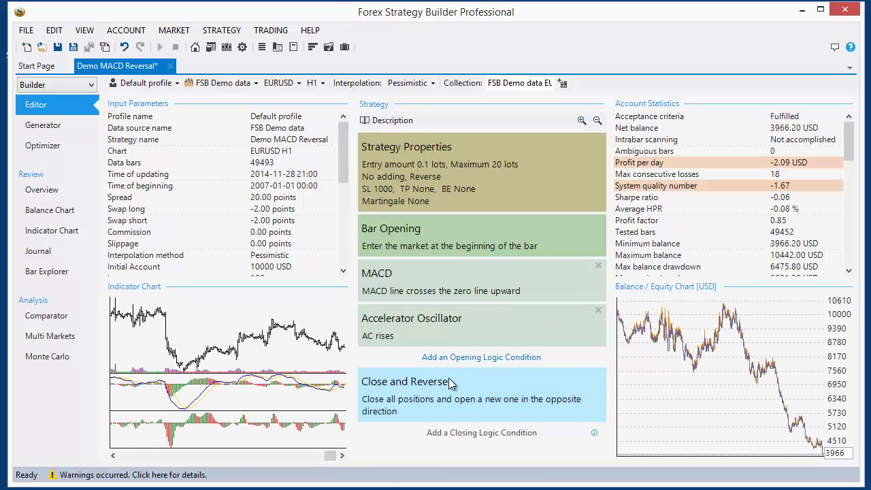
Step: Try Alligator, ATR MA Oscillator and Aroon Histogram in place of the Accelerator Oscillator condition, and settle on Accumulation Distribution
left_click(439, 325)
left_click(136, 171)
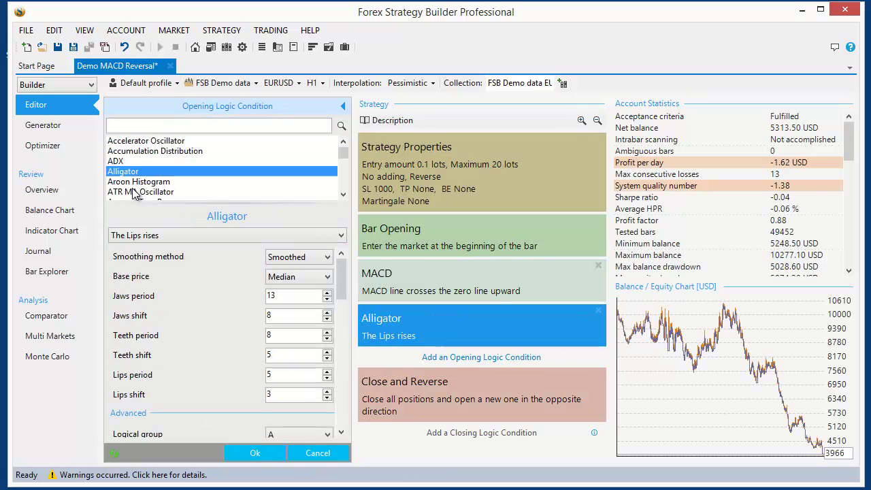
left_click(135, 192)
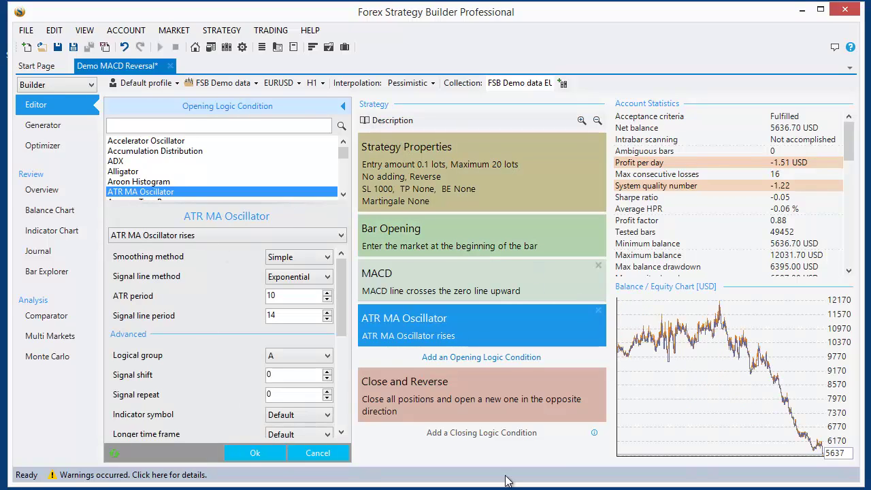
left_click(151, 172)
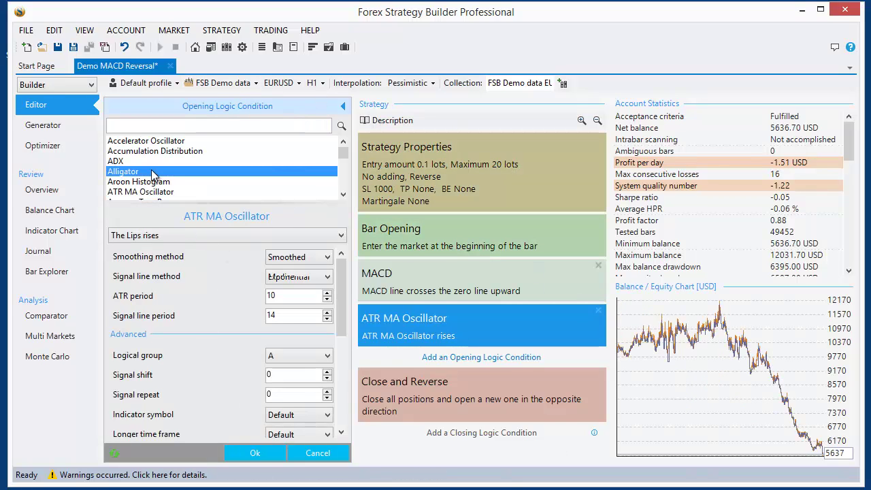
left_click(139, 181)
left_click(131, 151)
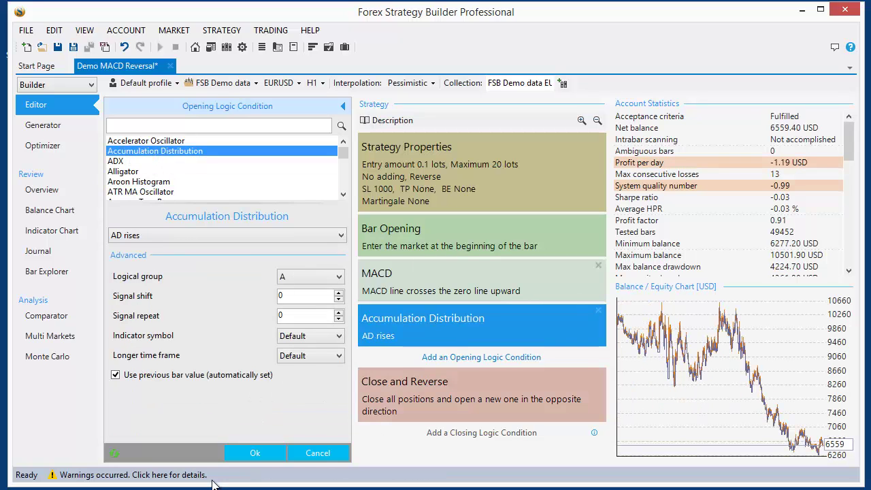
left_click(253, 452)
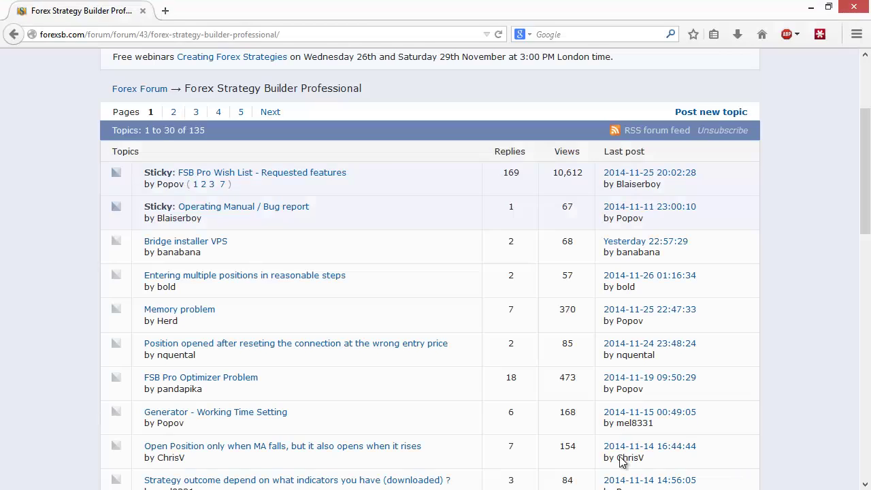
Step: On the forexsb.com website, open the purchase page and examine the licence offers, payment terms and money-back guarantee
scroll(398, 256, "up", 3)
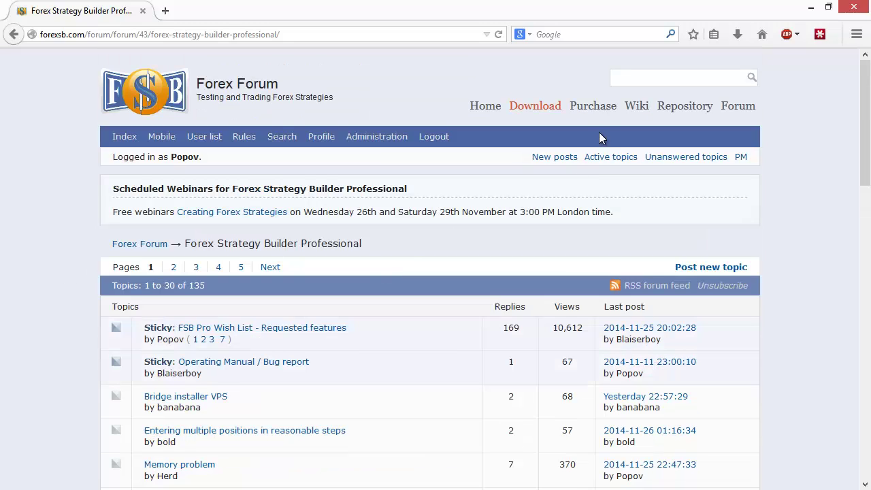
left_click(584, 109)
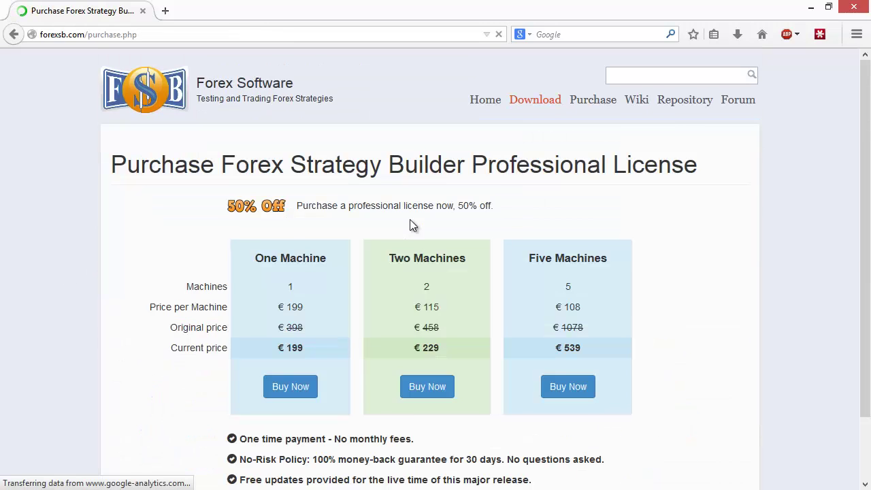
scroll(410, 219, "down", 2)
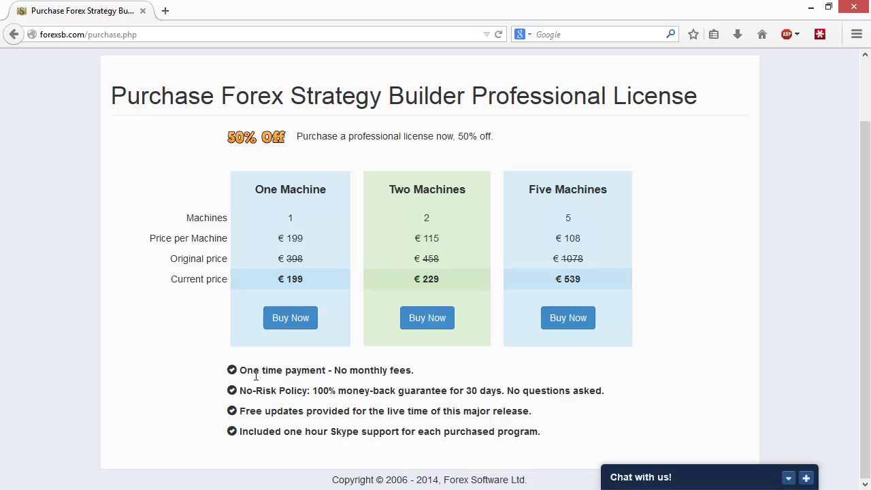
left_click_drag(240, 371, 434, 383)
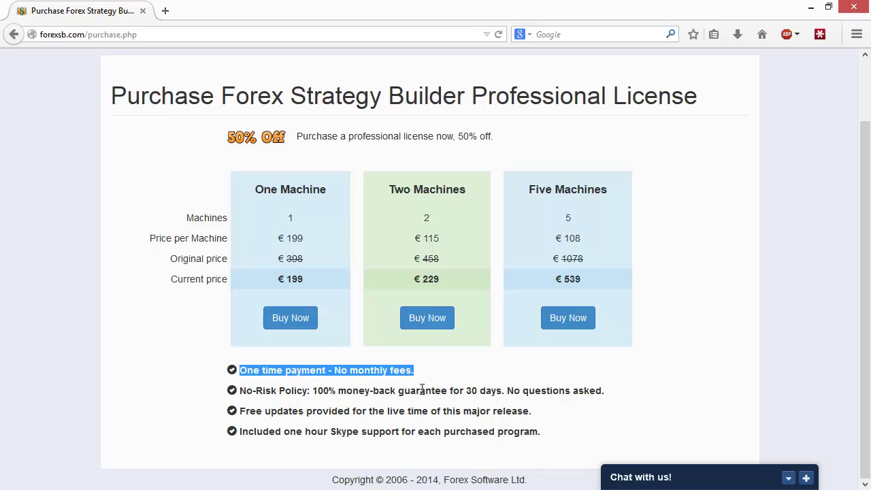
left_click(422, 389)
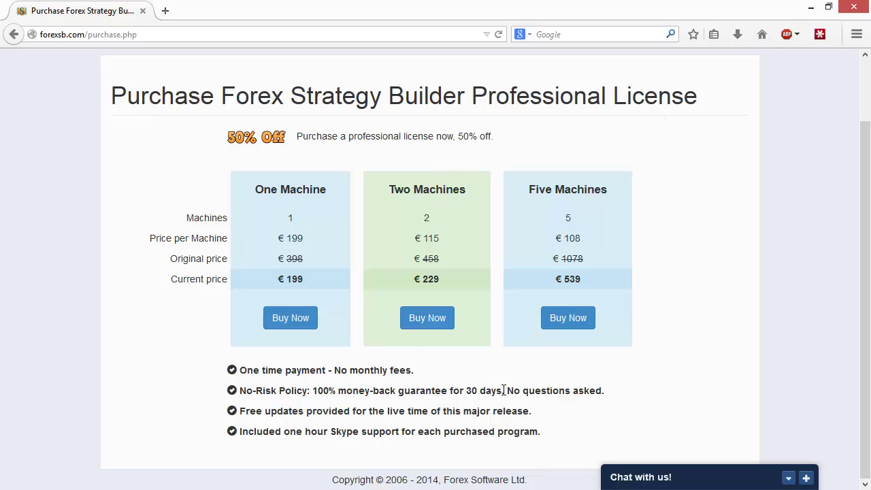
left_click_drag(502, 391, 312, 390)
left_click_drag(267, 397, 251, 396)
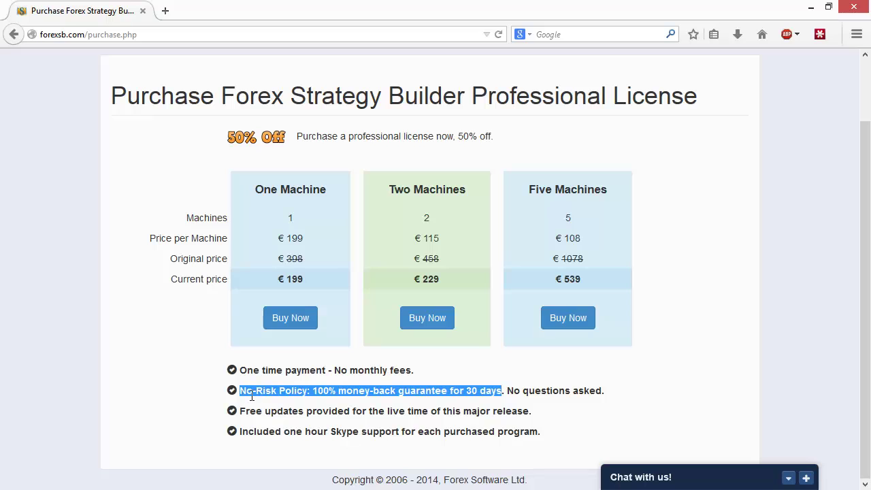
Step: Minimise the browser and, back in Forex Strategy Builder Professional, view the Generator and Optimizer for Demo MACD Reversal
left_click(811, 8)
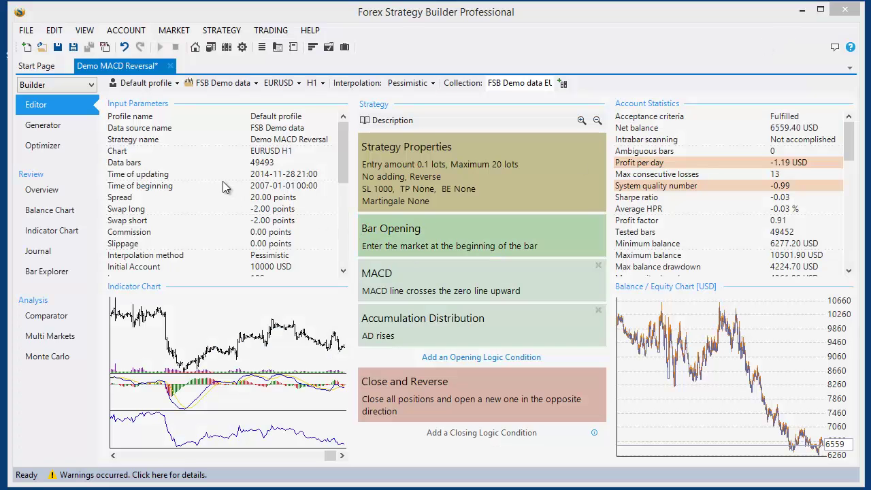
left_click(76, 131)
left_click(57, 153)
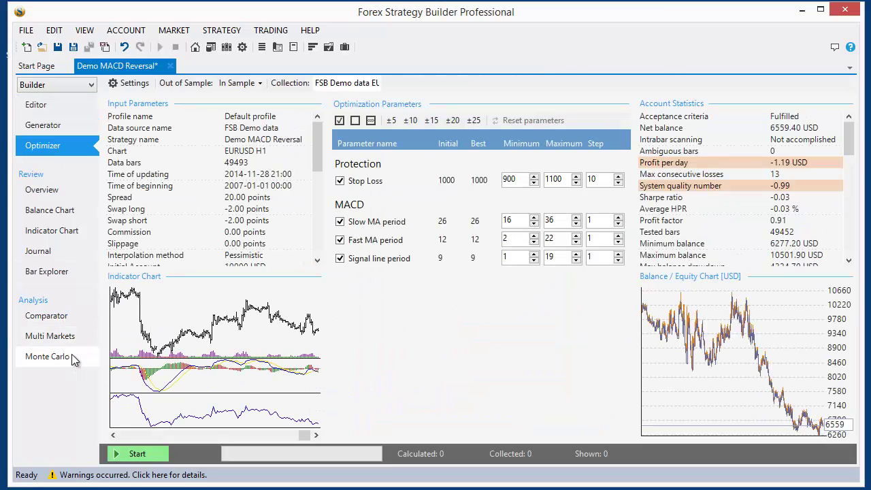
Step: Return to the strategy Editor and switch the workspace from Builder to Trader
left_click(42, 105)
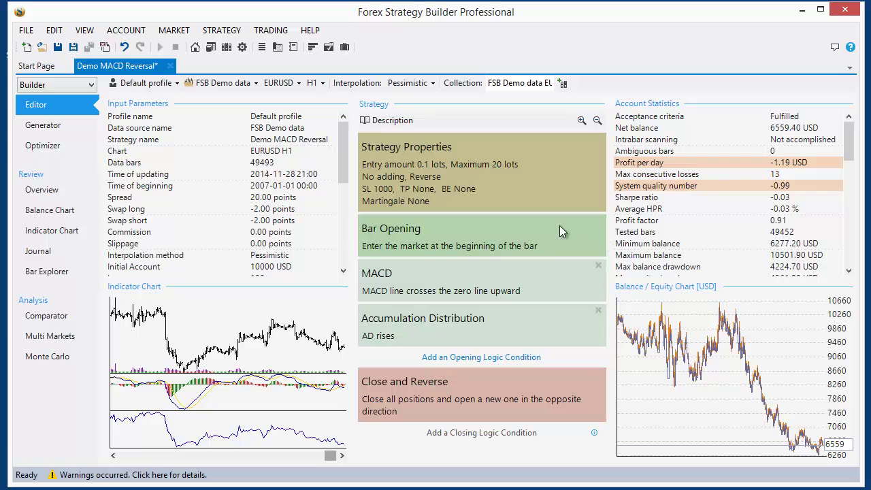
left_click(52, 84)
left_click(50, 110)
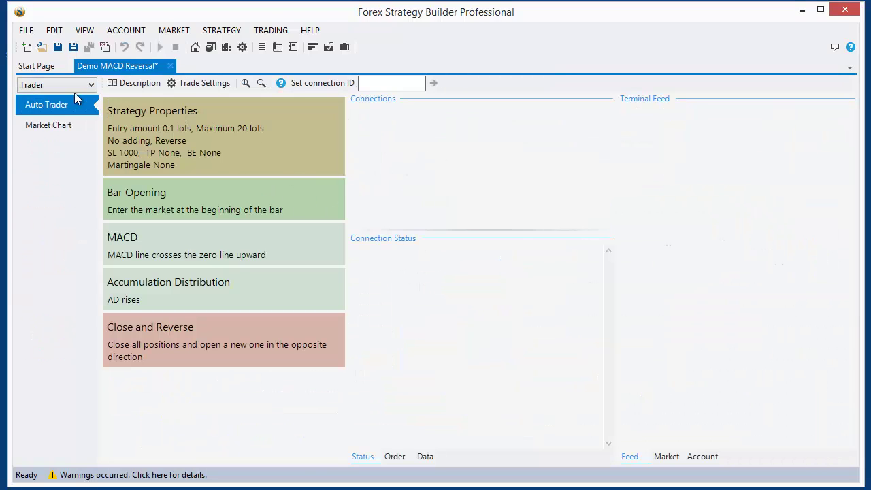
Step: Switch the workspace from Trader back to Builder for the Demo MACD Reversal strategy
left_click(71, 87)
left_click(66, 96)
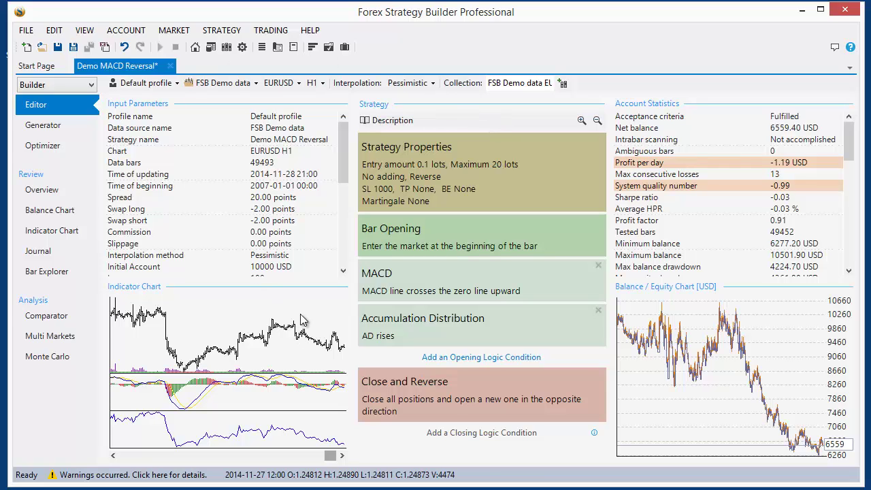
Step: In the Control Panel's general settings, turn the reduced-feature Free mode option on and off again, and close the Control Panel
left_click(242, 46)
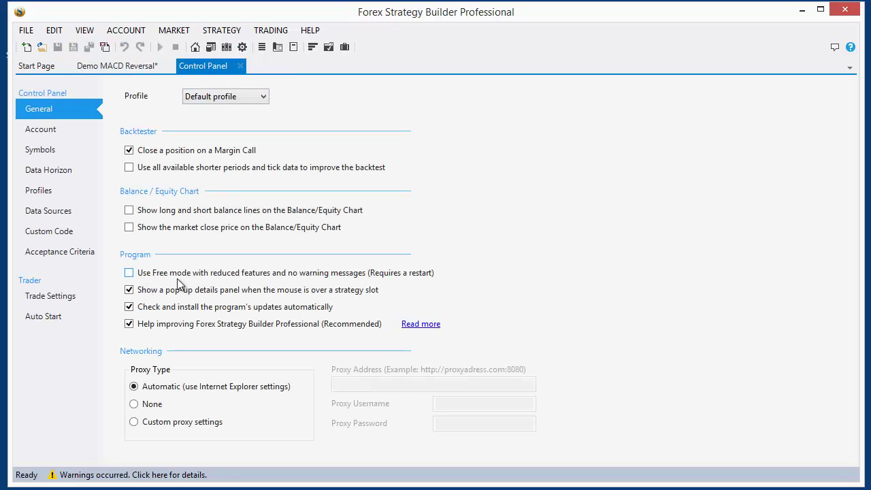
left_click(130, 273)
left_click(129, 273)
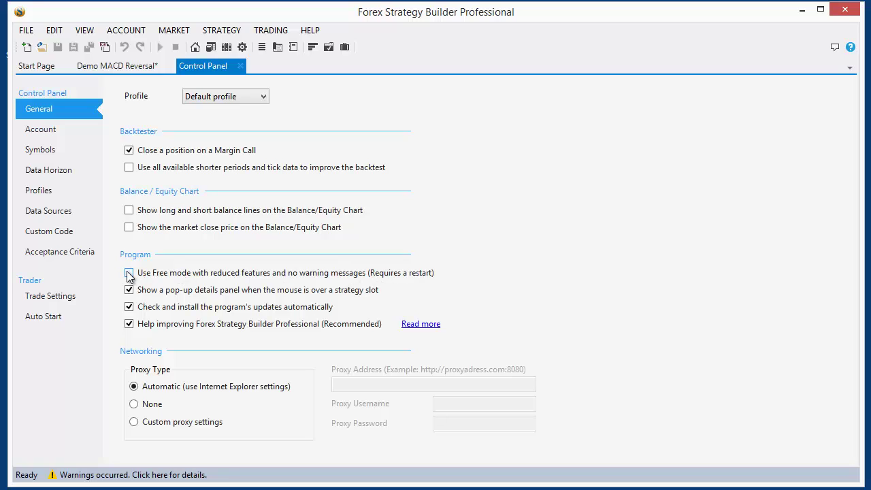
left_click(240, 66)
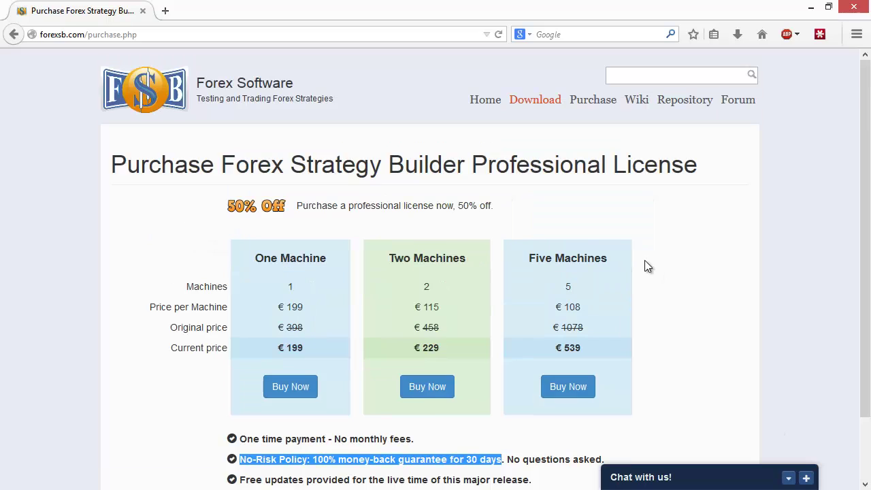
Step: On the forexsb.com website, open the forum's Help and Support section and examine its webinar and support topics
left_click(740, 101)
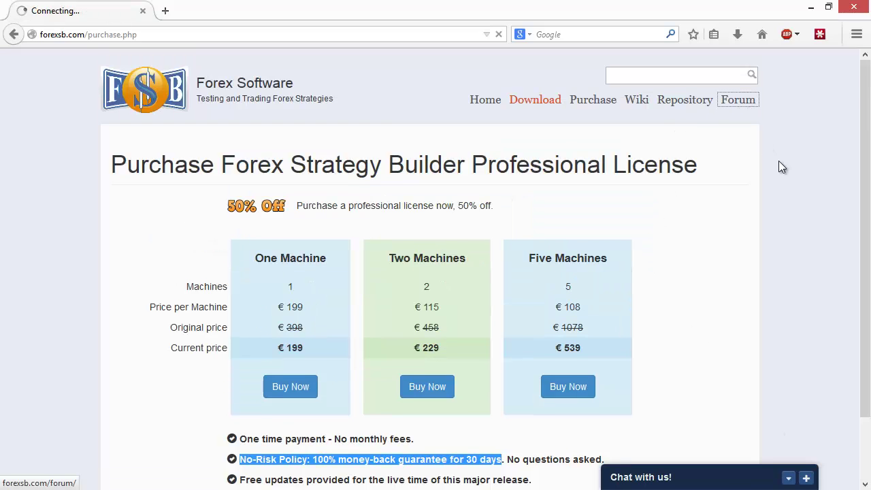
scroll(774, 215, "down", 2)
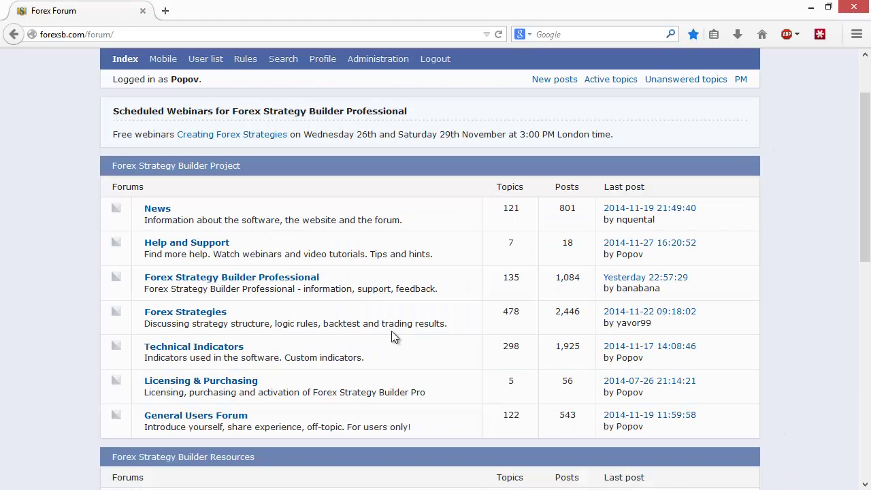
left_click(167, 247)
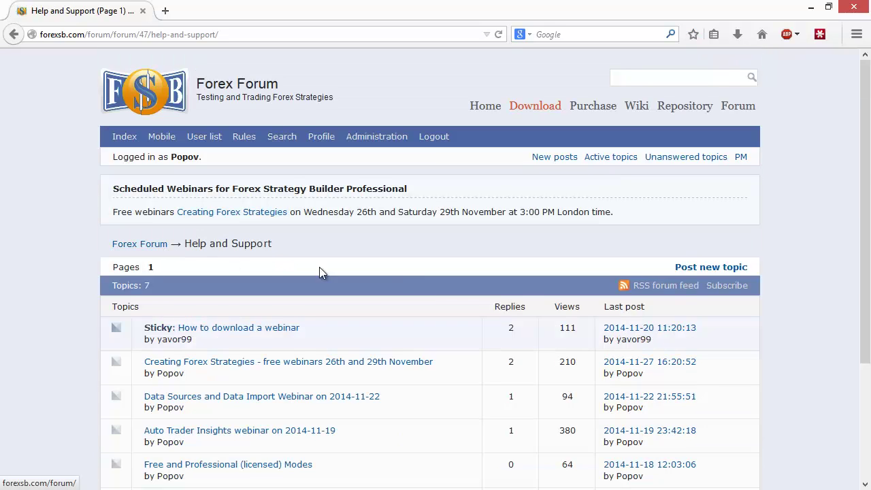
scroll(387, 270, "down", 4)
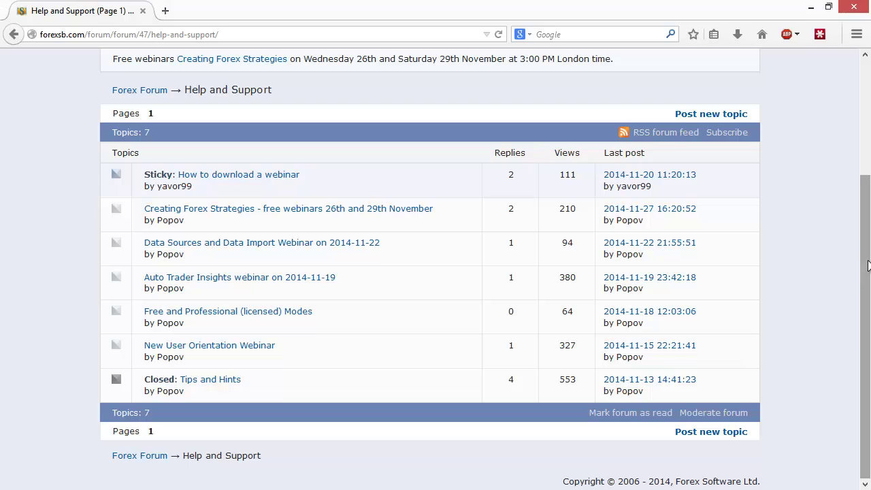
scroll(867, 265, "up", 1)
scroll(852, 127, "up", 2)
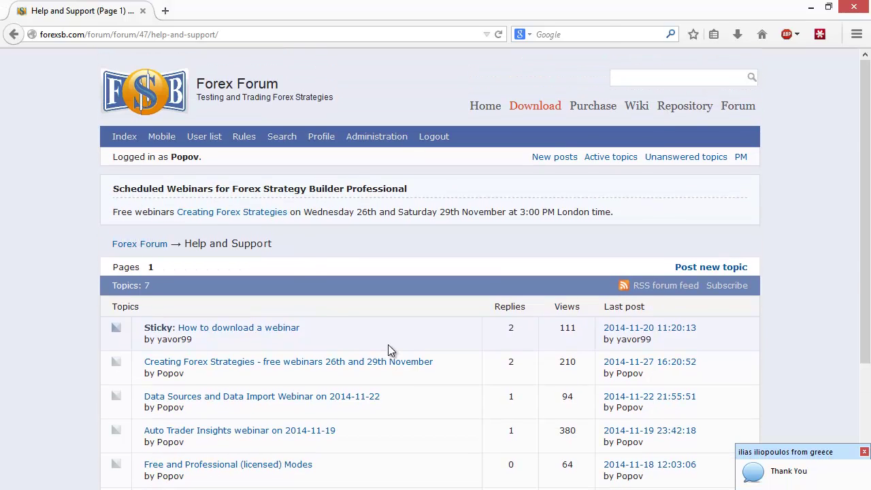